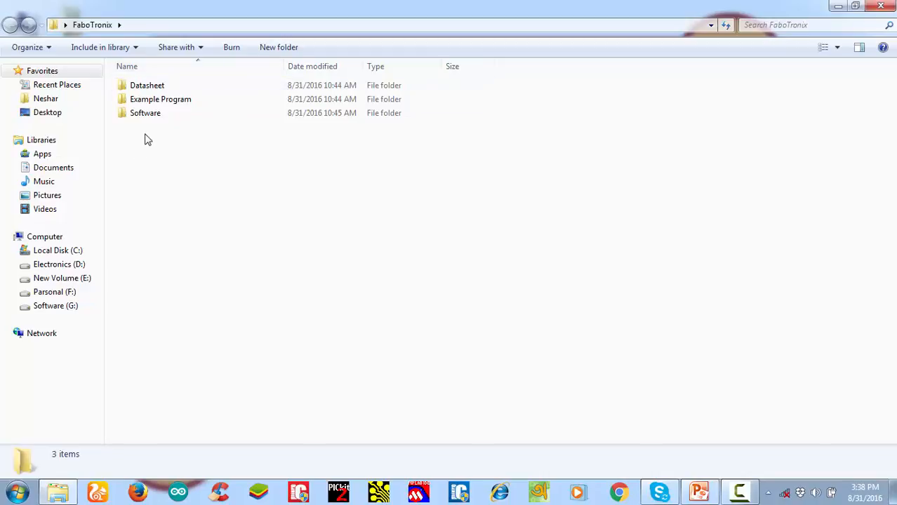
Launch the "proteus 8 professionals sp0 build 15417" installer from the protus 8 folder inside FaboTronix's Software folder
{"action": "double_click", "coordinate": [149, 115]}
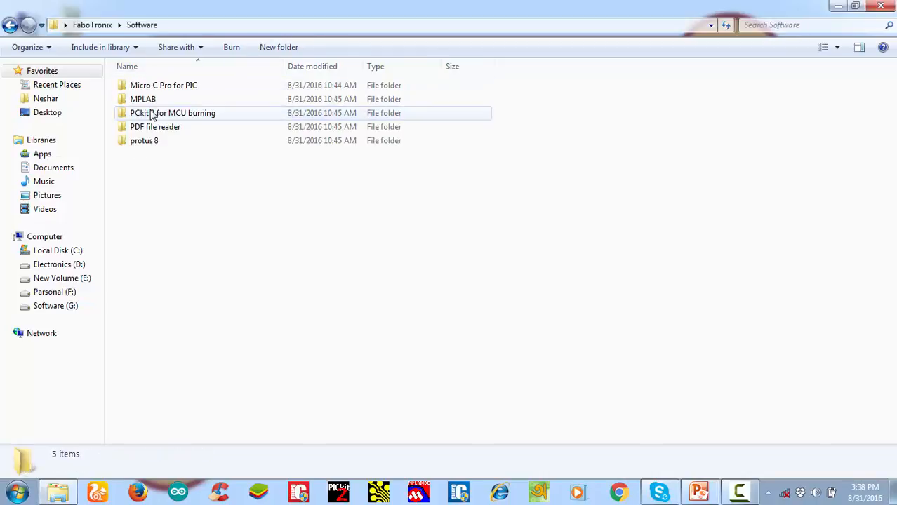
{"action": "double_click", "coordinate": [151, 142]}
{"action": "double_click", "coordinate": [164, 88]}
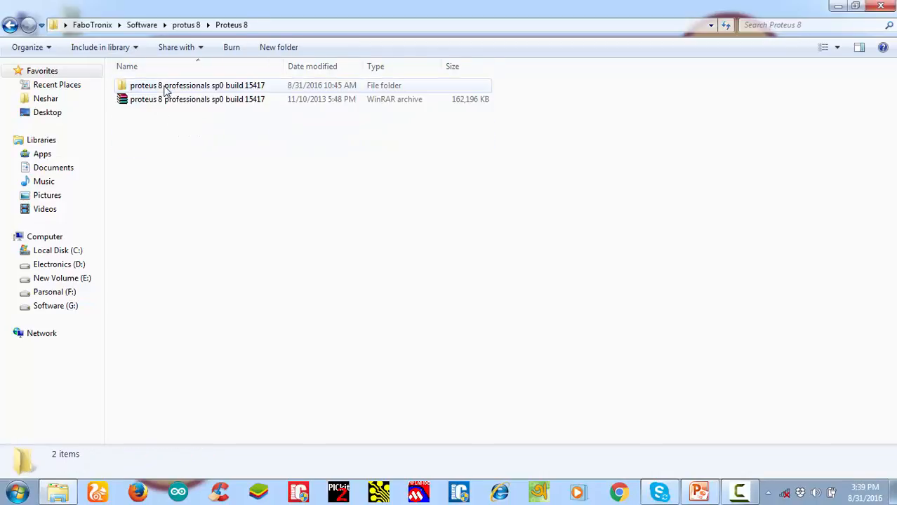
{"action": "double_click", "coordinate": [164, 88]}
{"action": "left_click", "coordinate": [165, 88]}
{"action": "double_click", "coordinate": [165, 88]}
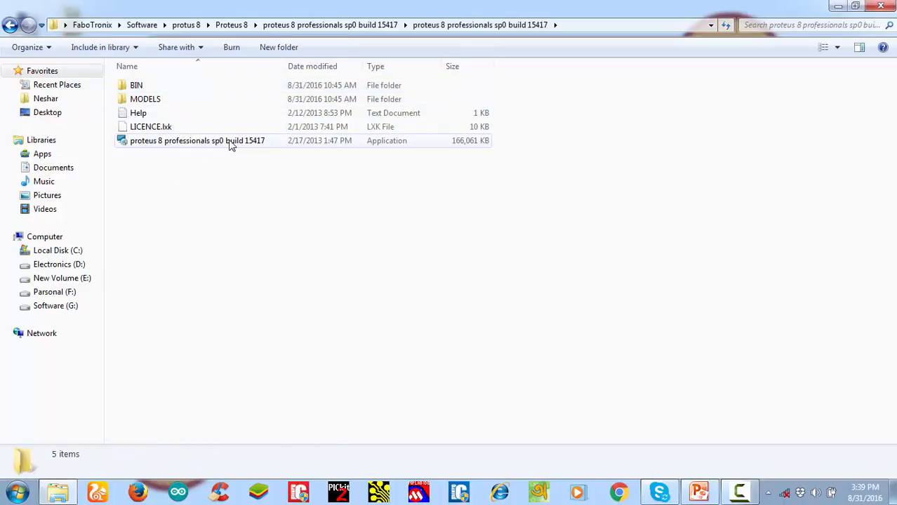
{"action": "left_click", "coordinate": [204, 151]}
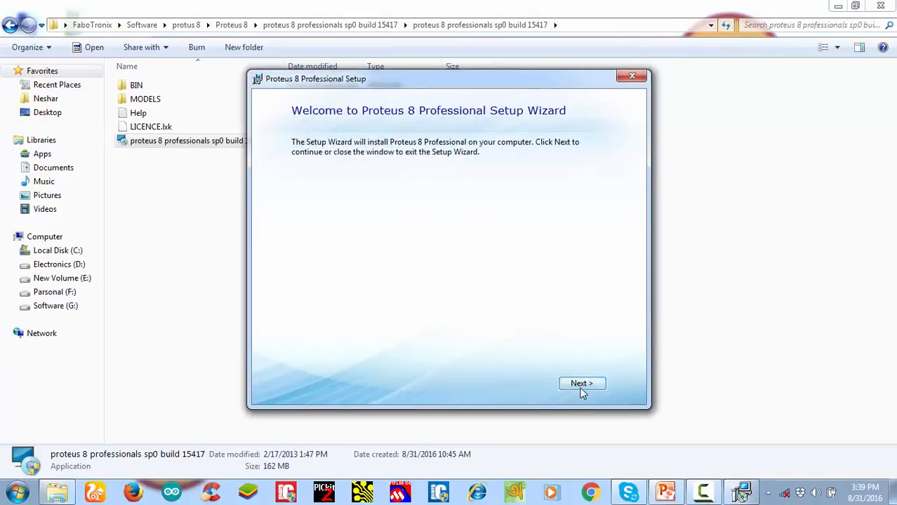
Start the Proteus 8 Professional setup and accept the Labcenter Electronics licence terms
{"action": "left_click", "coordinate": [581, 386]}
{"action": "left_click", "coordinate": [341, 359]}
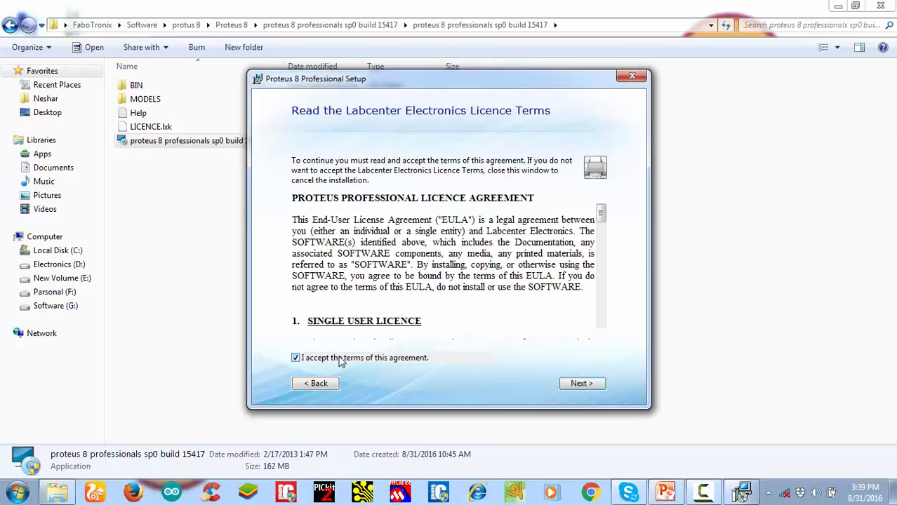
{"action": "left_click", "coordinate": [580, 387]}
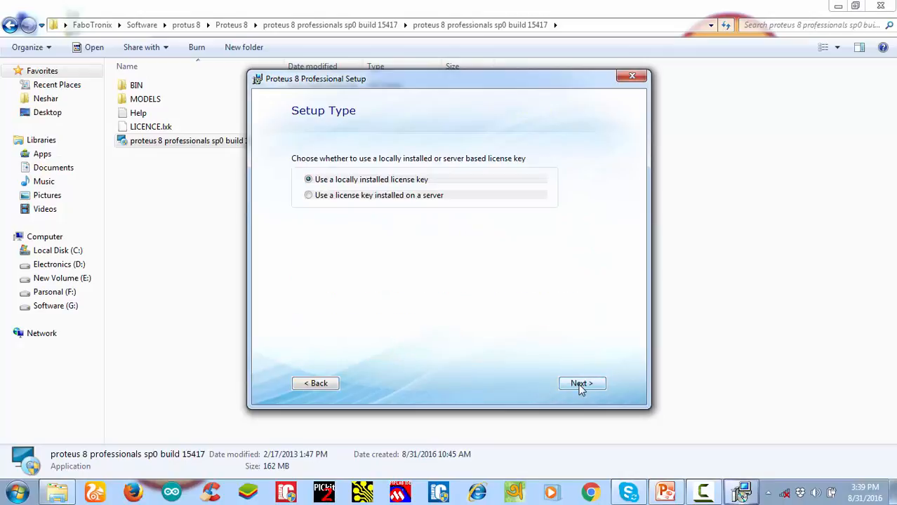
Use a locally installed licence key, import no legacy settings, and start the Typical installation
{"action": "left_click", "coordinate": [580, 386]}
{"action": "left_click", "coordinate": [580, 385]}
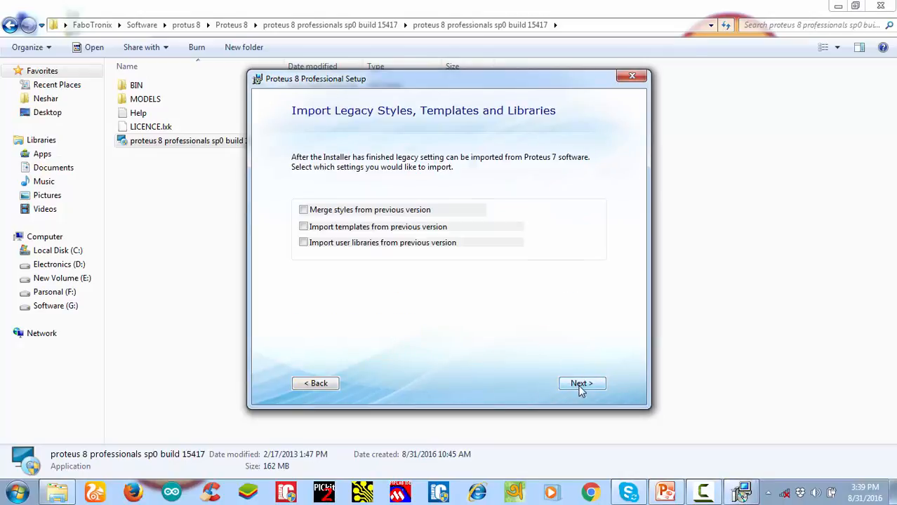
{"action": "left_click", "coordinate": [580, 386]}
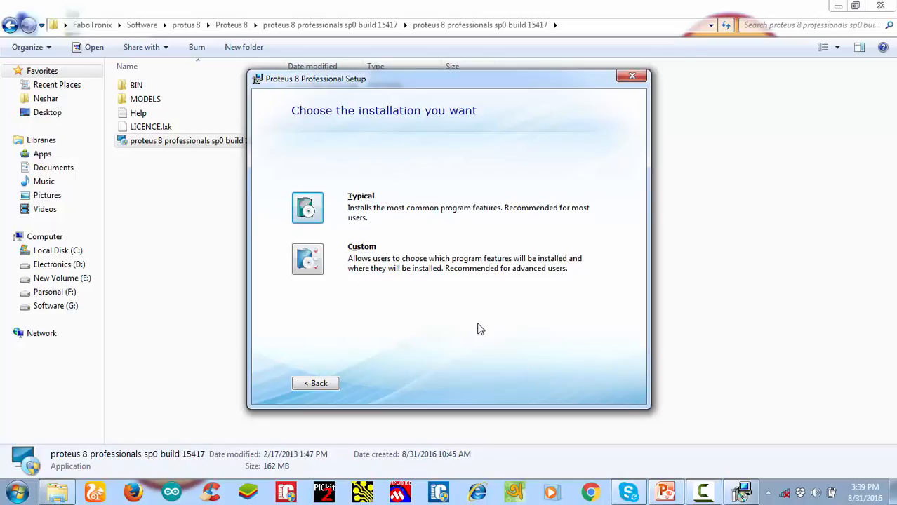
{"action": "left_click", "coordinate": [307, 212]}
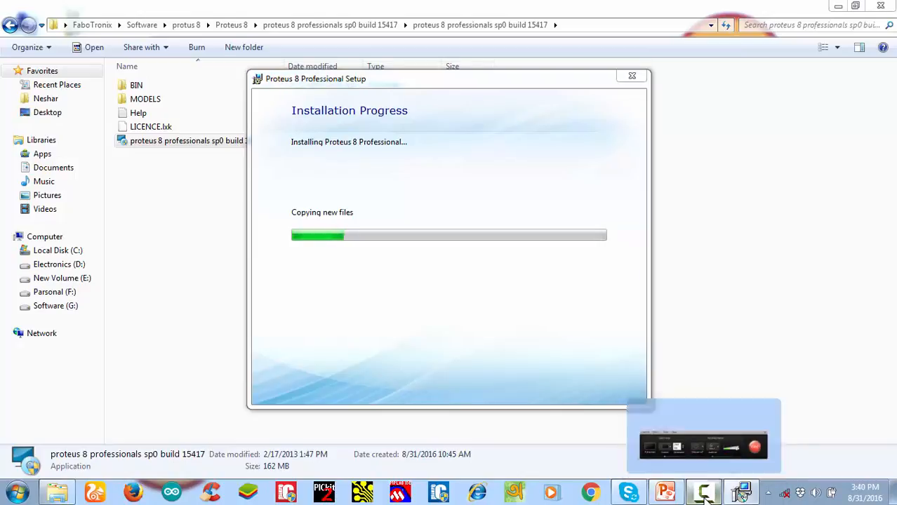
{"action": "left_click", "coordinate": [705, 497]}
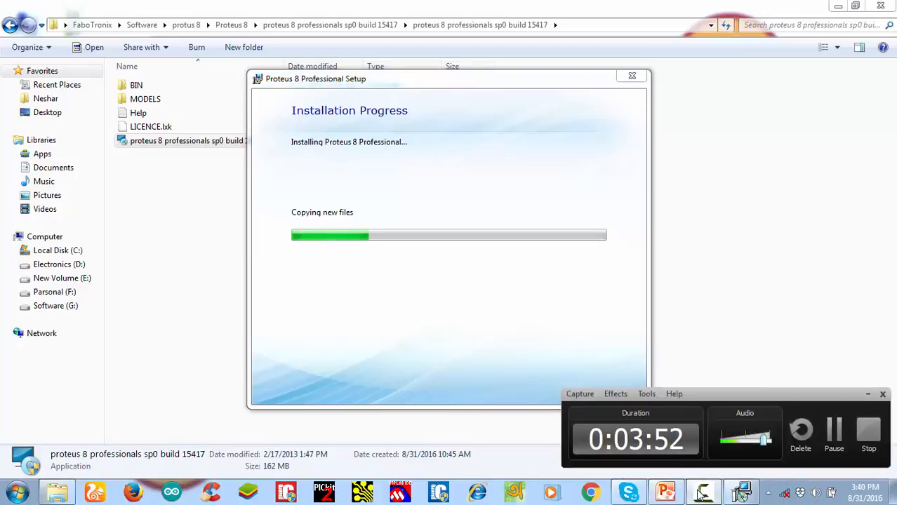
{"action": "left_click", "coordinate": [704, 496]}
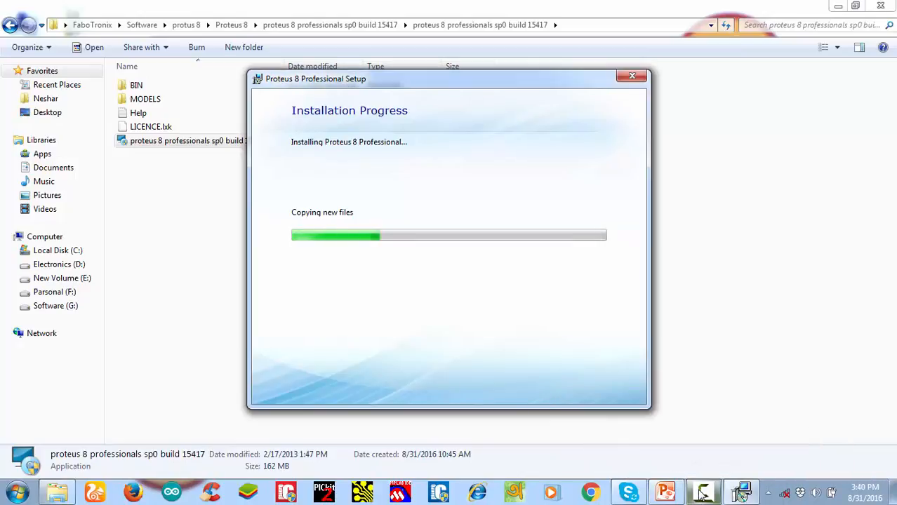
{"action": "left_click", "coordinate": [745, 143]}
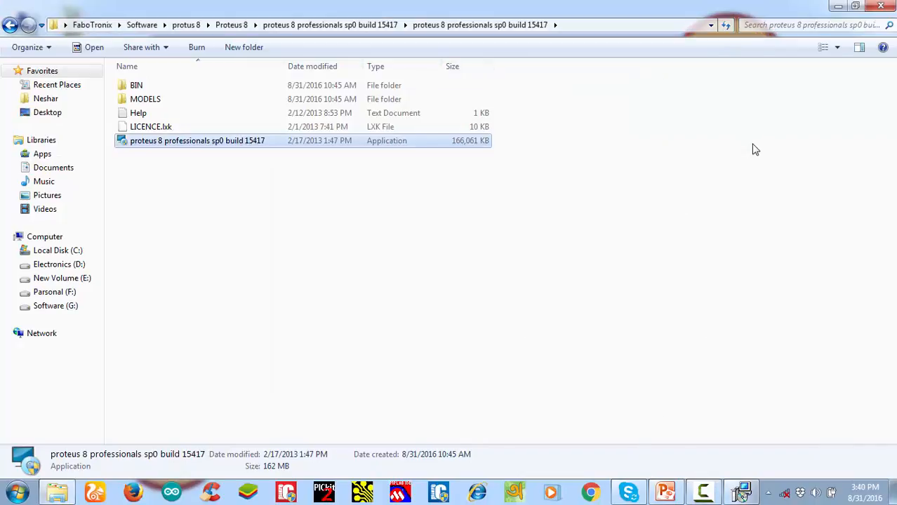
{"action": "right_click", "coordinate": [748, 144]}
{"action": "left_click", "coordinate": [745, 197]}
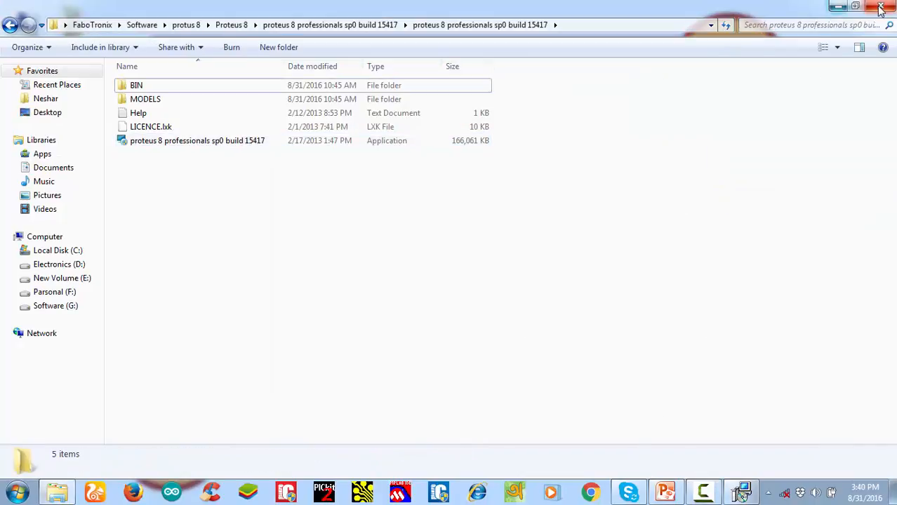
Close the installer's folder window and refresh the desktop while the installation runs
{"action": "left_click", "coordinate": [880, 6]}
{"action": "right_click", "coordinate": [727, 202]}
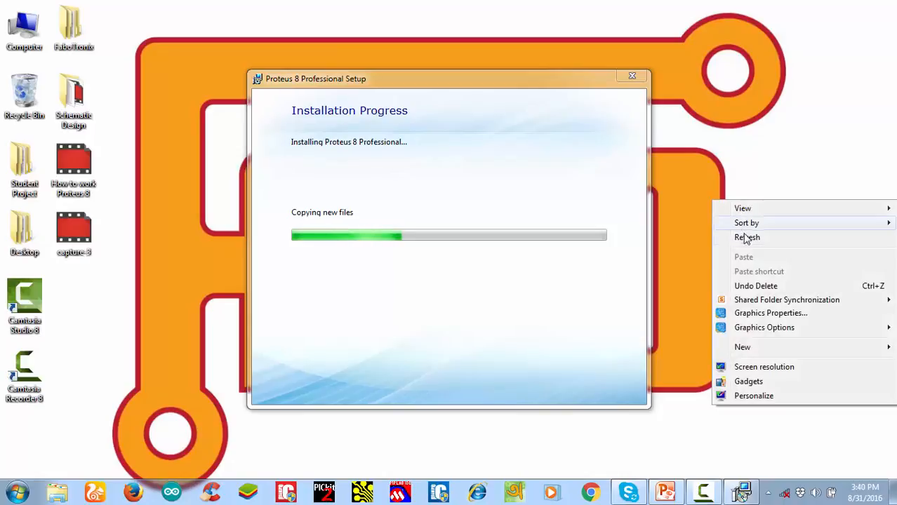
{"action": "left_click", "coordinate": [744, 236]}
{"action": "right_click", "coordinate": [787, 192]}
{"action": "left_click", "coordinate": [795, 232]}
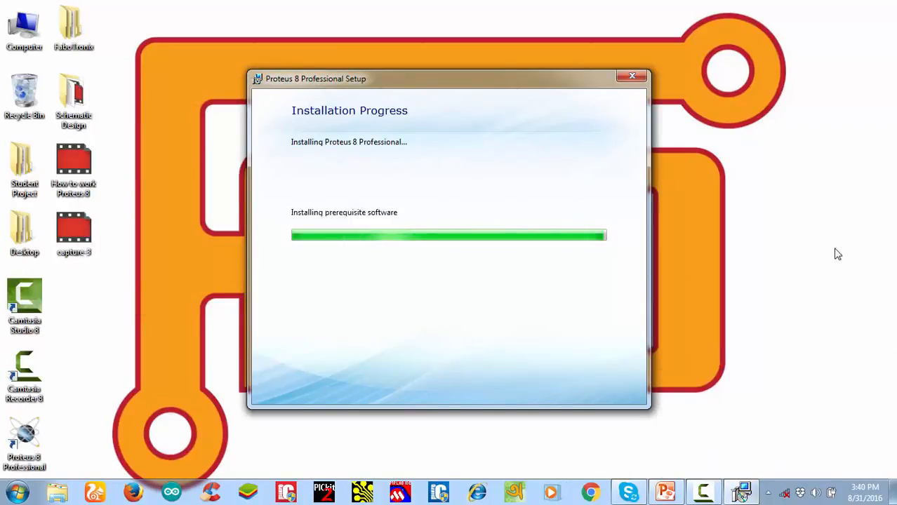
Run Proteus 8 Professional from the completed setup and close the program again
{"action": "left_click", "coordinate": [456, 317]}
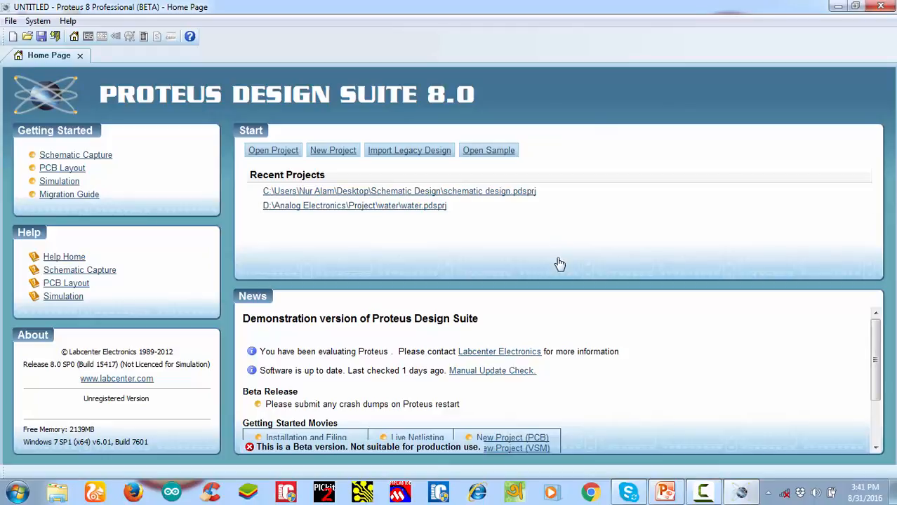
{"action": "left_click", "coordinate": [880, 6]}
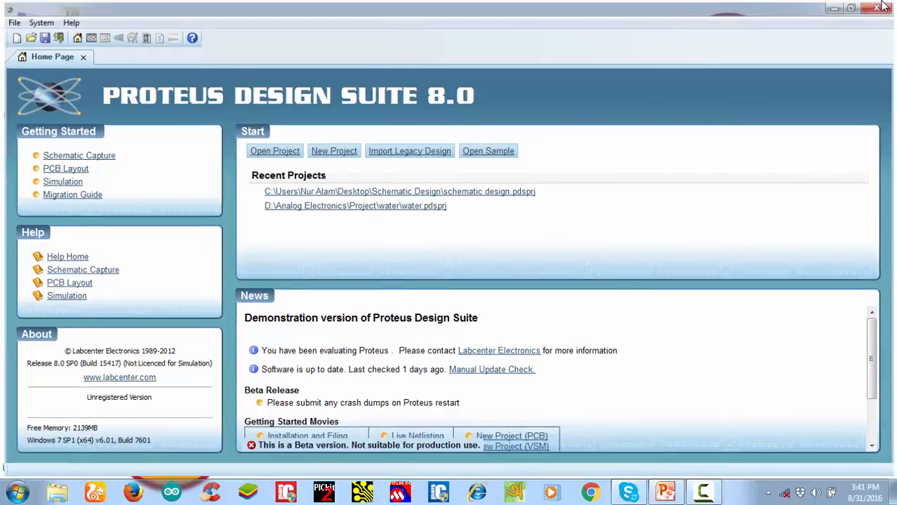
Copy the BIN folder from the innermost "proteus 8 professionals sp0 build 15417" folder under FaboTronix's Software folder
{"action": "double_click", "coordinate": [72, 26]}
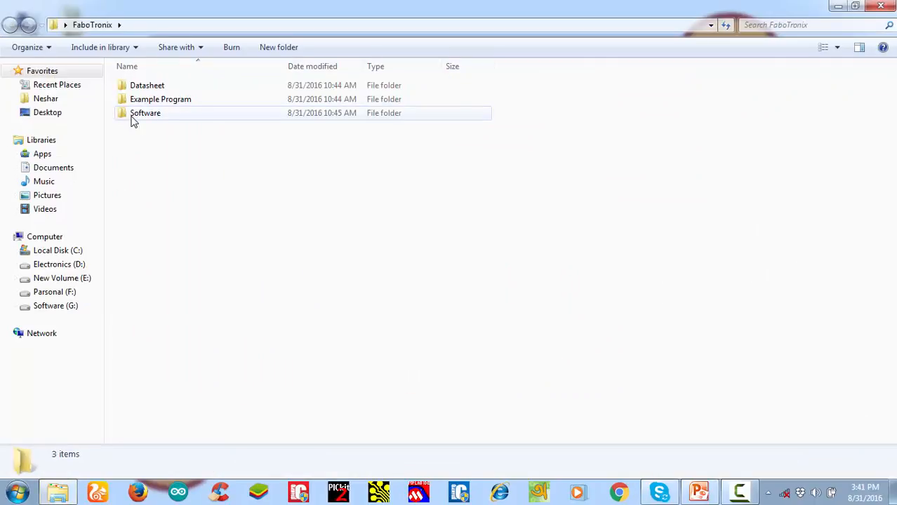
{"action": "double_click", "coordinate": [133, 120]}
{"action": "double_click", "coordinate": [151, 144]}
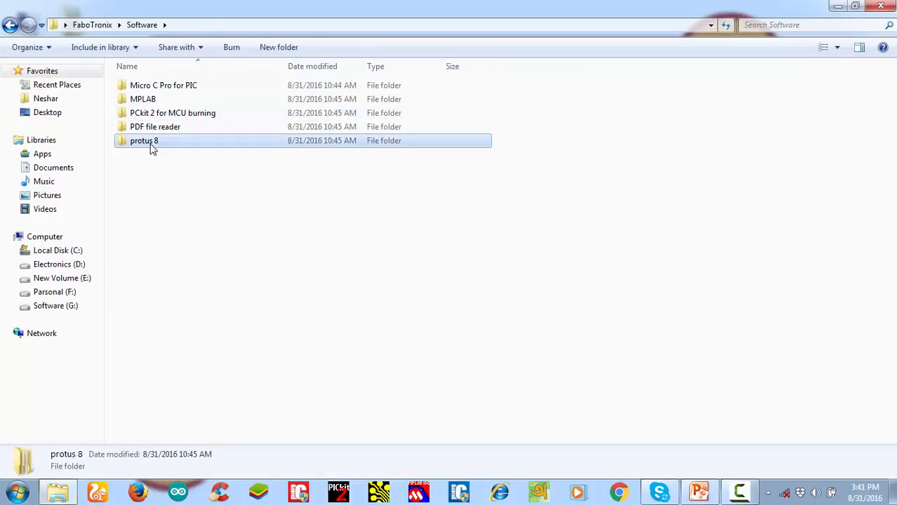
{"action": "double_click", "coordinate": [160, 86]}
{"action": "double_click", "coordinate": [162, 89]}
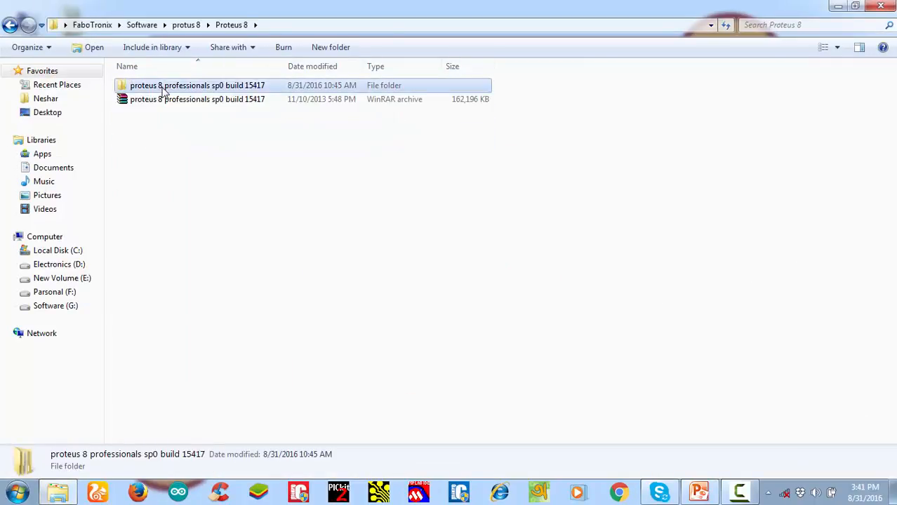
{"action": "double_click", "coordinate": [162, 90]}
{"action": "left_click", "coordinate": [158, 88]}
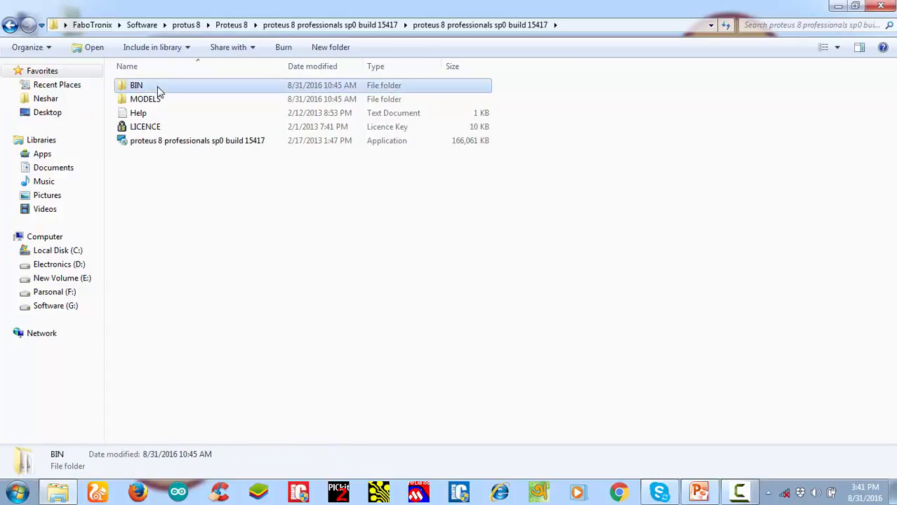
{"action": "right_click", "coordinate": [158, 87]}
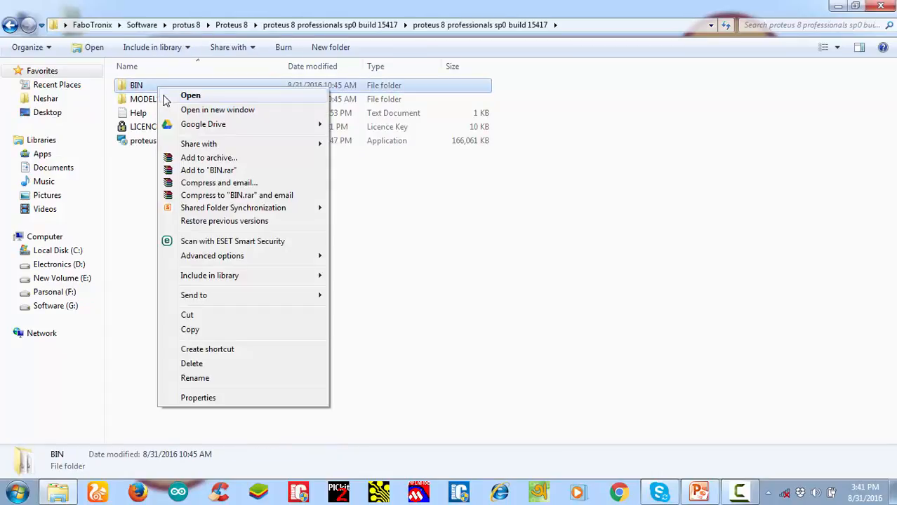
{"action": "left_click", "coordinate": [191, 330]}
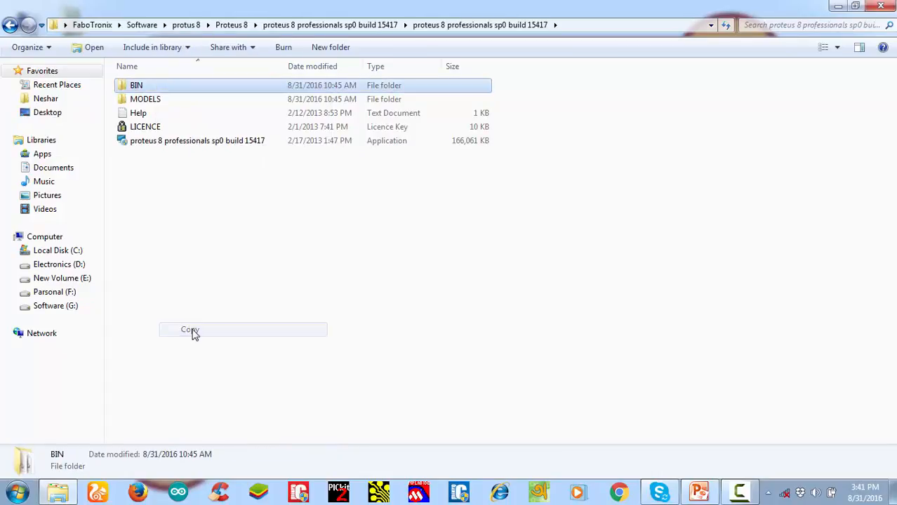
Paste BIN into C:\Program Files (x86)\Labcenter Electronics\Proteus 8 Professional, merging the folders and replacing all conflicting files
{"action": "left_click", "coordinate": [57, 253]}
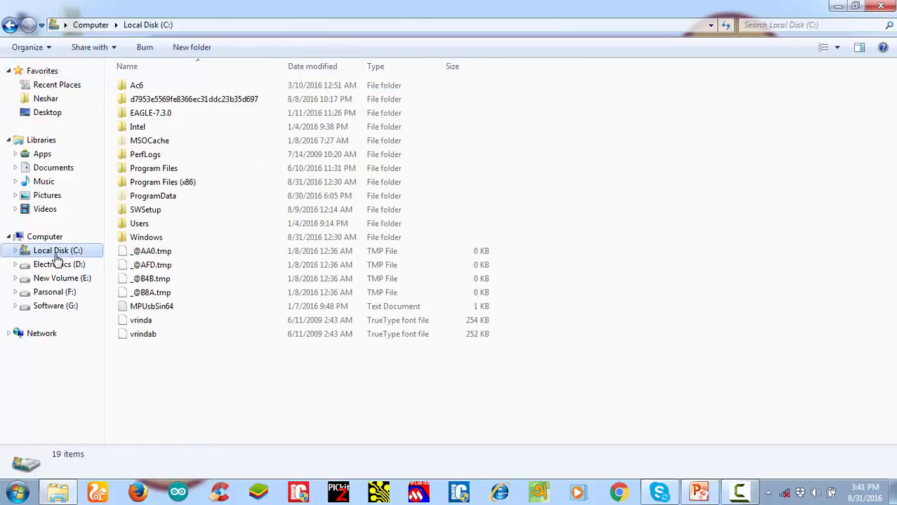
{"action": "double_click", "coordinate": [166, 184]}
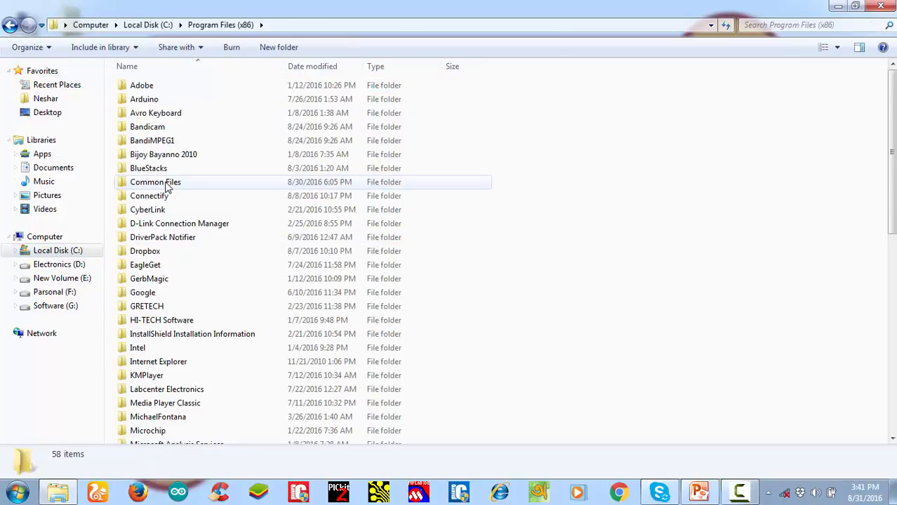
{"action": "double_click", "coordinate": [189, 392]}
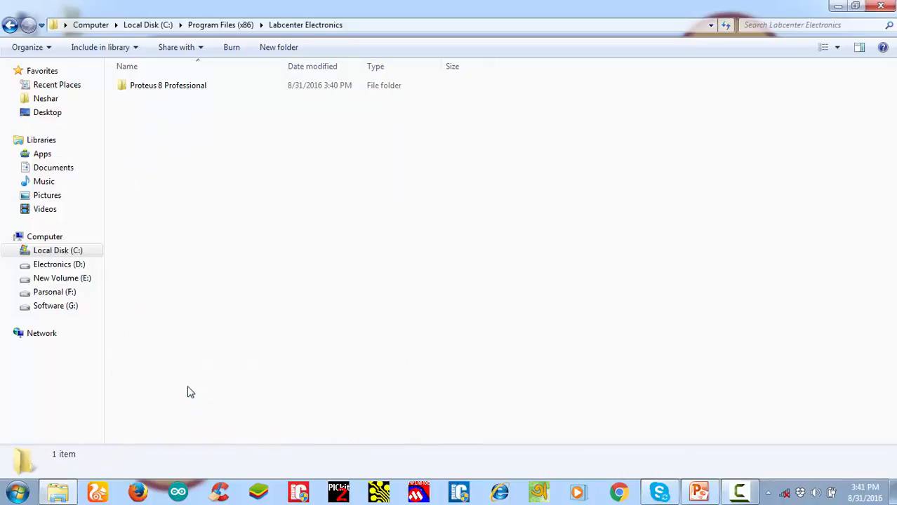
{"action": "double_click", "coordinate": [202, 88]}
{"action": "right_click", "coordinate": [221, 305]}
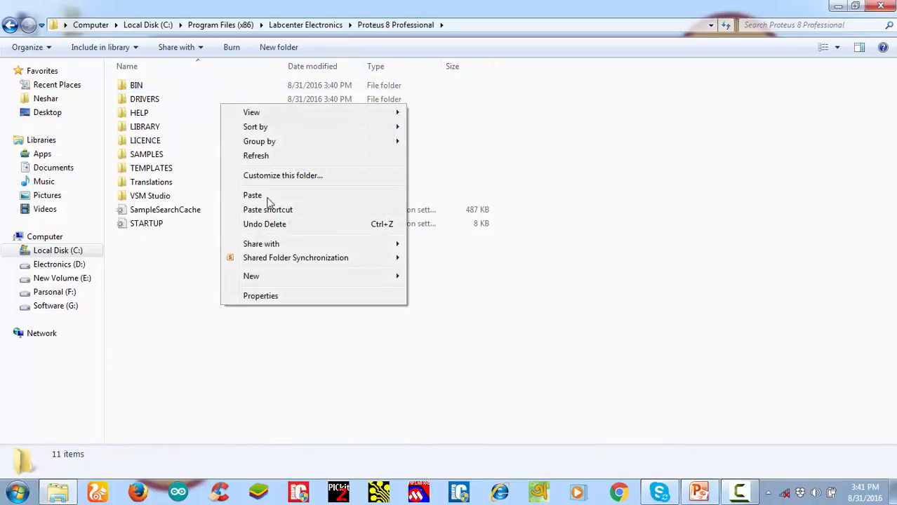
{"action": "left_click", "coordinate": [269, 196]}
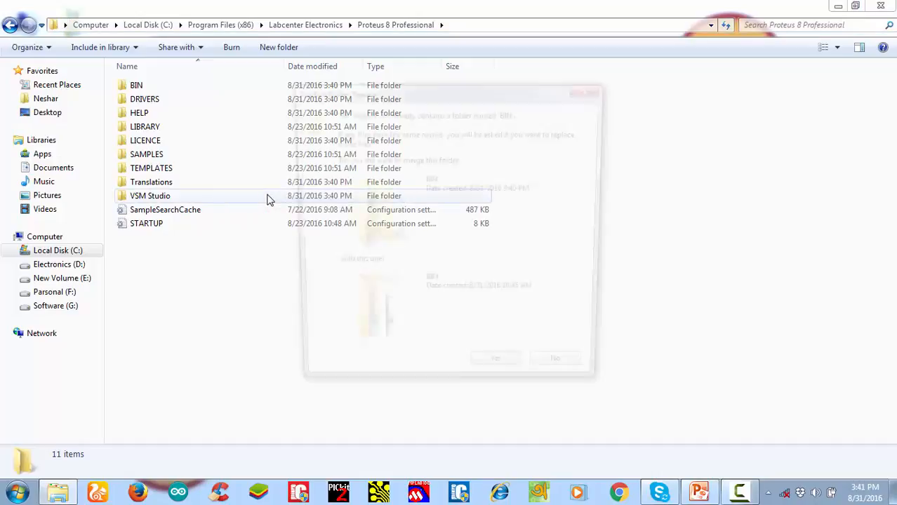
{"action": "left_click", "coordinate": [491, 376]}
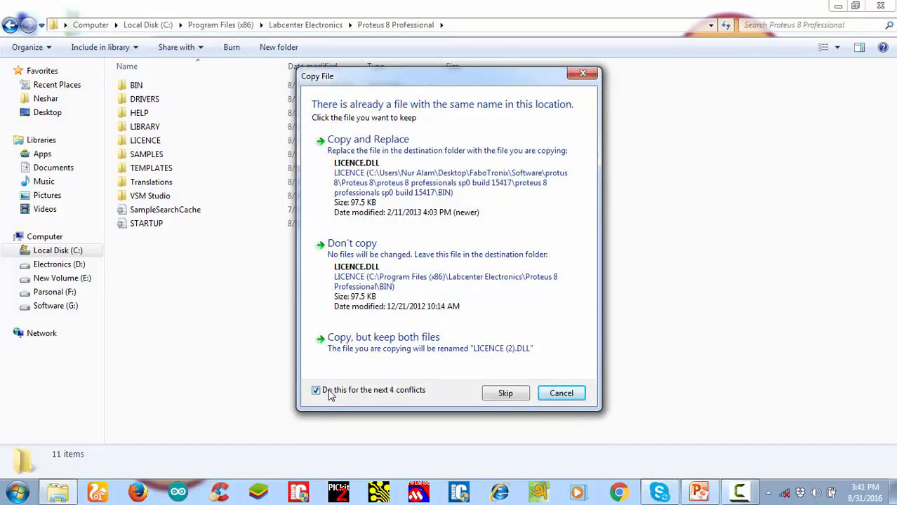
{"action": "left_click", "coordinate": [376, 176]}
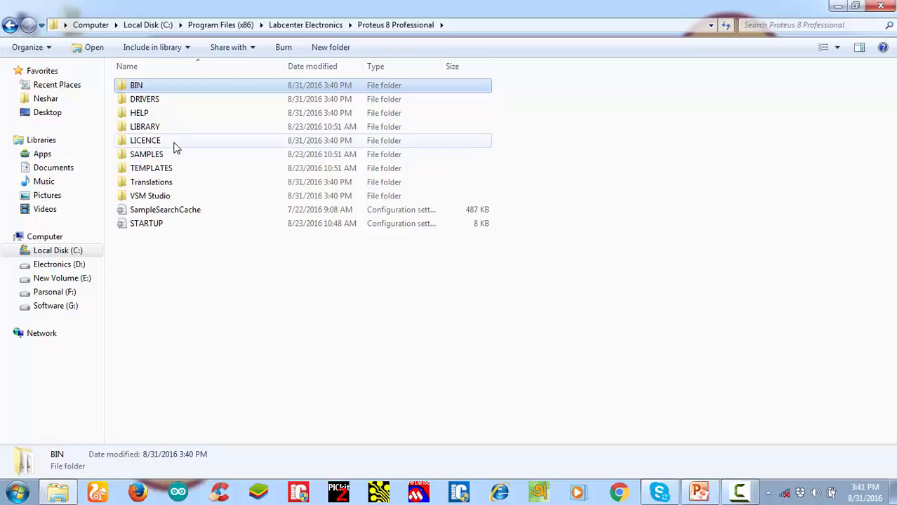
Return to the "proteus 8 professionals sp0 build 15417" setup folder and copy its MODELS folder
{"action": "left_click", "coordinate": [10, 25]}
{"action": "left_click", "coordinate": [10, 25]}
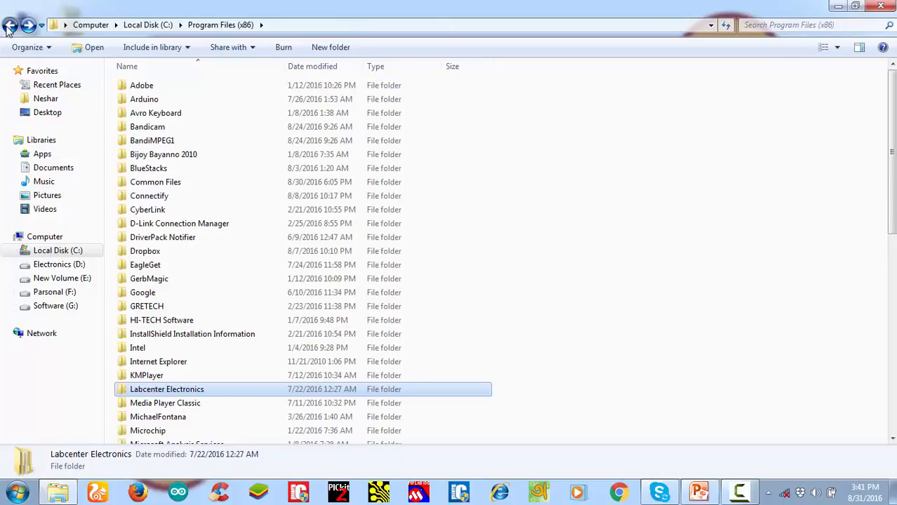
{"action": "left_click", "coordinate": [10, 26]}
{"action": "left_click", "coordinate": [10, 25]}
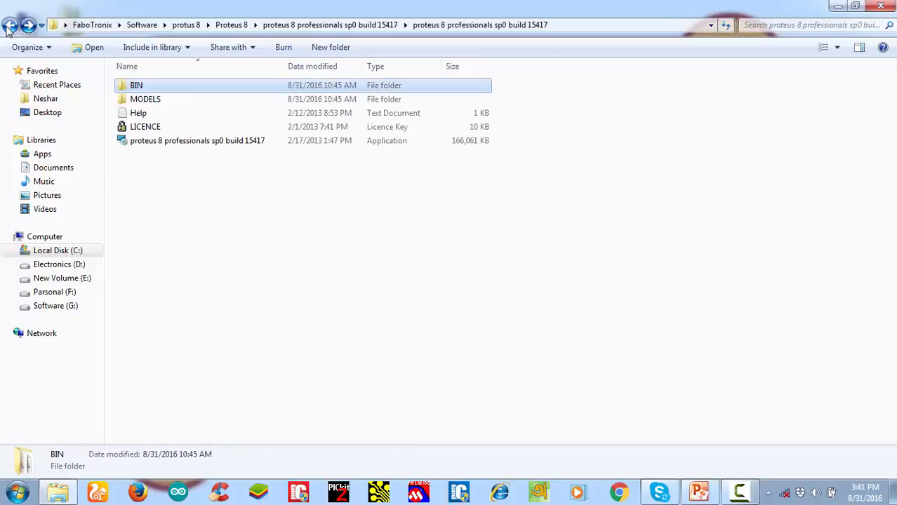
{"action": "left_click", "coordinate": [140, 100]}
{"action": "right_click", "coordinate": [140, 100]}
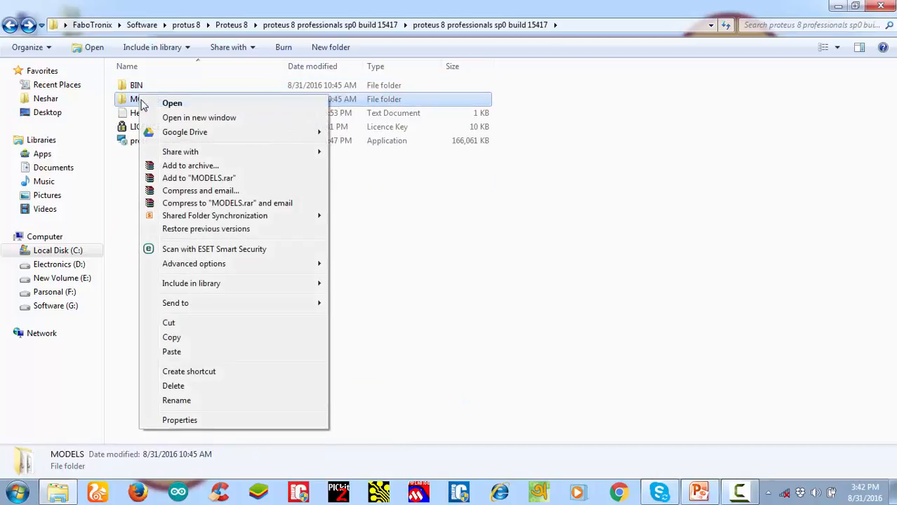
{"action": "left_click", "coordinate": [173, 338]}
Set the folder options on Local Disk (C:) to show hidden files, folders, and drives, and apply them
{"action": "left_click", "coordinate": [69, 252]}
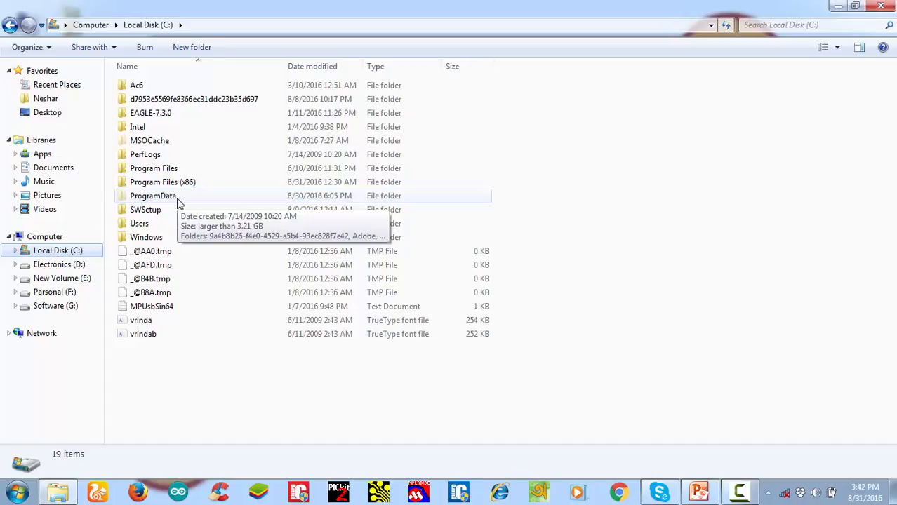
{"action": "left_click", "coordinate": [52, 50]}
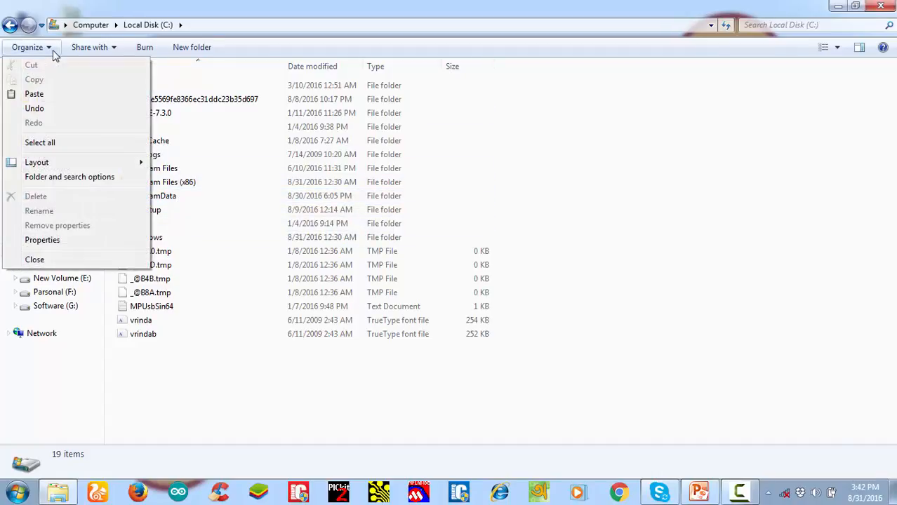
{"action": "left_click", "coordinate": [60, 181]}
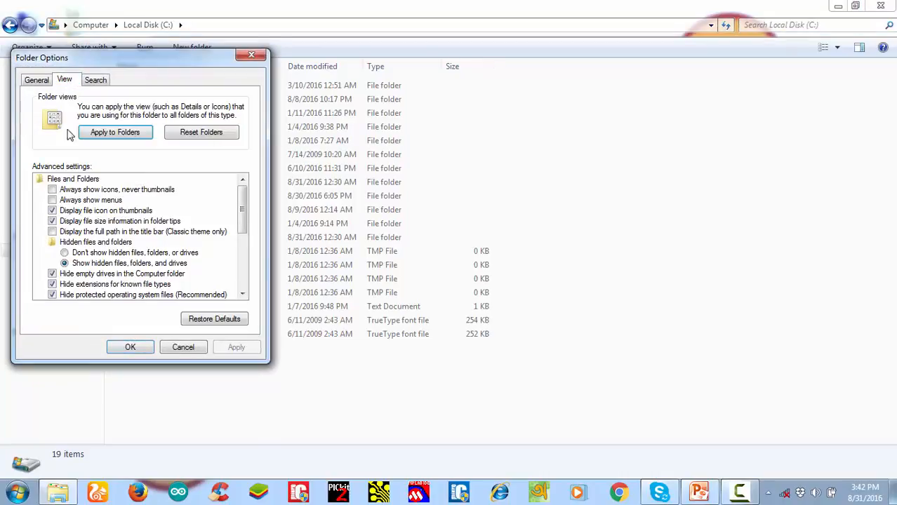
{"action": "left_click", "coordinate": [76, 253]}
{"action": "left_click", "coordinate": [77, 264]}
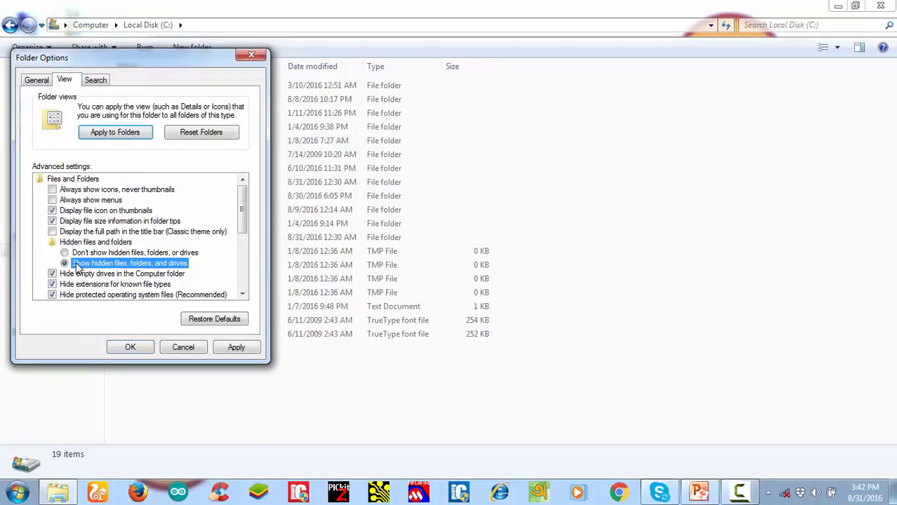
{"action": "left_click", "coordinate": [236, 347]}
{"action": "left_click", "coordinate": [120, 347]}
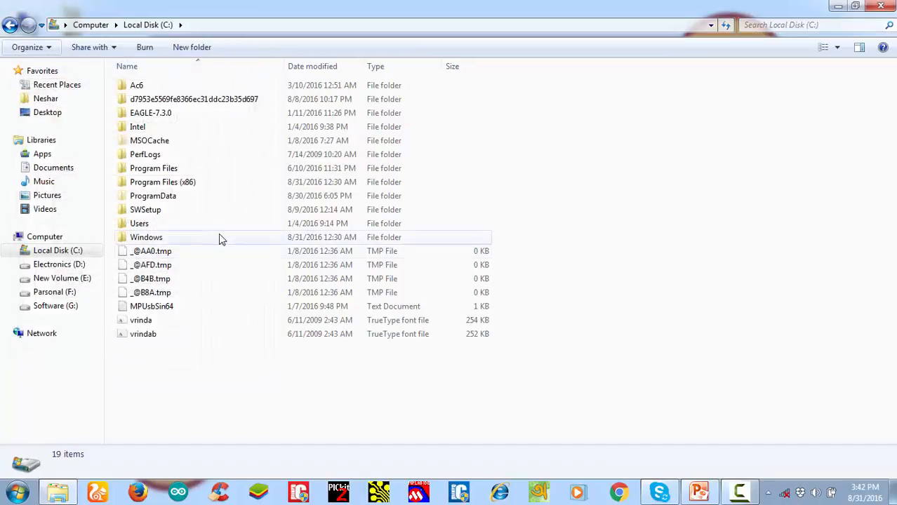
Paste MODELS into C:\ProgramData\Labcenter Electronics\Proteus 8 Professional, merging the folders and replacing all conflicting files, and close the folder window
{"action": "double_click", "coordinate": [161, 197]}
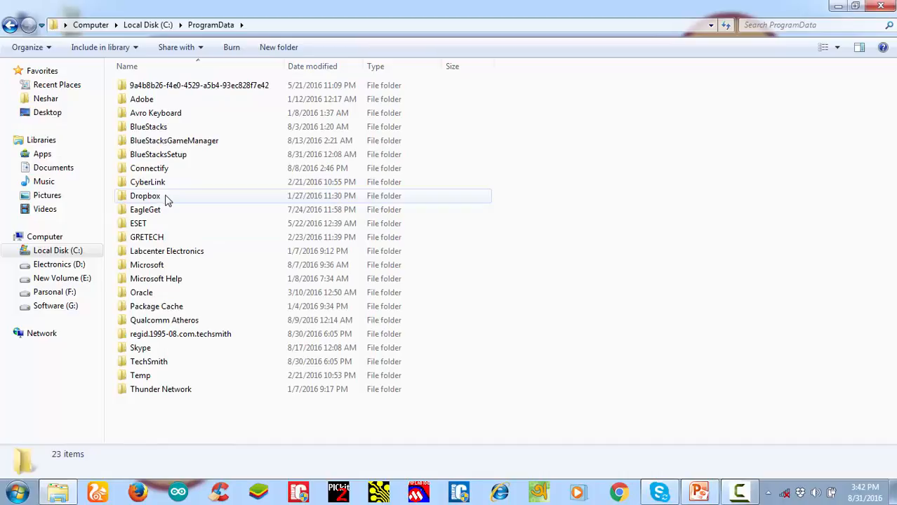
{"action": "double_click", "coordinate": [167, 251]}
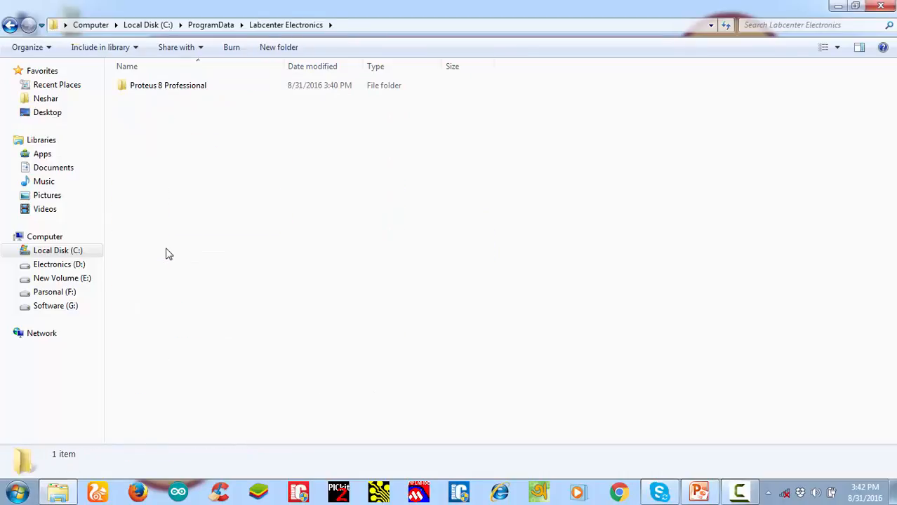
{"action": "double_click", "coordinate": [172, 86]}
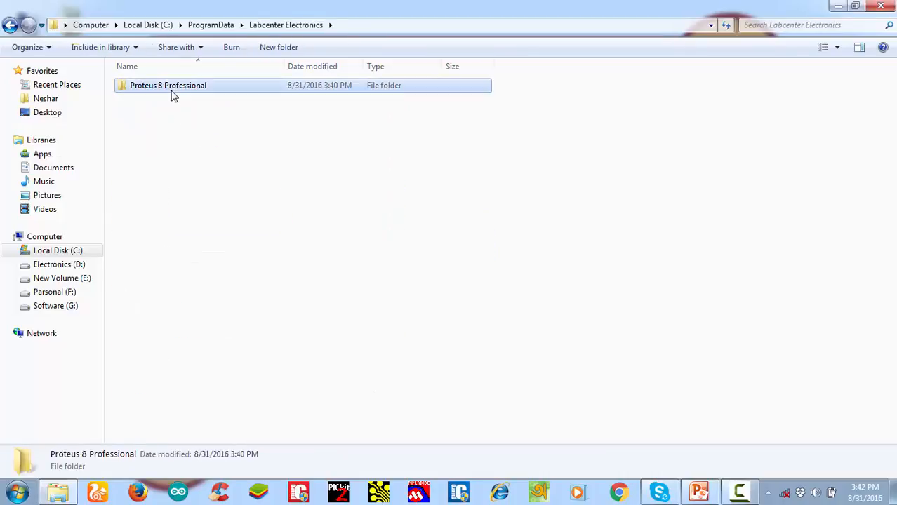
{"action": "right_click", "coordinate": [186, 226]}
{"action": "left_click", "coordinate": [215, 316]}
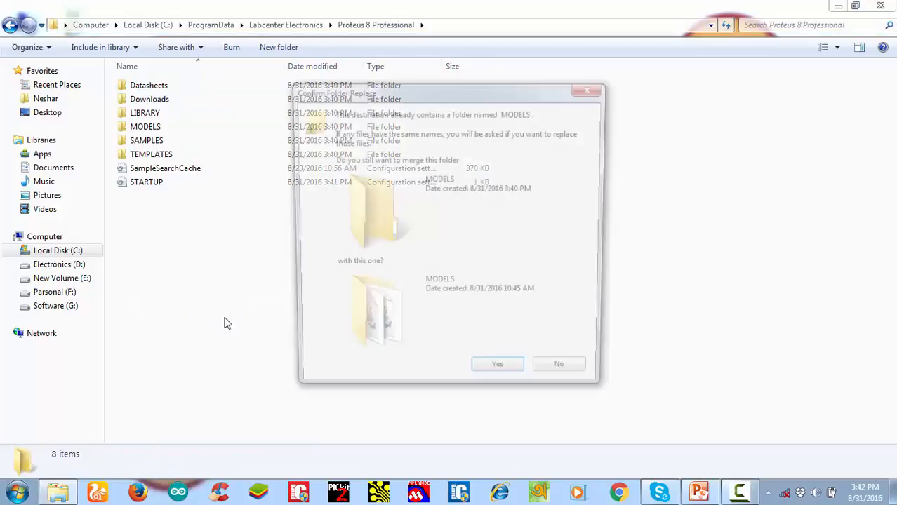
{"action": "left_click", "coordinate": [501, 377]}
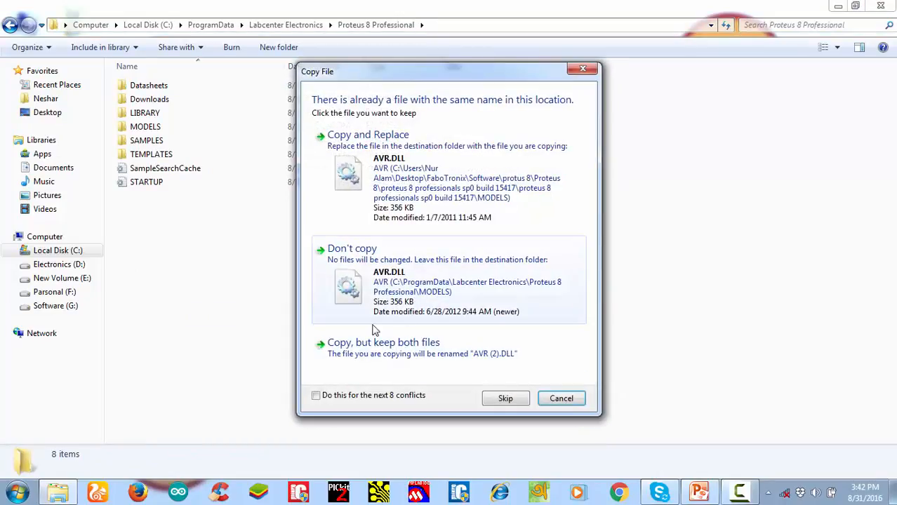
{"action": "left_click", "coordinate": [316, 396]}
{"action": "left_click", "coordinate": [405, 160]}
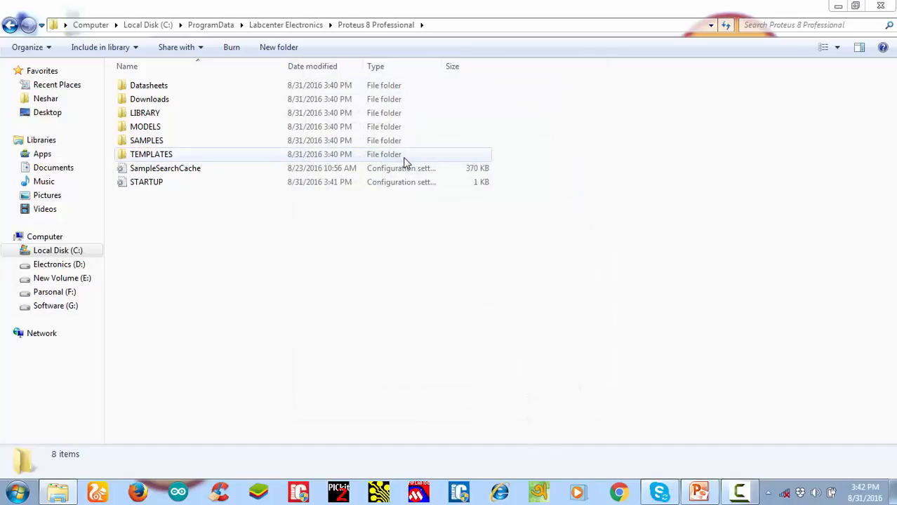
{"action": "left_click", "coordinate": [882, 6]}
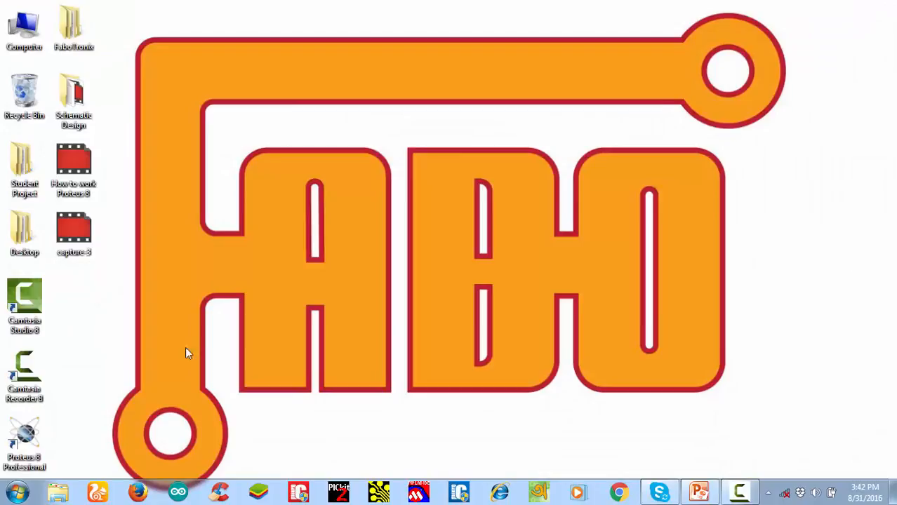
Launch Proteus 8 Professional from the desktop, and open and close a blank Schematic Capture sheet
{"action": "double_click", "coordinate": [19, 446]}
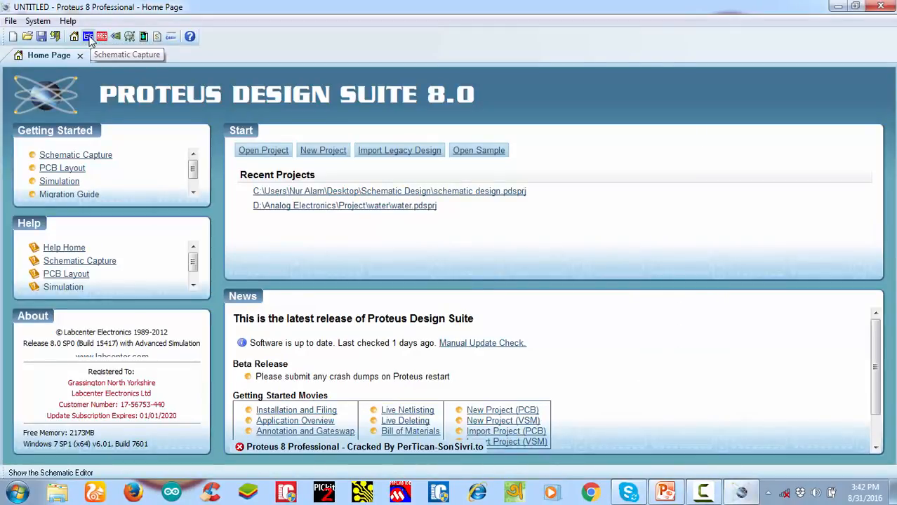
{"action": "left_click", "coordinate": [89, 38]}
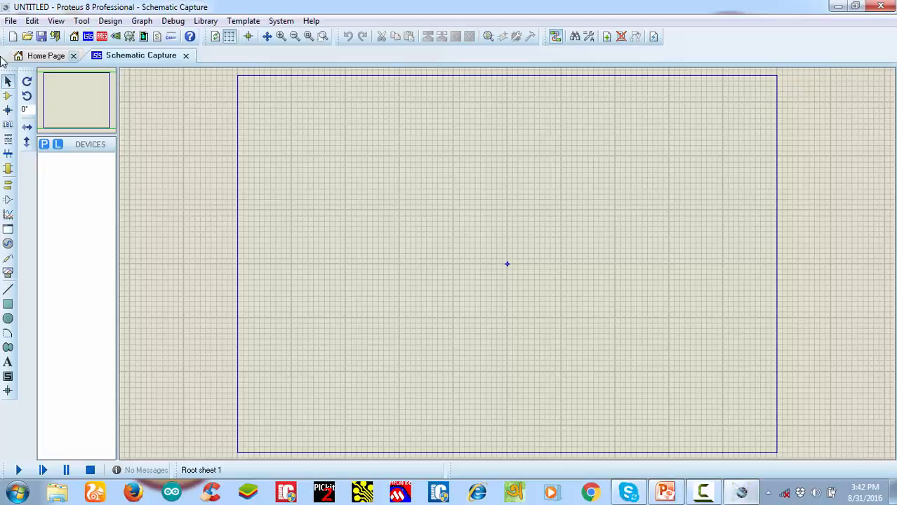
{"action": "left_click", "coordinate": [186, 56]}
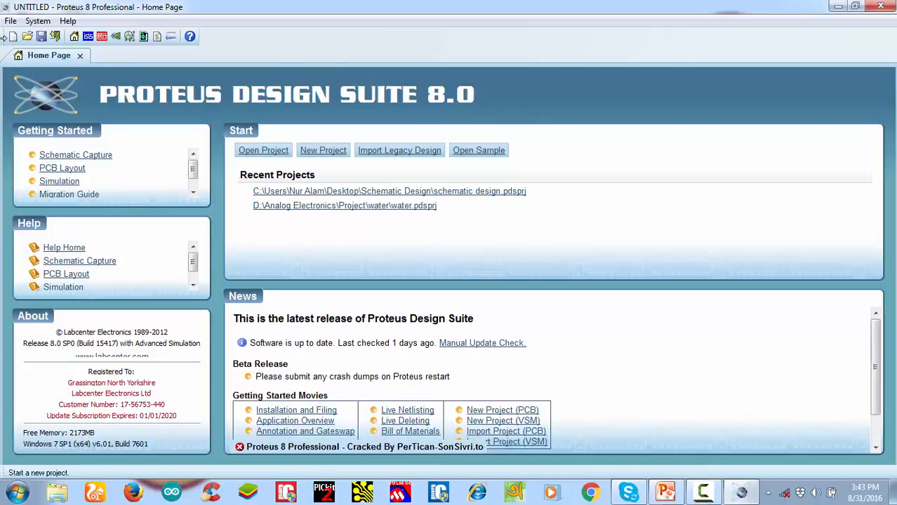
Start a new project without saving the current one, and name it Schematic
{"action": "left_click", "coordinate": [10, 24]}
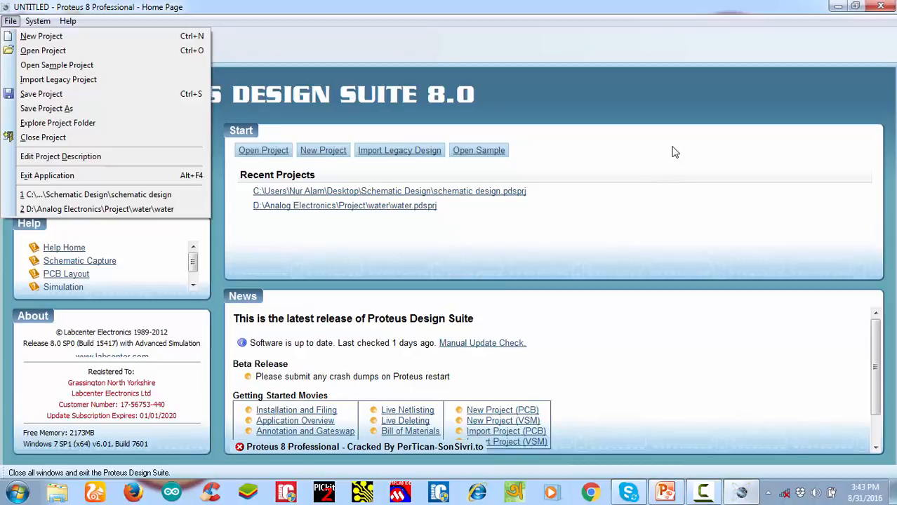
{"action": "left_click", "coordinate": [341, 137]}
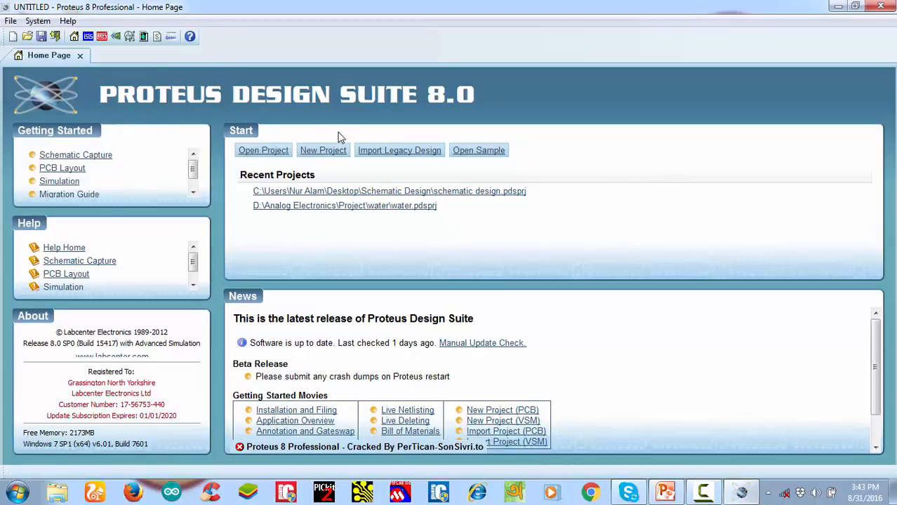
{"action": "left_click", "coordinate": [306, 156]}
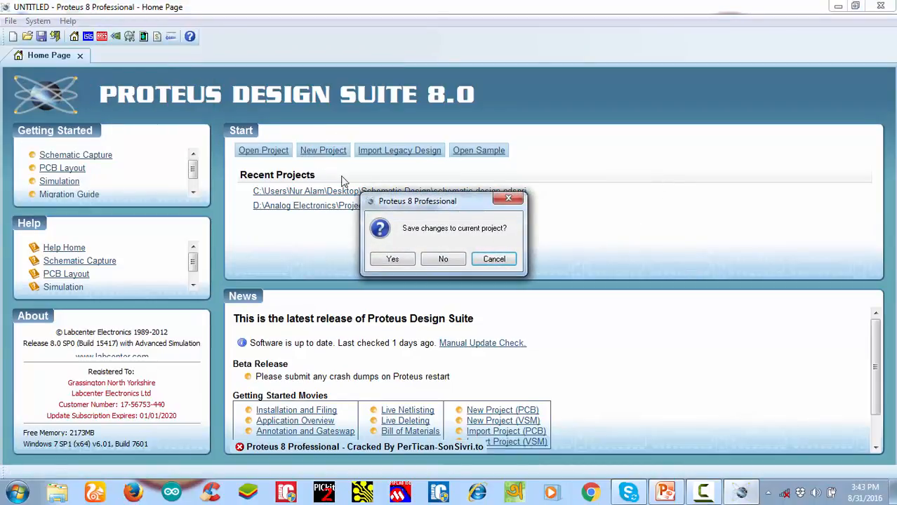
{"action": "left_click", "coordinate": [443, 260]}
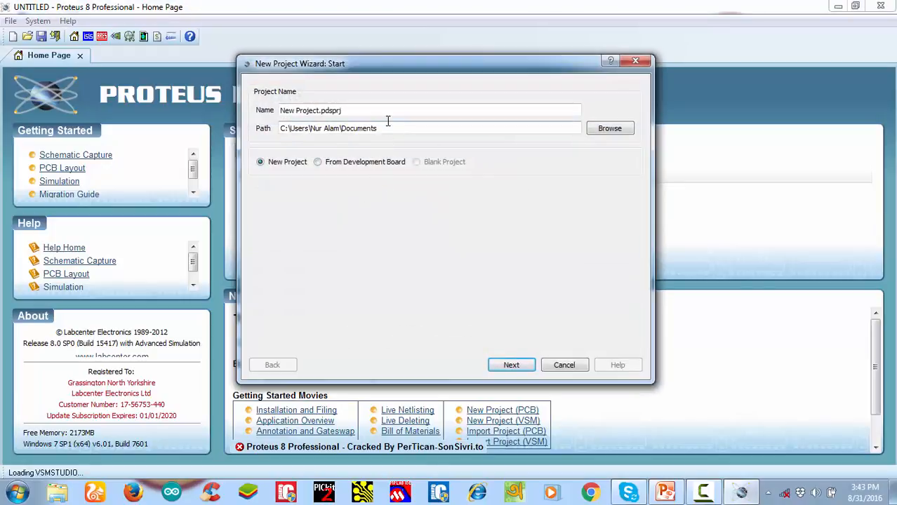
{"action": "left_click", "coordinate": [345, 112]}
{"action": "triple_click", "coordinate": [344, 113]}
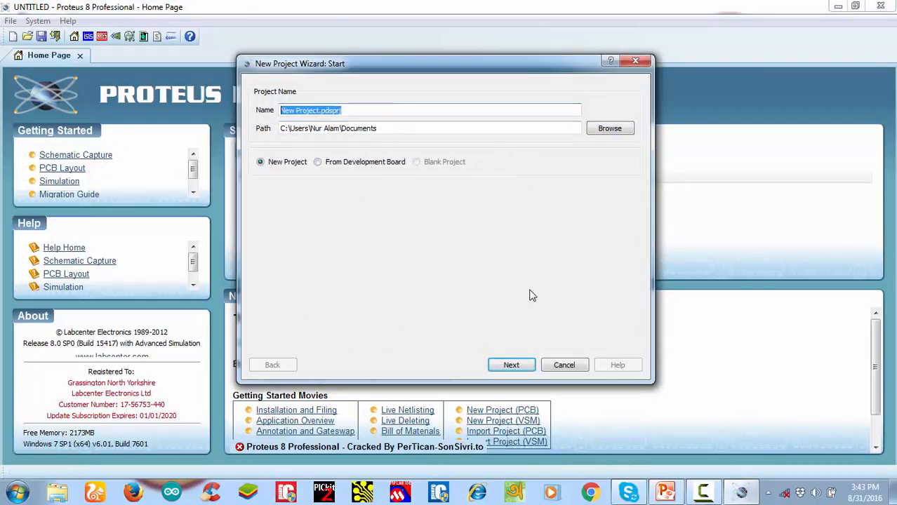
{"action": "mouse_move", "coordinate": [893, 491]}
{"action": "type", "text": "Sch"}
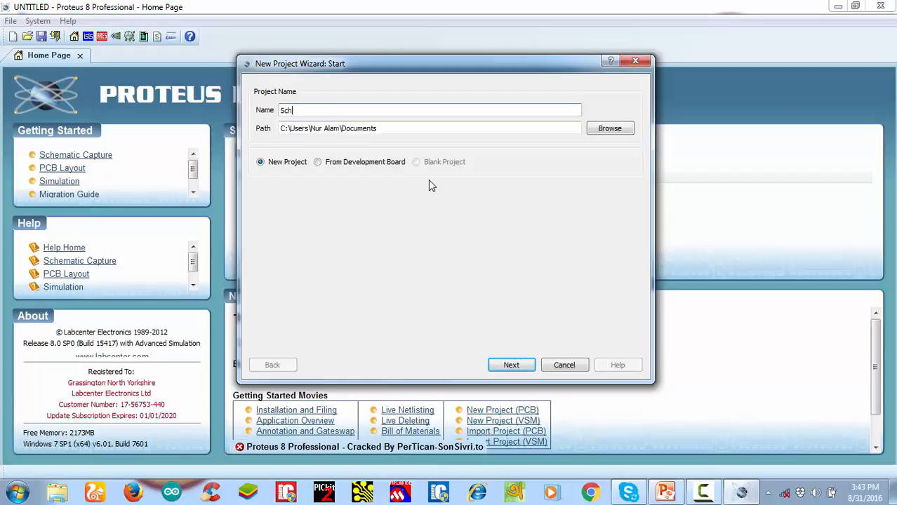
{"action": "type", "text": "ematic"}
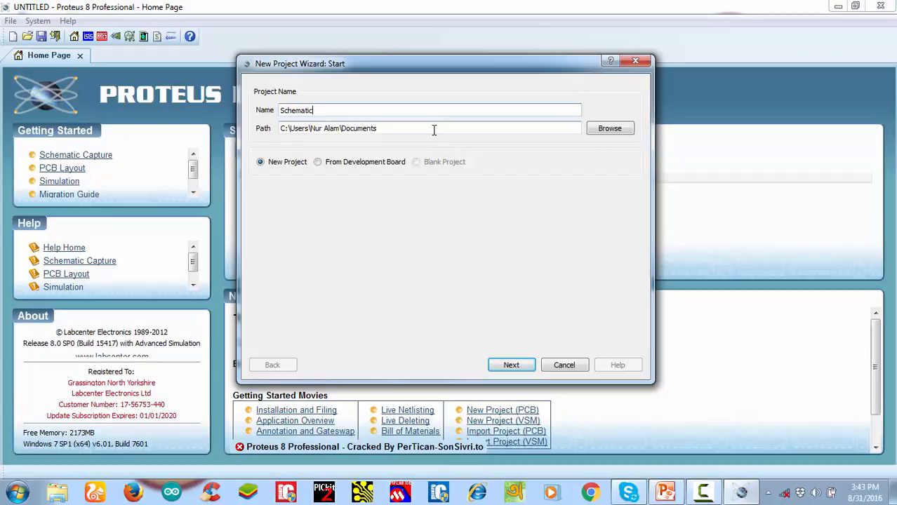
Create a folder named Schematic on the Desktop and choose it as the project's save path
{"action": "left_click", "coordinate": [601, 130]}
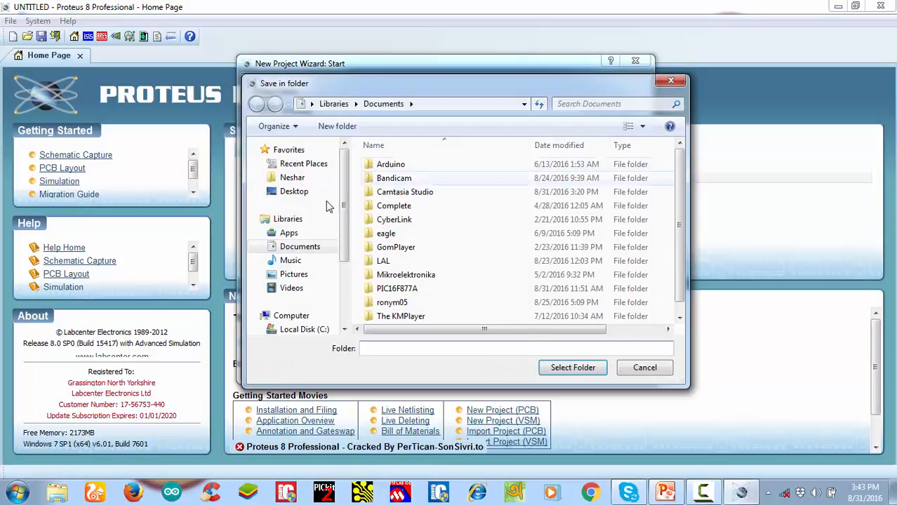
{"action": "left_click", "coordinate": [291, 197]}
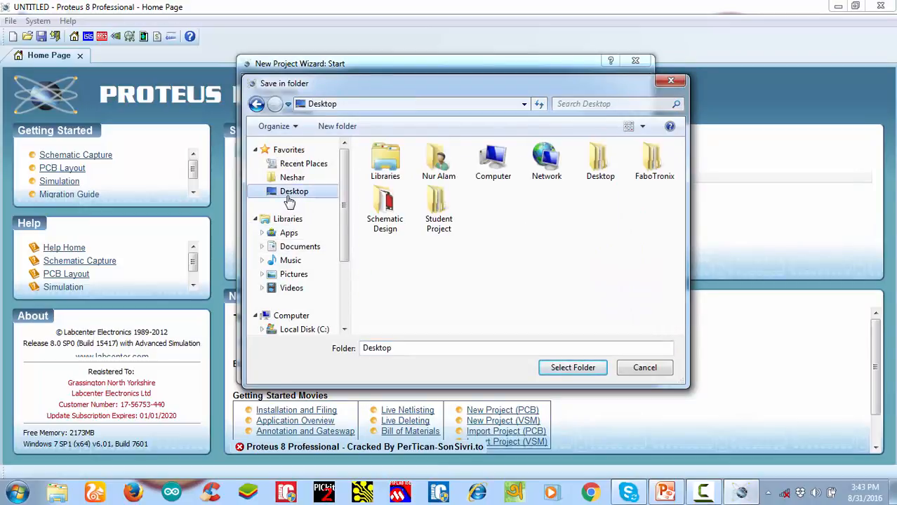
{"action": "right_click", "coordinate": [572, 253]}
{"action": "mouse_move", "coordinate": [611, 369]}
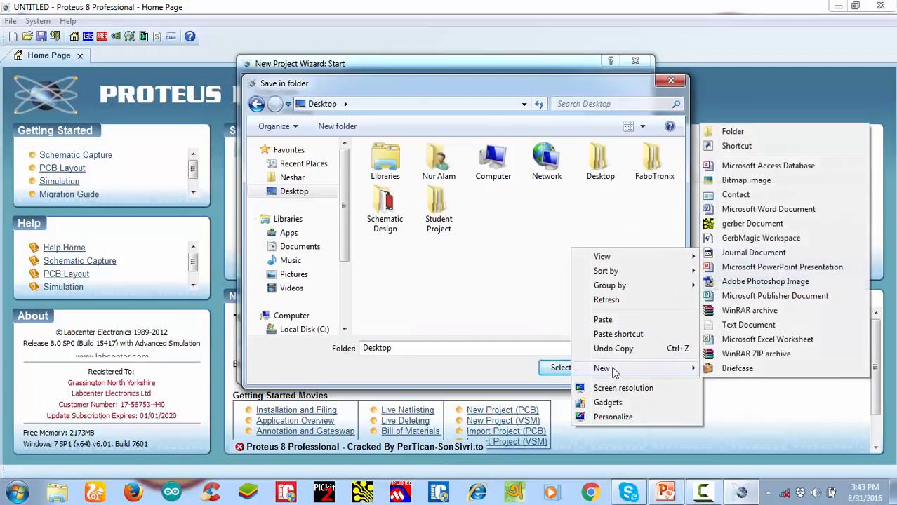
{"action": "left_click", "coordinate": [780, 133]}
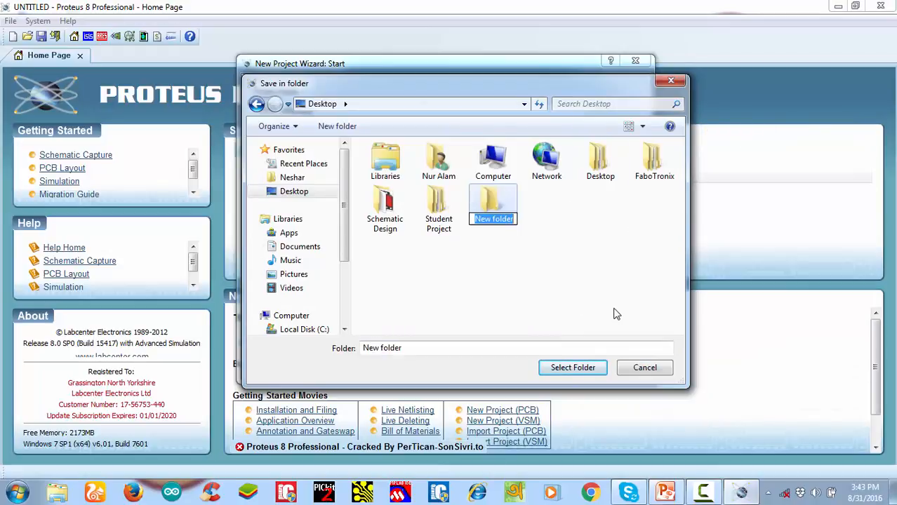
{"action": "type", "text": "Sche"}
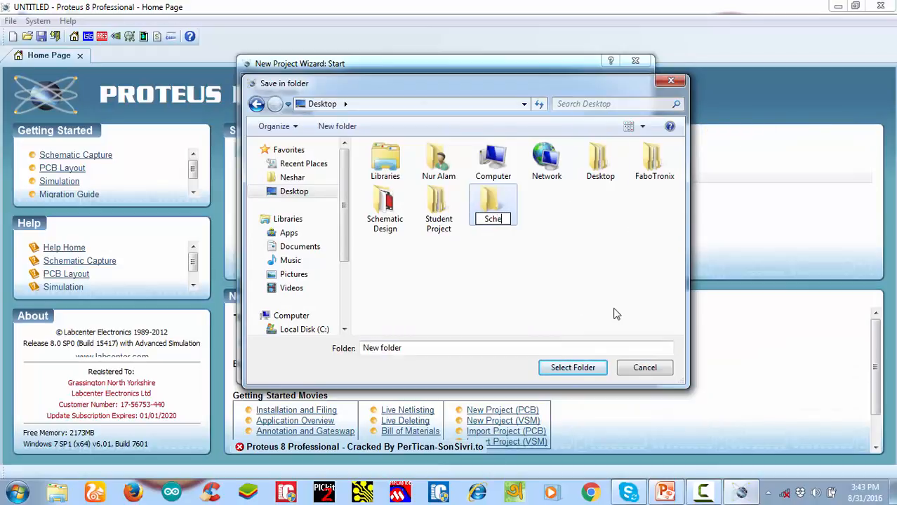
{"action": "type", "text": "matic"}
{"action": "left_click", "coordinate": [534, 221]}
{"action": "left_click", "coordinate": [503, 211]}
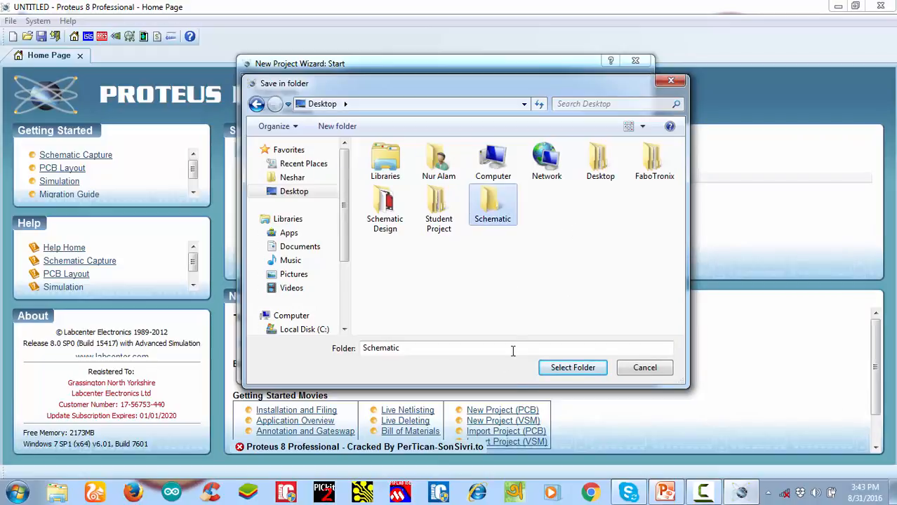
{"action": "left_click", "coordinate": [573, 370]}
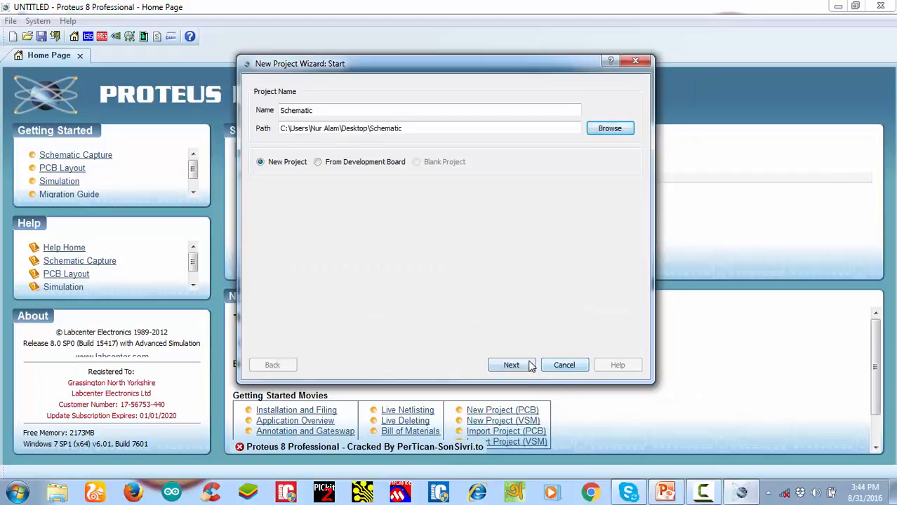
Complete the New Project Wizard with no schematic, no PCB layout and no firmware project
{"action": "left_click", "coordinate": [528, 366]}
{"action": "left_click", "coordinate": [520, 369]}
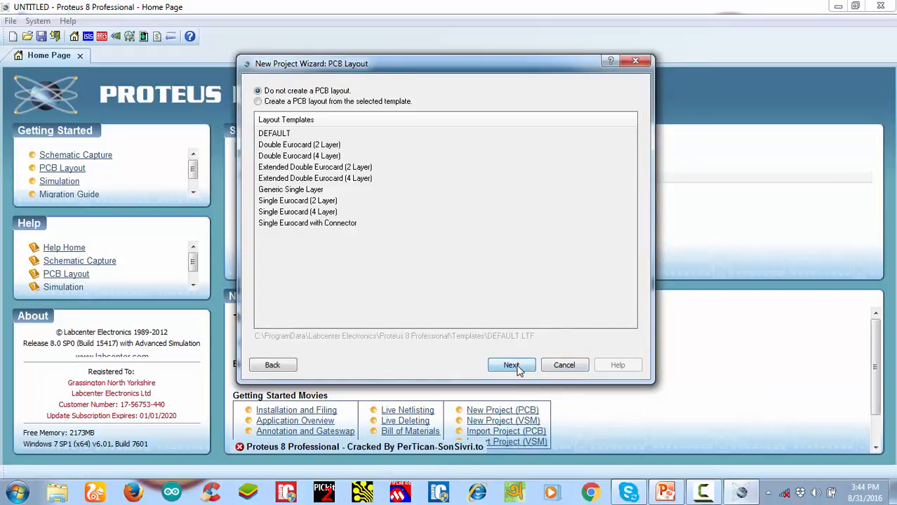
{"action": "left_click", "coordinate": [511, 365]}
{"action": "left_click", "coordinate": [517, 370]}
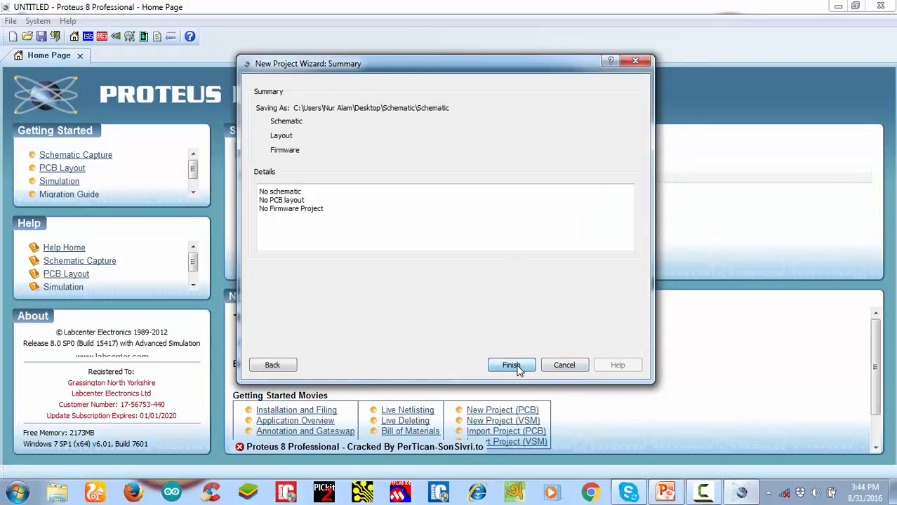
{"action": "left_click", "coordinate": [518, 369]}
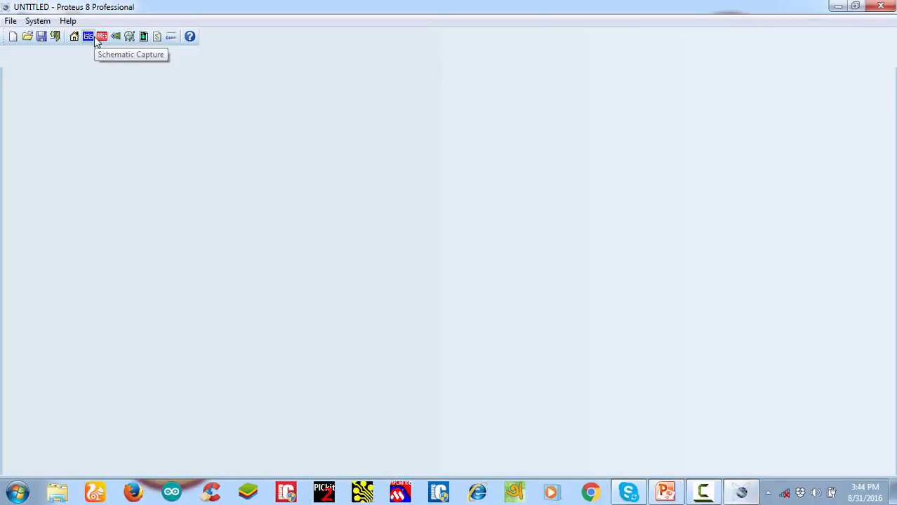
Open Schematic Capture for the new project and activate Component mode
{"action": "left_click", "coordinate": [96, 40]}
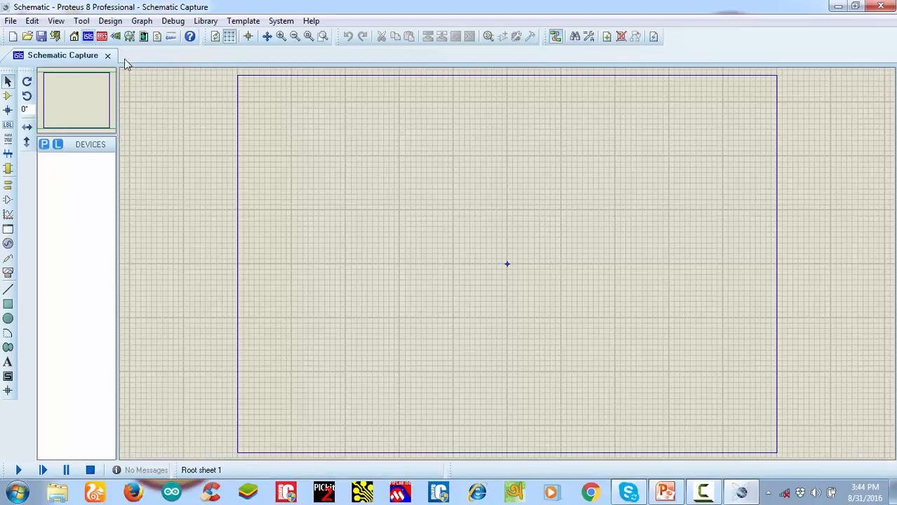
{"action": "scroll", "coordinate": [516, 270], "scroll_direction": "up", "scroll_amount": 2}
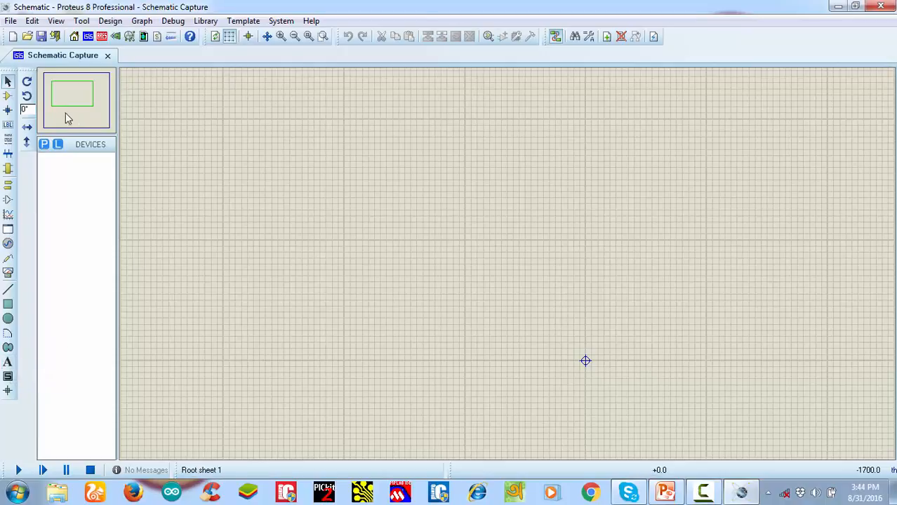
{"action": "left_click", "coordinate": [7, 99]}
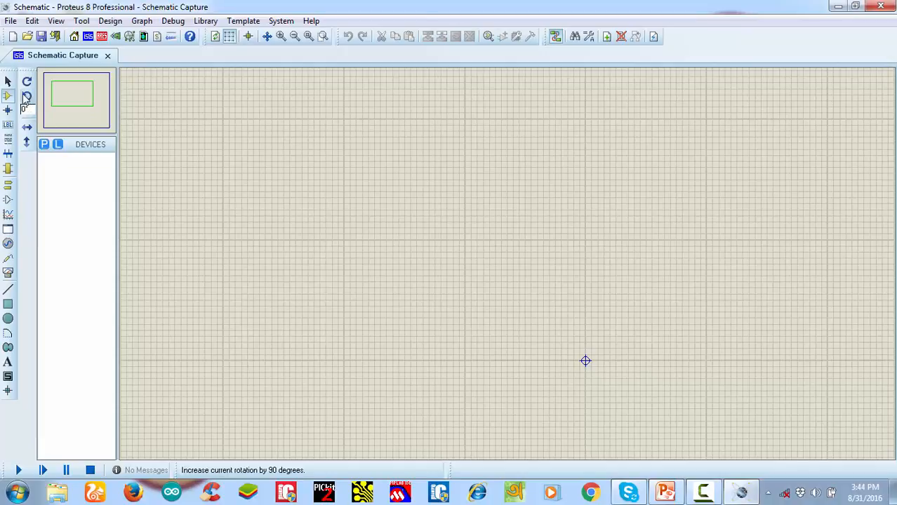
In Component mode, search the device library for "res" and add the generic resistor RES to the device list
{"action": "left_click", "coordinate": [7, 98]}
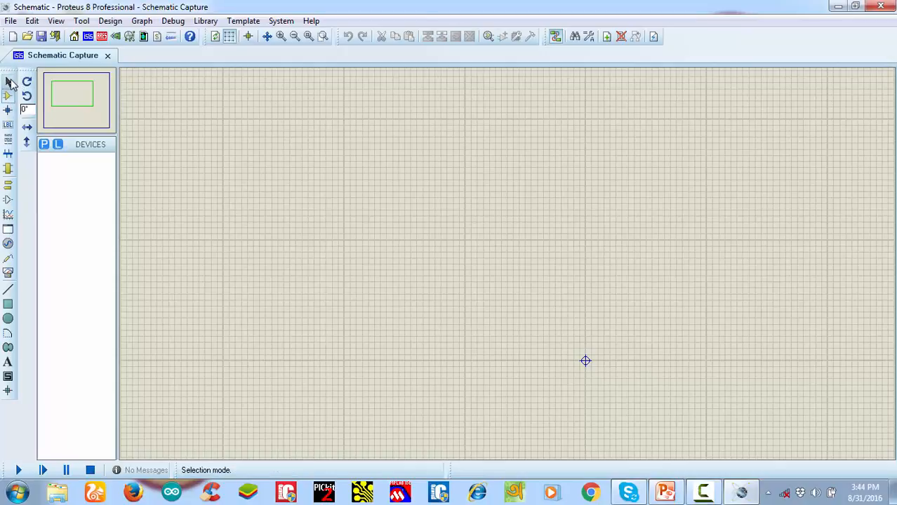
{"action": "left_click", "coordinate": [8, 82]}
{"action": "left_click", "coordinate": [8, 97]}
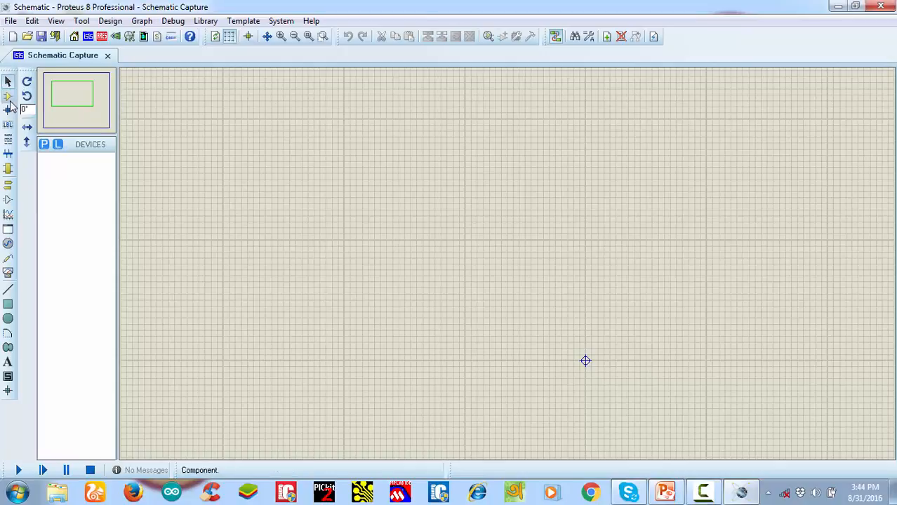
{"action": "left_click", "coordinate": [44, 144]}
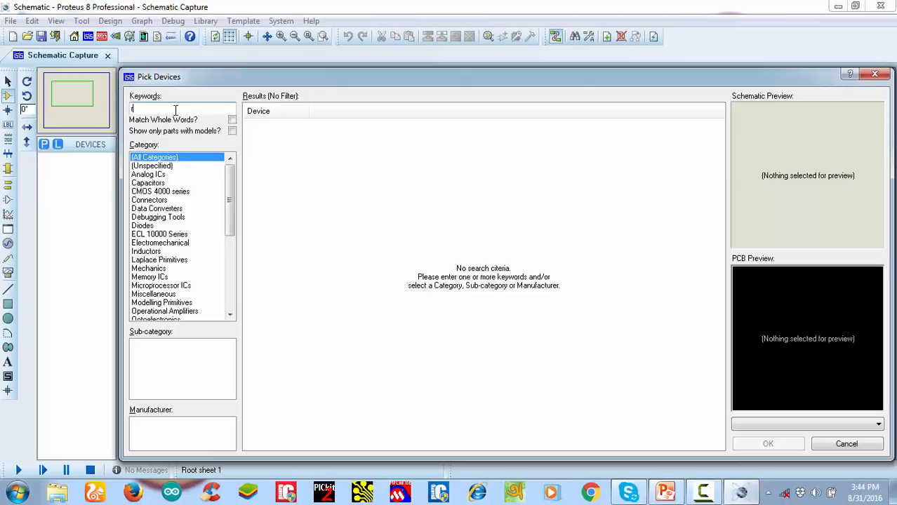
{"action": "type", "text": "res"}
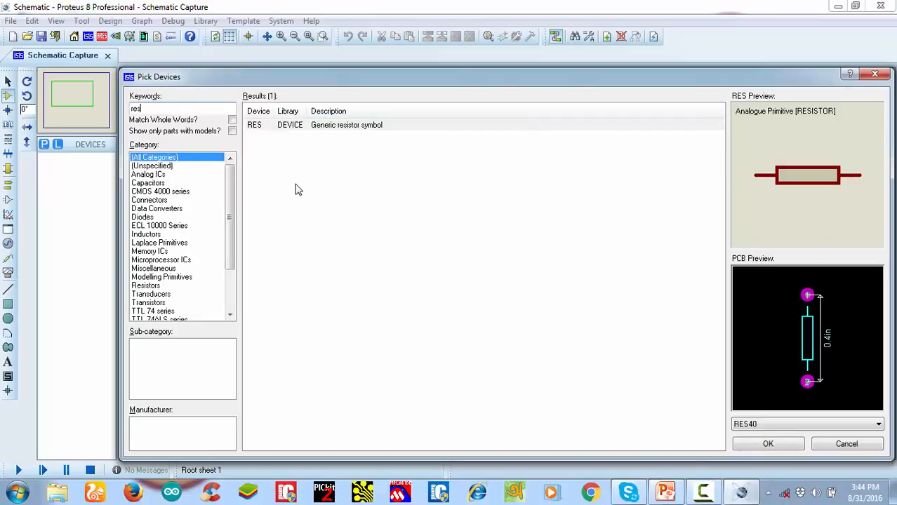
{"action": "double_click", "coordinate": [289, 128]}
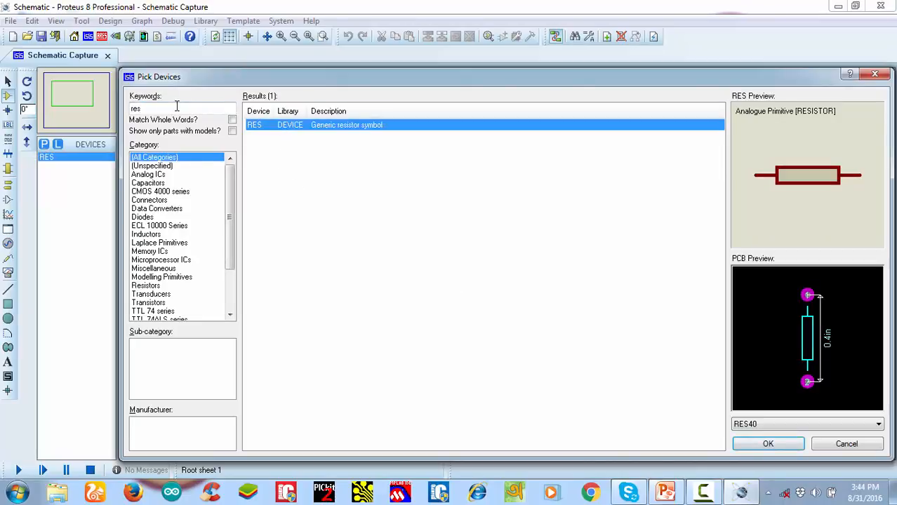
Search the device library for "cap" and again for "res", and preview the generic resistor symbol
{"action": "left_click_drag", "start_coordinate": [174, 108], "coordinate": [59, 128]}
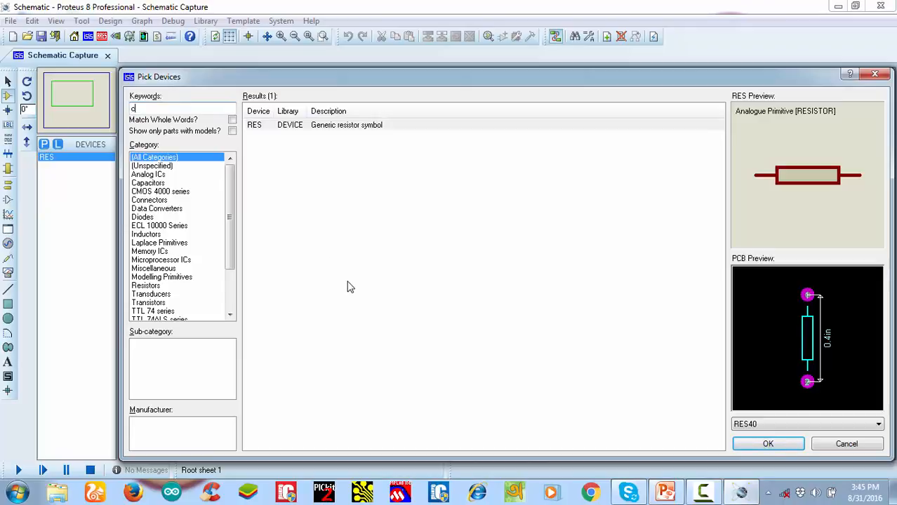
{"action": "type", "text": "cap"}
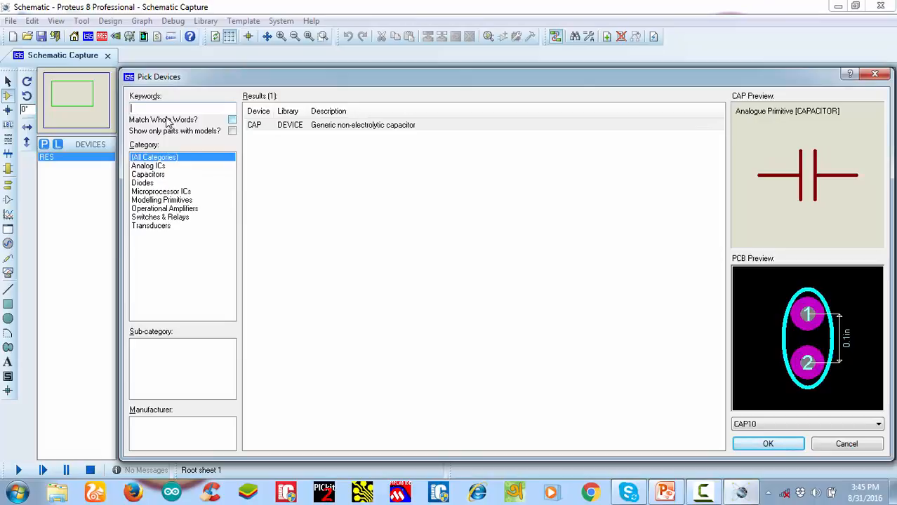
{"action": "type", "text": "res"}
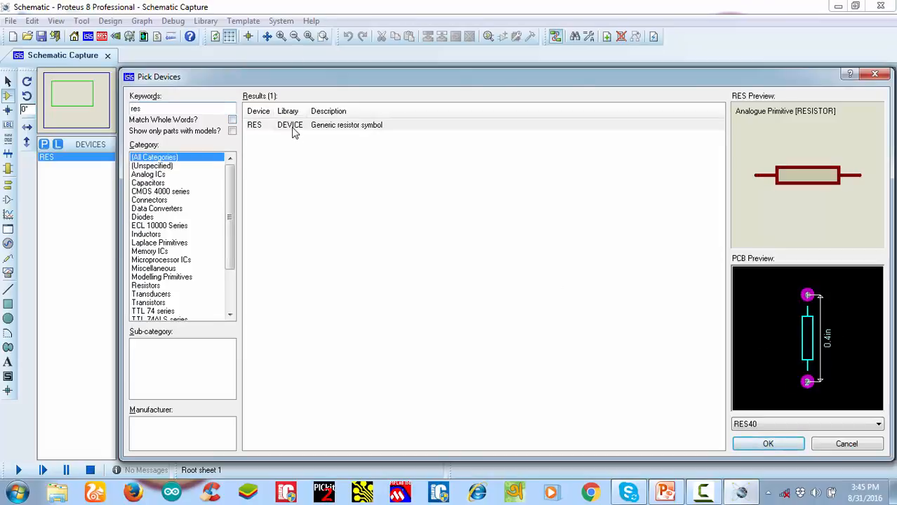
{"action": "left_click", "coordinate": [293, 127]}
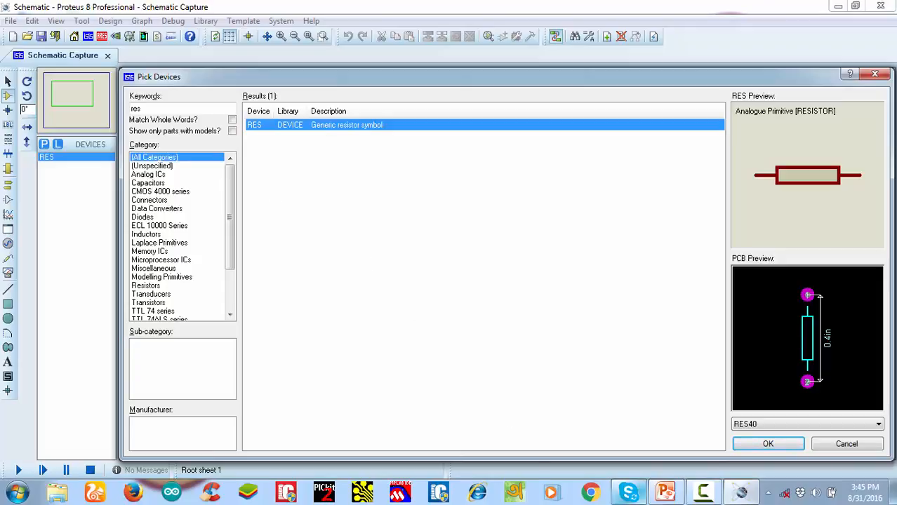
Browse the 10, 3 and 7 Watt Wirewound sub-categories of the Resistors category and preview the 7WATT0R68 part
{"action": "mouse_move", "coordinate": [628, 492]}
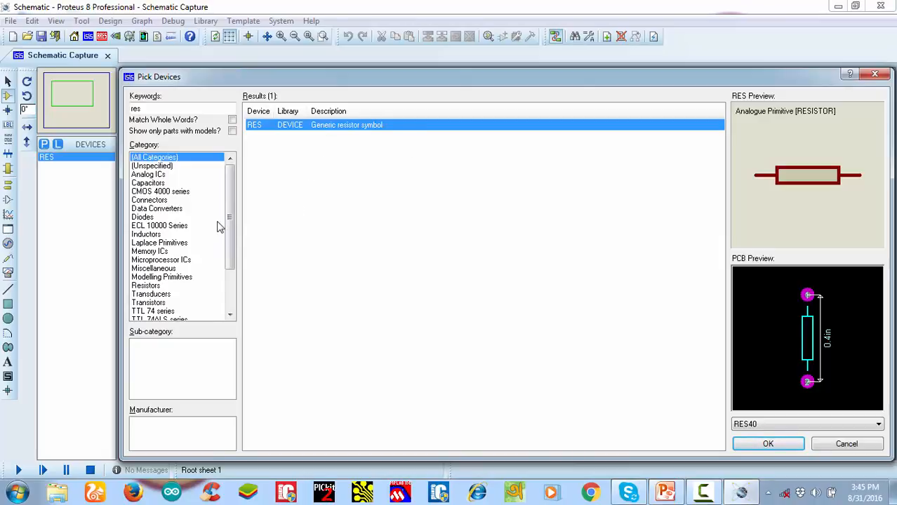
{"action": "left_click_drag", "start_coordinate": [230, 217], "coordinate": [230, 243]}
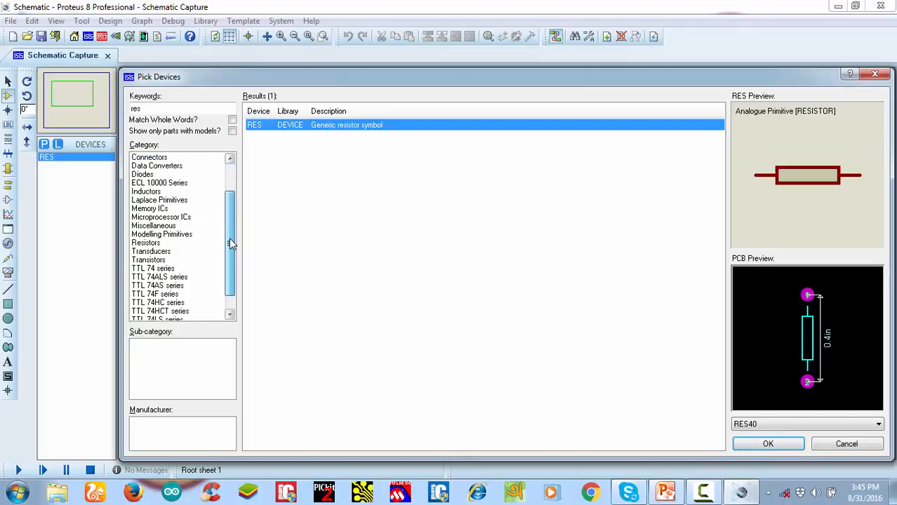
{"action": "left_click", "coordinate": [146, 243]}
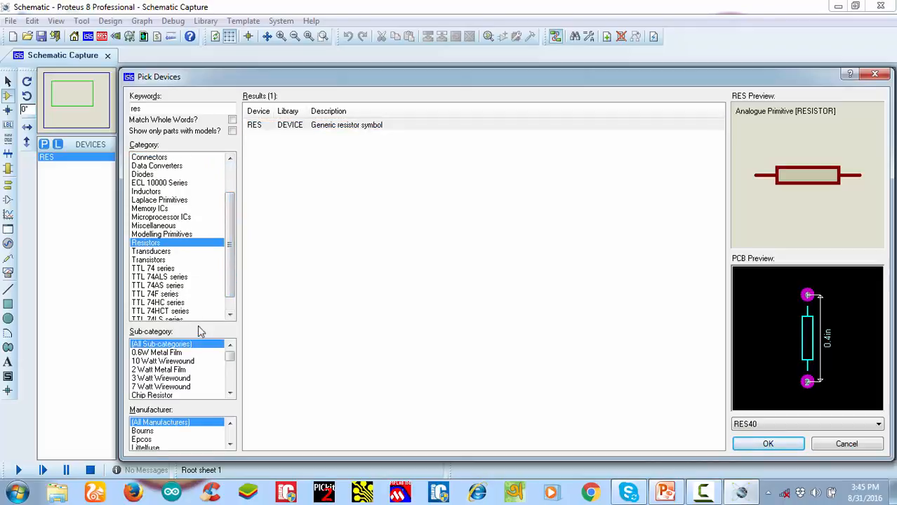
{"action": "left_click", "coordinate": [182, 362]}
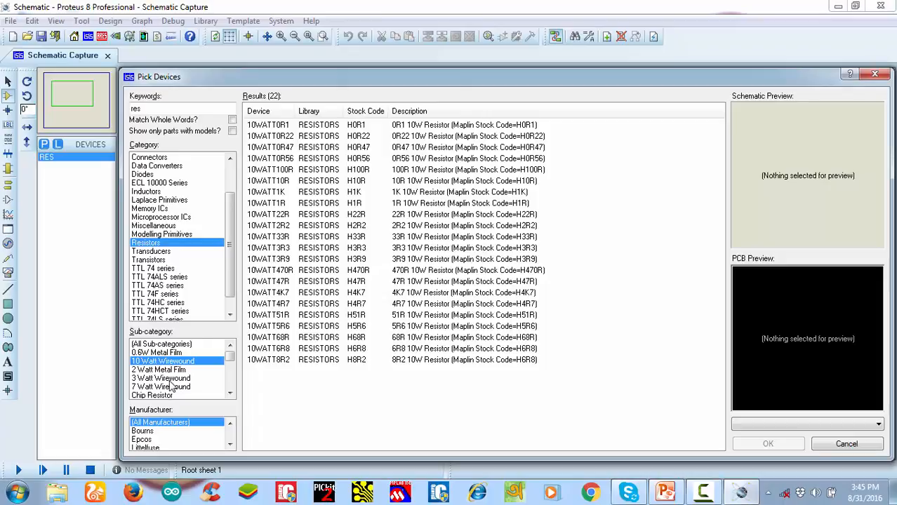
{"action": "left_click", "coordinate": [173, 380]}
{"action": "left_click", "coordinate": [174, 388]}
{"action": "left_click", "coordinate": [396, 216]}
{"action": "left_click", "coordinate": [417, 182]}
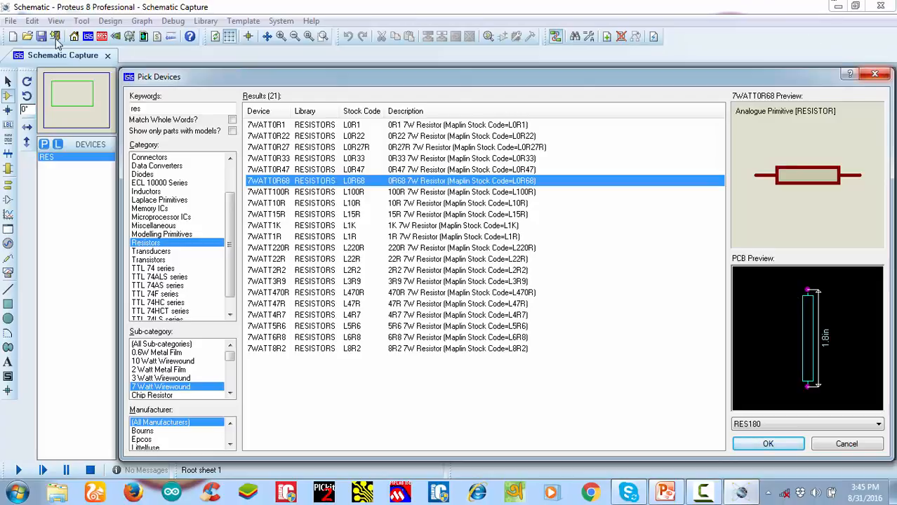
Search the device library for "cap" and narrow the results to the Capacitors category, Radial Electrolytic sub-category
{"action": "double_click", "coordinate": [142, 109]}
{"action": "type", "text": "cap"}
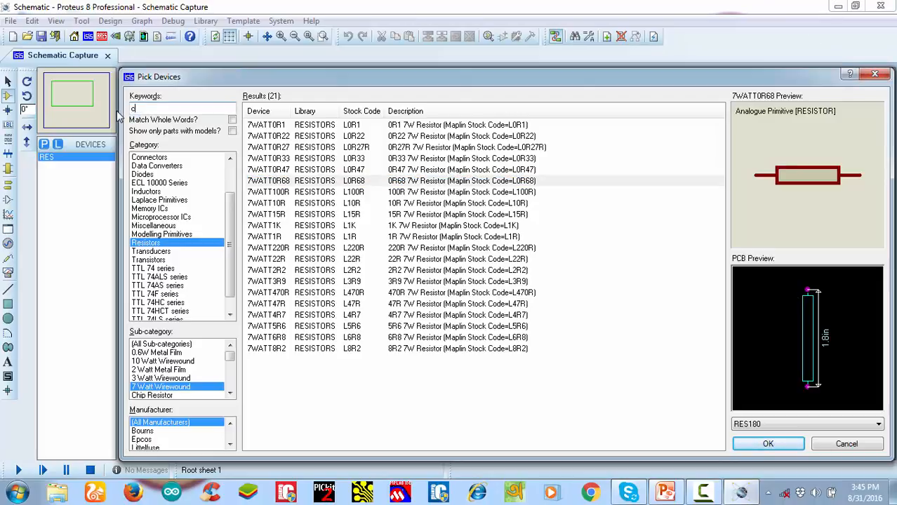
{"action": "left_click", "coordinate": [304, 125]}
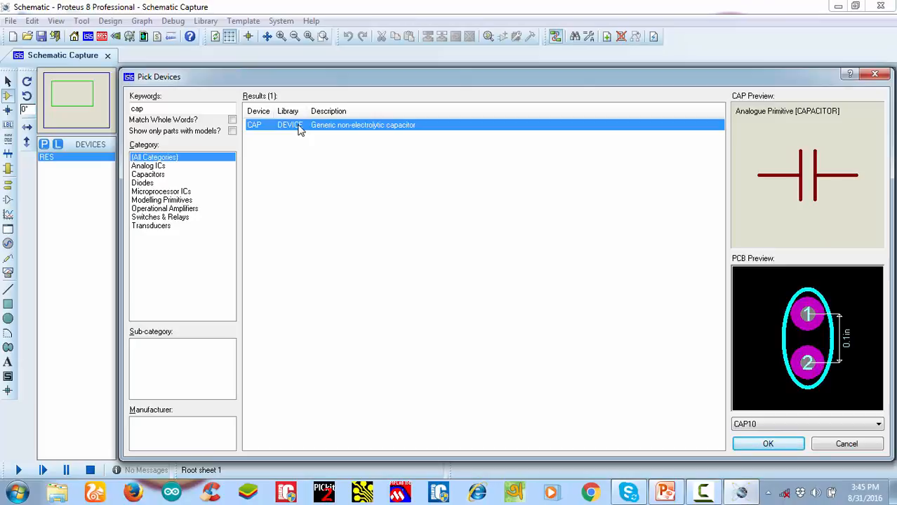
{"action": "left_click", "coordinate": [159, 183]}
{"action": "left_click", "coordinate": [160, 175]}
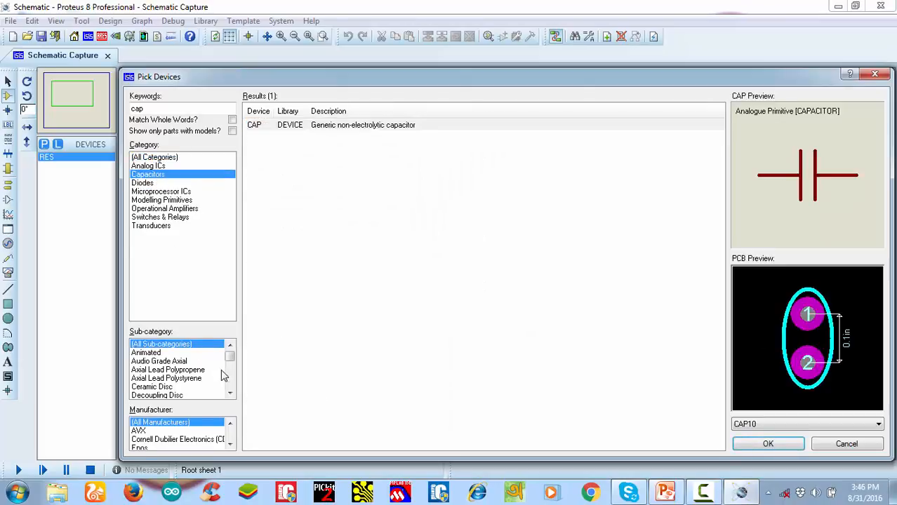
{"action": "left_click_drag", "start_coordinate": [232, 361], "coordinate": [234, 383]}
{"action": "left_click", "coordinate": [161, 352]}
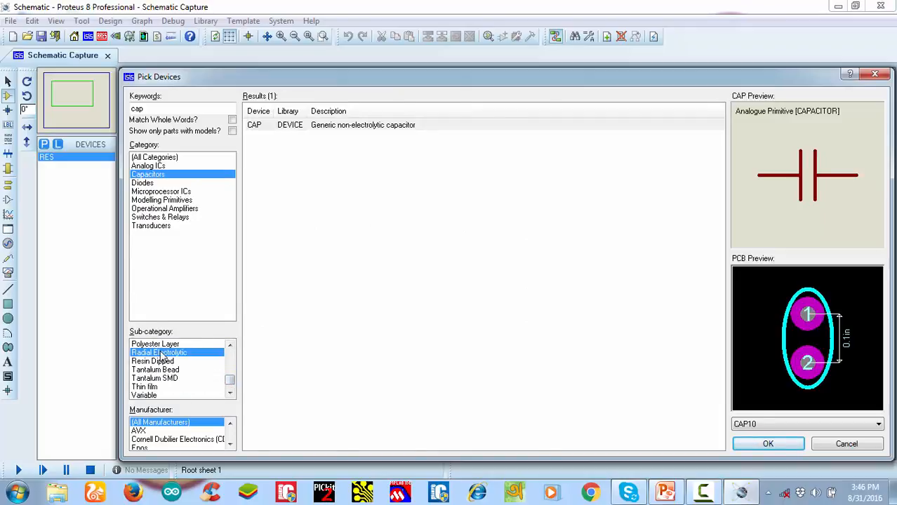
{"action": "scroll", "coordinate": [444, 336], "scroll_direction": "down", "scroll_amount": 1}
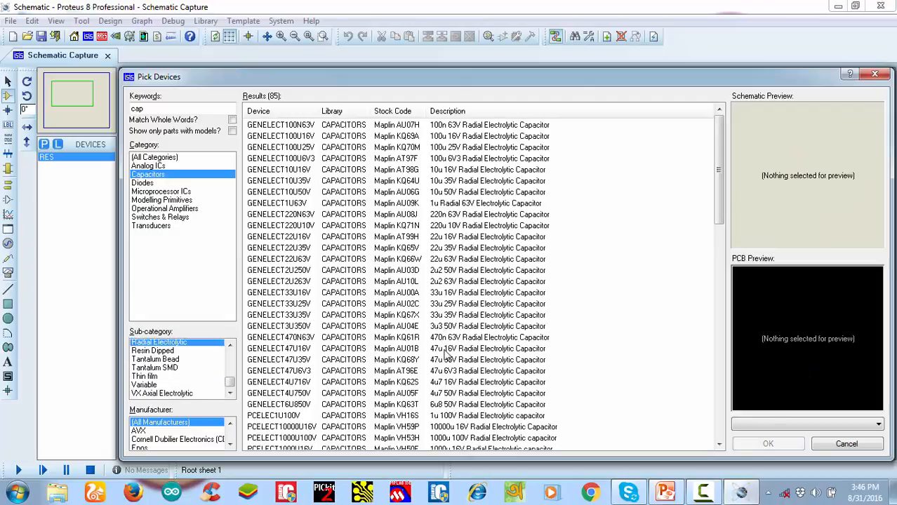
Add the 1000u 35V radial electrolytic capacitor PCELECT1000U35V to the device list
{"action": "left_click", "coordinate": [447, 349]}
{"action": "scroll", "coordinate": [450, 357], "scroll_direction": "down", "scroll_amount": 6}
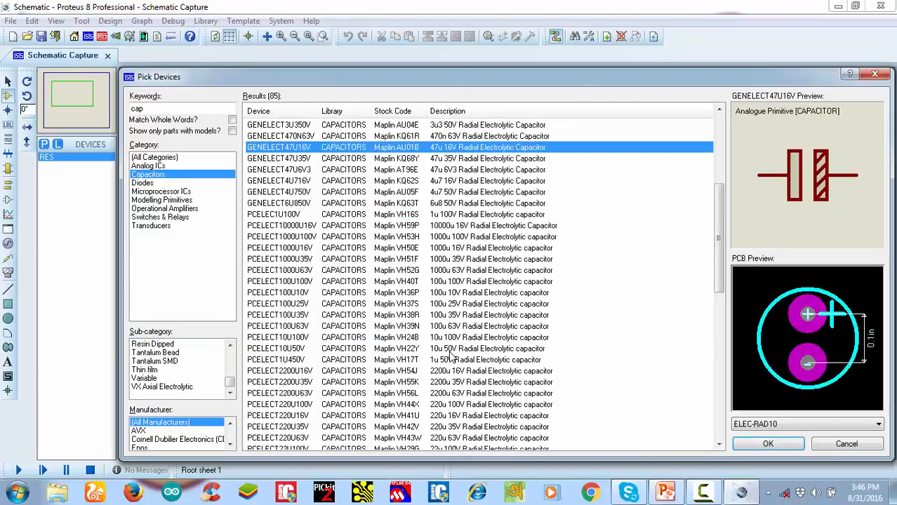
{"action": "left_click", "coordinate": [461, 262]}
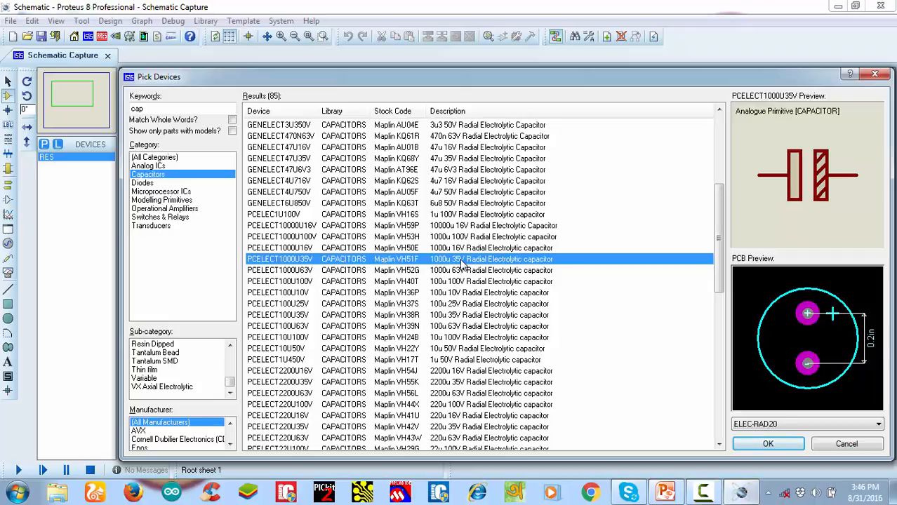
{"action": "double_click", "coordinate": [462, 261]}
Search for "1n4007" and add the 1N4007 silicon rectifier from the DIODE library to the device list
{"action": "left_click", "coordinate": [132, 111]}
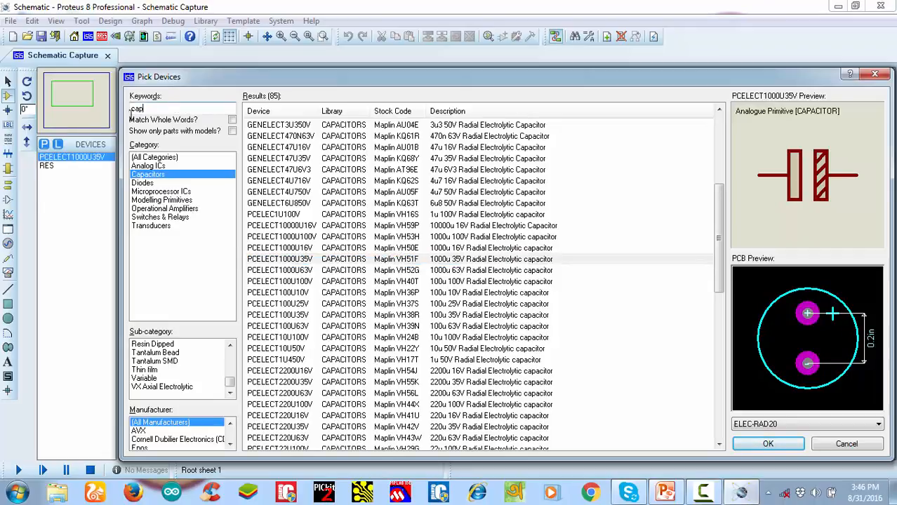
{"action": "left_click_drag", "start_coordinate": [131, 114], "coordinate": [64, 122]}
{"action": "type", "text": "1n4007"}
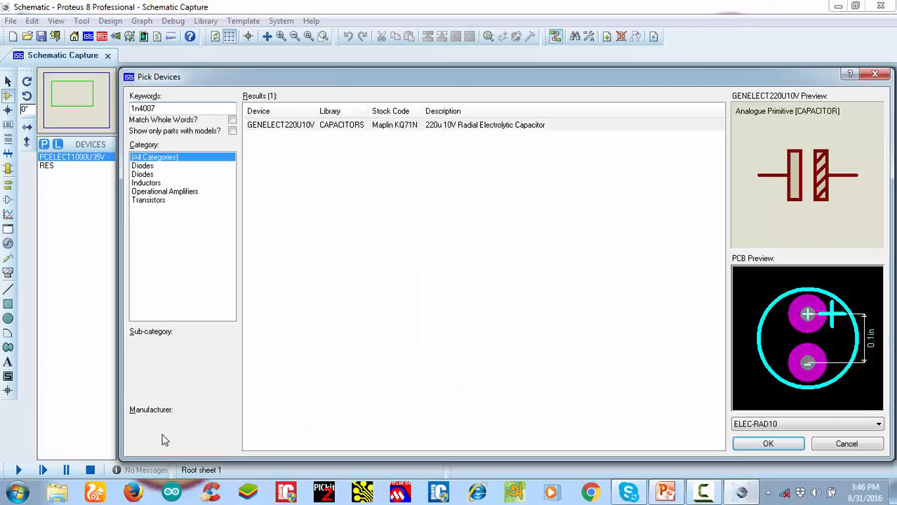
{"action": "left_click", "coordinate": [312, 135]}
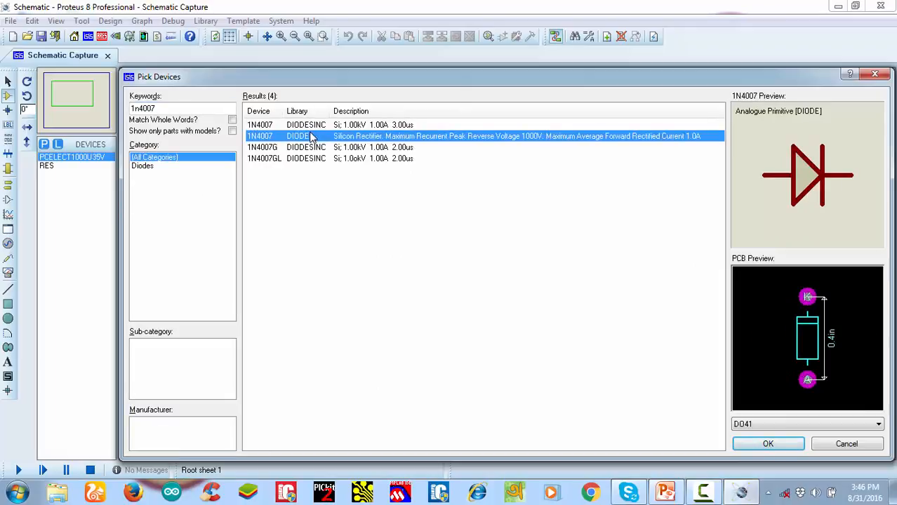
{"action": "double_click", "coordinate": [308, 133]}
Search for "7805" and add the 7805 5V 1A positive regulator from the ANALOG library to the device list
{"action": "left_click", "coordinate": [175, 109]}
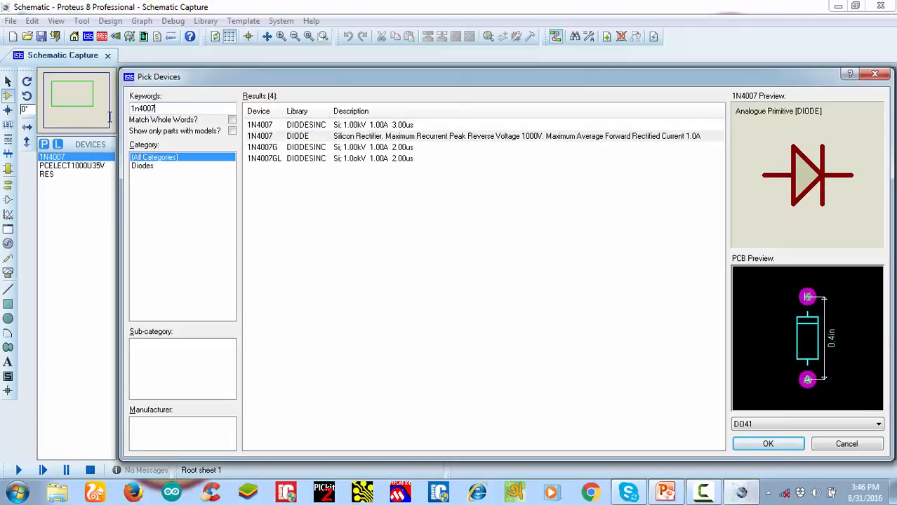
{"action": "type", "text": "7805"}
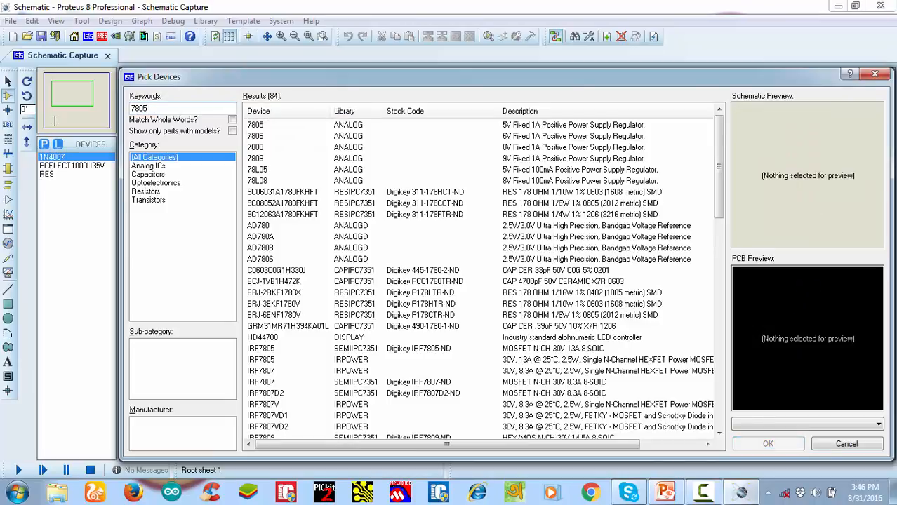
{"action": "double_click", "coordinate": [263, 126]}
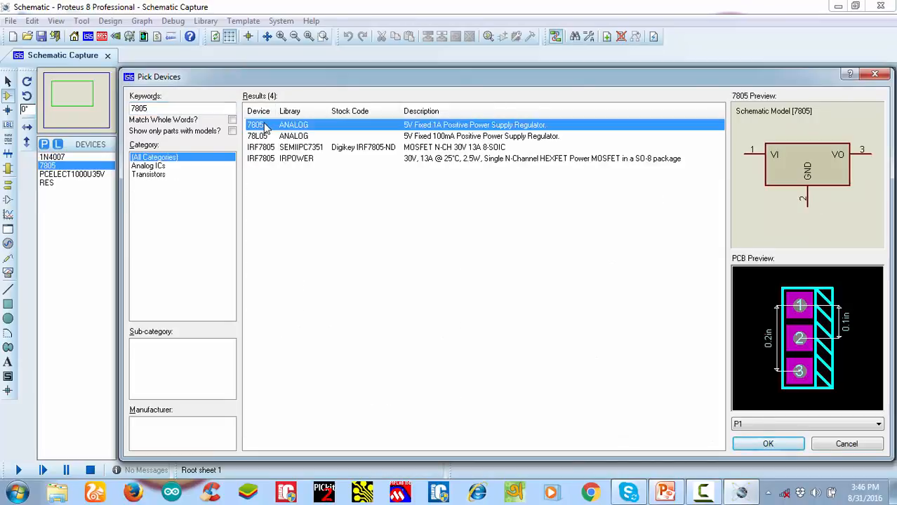
Search for "sil" within the Connectors category and add the CONN-H2 header block to the device list
{"action": "left_click", "coordinate": [163, 106]}
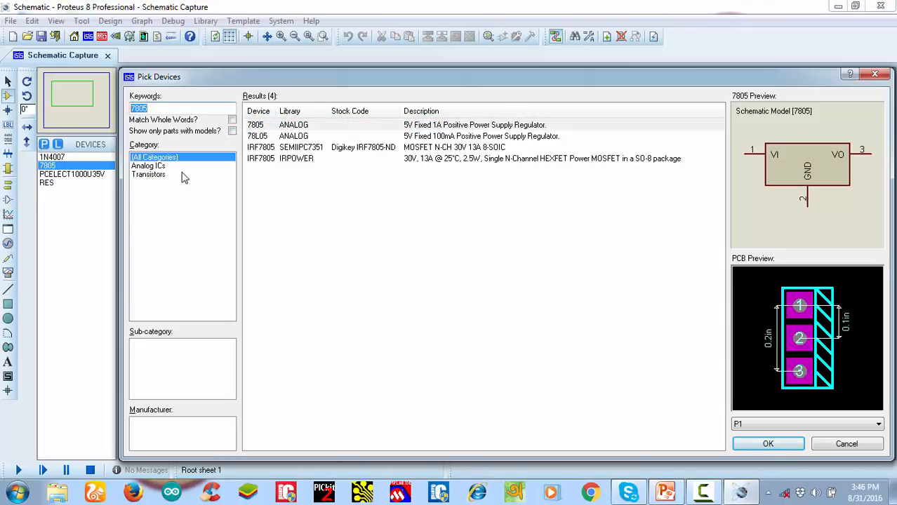
{"action": "type", "text": "si"}
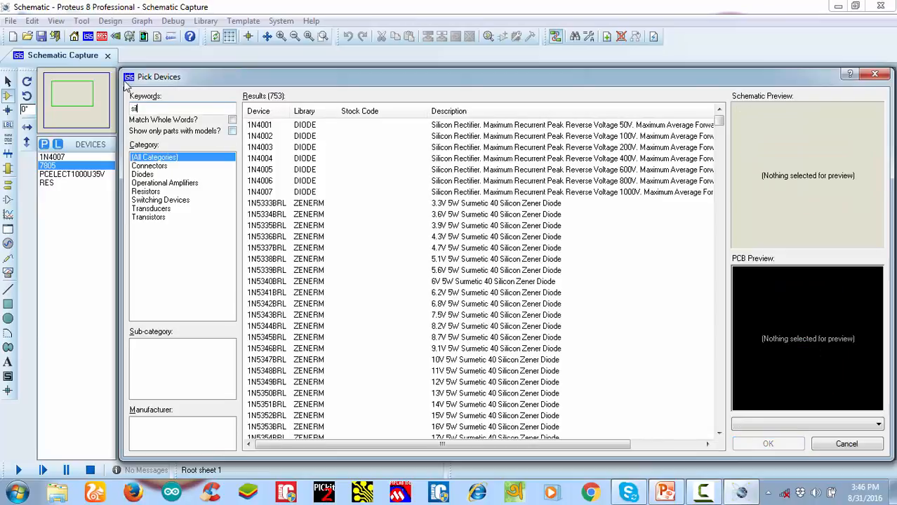
{"action": "left_click", "coordinate": [160, 166]}
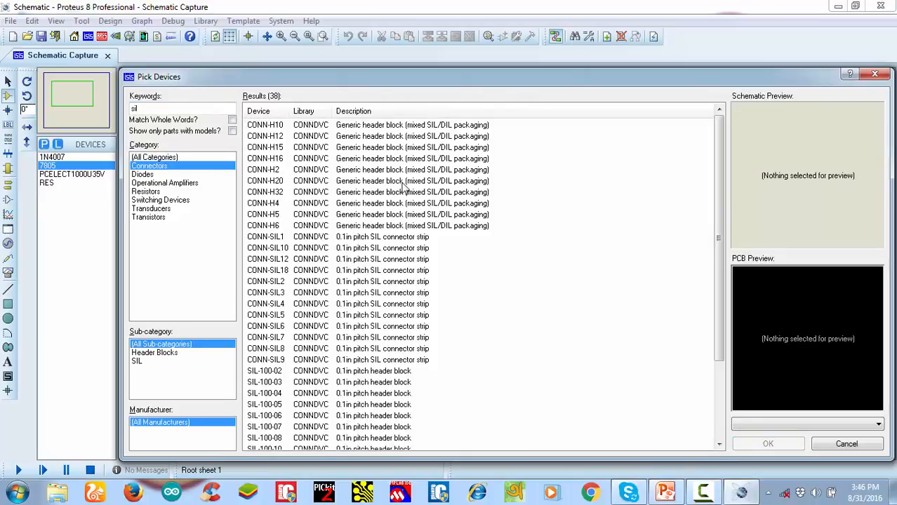
{"action": "left_click", "coordinate": [281, 173]}
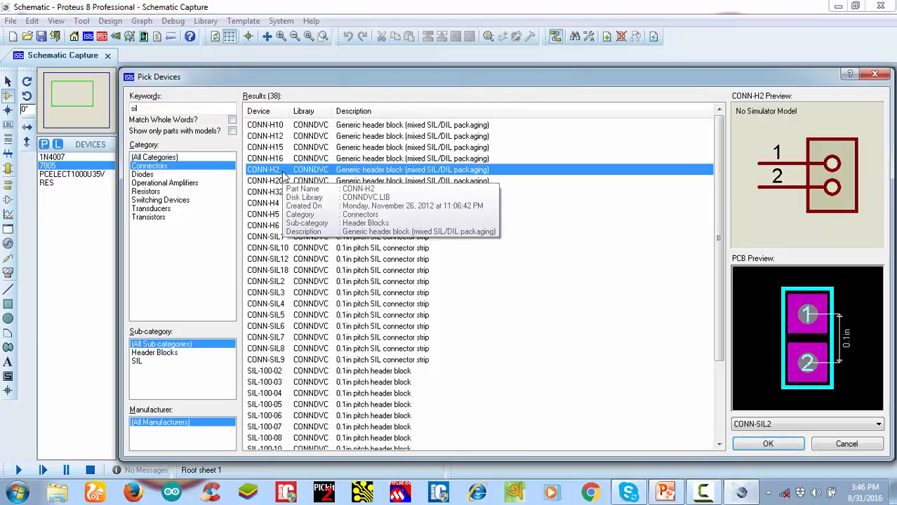
{"action": "double_click", "coordinate": [281, 173]}
Search for "led" and add the animated green LED model LED-GREEN to the device list
{"action": "left_click_drag", "start_coordinate": [153, 109], "coordinate": [81, 120]}
{"action": "type", "text": "led"}
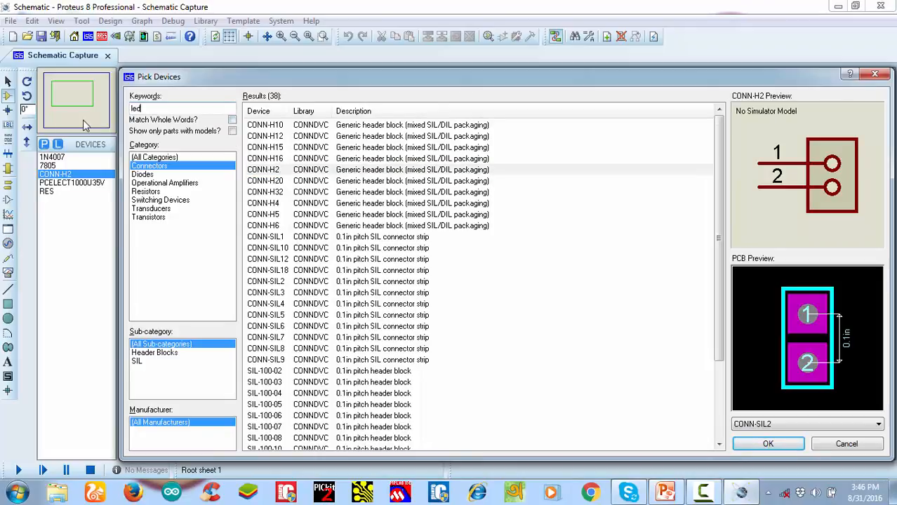
{"action": "left_click", "coordinate": [328, 327]}
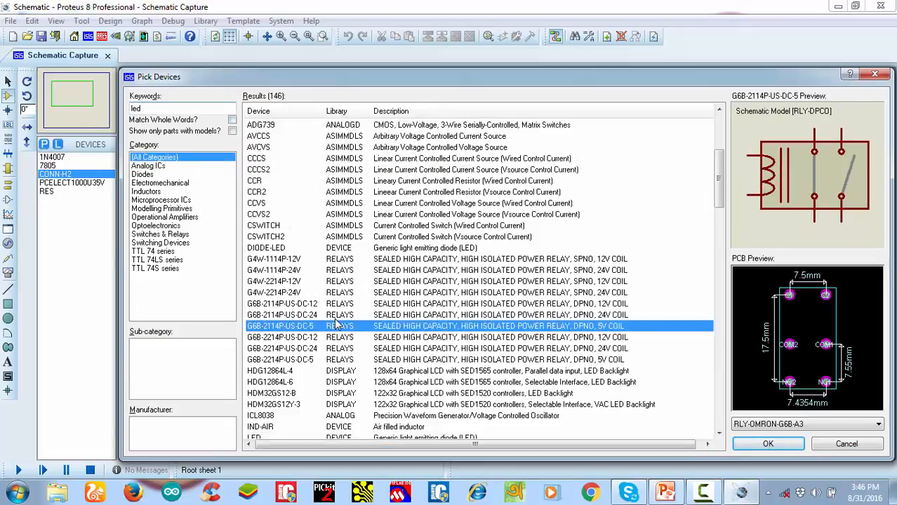
{"action": "scroll", "coordinate": [330, 328], "scroll_direction": "down", "scroll_amount": 6}
{"action": "left_click", "coordinate": [330, 327]}
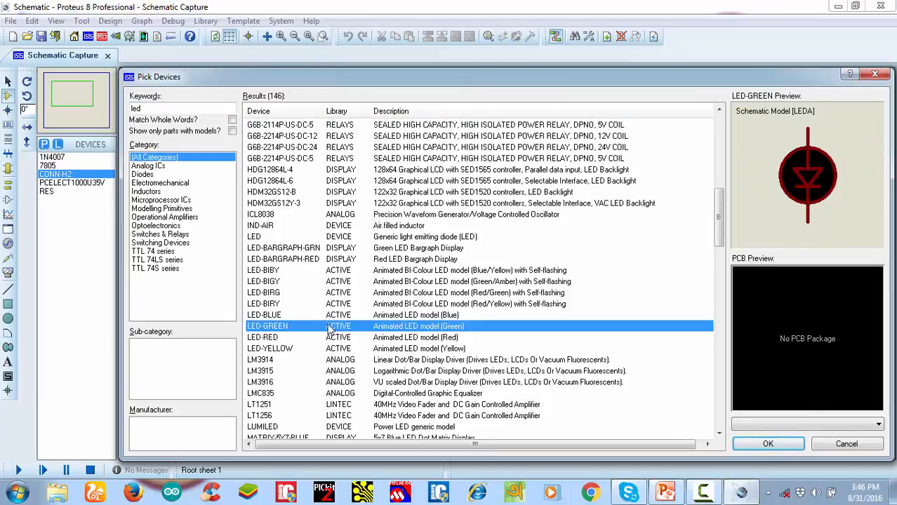
{"action": "double_click", "coordinate": [330, 327]}
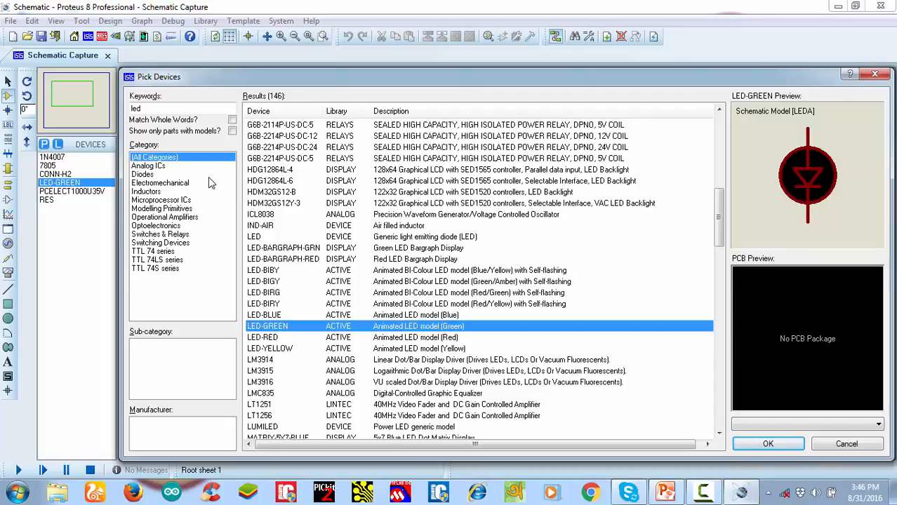
Close the device picker and return to the schematic sheet
{"action": "left_click", "coordinate": [869, 76]}
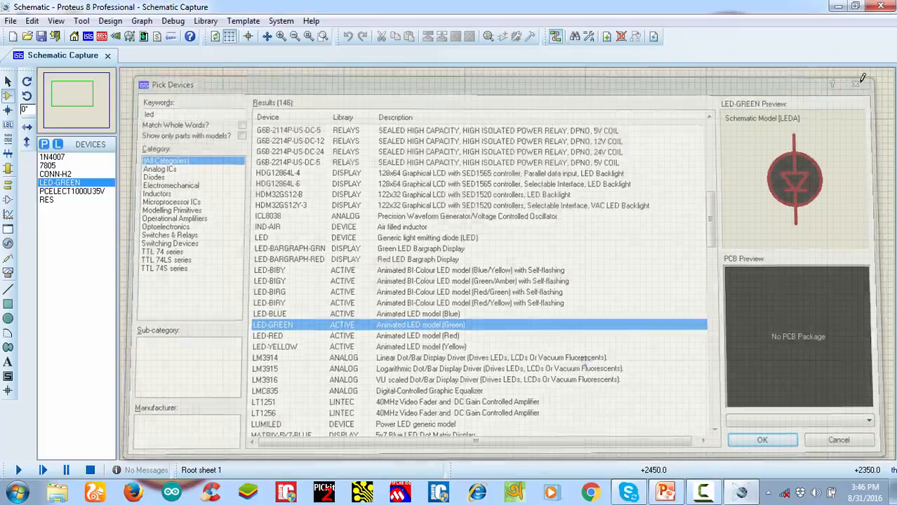
{"action": "scroll", "coordinate": [474, 259], "scroll_direction": "down", "scroll_amount": 2}
{"action": "scroll", "coordinate": [509, 260], "scroll_direction": "up", "scroll_amount": 2}
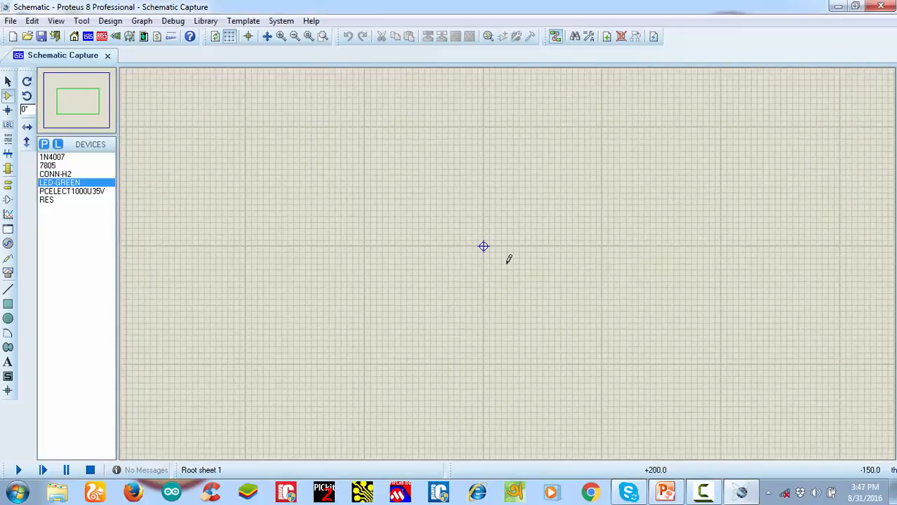
{"action": "scroll", "coordinate": [507, 259], "scroll_direction": "up", "scroll_amount": 1}
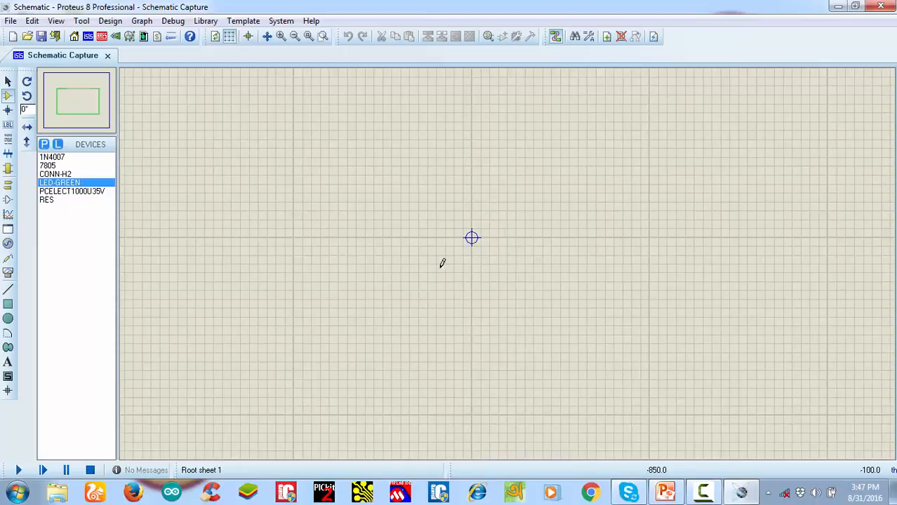
{"action": "scroll", "coordinate": [503, 279], "scroll_direction": "down", "scroll_amount": 3}
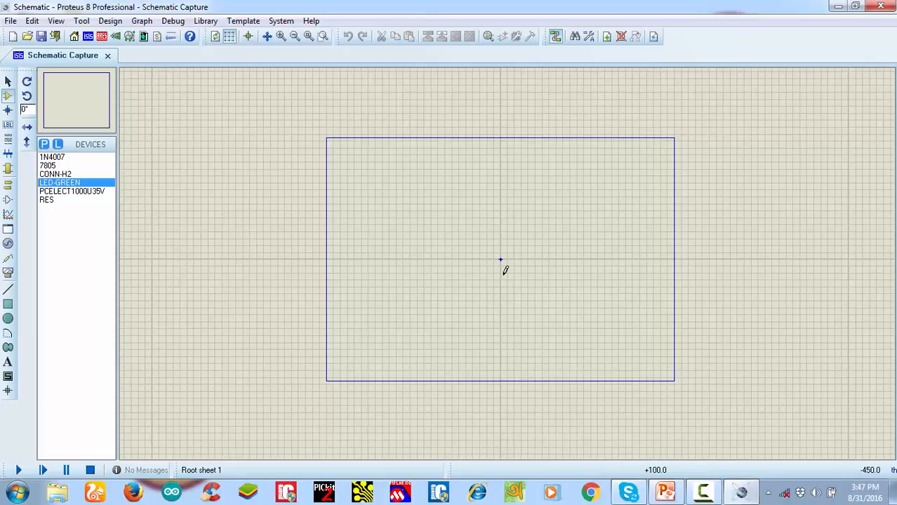
{"action": "scroll", "coordinate": [504, 261], "scroll_direction": "up", "scroll_amount": 1}
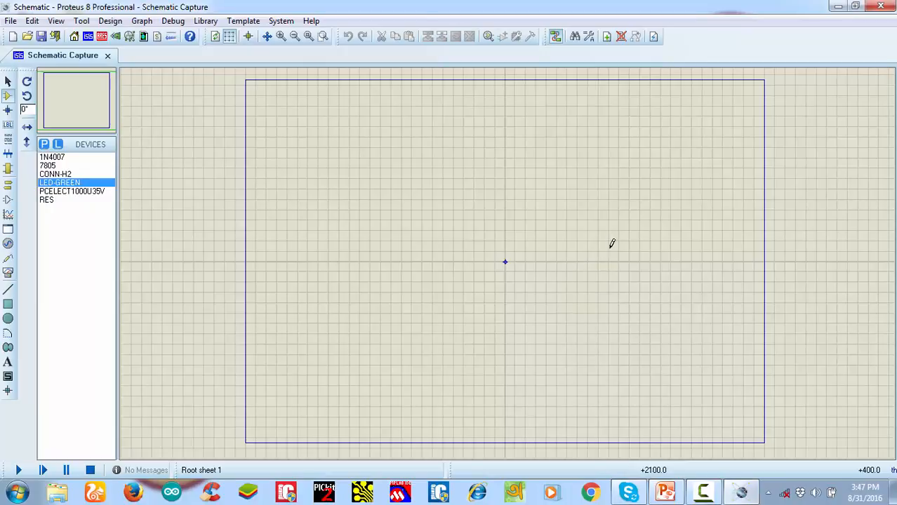
{"action": "scroll", "coordinate": [609, 242], "scroll_direction": "down", "scroll_amount": 1}
{"action": "scroll", "coordinate": [474, 279], "scroll_direction": "up", "scroll_amount": 2}
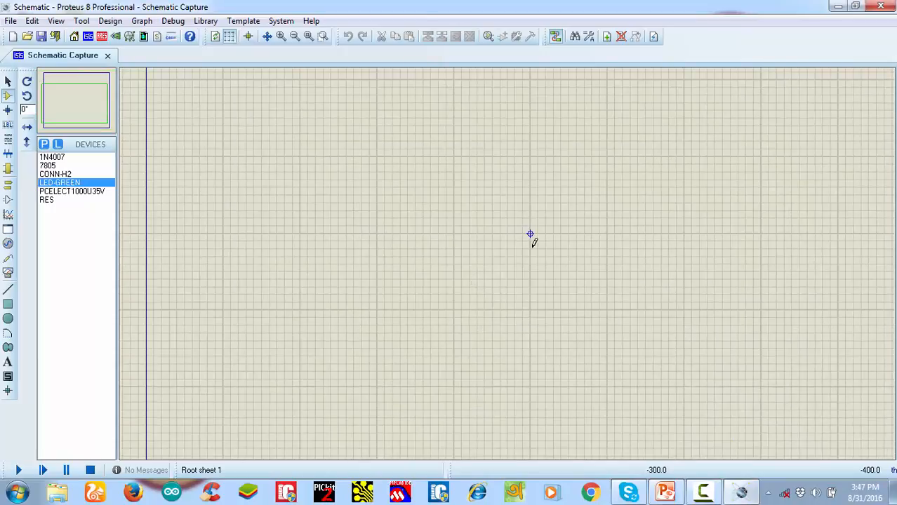
{"action": "scroll", "coordinate": [476, 271], "scroll_direction": "down", "scroll_amount": 2}
{"action": "scroll", "coordinate": [513, 244], "scroll_direction": "up", "scroll_amount": 1}
{"action": "scroll", "coordinate": [570, 265], "scroll_direction": "up", "scroll_amount": 1}
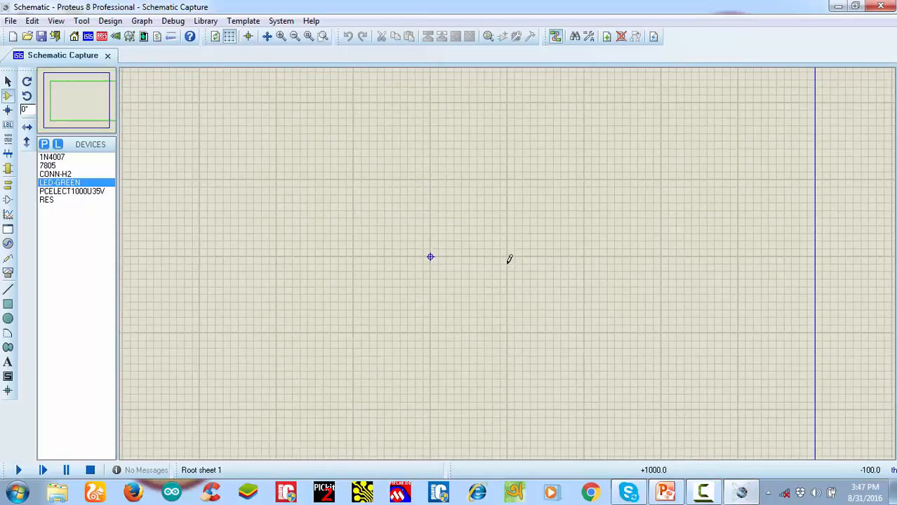
{"action": "scroll", "coordinate": [508, 259], "scroll_direction": "up", "scroll_amount": 1}
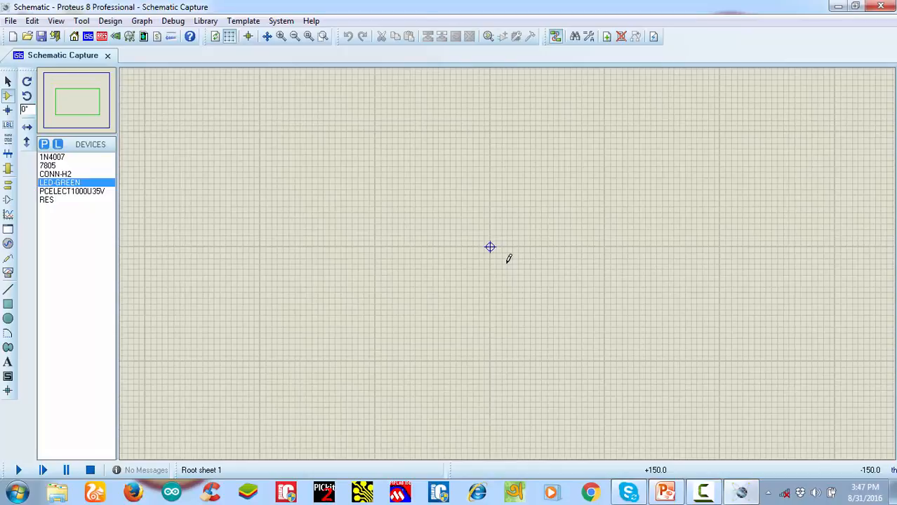
{"action": "scroll", "coordinate": [508, 260], "scroll_direction": "up", "scroll_amount": 1}
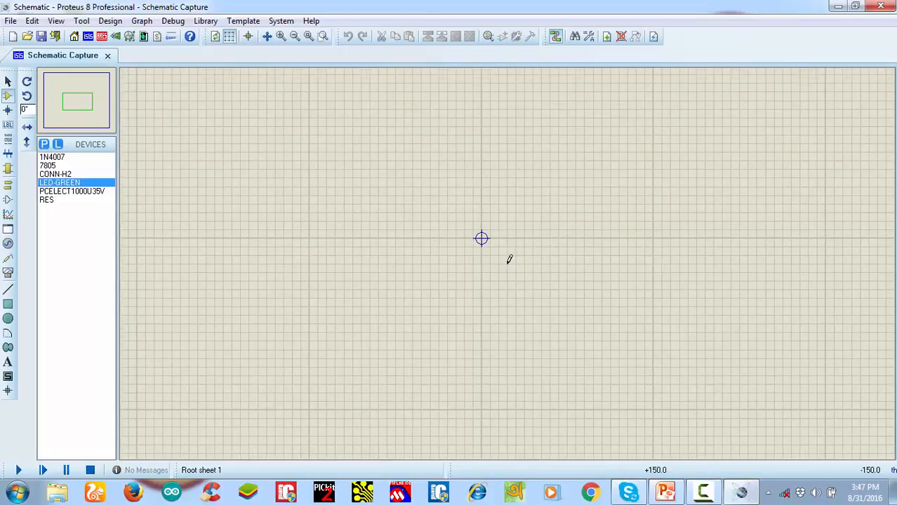
{"action": "scroll", "coordinate": [510, 260], "scroll_direction": "down", "scroll_amount": 3}
{"action": "scroll", "coordinate": [509, 260], "scroll_direction": "up", "scroll_amount": 2}
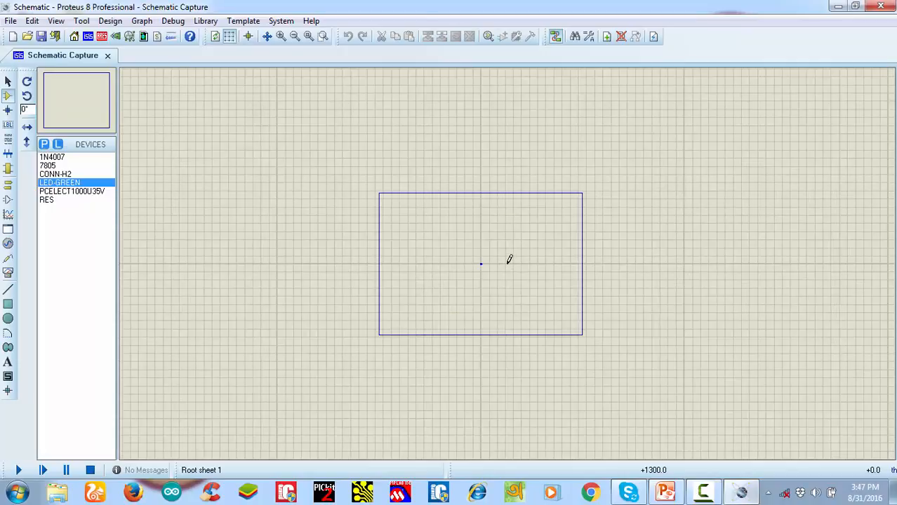
{"action": "scroll", "coordinate": [509, 260], "scroll_direction": "up", "scroll_amount": 2}
{"action": "scroll", "coordinate": [510, 259], "scroll_direction": "up", "scroll_amount": 1}
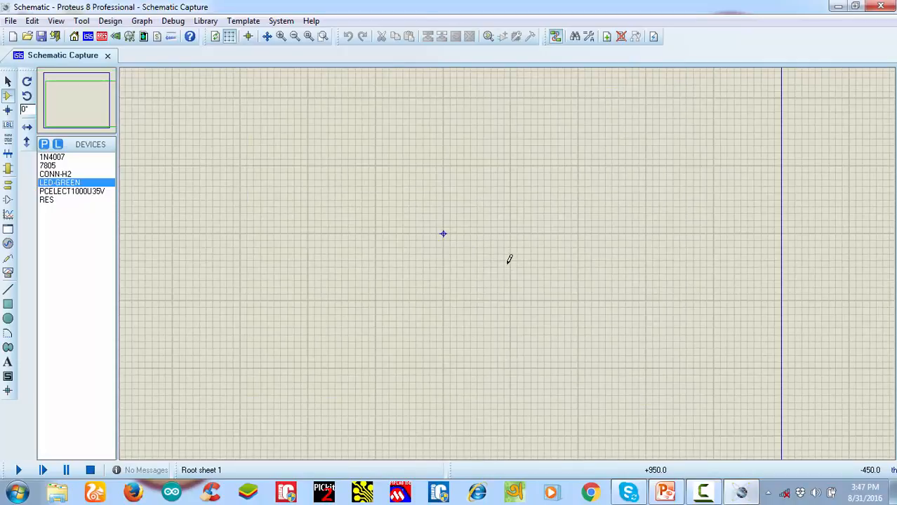
{"action": "scroll", "coordinate": [509, 260], "scroll_direction": "up", "scroll_amount": 1}
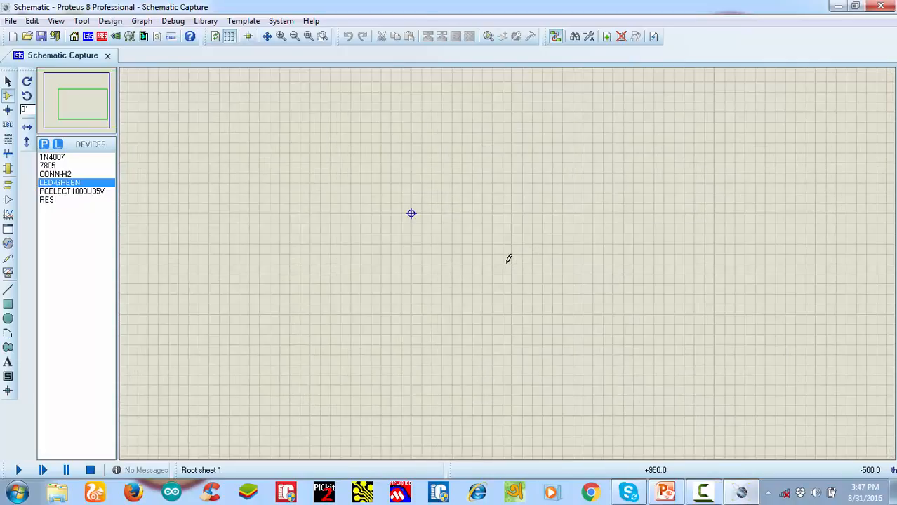
{"action": "scroll", "coordinate": [478, 264], "scroll_direction": "down", "scroll_amount": 1}
{"action": "scroll", "coordinate": [476, 266], "scroll_direction": "up", "scroll_amount": 1}
{"action": "scroll", "coordinate": [474, 263], "scroll_direction": "down", "scroll_amount": 1}
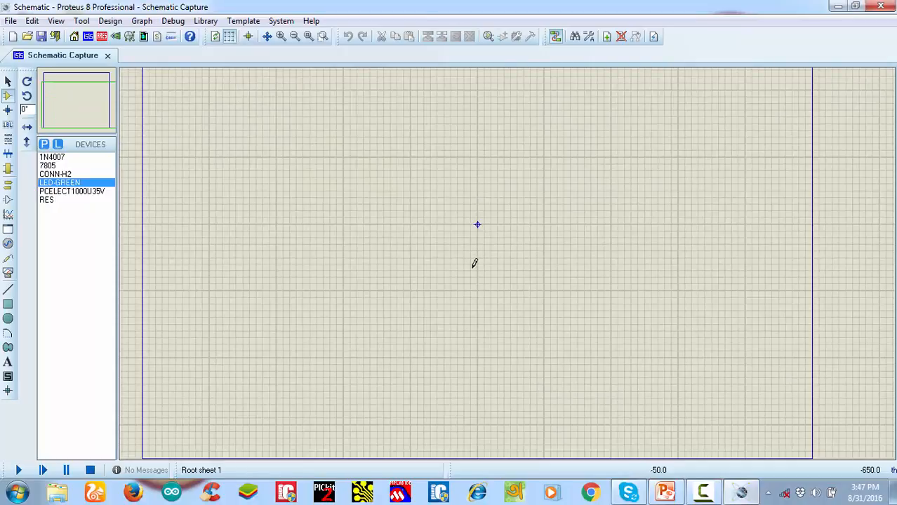
{"action": "scroll", "coordinate": [474, 263], "scroll_direction": "up", "scroll_amount": 1}
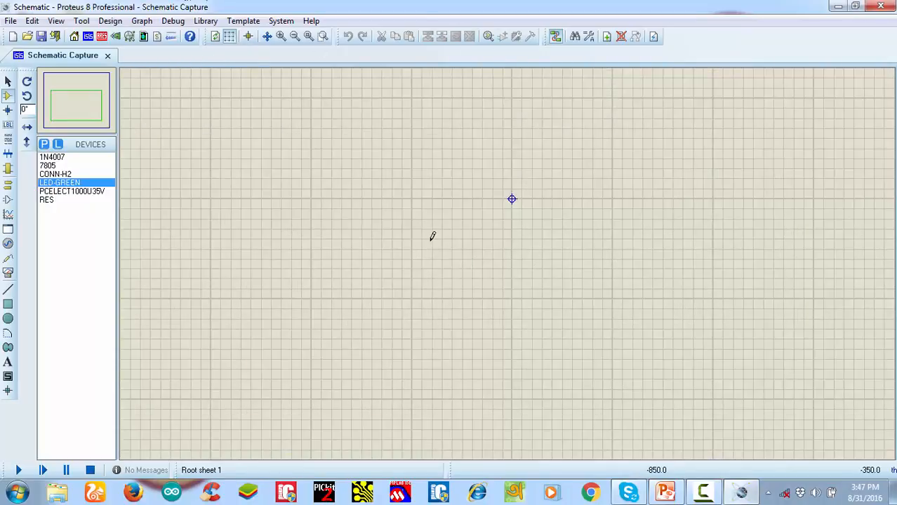
{"action": "scroll", "coordinate": [432, 237], "scroll_direction": "down", "scroll_amount": 1}
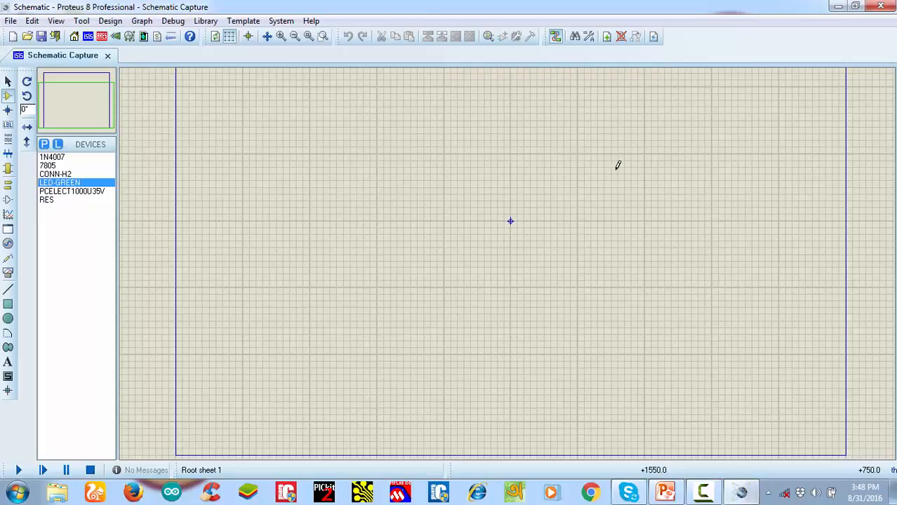
{"action": "left_click_drag", "start_coordinate": [453, 184], "coordinate": [562, 288]}
{"action": "scroll", "coordinate": [533, 240], "scroll_direction": "up", "scroll_amount": 1}
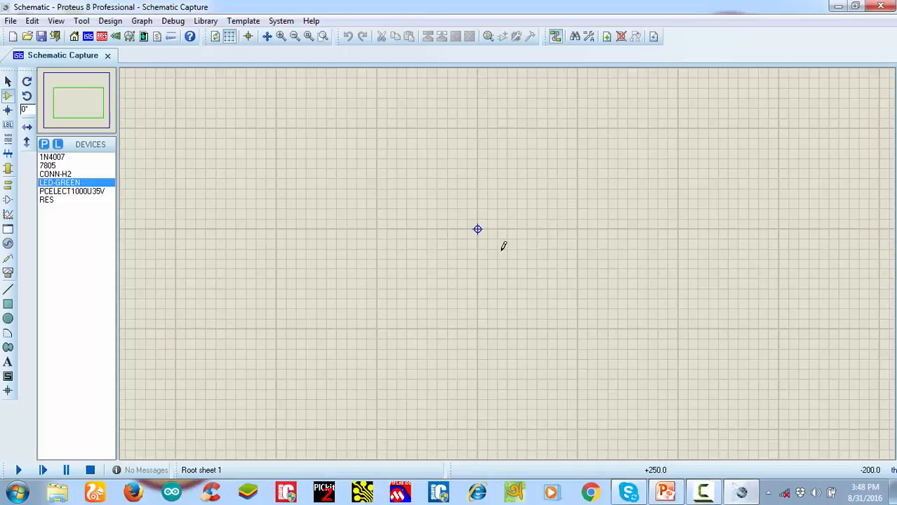
{"action": "left_click", "coordinate": [43, 146]}
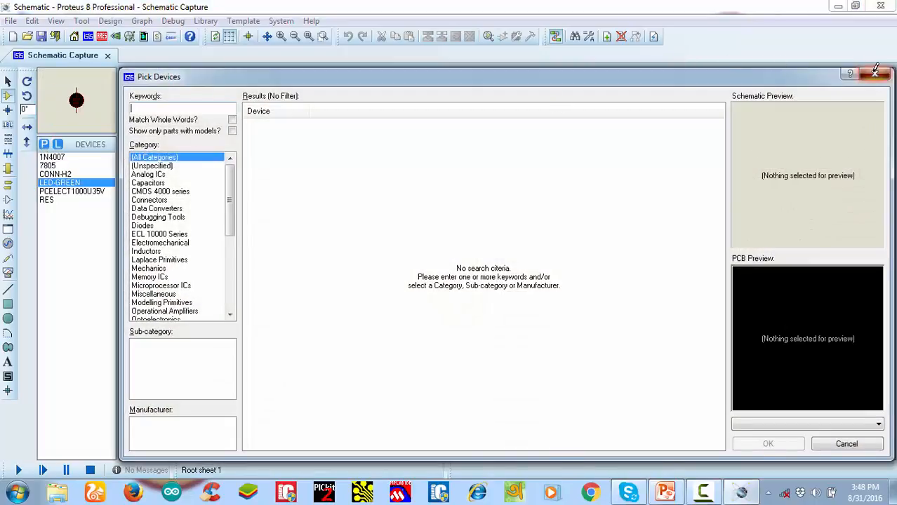
{"action": "left_click", "coordinate": [875, 72]}
Place four 1N4007 diodes on the sheet in two rows of two, all facing the same way
{"action": "left_click", "coordinate": [60, 159]}
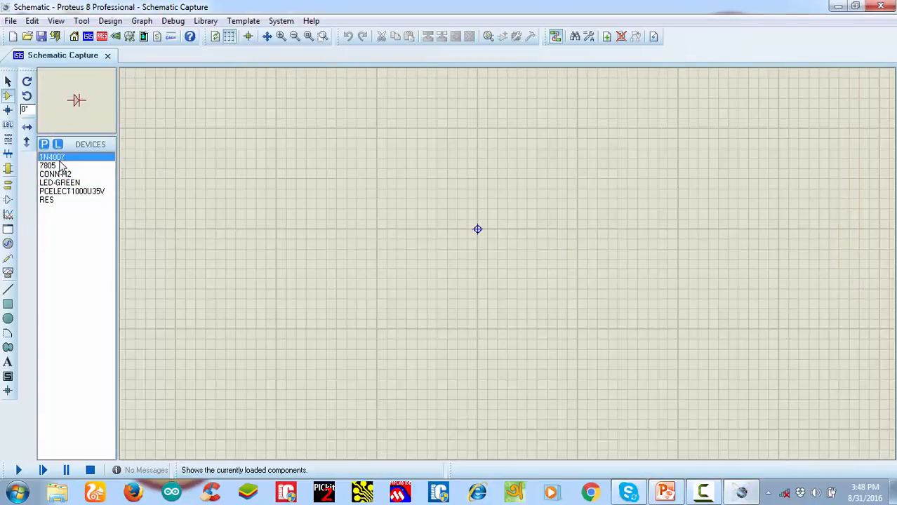
{"action": "left_click", "coordinate": [372, 167]}
{"action": "scroll", "coordinate": [382, 171], "scroll_direction": "up", "scroll_amount": 1}
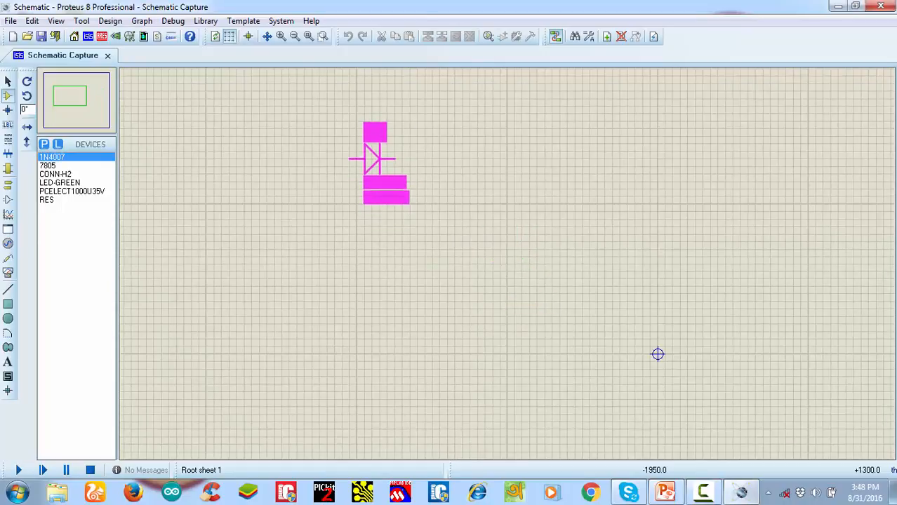
{"action": "left_click", "coordinate": [373, 158]}
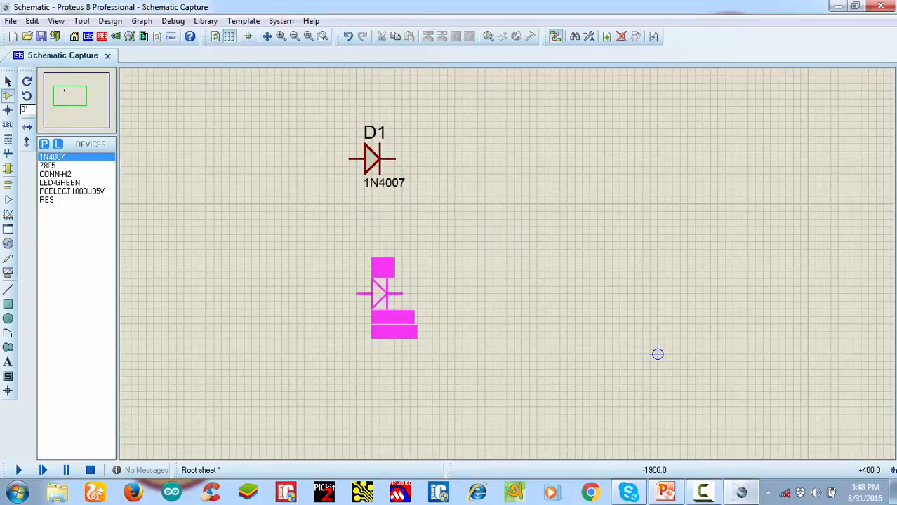
{"action": "left_click", "coordinate": [373, 295]}
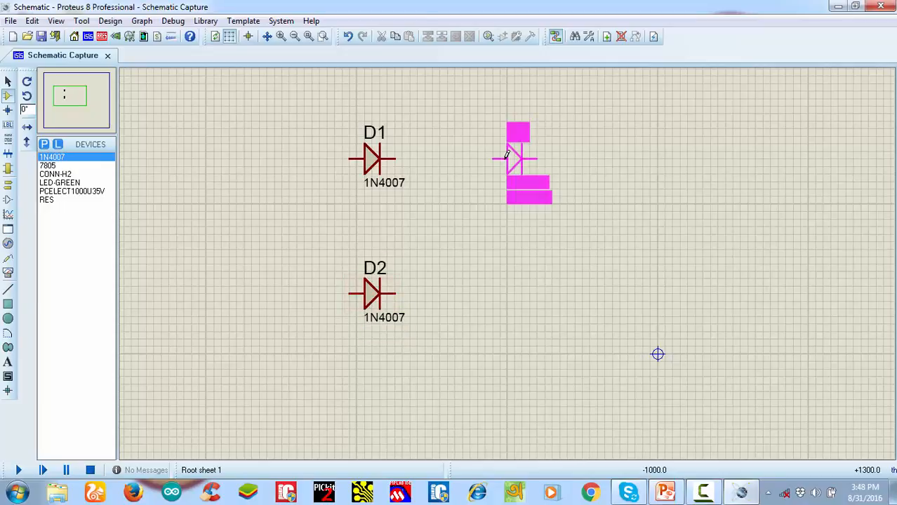
{"action": "left_click", "coordinate": [530, 159]}
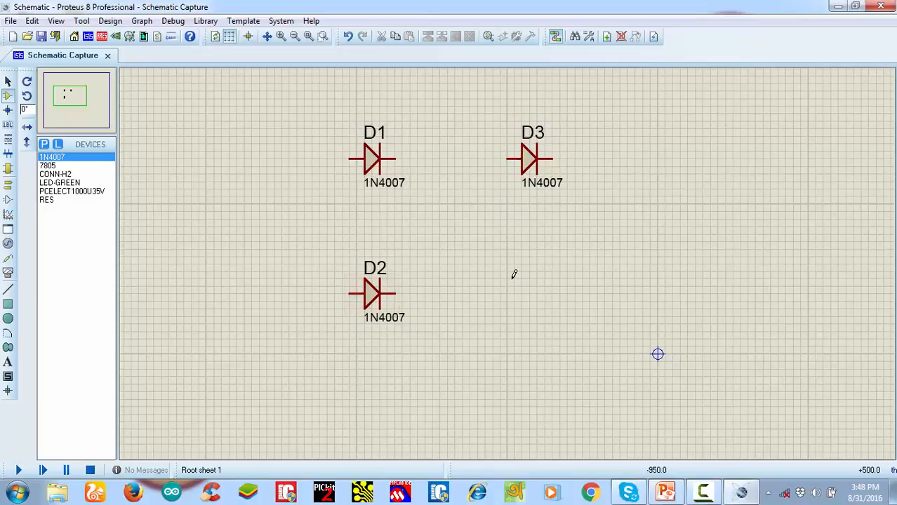
{"action": "left_click", "coordinate": [530, 295]}
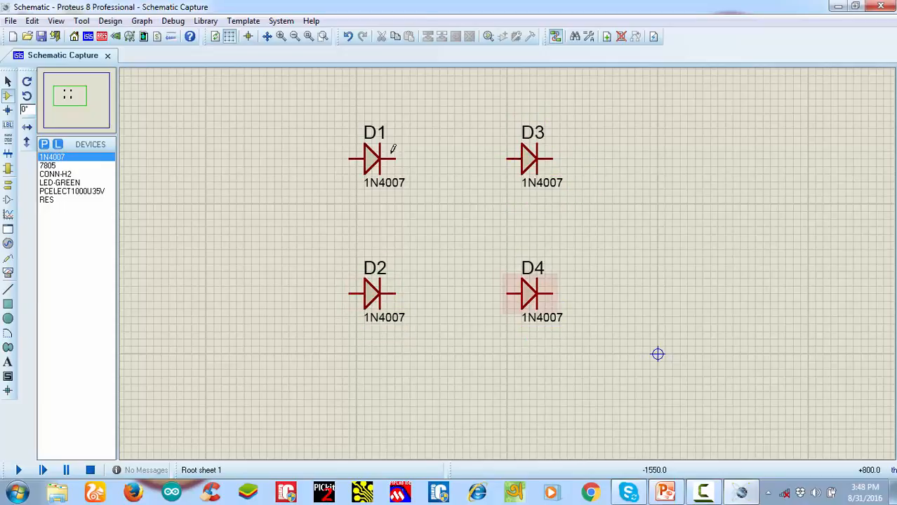
Wire D1's cathode to D3's anode and D2's cathode to D4's anode
{"action": "left_click", "coordinate": [395, 159]}
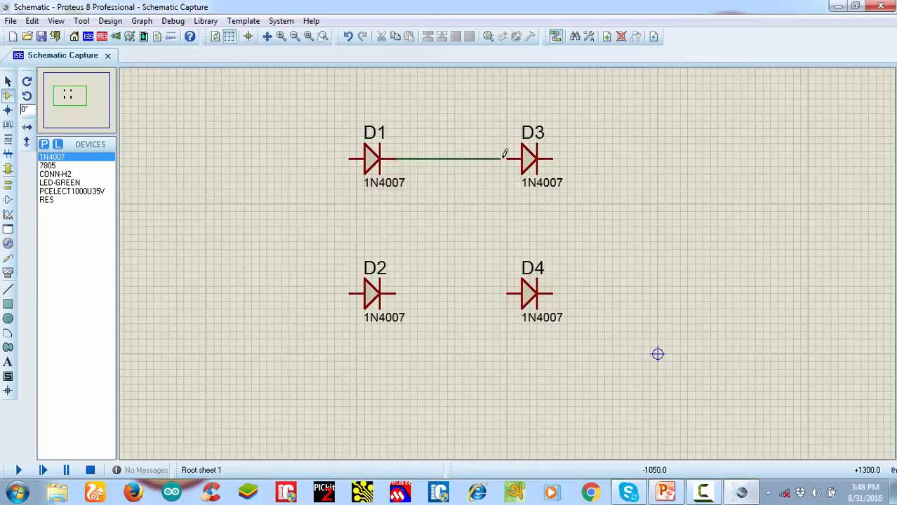
{"action": "left_click", "coordinate": [507, 159]}
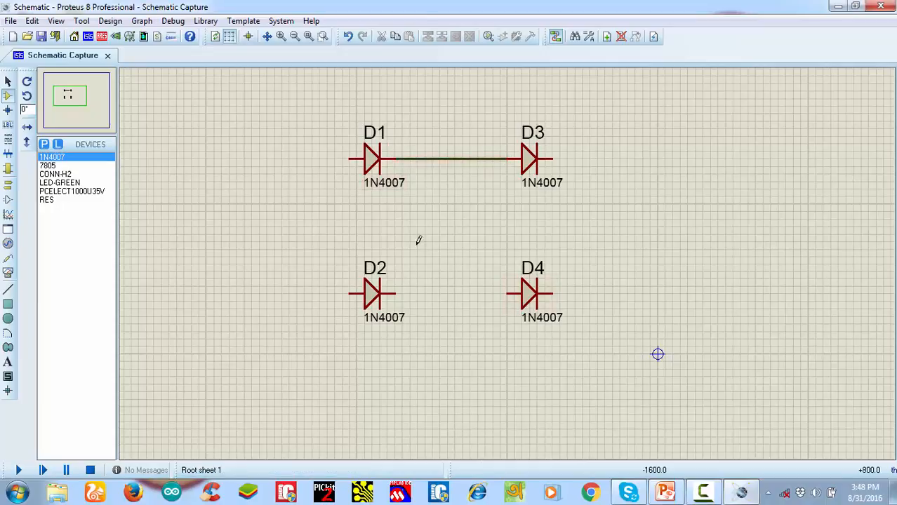
{"action": "left_click", "coordinate": [397, 294]}
{"action": "left_click", "coordinate": [506, 294]}
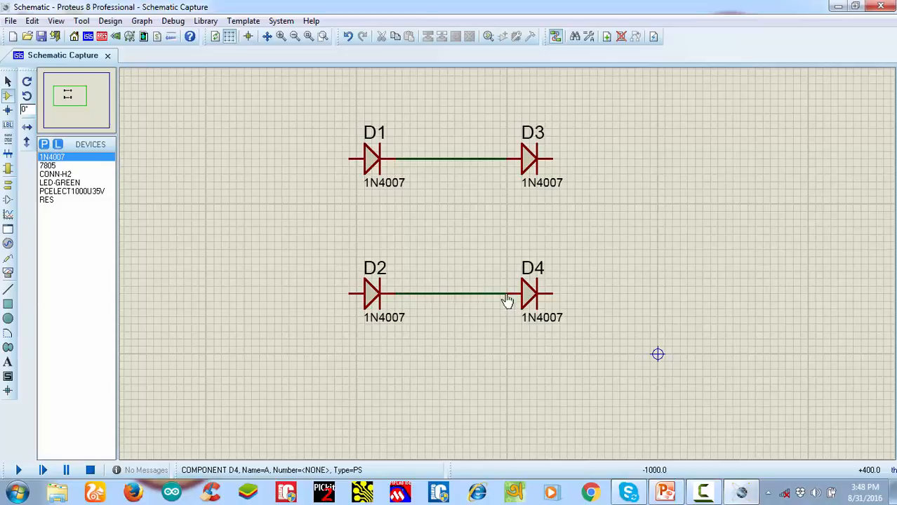
Wire the cathodes of D3 and D4 together and the anodes of D1 and D2 together to close the bridge
{"action": "left_click", "coordinate": [552, 158]}
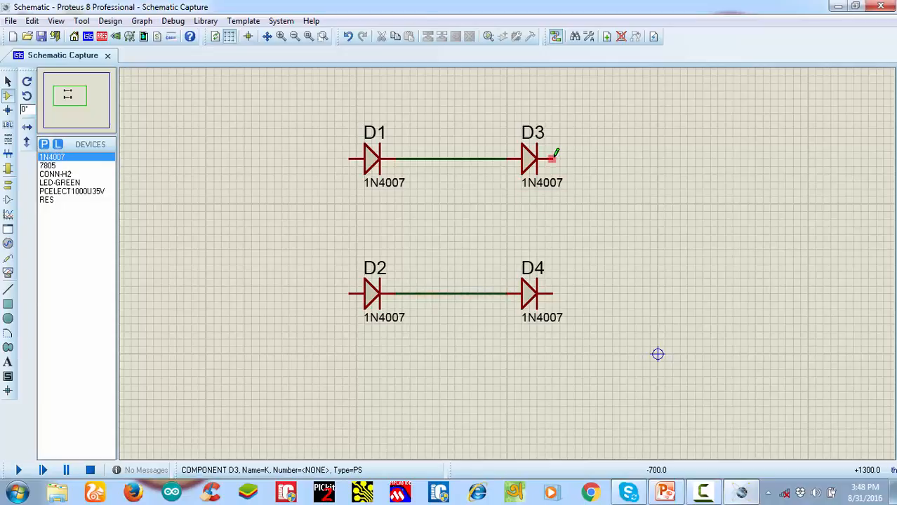
{"action": "left_click", "coordinate": [553, 293]}
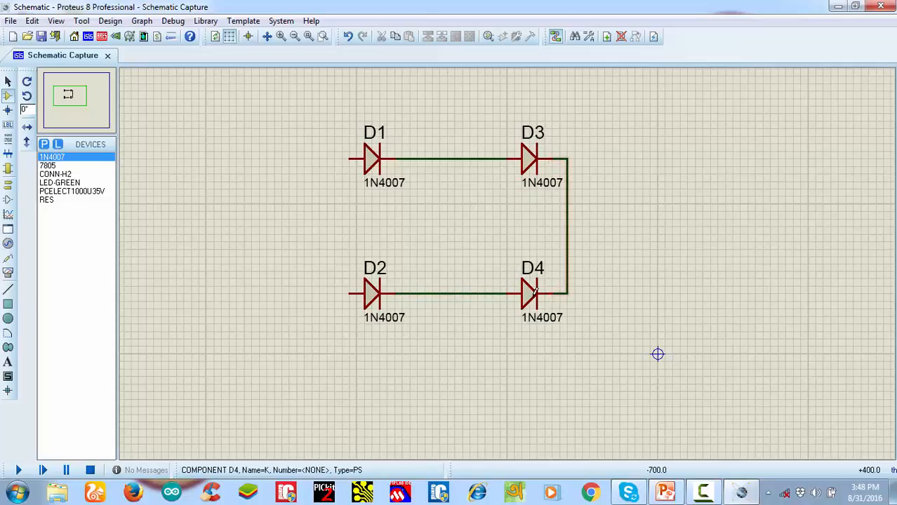
{"action": "left_click", "coordinate": [348, 160]}
{"action": "left_click", "coordinate": [344, 289]}
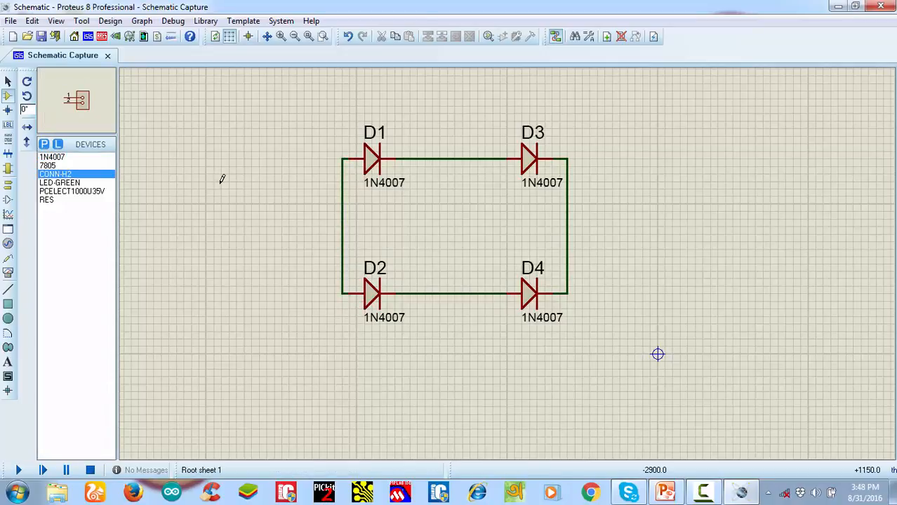
Place a CONN-H2 connector to the left of the diode bridge, rotated 180 degrees so its pins face the diodes
{"action": "left_click", "coordinate": [239, 203]}
{"action": "left_click", "coordinate": [201, 204]}
{"action": "right_click", "coordinate": [202, 204]}
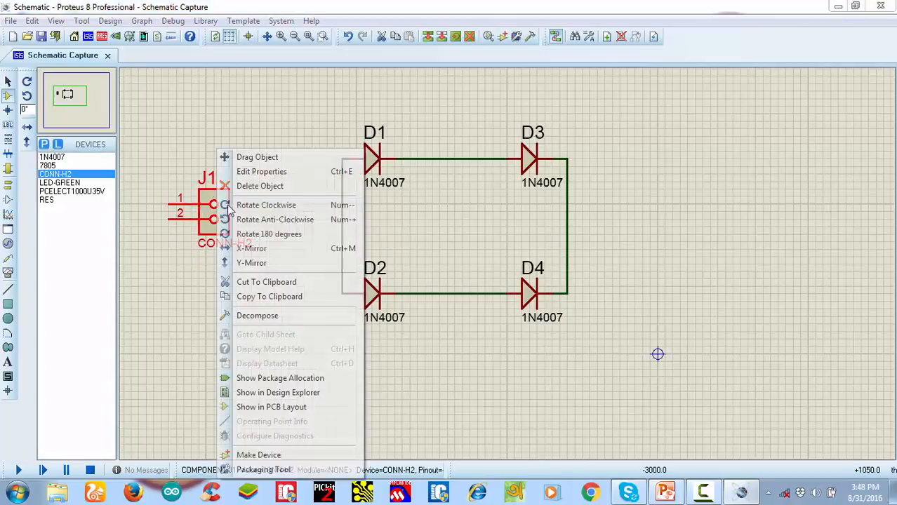
{"action": "left_click", "coordinate": [238, 233]}
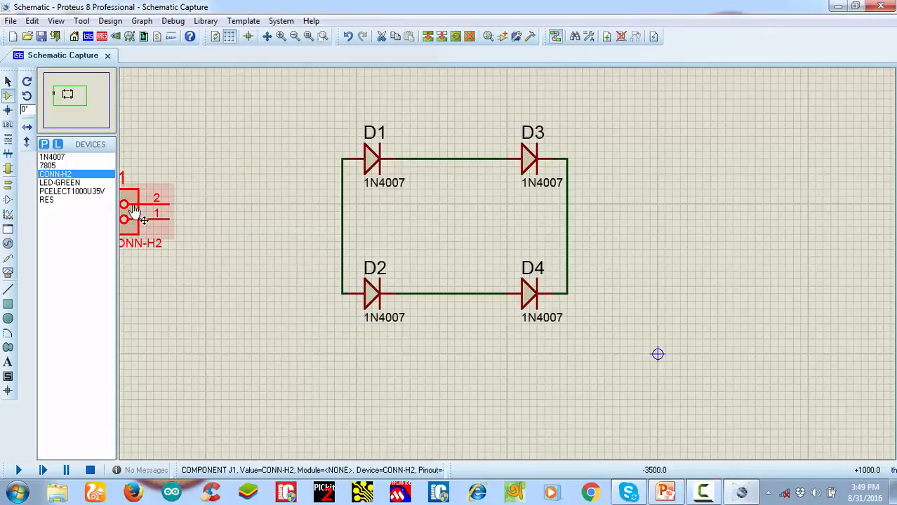
{"action": "left_click_drag", "start_coordinate": [129, 205], "coordinate": [144, 205]}
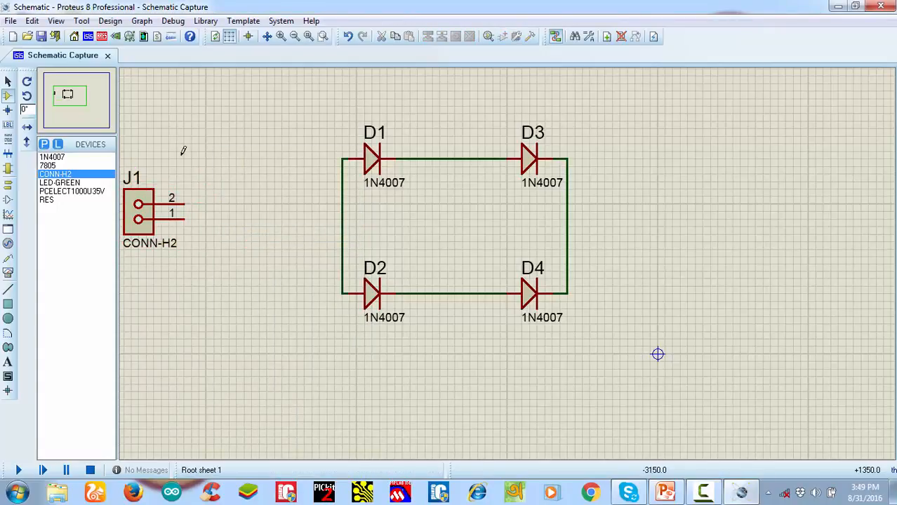
Wire pin 2 of connector J1 to the D1–D3 link and pin 1 to the D2–D4 link
{"action": "left_click", "coordinate": [192, 190]}
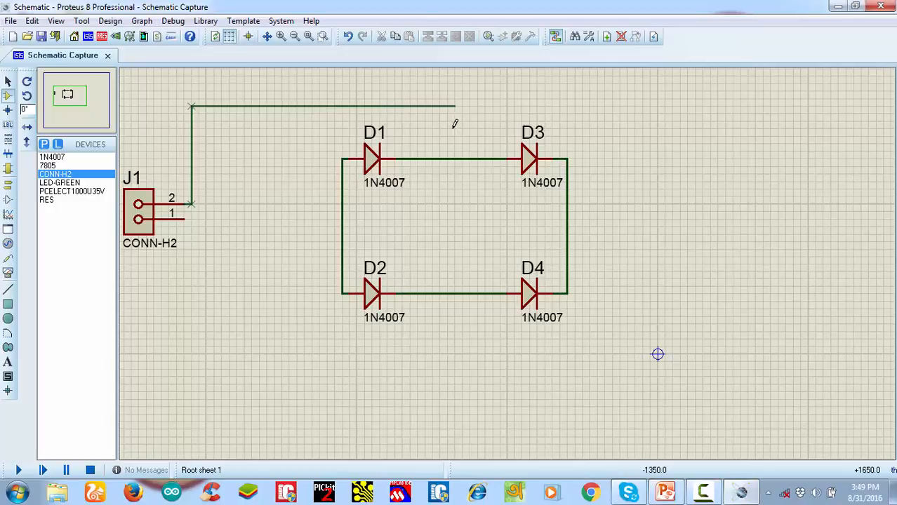
{"action": "left_click", "coordinate": [455, 158]}
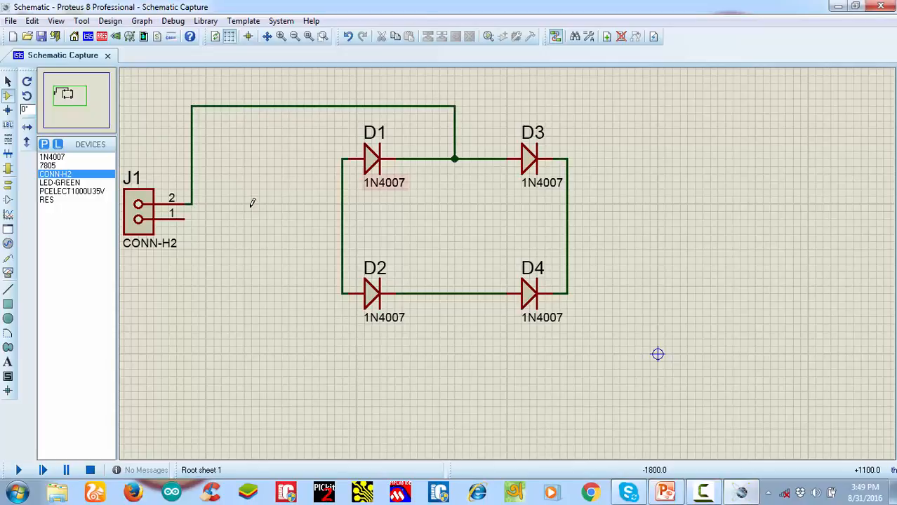
{"action": "left_click", "coordinate": [184, 218]}
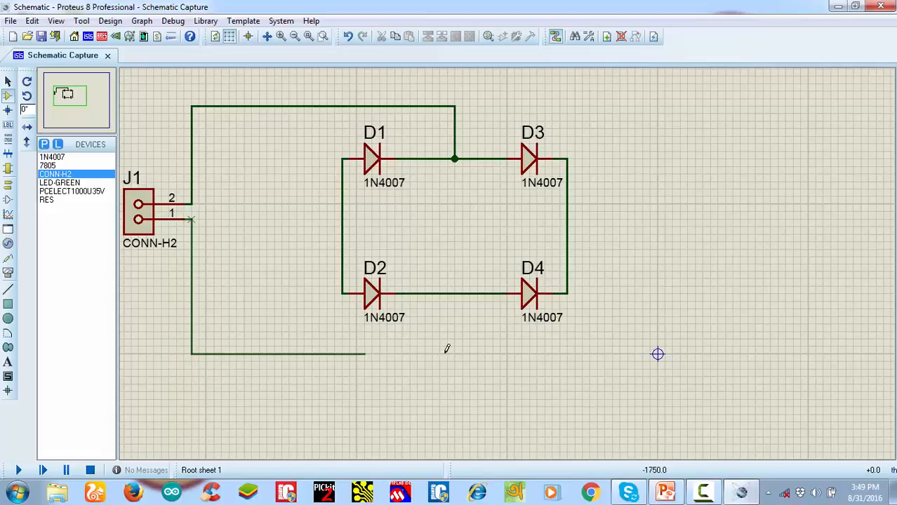
{"action": "left_click", "coordinate": [456, 293]}
Place a PCELECT1000U35V capacitor to the right of the diode bridge, rotated to stand vertically with its positive plate up
{"action": "scroll", "coordinate": [518, 273], "scroll_direction": "down", "scroll_amount": 1}
{"action": "scroll", "coordinate": [523, 261], "scroll_direction": "up", "scroll_amount": 1}
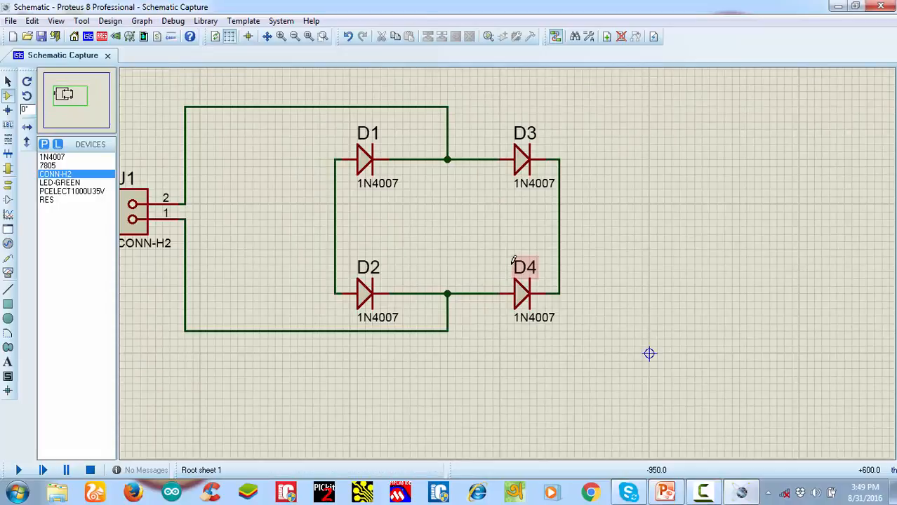
{"action": "left_click", "coordinate": [72, 192]}
{"action": "left_click", "coordinate": [693, 238]}
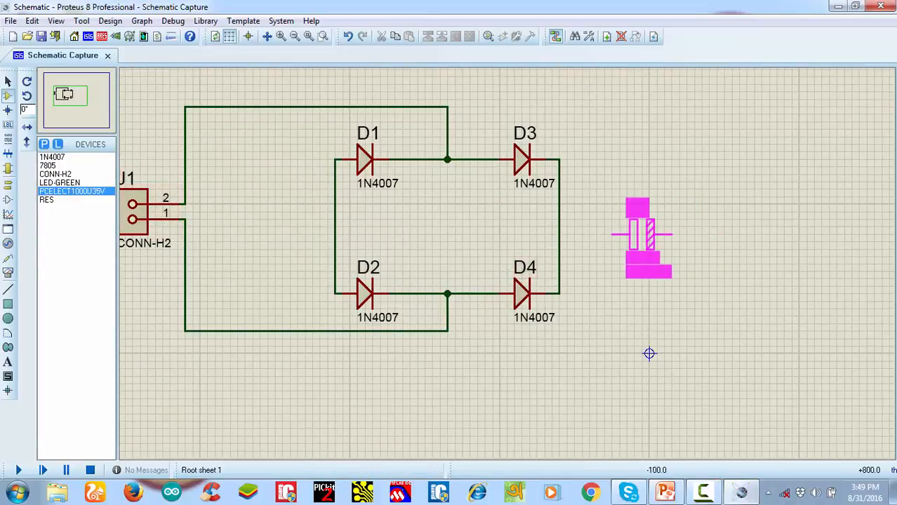
{"action": "left_click", "coordinate": [628, 237]}
{"action": "right_click", "coordinate": [628, 237]}
{"action": "left_click", "coordinate": [682, 204]}
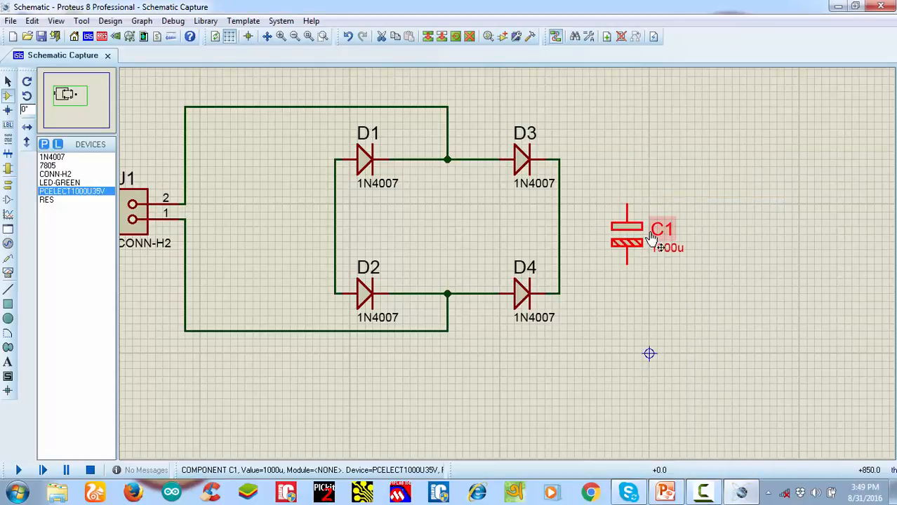
{"action": "left_click_drag", "start_coordinate": [631, 228], "coordinate": [639, 258]}
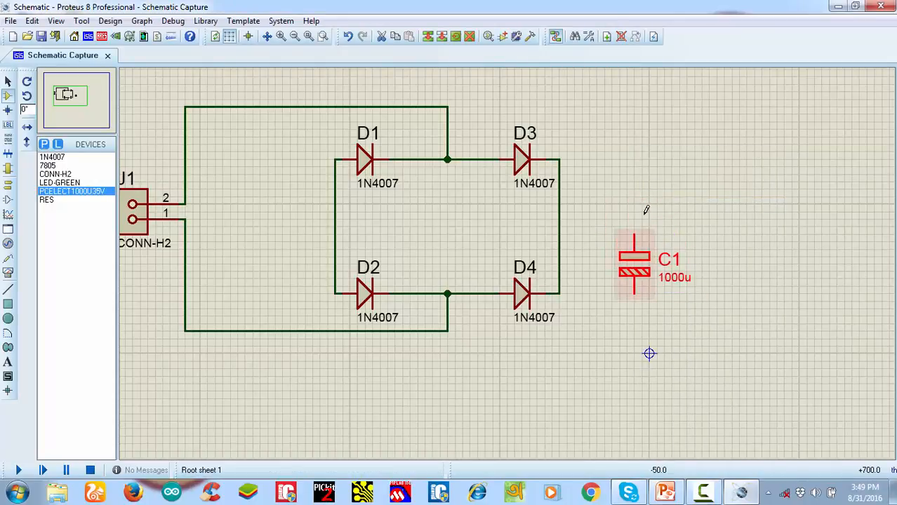
Wire the capacitor's positive pin to the D3–D4 cathode line and its negative pin to the D1–D2 anode line
{"action": "left_click", "coordinate": [558, 220]}
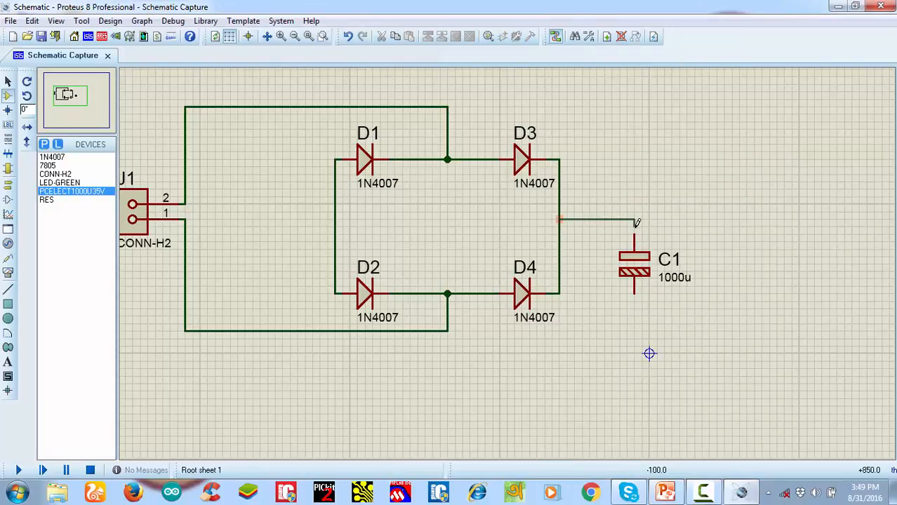
{"action": "left_click", "coordinate": [634, 235]}
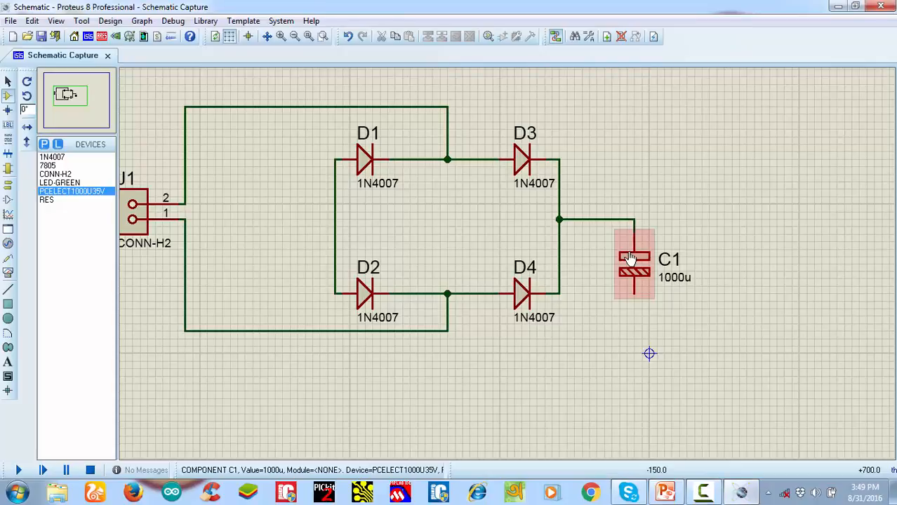
{"action": "left_click", "coordinate": [335, 224]}
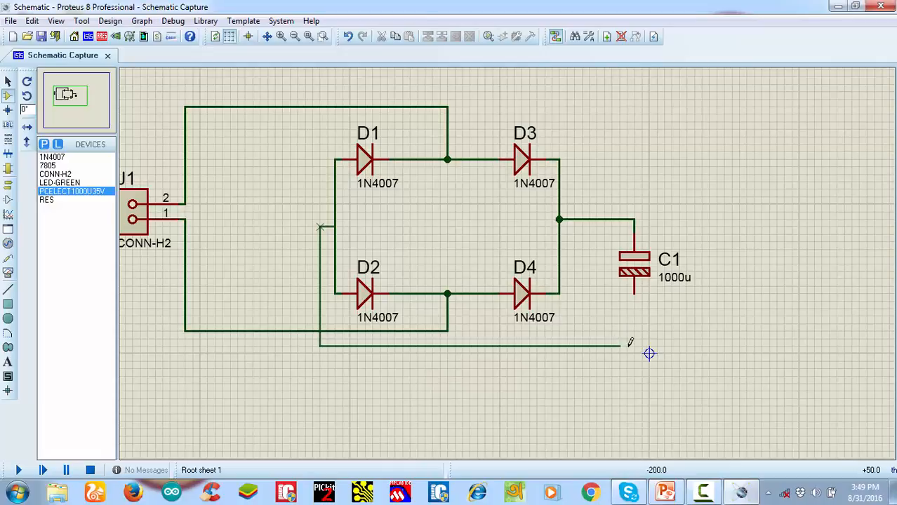
{"action": "left_click", "coordinate": [636, 298]}
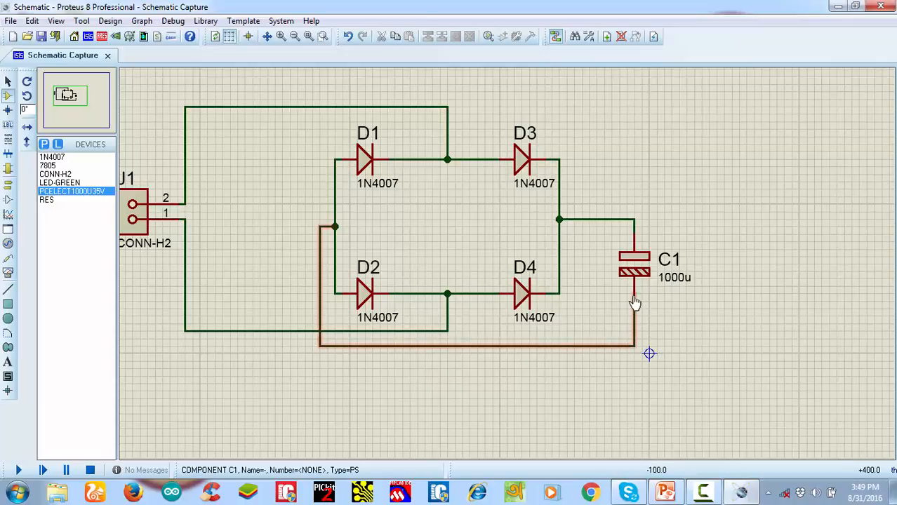
Shift capacitor C1 slightly downward between its two wires
{"action": "scroll", "coordinate": [610, 282], "scroll_direction": "down", "scroll_amount": 2}
{"action": "scroll", "coordinate": [611, 282], "scroll_direction": "up", "scroll_amount": 1}
{"action": "left_click", "coordinate": [439, 244]}
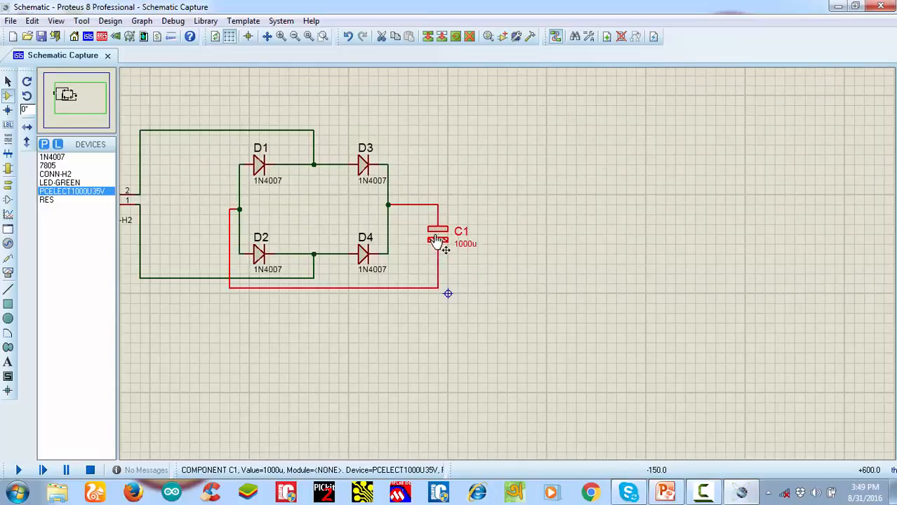
{"action": "left_click_drag", "start_coordinate": [438, 244], "coordinate": [439, 254]}
{"action": "left_click", "coordinate": [477, 222]}
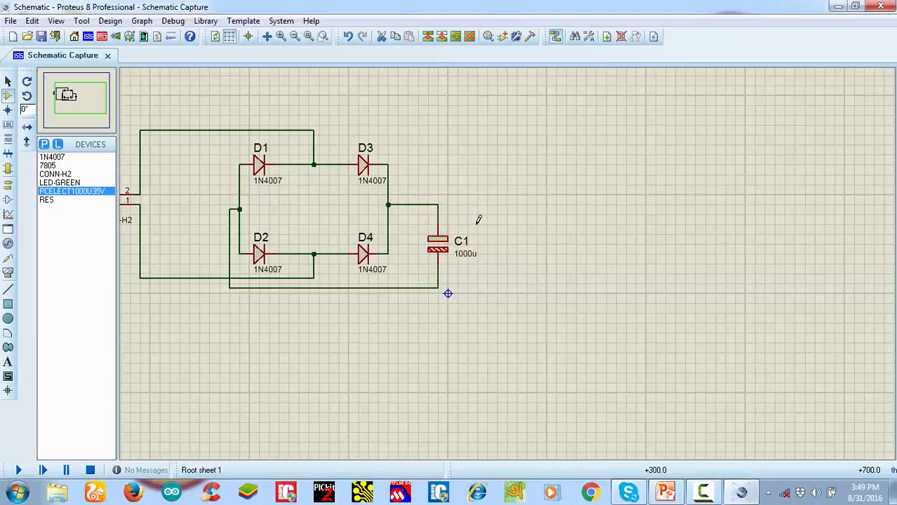
Place a 7805 regulator to the right of capacitor C1, with its VI pin level with the bridge's positive line
{"action": "left_click", "coordinate": [48, 166]}
{"action": "left_click", "coordinate": [510, 178]}
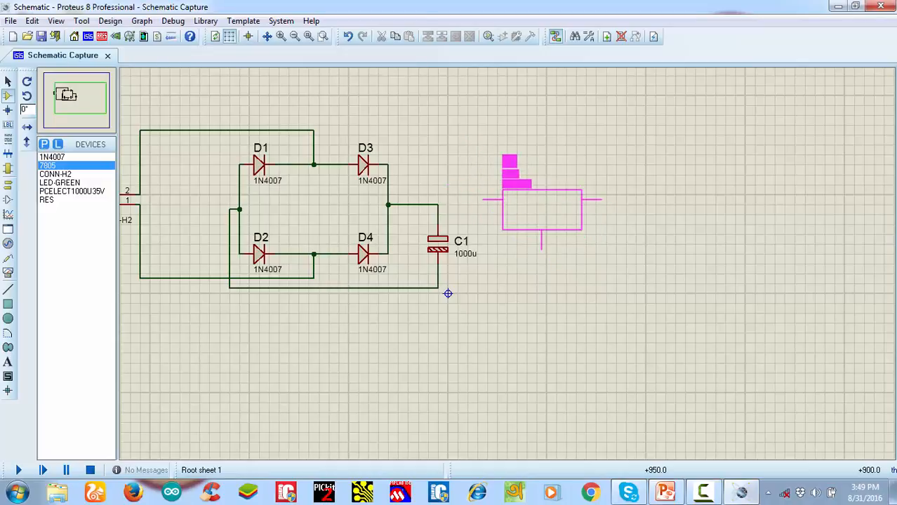
{"action": "left_click", "coordinate": [533, 214]}
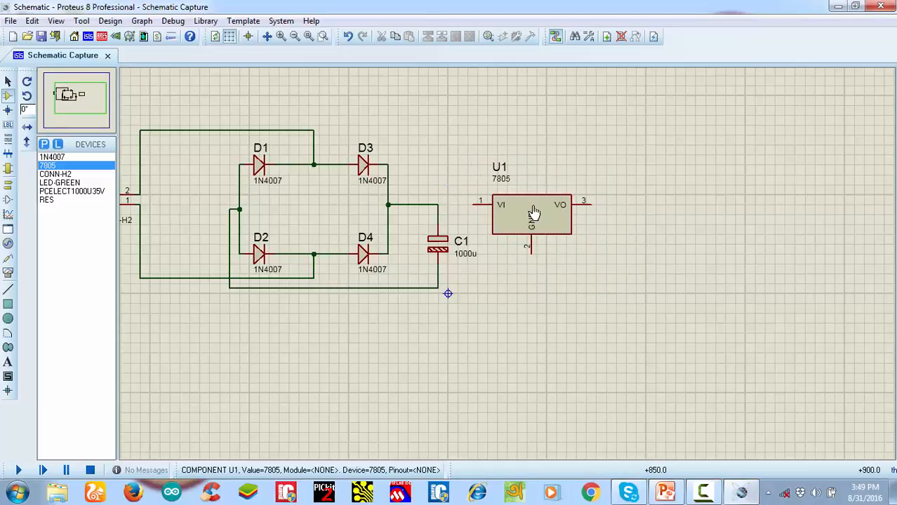
Wire the 7805's VI pin to the capacitor's positive line and its GND pin to the capacitor's negative line
{"action": "left_click", "coordinate": [440, 204]}
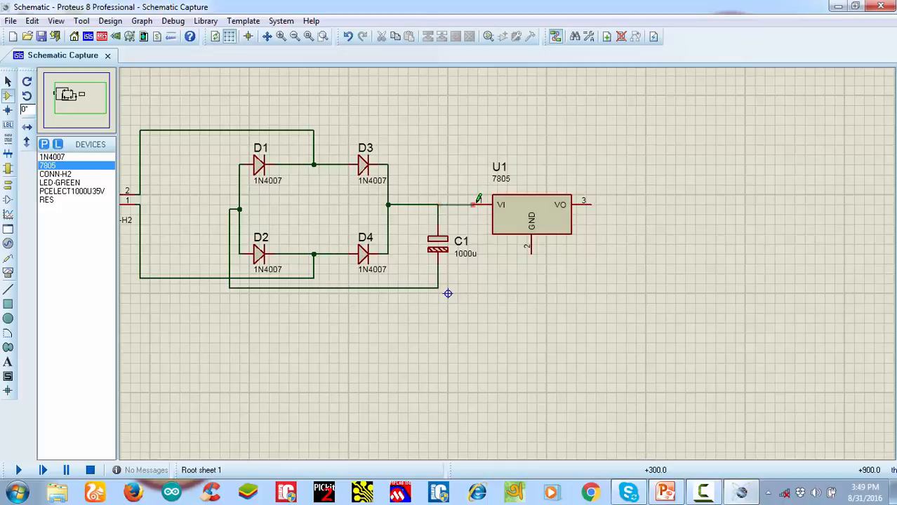
{"action": "left_click", "coordinate": [477, 204]}
{"action": "left_click", "coordinate": [439, 287]}
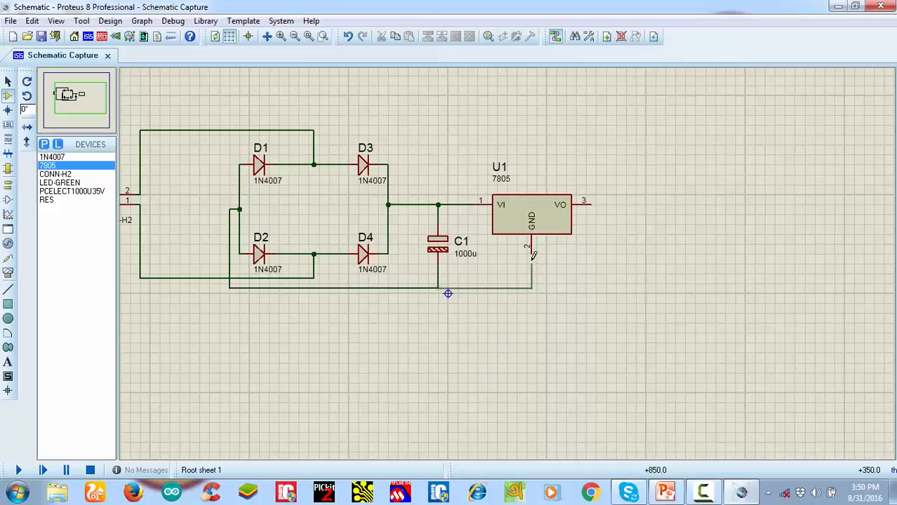
{"action": "left_click", "coordinate": [531, 260]}
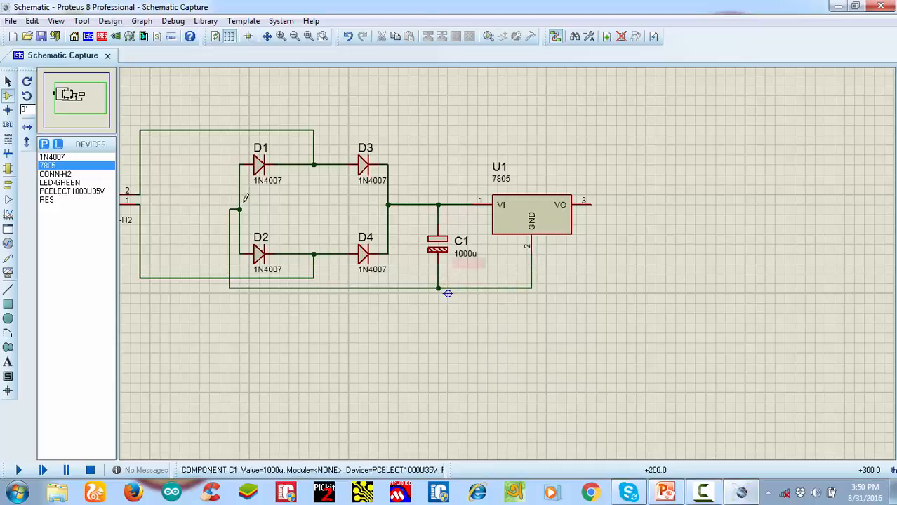
Place a RES resistor to the right of the 7805 and rotate it to stand vertically
{"action": "left_click", "coordinate": [54, 199]}
{"action": "left_click", "coordinate": [651, 223]}
{"action": "left_click", "coordinate": [624, 243]}
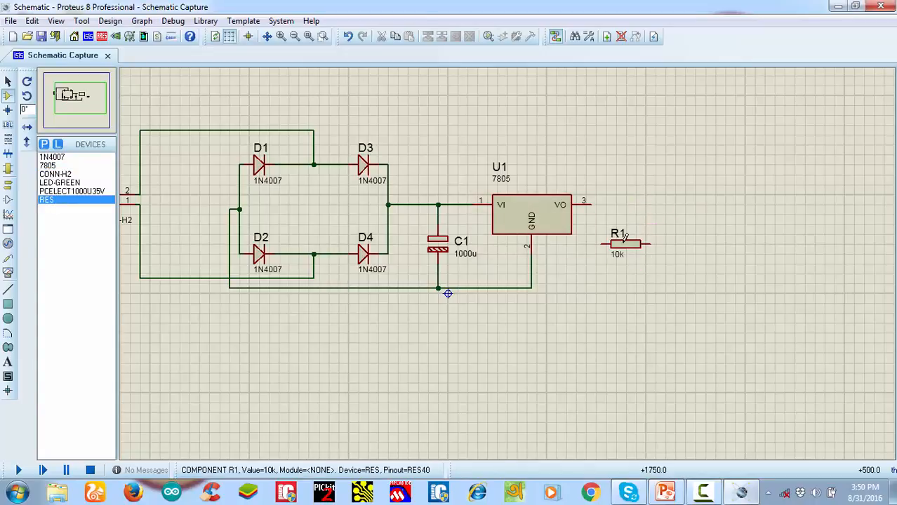
{"action": "right_click", "coordinate": [629, 242]}
{"action": "left_click", "coordinate": [684, 202]}
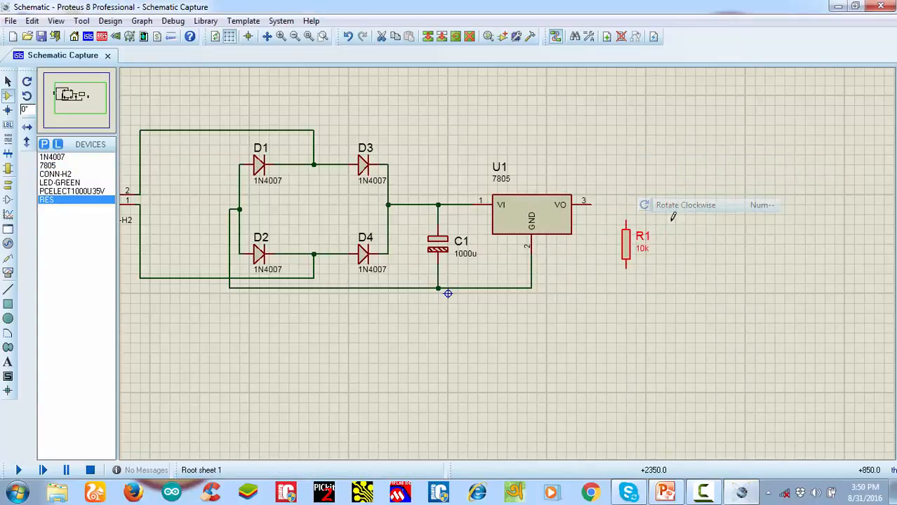
Set the value of resistor R1 to 1k
{"action": "double_click", "coordinate": [642, 250]}
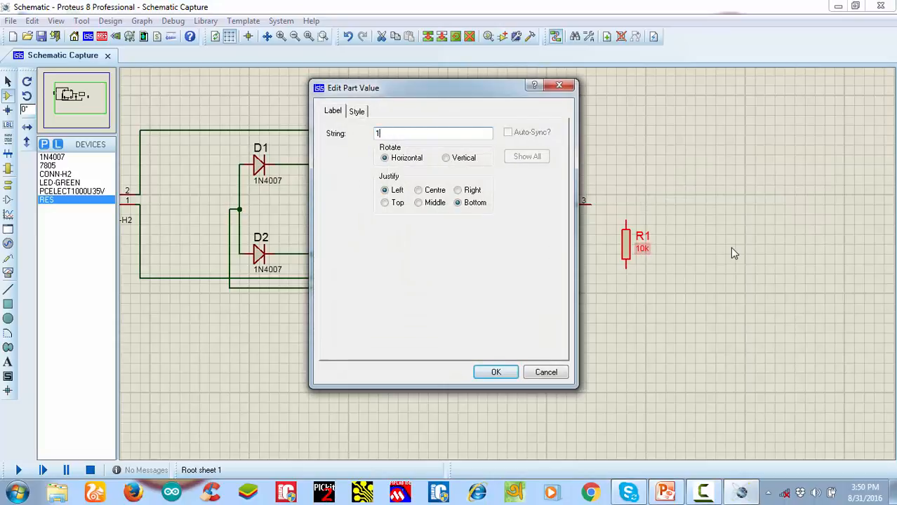
{"action": "type", "text": "1k"}
{"action": "key", "text": "Return"}
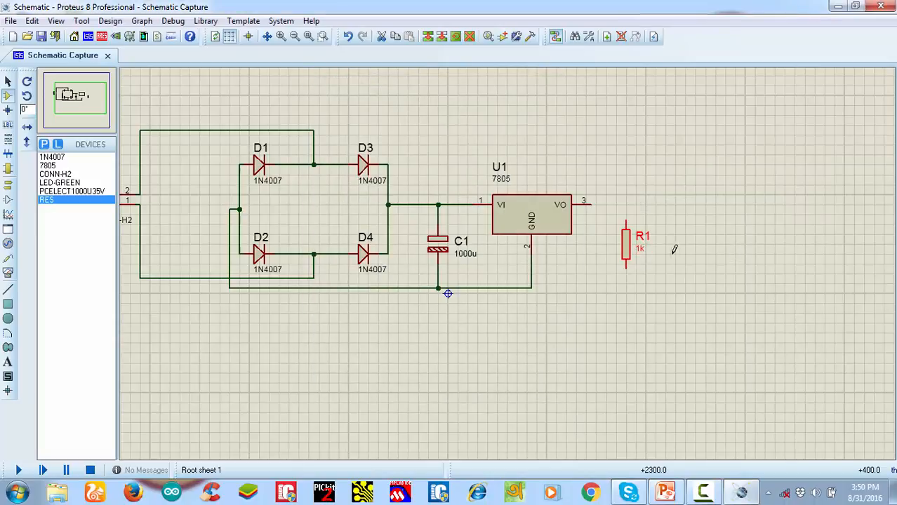
Move resistor R1 closer to the 7805's output and wire its upper pin to VO
{"action": "left_click", "coordinate": [627, 249]}
{"action": "left_click_drag", "start_coordinate": [626, 252], "coordinate": [602, 242]}
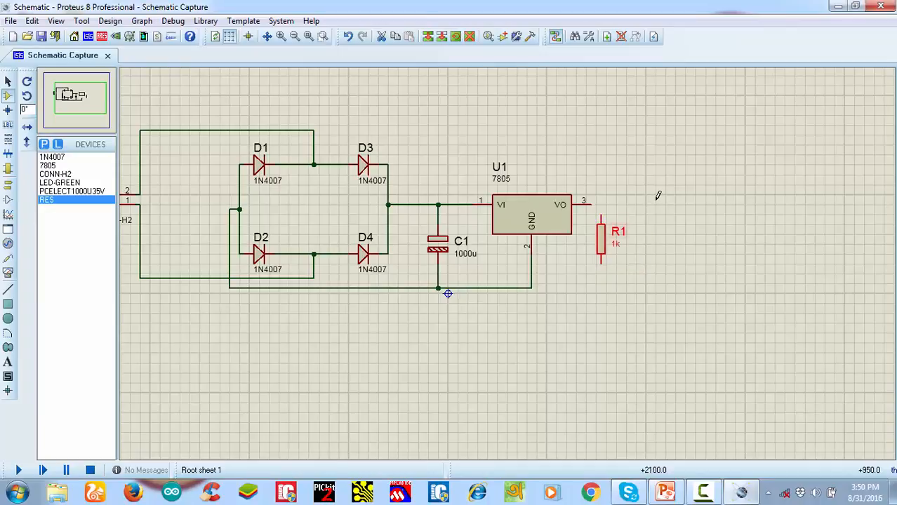
{"action": "left_click", "coordinate": [596, 200]}
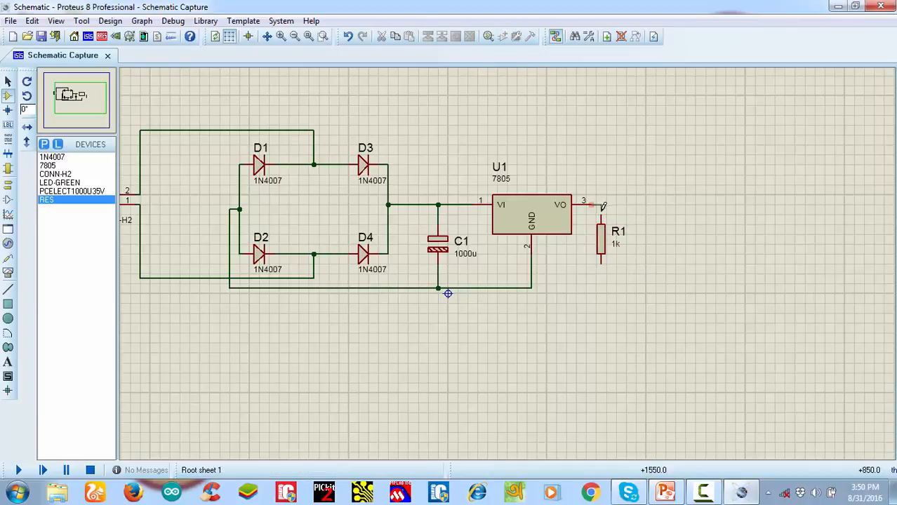
{"action": "left_click", "coordinate": [600, 218]}
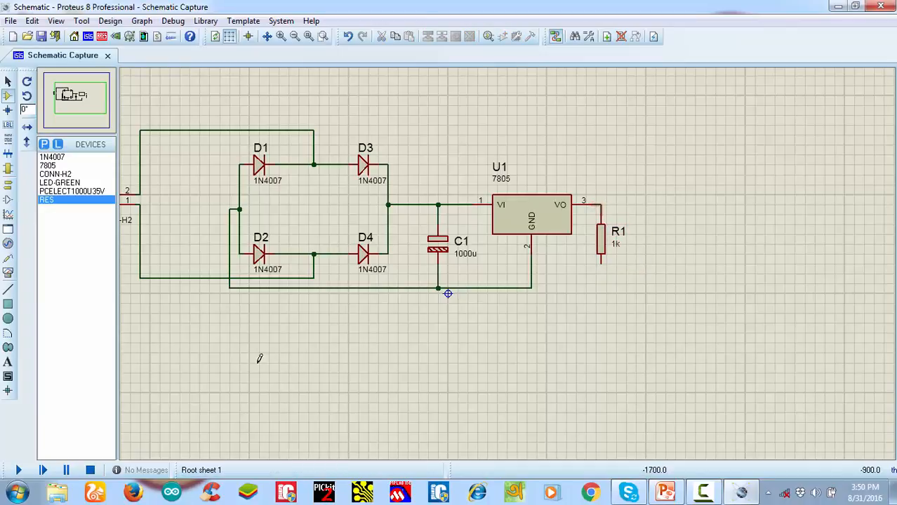
Place a LED-GREEN directly under resistor R1 and wire its cathode to the 7805's ground line
{"action": "left_click", "coordinate": [68, 184]}
{"action": "left_click", "coordinate": [551, 294]}
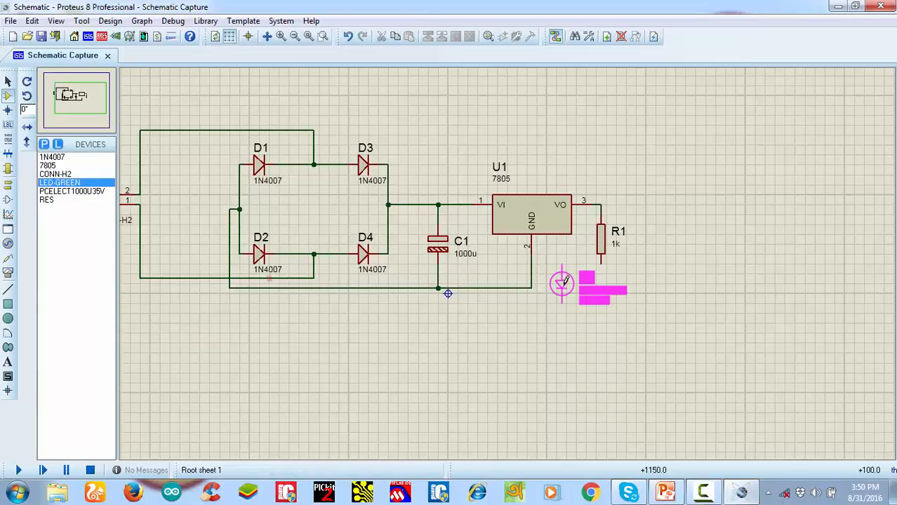
{"action": "left_click", "coordinate": [602, 292]}
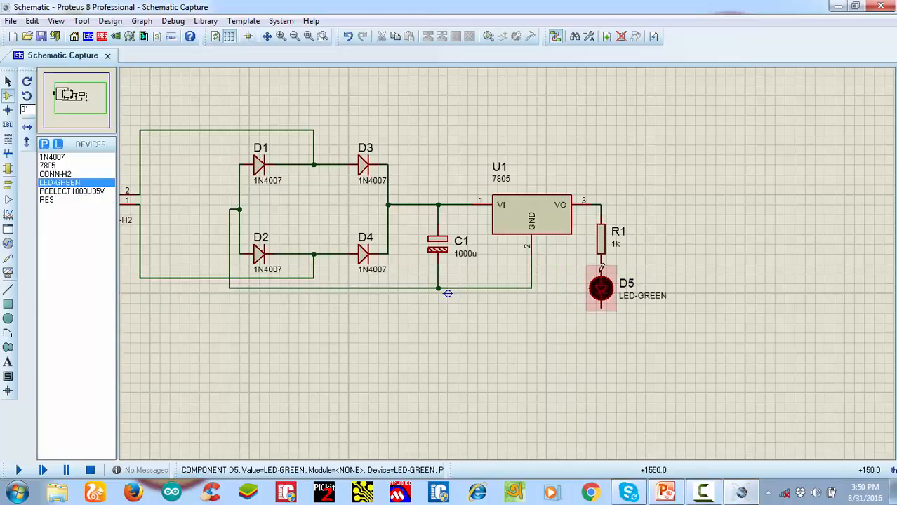
{"action": "left_click", "coordinate": [531, 287]}
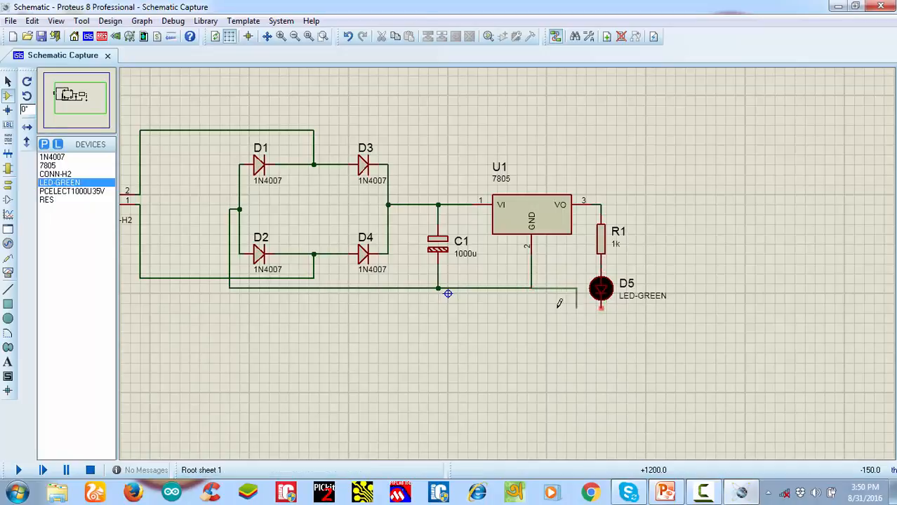
{"action": "left_click", "coordinate": [551, 288]}
{"action": "left_click", "coordinate": [602, 305]}
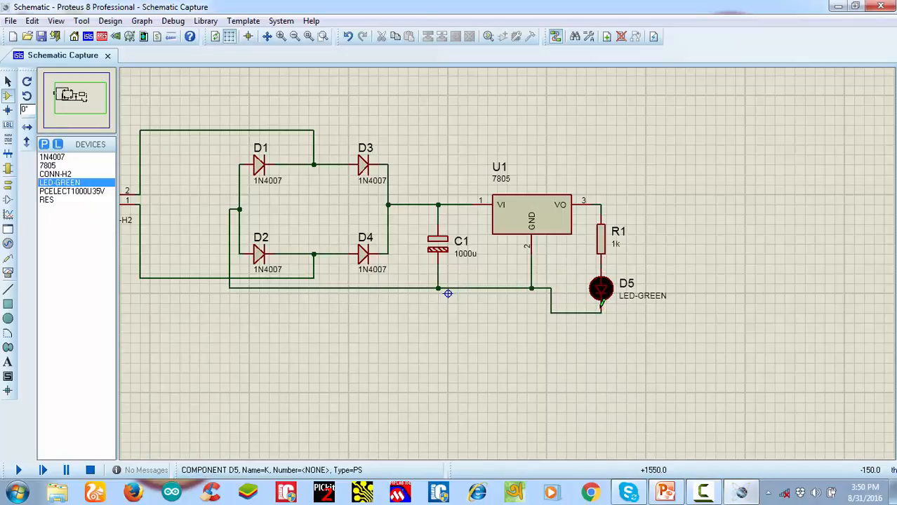
Place a CONN-H2 connector to the right of the LED and wire its pin 1 to the 7805's output line
{"action": "scroll", "coordinate": [582, 284], "scroll_direction": "down", "scroll_amount": 1}
{"action": "scroll", "coordinate": [581, 284], "scroll_direction": "up", "scroll_amount": 1}
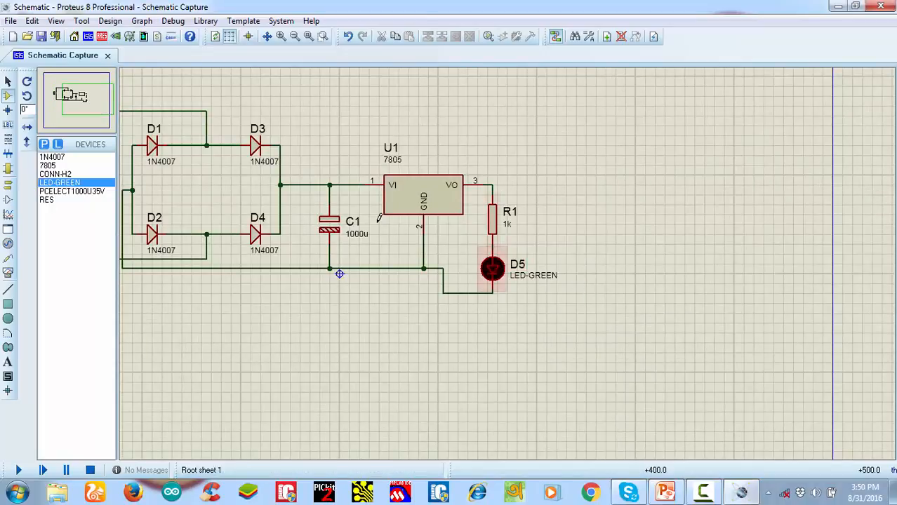
{"action": "left_click", "coordinate": [68, 175]}
{"action": "left_click", "coordinate": [579, 233]}
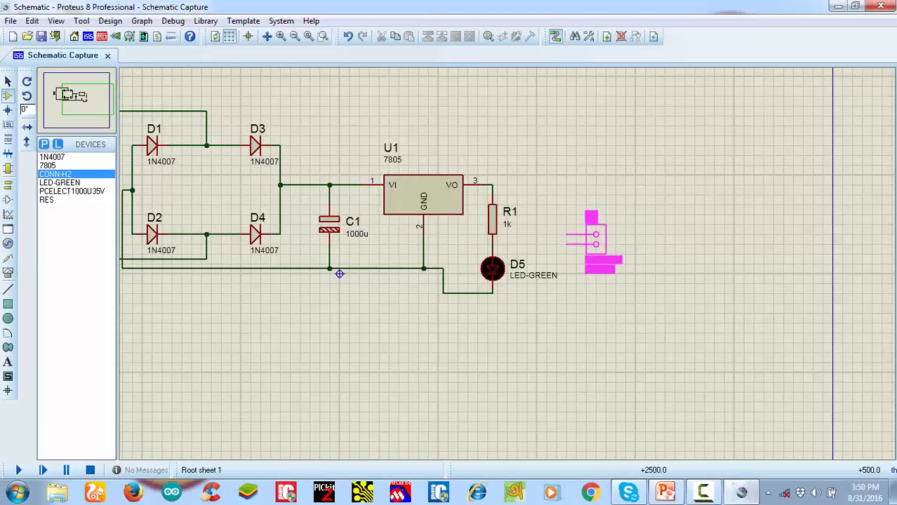
{"action": "left_click", "coordinate": [594, 236]}
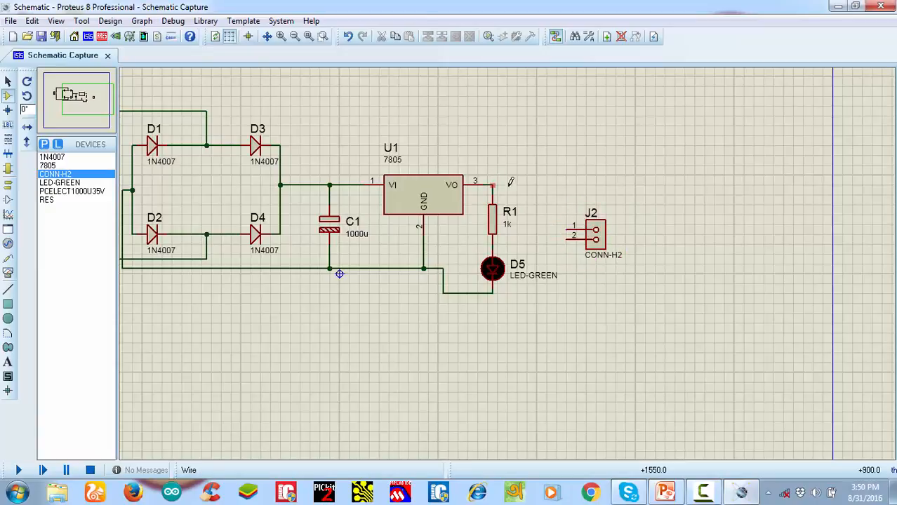
{"action": "left_click", "coordinate": [494, 185]}
{"action": "left_click", "coordinate": [569, 228]}
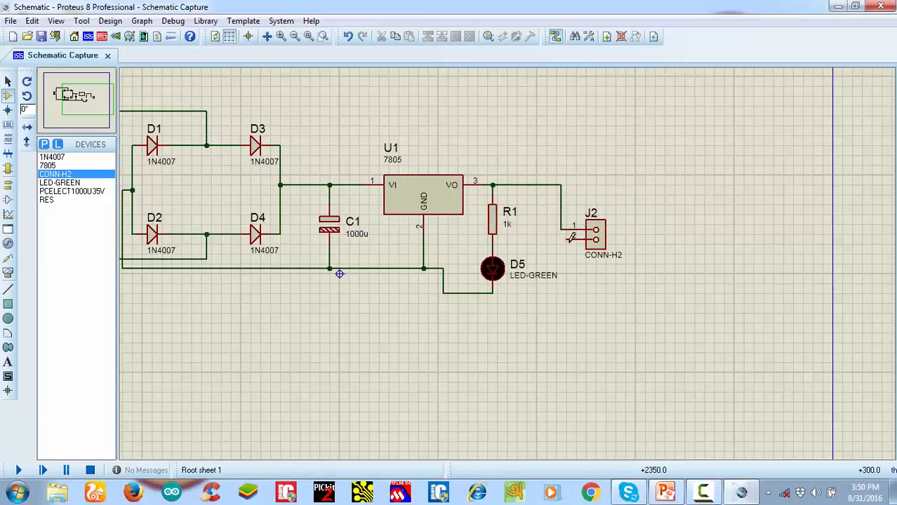
Try to wire pin 2 of connector J2 to the green LED's cathode
{"action": "left_click", "coordinate": [493, 295]}
{"action": "left_click", "coordinate": [575, 300]}
{"action": "left_click", "coordinate": [570, 239]}
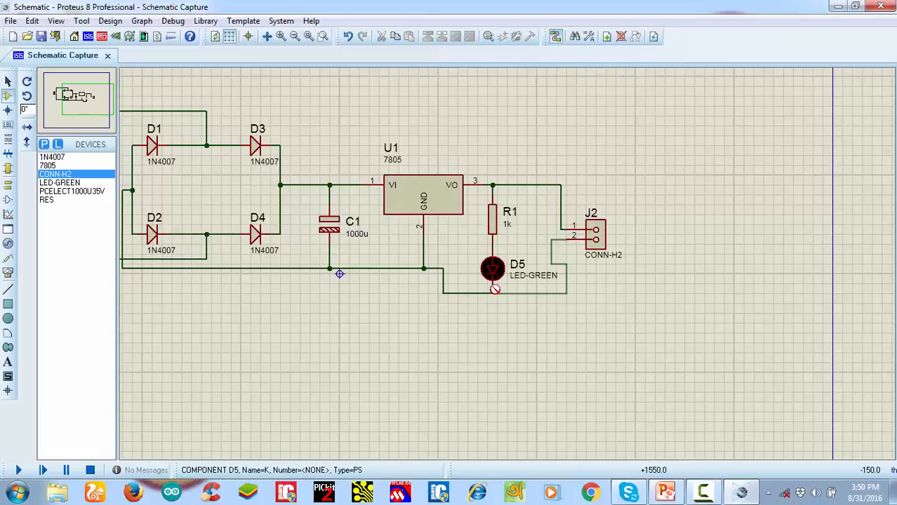
{"action": "left_click", "coordinate": [494, 290]}
{"action": "key", "text": "ctrl+z"}
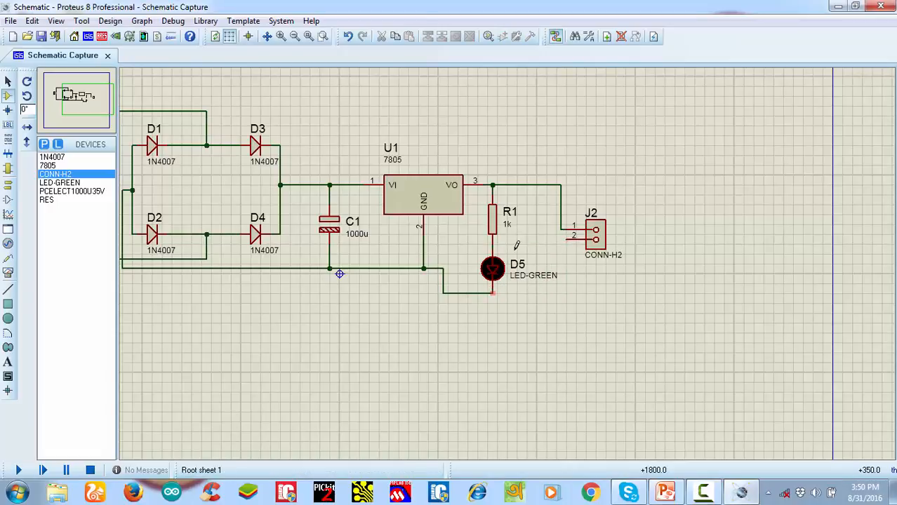
Move D5's LED-GREEN label above and to the left of the LED, and wire J2's pin 2 to D5's cathode
{"action": "left_click", "coordinate": [535, 281]}
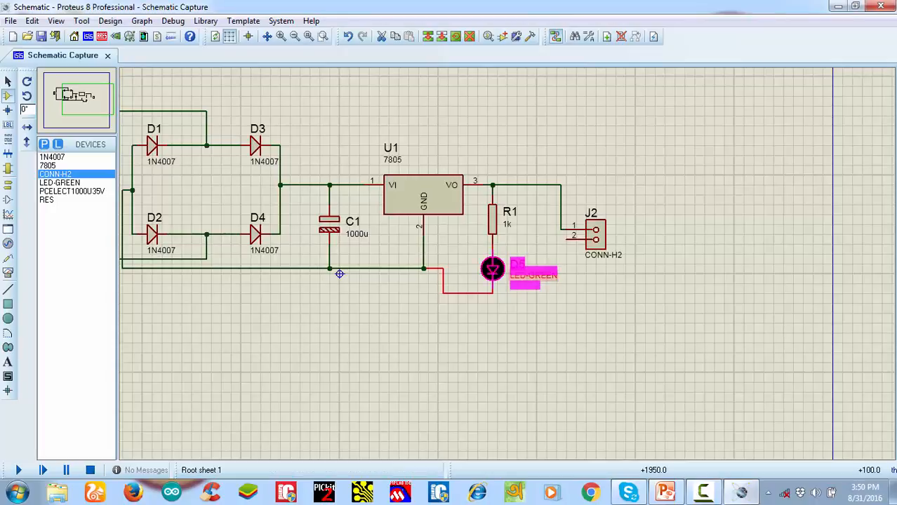
{"action": "left_click_drag", "start_coordinate": [533, 271], "coordinate": [463, 241]}
{"action": "left_click", "coordinate": [544, 256]}
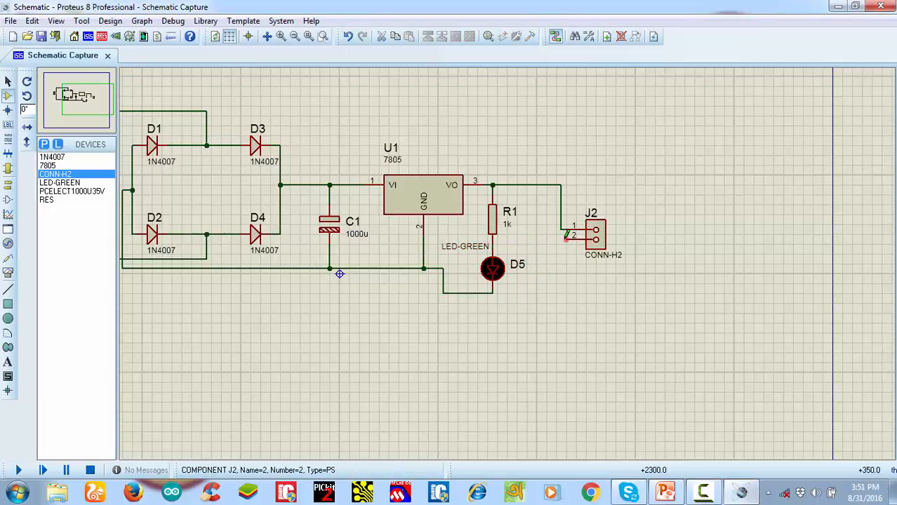
{"action": "left_click", "coordinate": [566, 239]}
{"action": "left_click", "coordinate": [497, 286]}
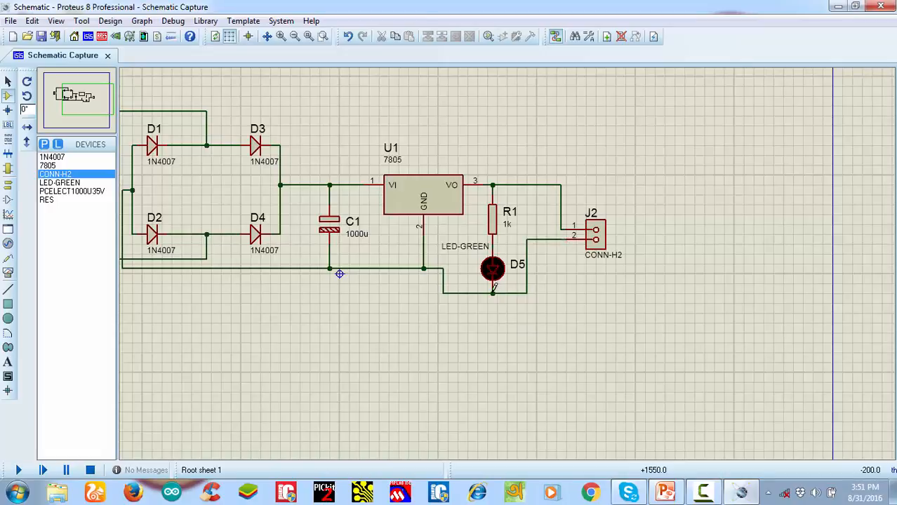
{"action": "scroll", "coordinate": [436, 273], "scroll_direction": "down", "scroll_amount": 2}
{"action": "scroll", "coordinate": [408, 269], "scroll_direction": "up", "scroll_amount": 1}
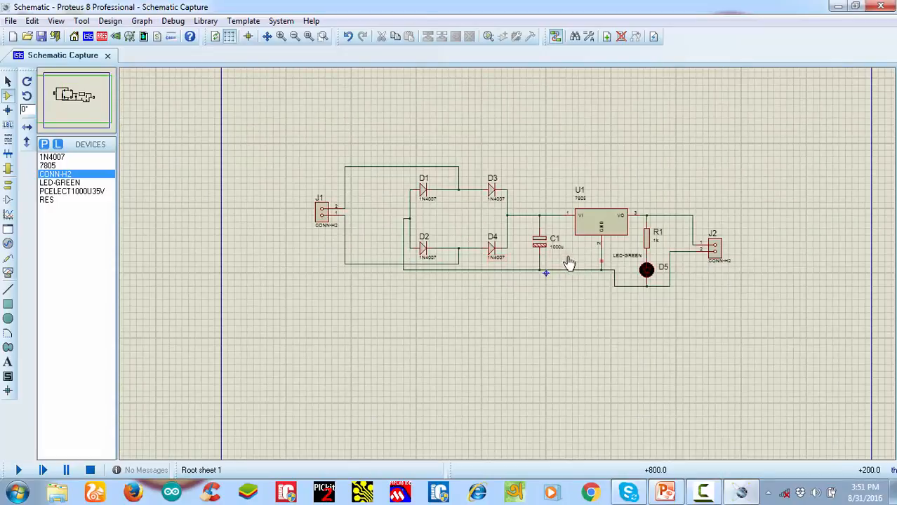
{"action": "scroll", "coordinate": [505, 265], "scroll_direction": "up", "scroll_amount": 1}
{"action": "scroll", "coordinate": [484, 263], "scroll_direction": "down", "scroll_amount": 1}
{"action": "scroll", "coordinate": [454, 282], "scroll_direction": "up", "scroll_amount": 1}
{"action": "scroll", "coordinate": [453, 282], "scroll_direction": "up", "scroll_amount": 1}
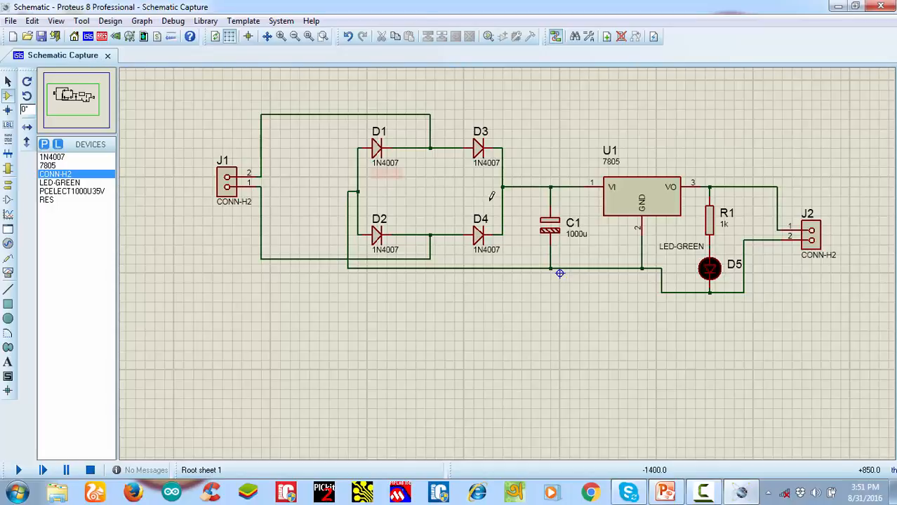
Search the device library for "led", check the LED-BIRG model's PCB package preview, and close the picker without adding a part
{"action": "left_click", "coordinate": [46, 146]}
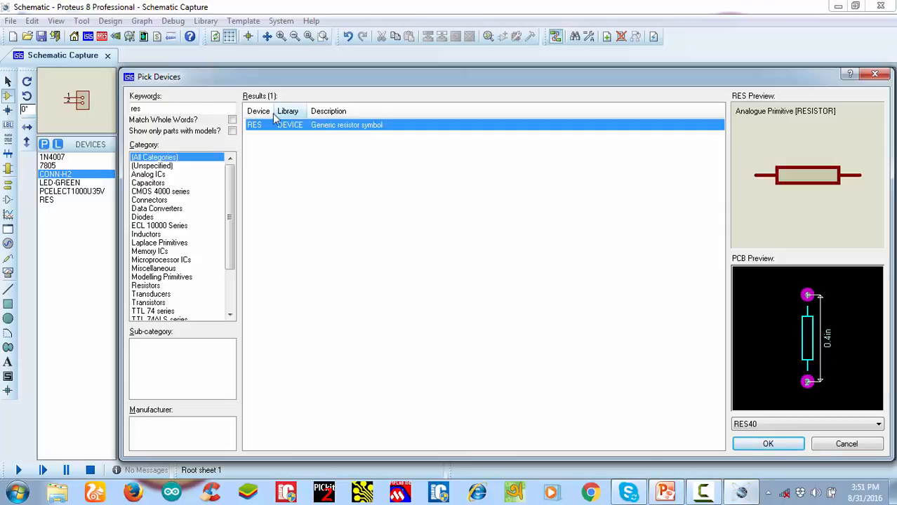
{"action": "double_click", "coordinate": [158, 108]}
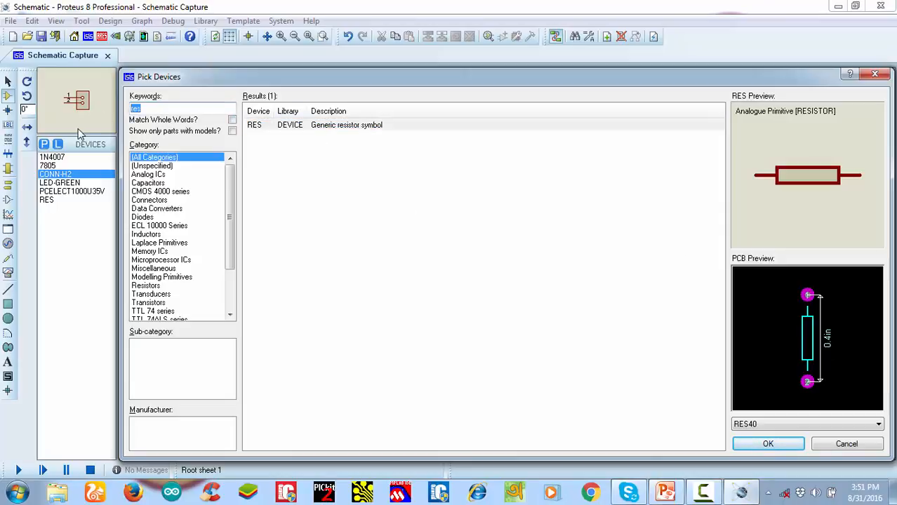
{"action": "type", "text": "led"}
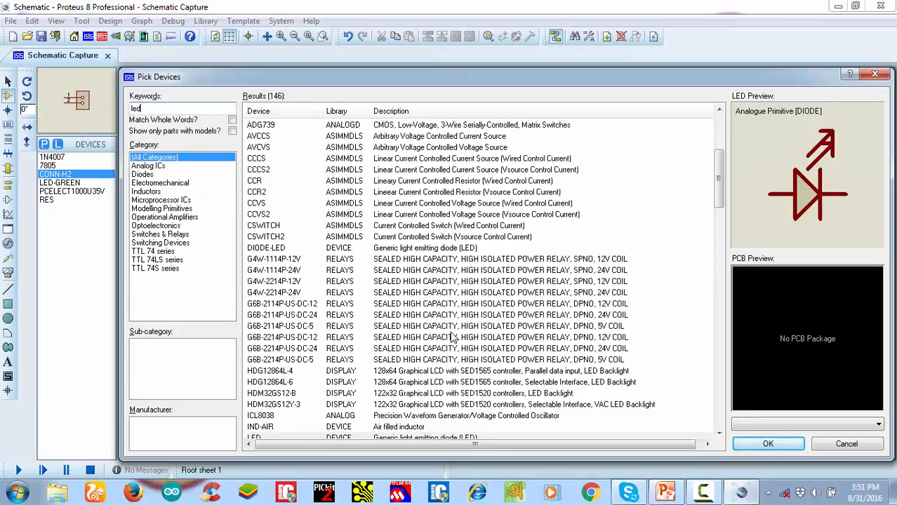
{"action": "scroll", "coordinate": [445, 326], "scroll_direction": "down", "scroll_amount": 2}
{"action": "left_click", "coordinate": [403, 361]}
{"action": "left_click", "coordinate": [345, 407]}
{"action": "scroll", "coordinate": [463, 373], "scroll_direction": "down", "scroll_amount": 2}
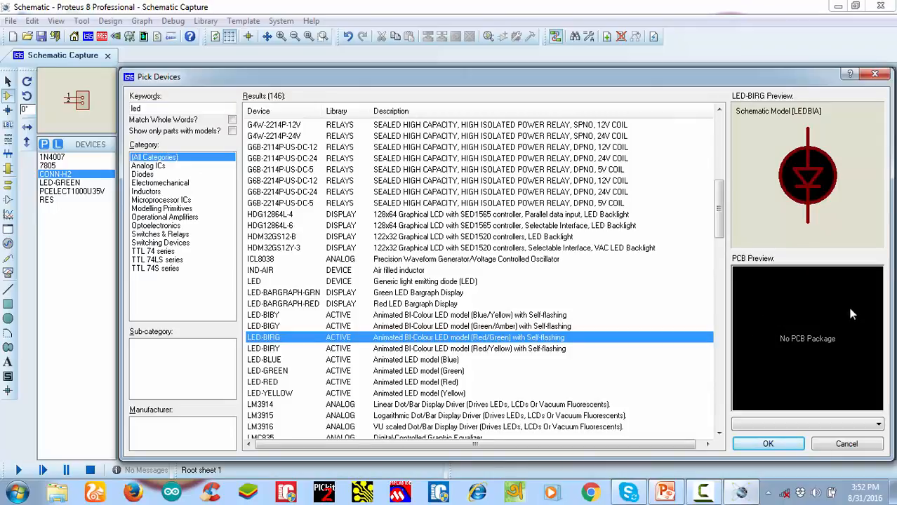
{"action": "left_click", "coordinate": [881, 74]}
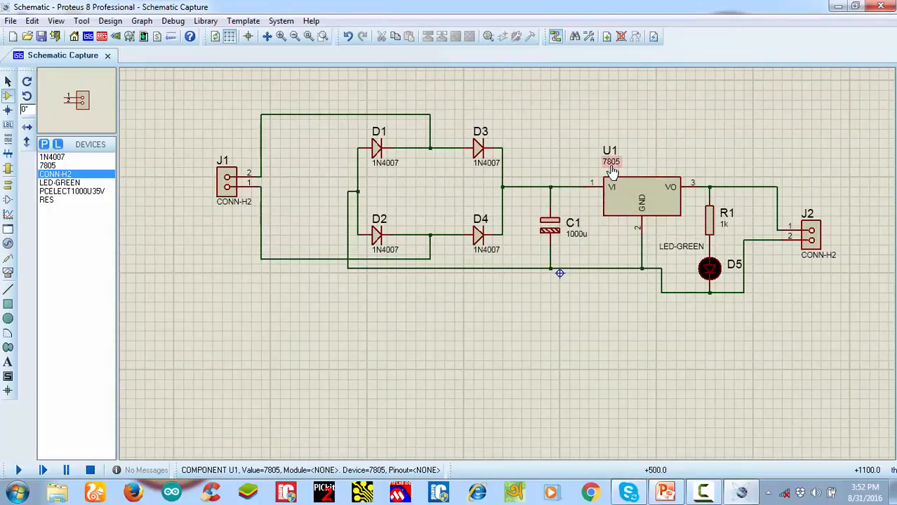
Review the package assigned to each component in the Design Explorer's physical partlist and return to the schematic
{"action": "left_click", "coordinate": [143, 36]}
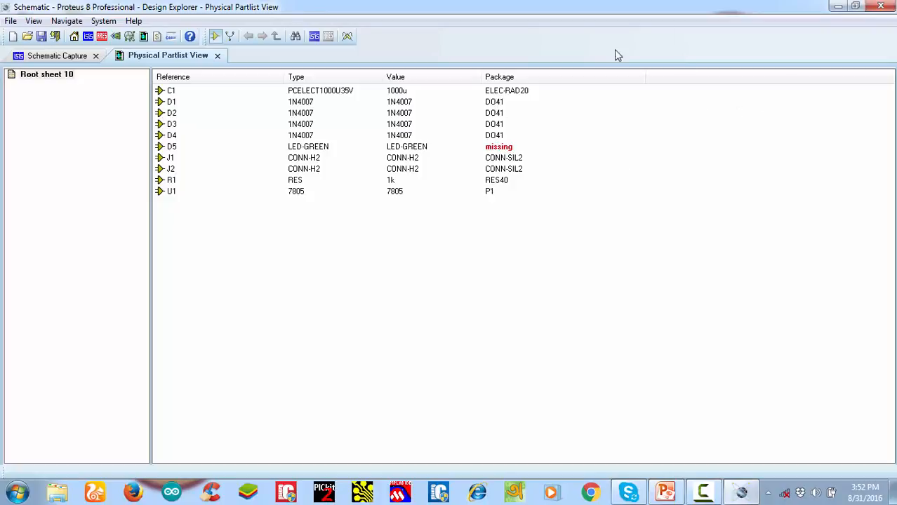
{"action": "left_click", "coordinate": [61, 56]}
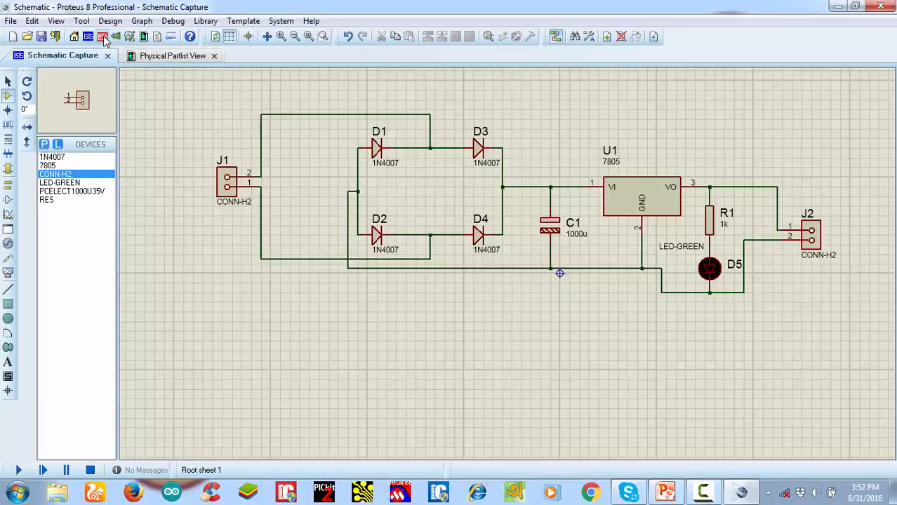
Open the project's PCB layout at an empty working area outside the blue board frame
{"action": "left_click", "coordinate": [103, 39]}
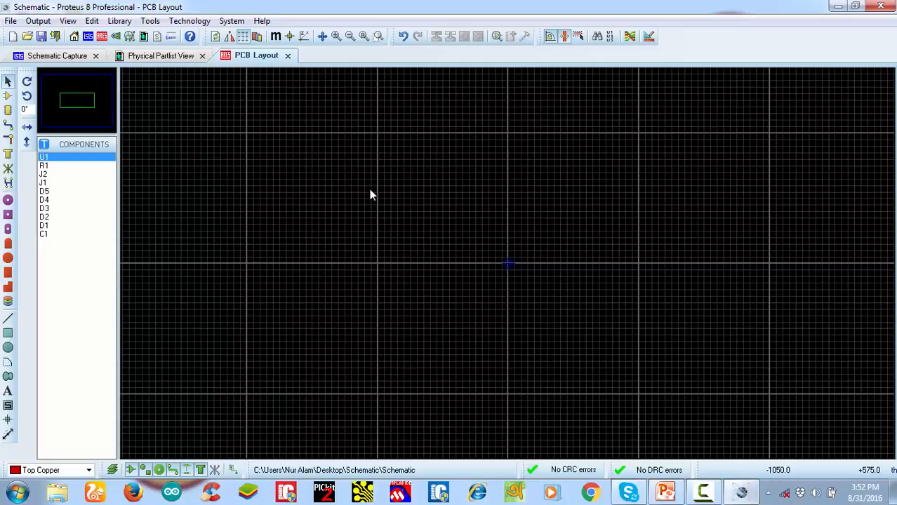
{"action": "scroll", "coordinate": [495, 262], "scroll_direction": "down", "scroll_amount": 4}
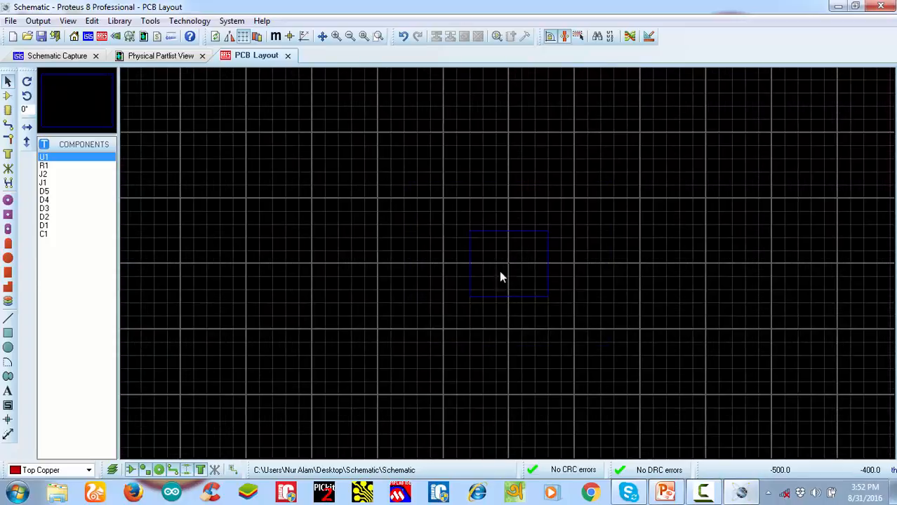
{"action": "scroll", "coordinate": [477, 267], "scroll_direction": "up", "scroll_amount": 2}
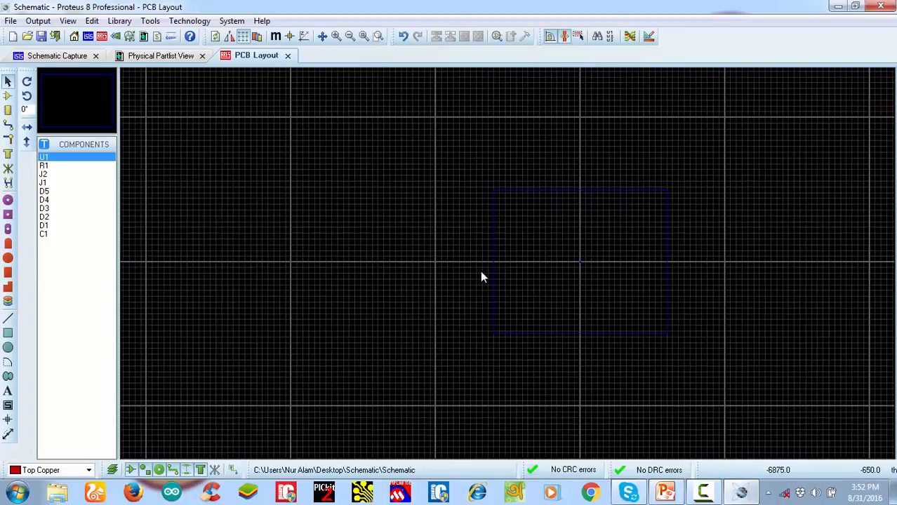
{"action": "scroll", "coordinate": [481, 277], "scroll_direction": "up", "scroll_amount": 1}
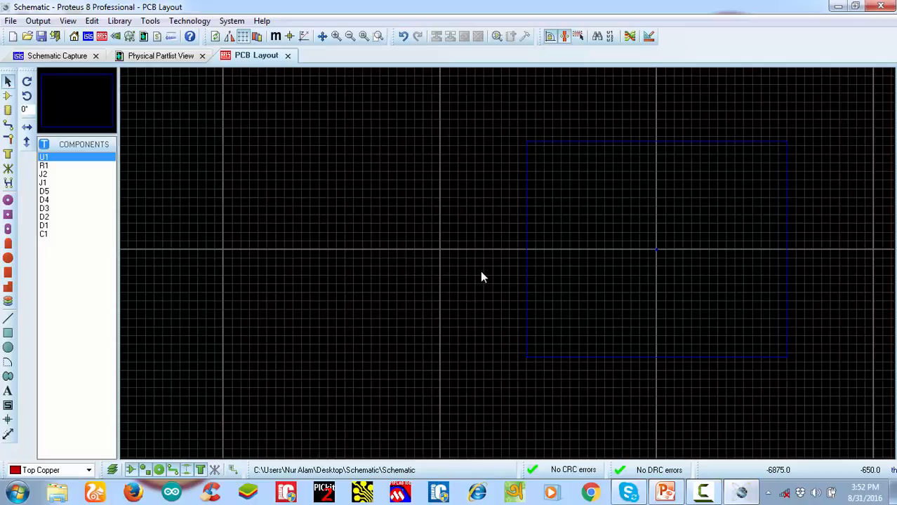
{"action": "scroll", "coordinate": [504, 265], "scroll_direction": "up", "scroll_amount": 2}
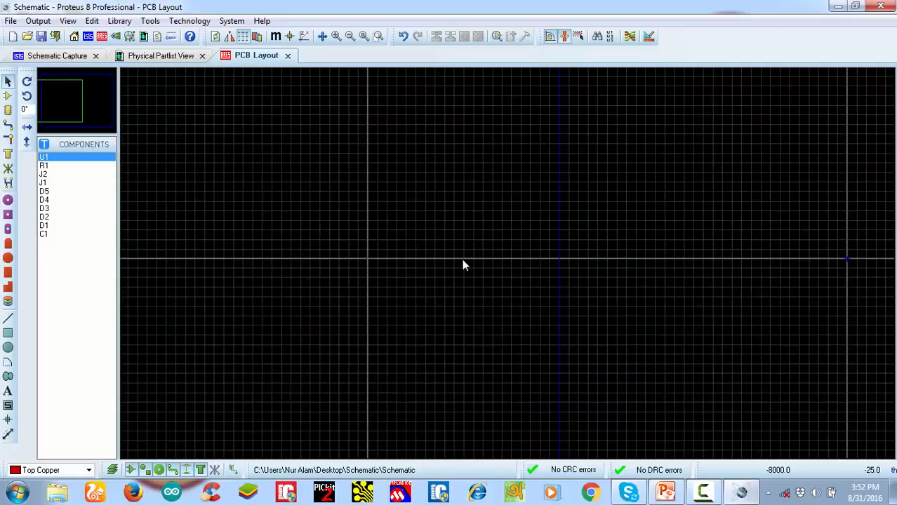
{"action": "scroll", "coordinate": [463, 265], "scroll_direction": "up", "scroll_amount": 4}
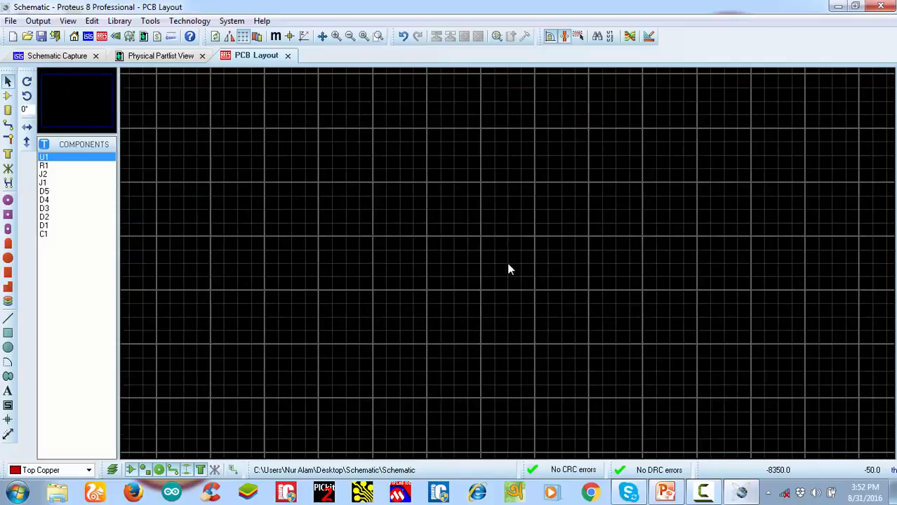
{"action": "scroll", "coordinate": [508, 265], "scroll_direction": "up", "scroll_amount": 1}
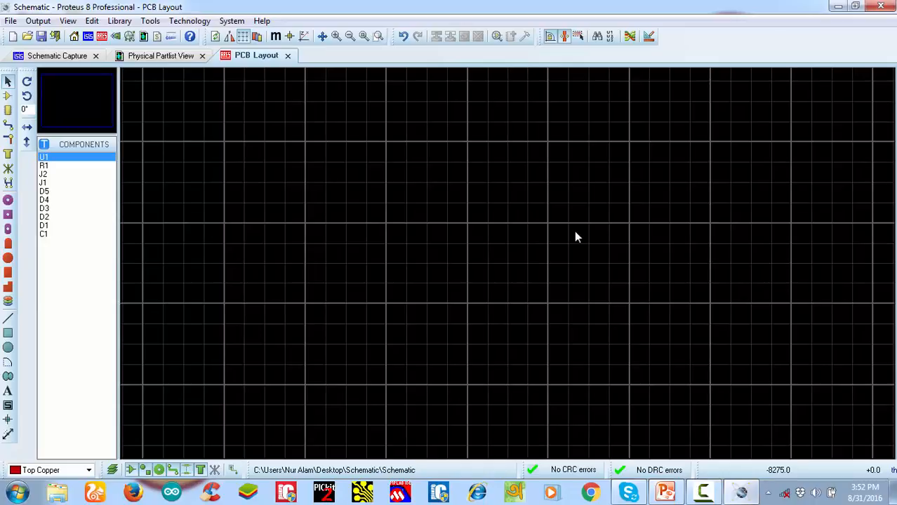
Place two C-70-30 circular through-hole pads side by side, 100 th apart, at -8500, +100 and -8400, +100
{"action": "left_click", "coordinate": [7, 200]}
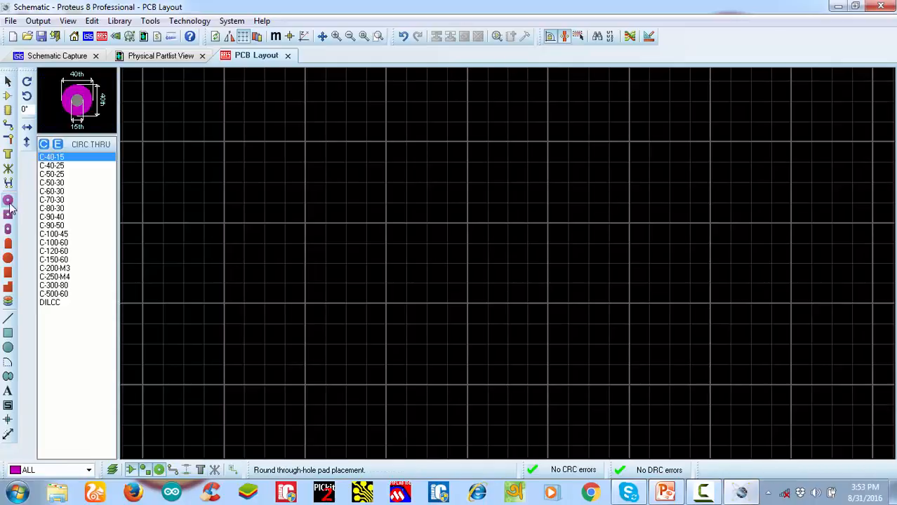
{"action": "left_click", "coordinate": [52, 200]}
{"action": "left_click", "coordinate": [366, 163]}
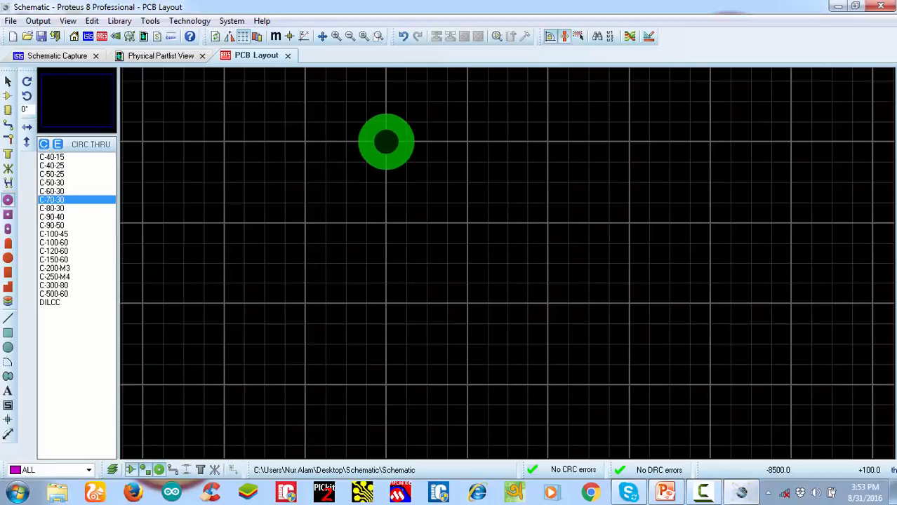
{"action": "left_click", "coordinate": [386, 142]}
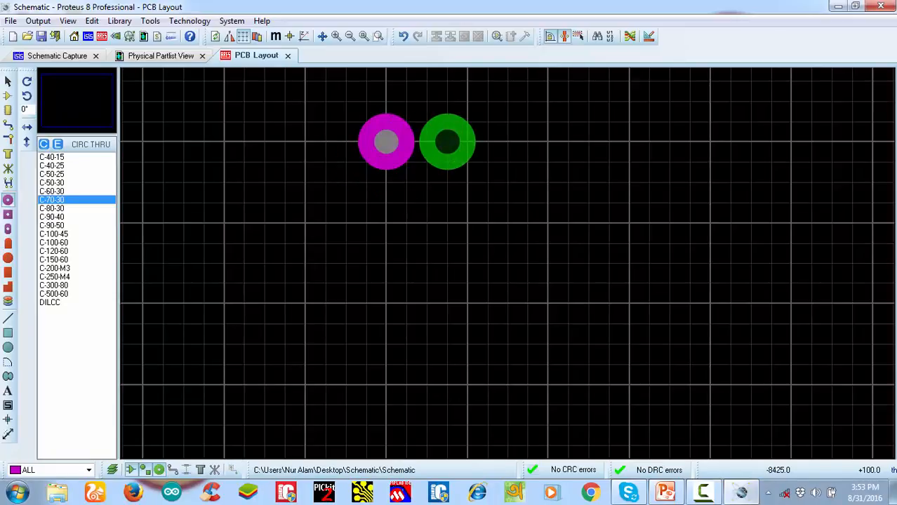
{"action": "left_click", "coordinate": [467, 142]}
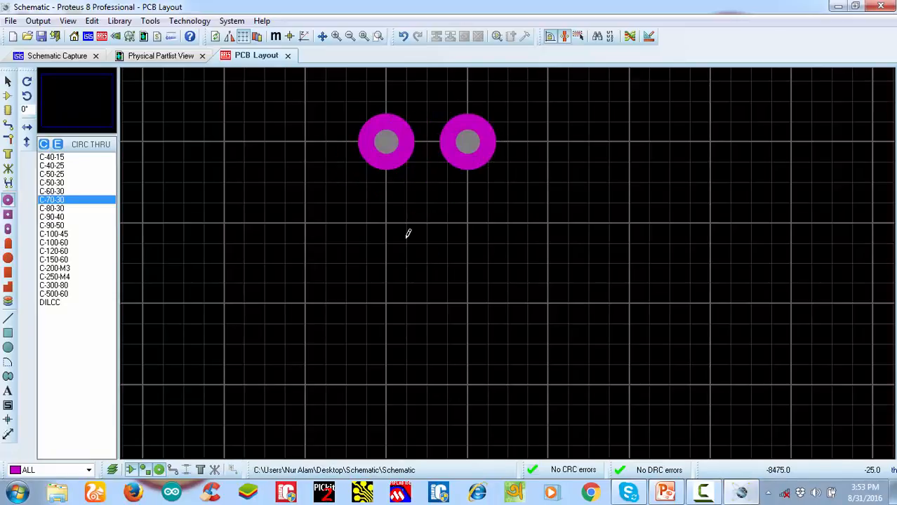
Measure the centre-to-centre spacing of the two pads with a dimension object and remove the dimension
{"action": "left_click", "coordinate": [8, 435]}
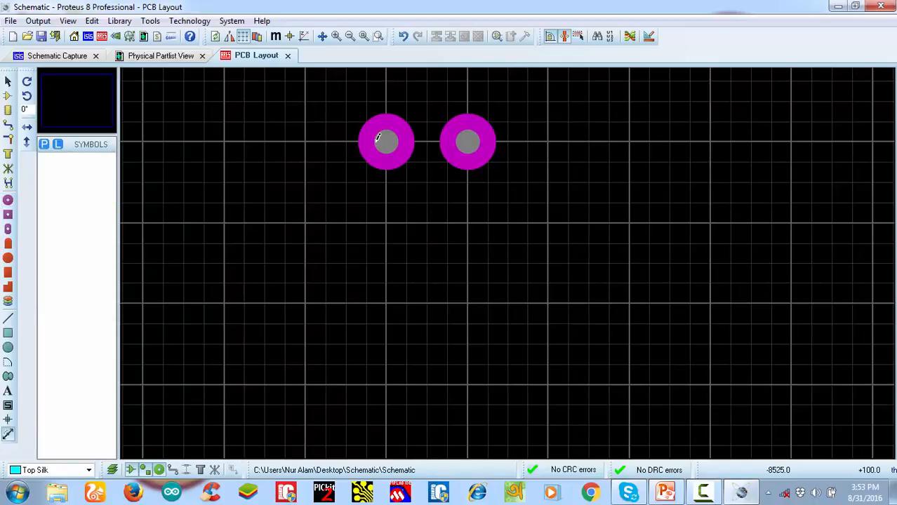
{"action": "left_click", "coordinate": [385, 141]}
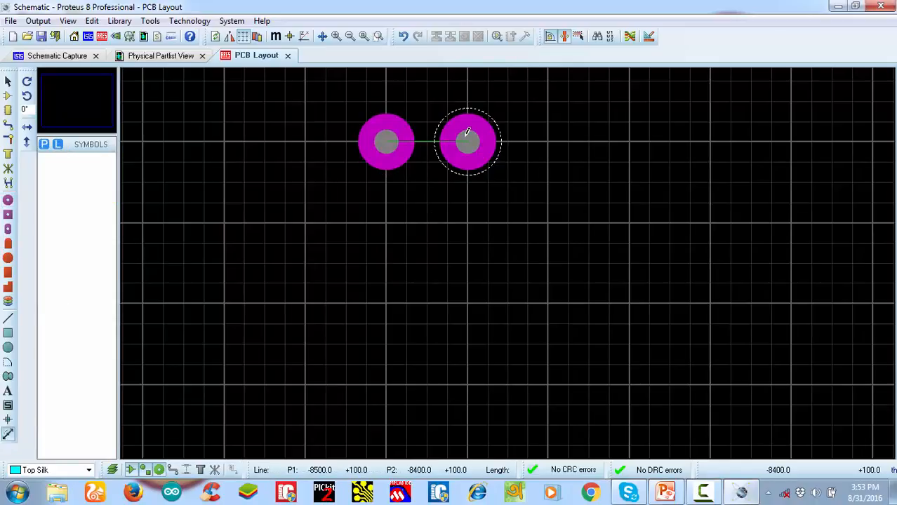
{"action": "left_click", "coordinate": [466, 141]}
{"action": "right_click", "coordinate": [430, 141]}
{"action": "left_click", "coordinate": [478, 190]}
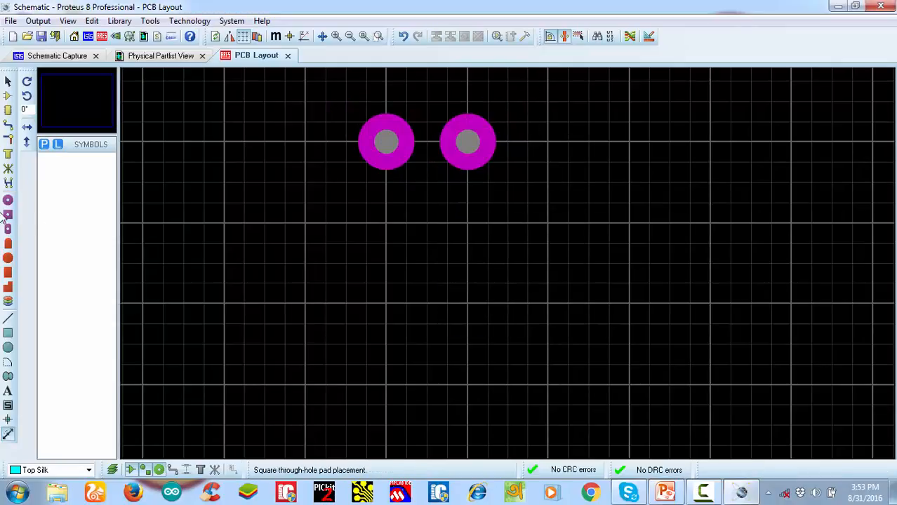
Draw a Top Silk circle around both pads, centred midway between them at -8450, +100 and sized out to about -8375, +50
{"action": "left_click", "coordinate": [8, 347]}
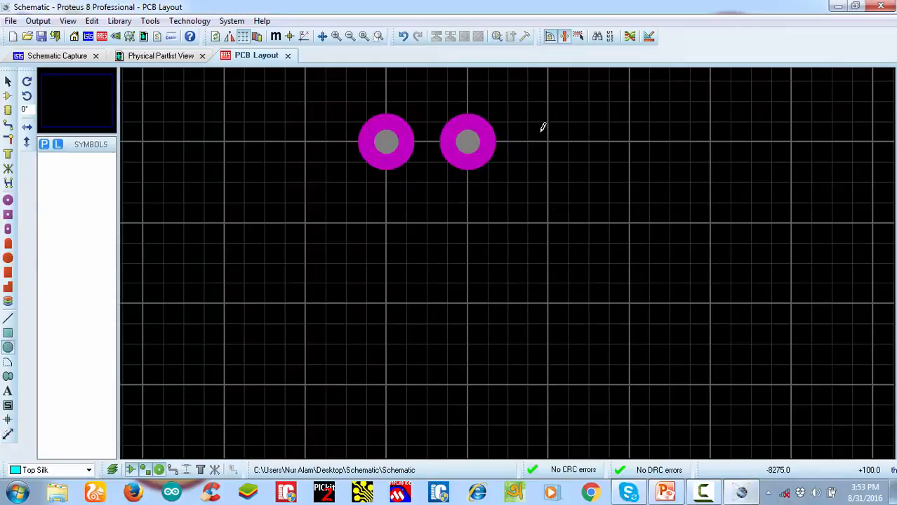
{"action": "left_click", "coordinate": [429, 140]}
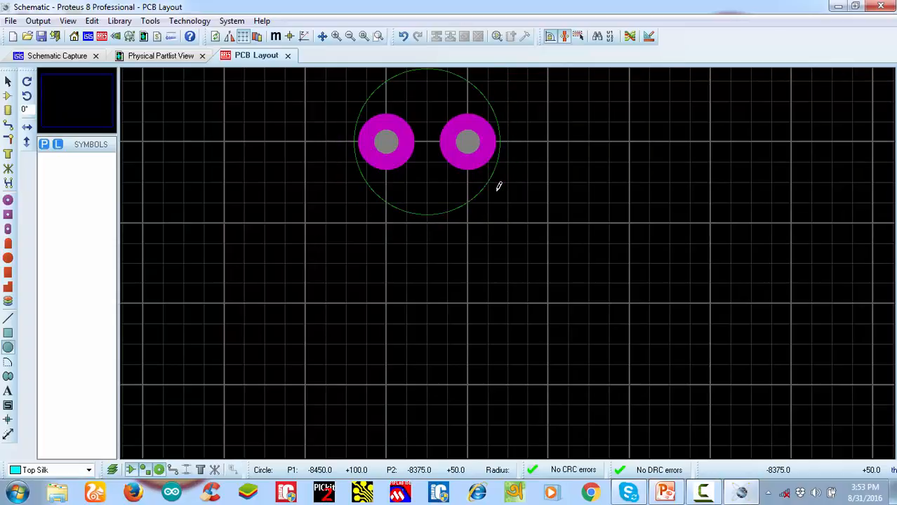
{"action": "left_click", "coordinate": [498, 186]}
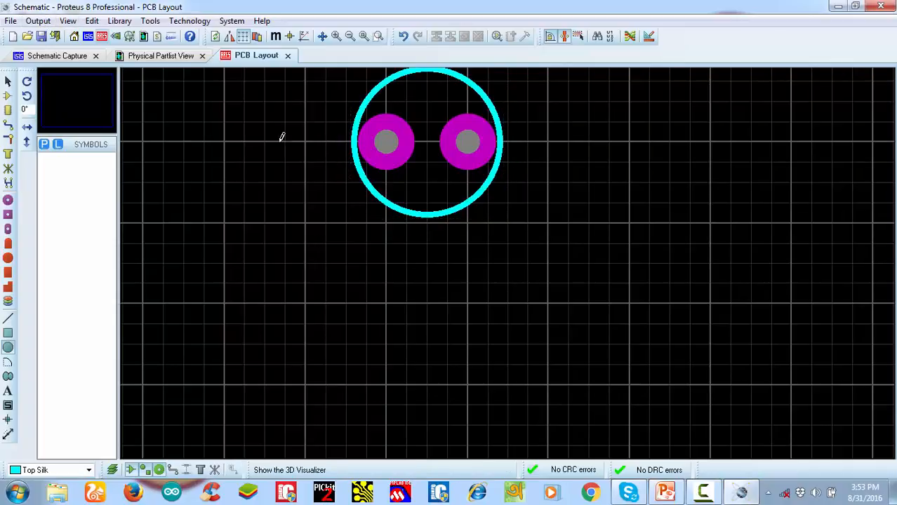
Set the snap grid to 5th and enlarge the silk circle until its lower edge reaches the next major grid line
{"action": "left_click", "coordinate": [69, 22]}
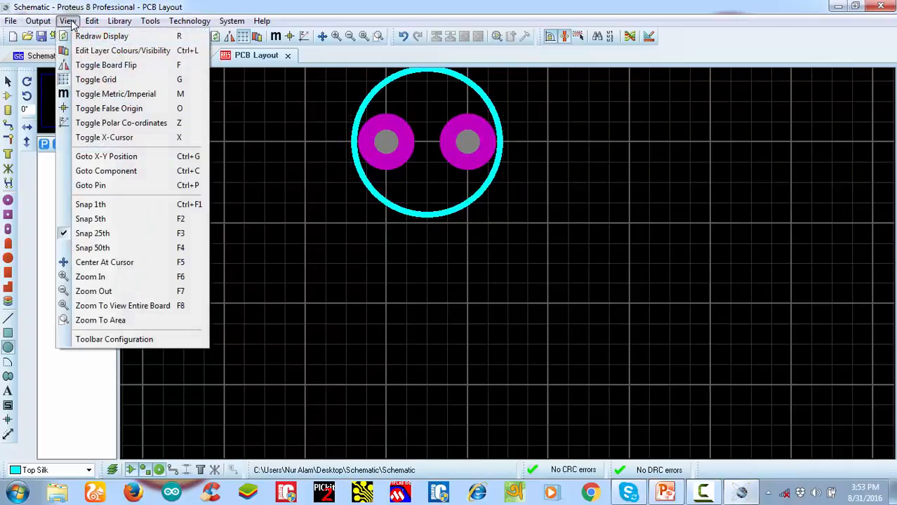
{"action": "left_click", "coordinate": [98, 219]}
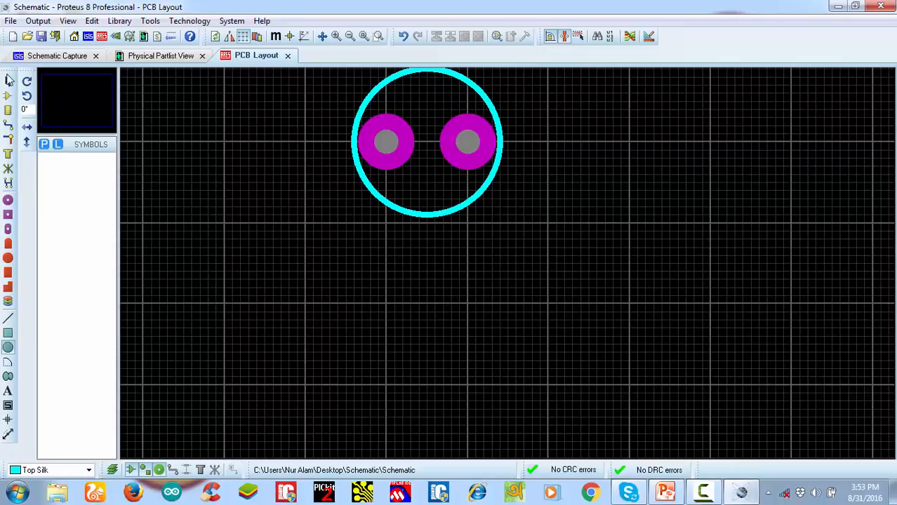
{"action": "left_click", "coordinate": [8, 81]}
{"action": "left_click", "coordinate": [428, 217]}
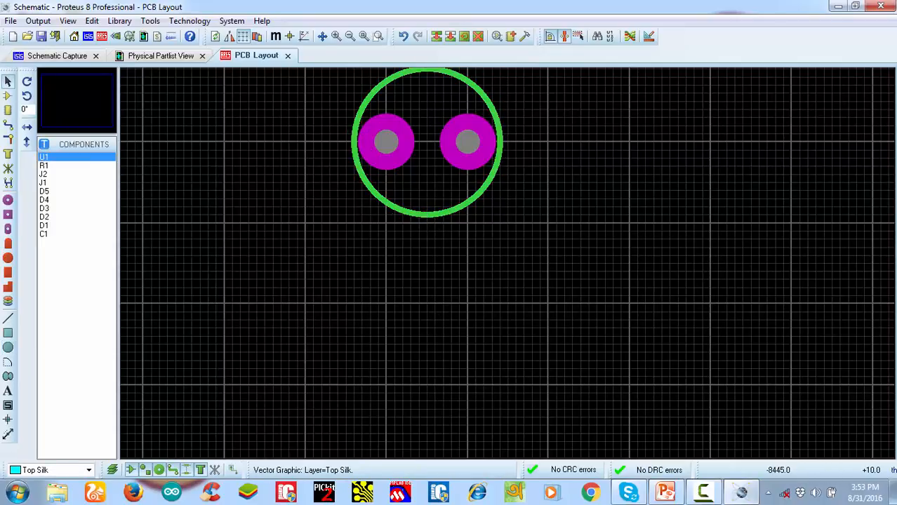
{"action": "left_click_drag", "start_coordinate": [428, 215], "coordinate": [429, 224]}
{"action": "left_click", "coordinate": [522, 249]}
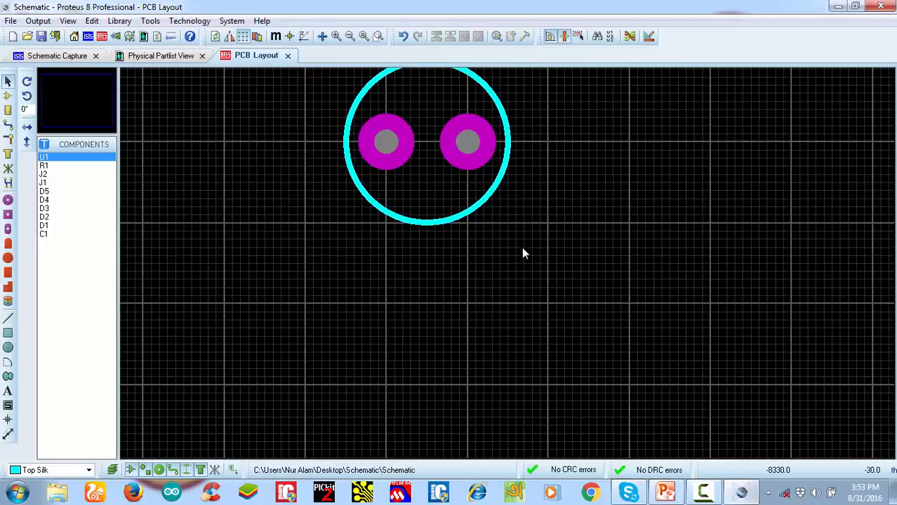
{"action": "scroll", "coordinate": [461, 266], "scroll_direction": "down", "scroll_amount": 1}
{"action": "scroll", "coordinate": [481, 168], "scroll_direction": "up", "scroll_amount": 1}
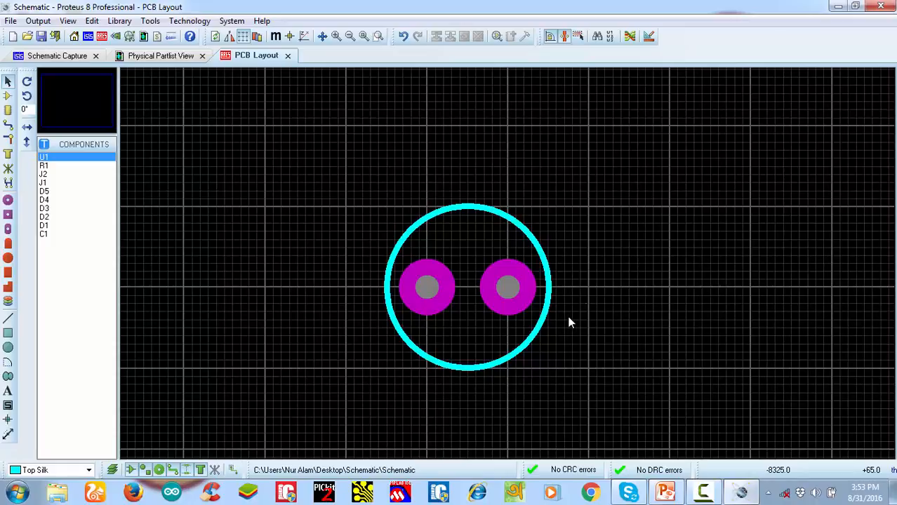
{"action": "scroll", "coordinate": [414, 302], "scroll_direction": "up", "scroll_amount": 1}
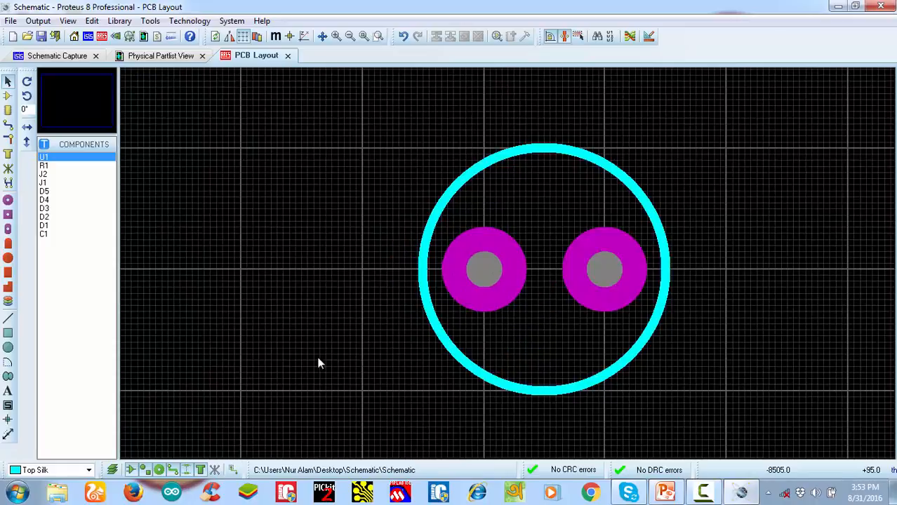
Measure the silk circle's vertical diameter with a dimension object and remove the dimension
{"action": "left_click", "coordinate": [8, 435]}
{"action": "left_click", "coordinate": [545, 384]}
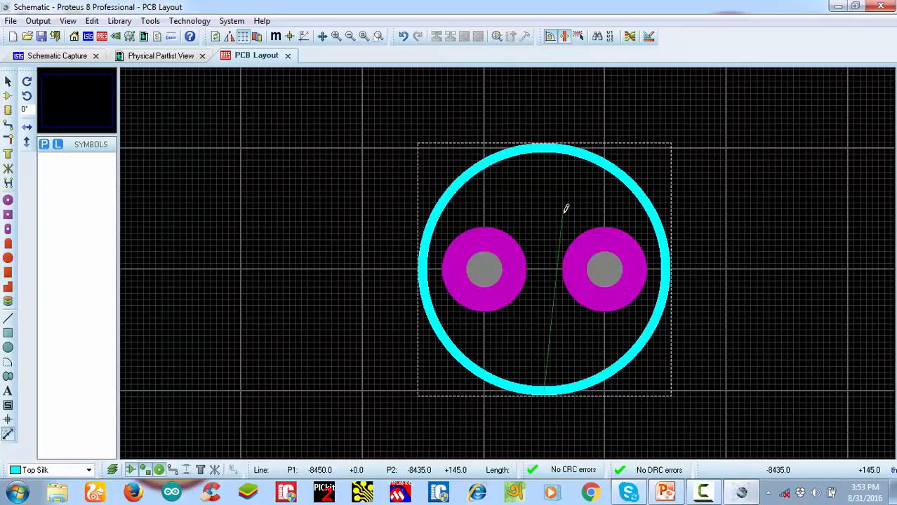
{"action": "left_click", "coordinate": [550, 146]}
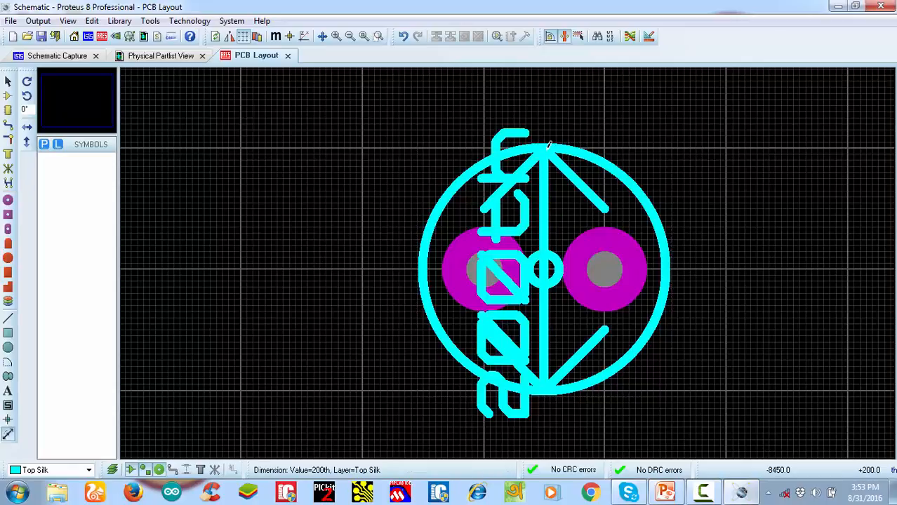
{"action": "right_click", "coordinate": [540, 222]}
{"action": "right_click", "coordinate": [540, 222]}
{"action": "scroll", "coordinate": [544, 272], "scroll_direction": "down", "scroll_amount": 1}
{"action": "scroll", "coordinate": [543, 278], "scroll_direction": "up", "scroll_amount": 1}
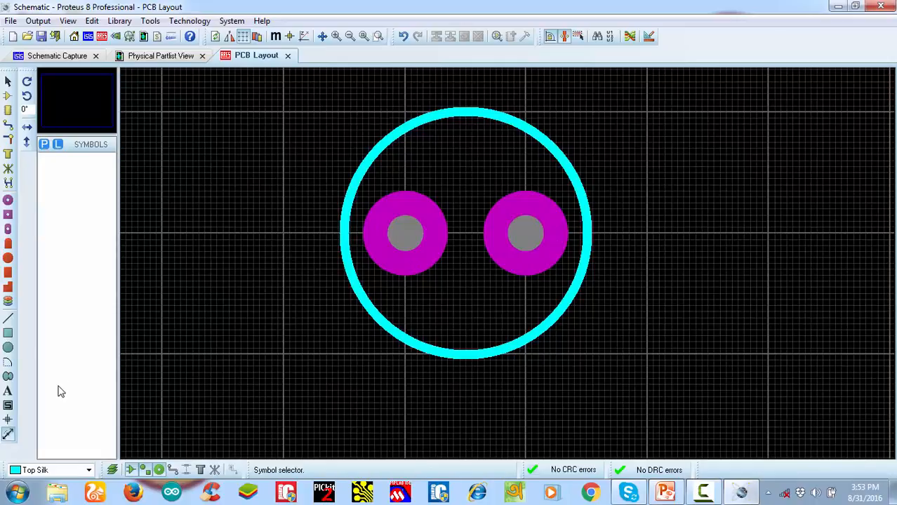
Place a "+" polarity text on the Top Silk layer inside the circle, starting at about -8495, +160
{"action": "left_click", "coordinate": [8, 391]}
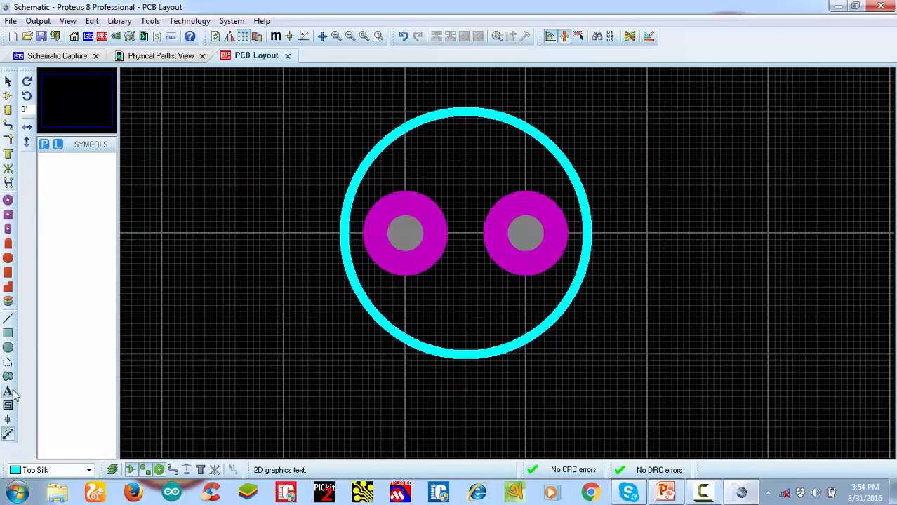
{"action": "left_click", "coordinate": [411, 158]}
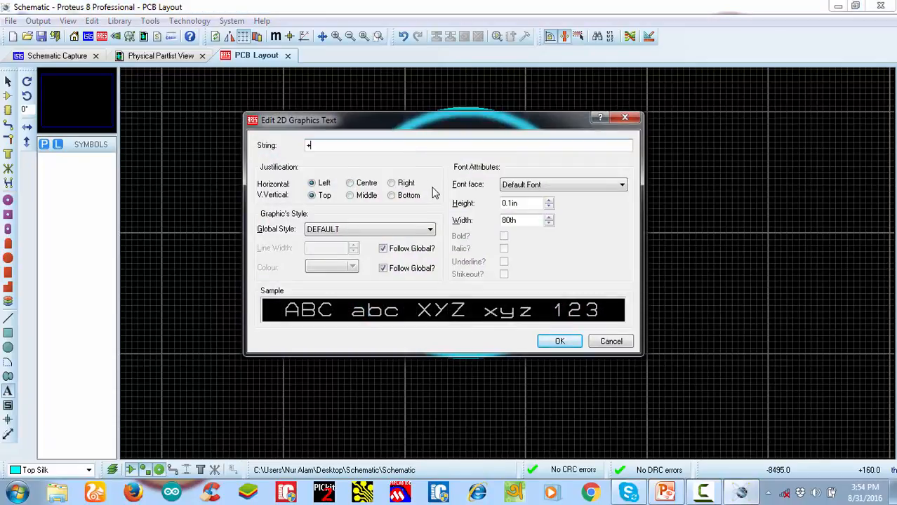
{"action": "left_click", "coordinate": [560, 342]}
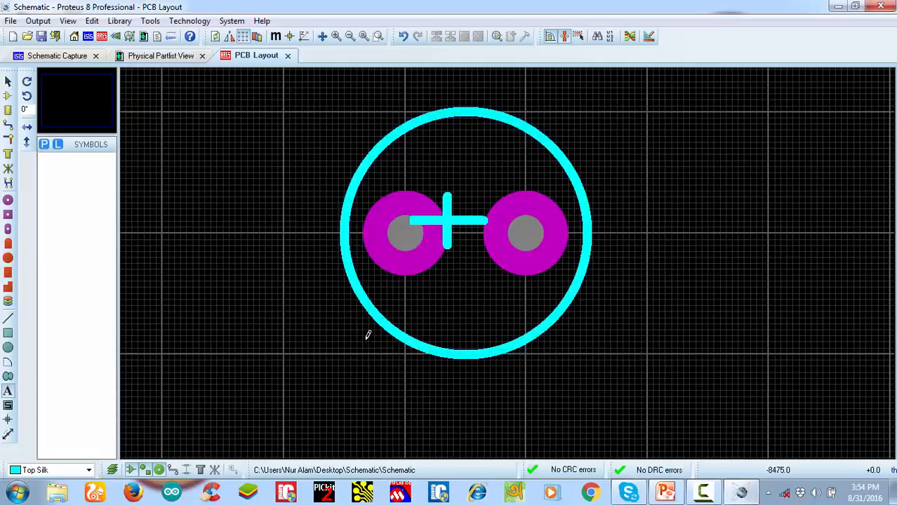
Reduce the "+" text's width to 70th and move it up inside the circle, just above the left pad
{"action": "left_click", "coordinate": [8, 82]}
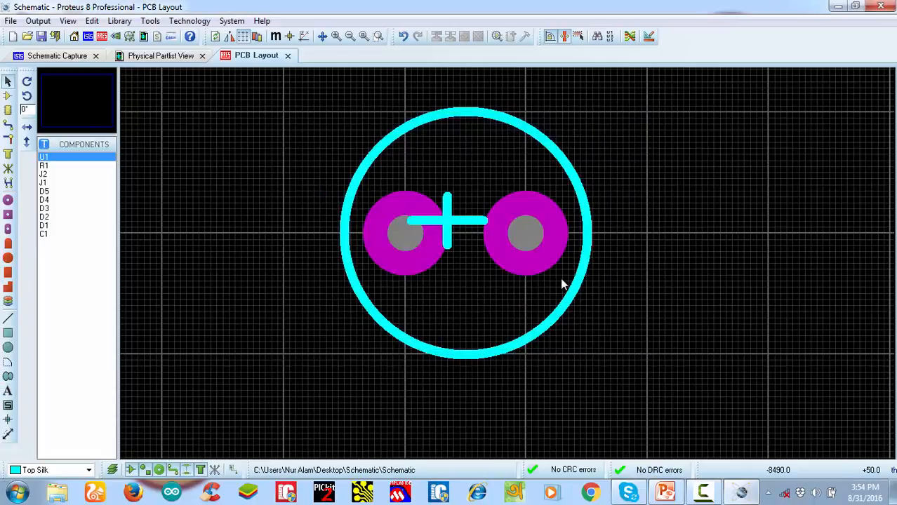
{"action": "left_click", "coordinate": [456, 221]}
{"action": "left_click", "coordinate": [456, 222]}
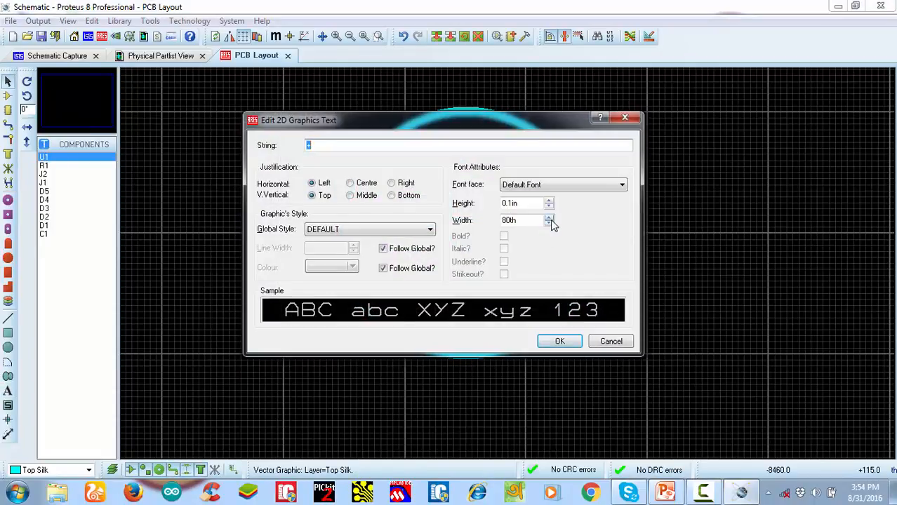
{"action": "left_click", "coordinate": [550, 218]}
{"action": "left_click", "coordinate": [551, 224]}
{"action": "left_click", "coordinate": [551, 223]}
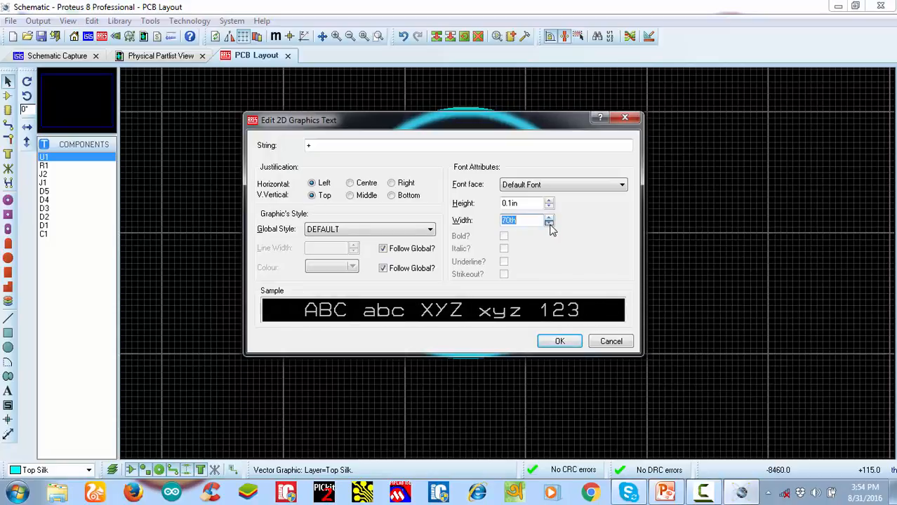
{"action": "left_click", "coordinate": [558, 342]}
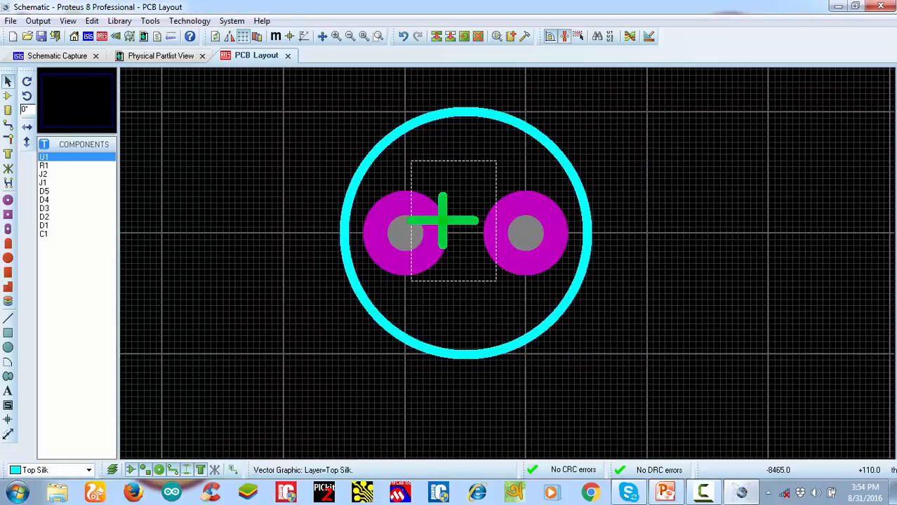
{"action": "left_click_drag", "start_coordinate": [450, 223], "coordinate": [436, 163]}
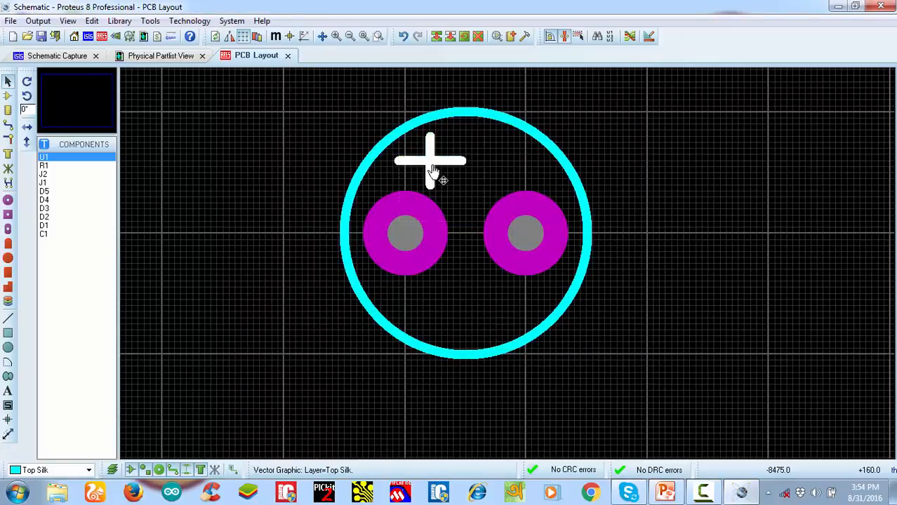
Select the circle, both pads and the plus sign together and start making a package from them
{"action": "scroll", "coordinate": [509, 286], "scroll_direction": "down", "scroll_amount": 1}
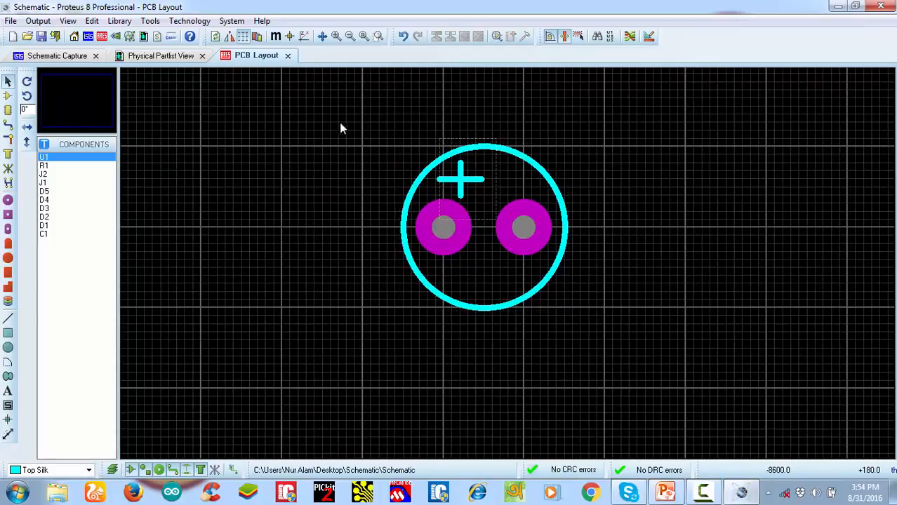
{"action": "left_click_drag", "start_coordinate": [306, 90], "coordinate": [684, 405]}
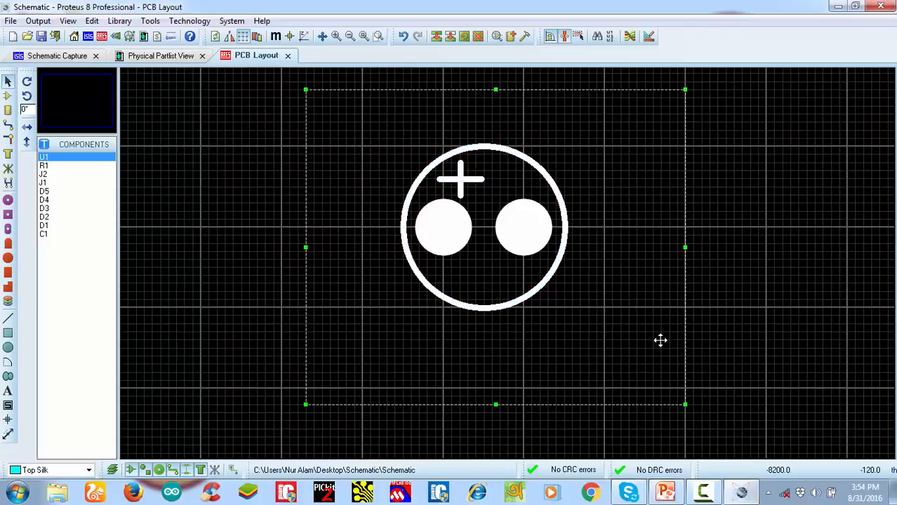
{"action": "right_click", "coordinate": [525, 223]}
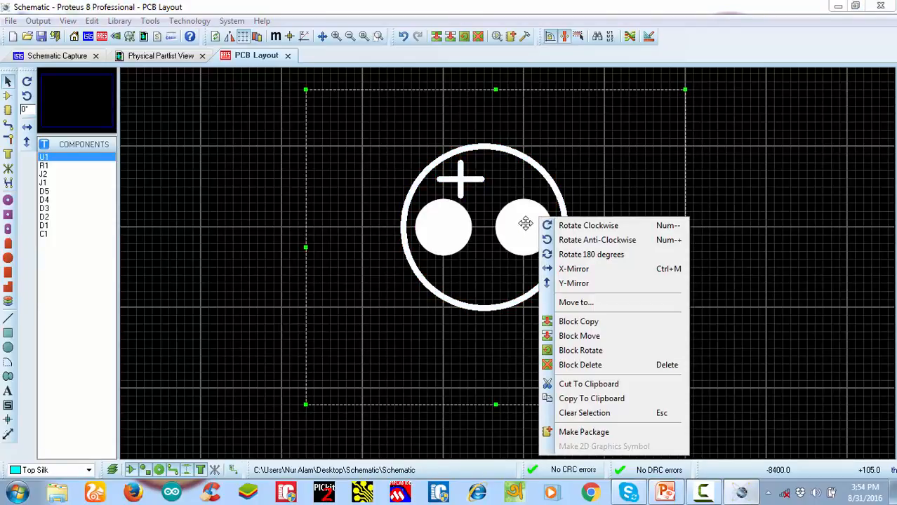
{"action": "left_click", "coordinate": [577, 433]}
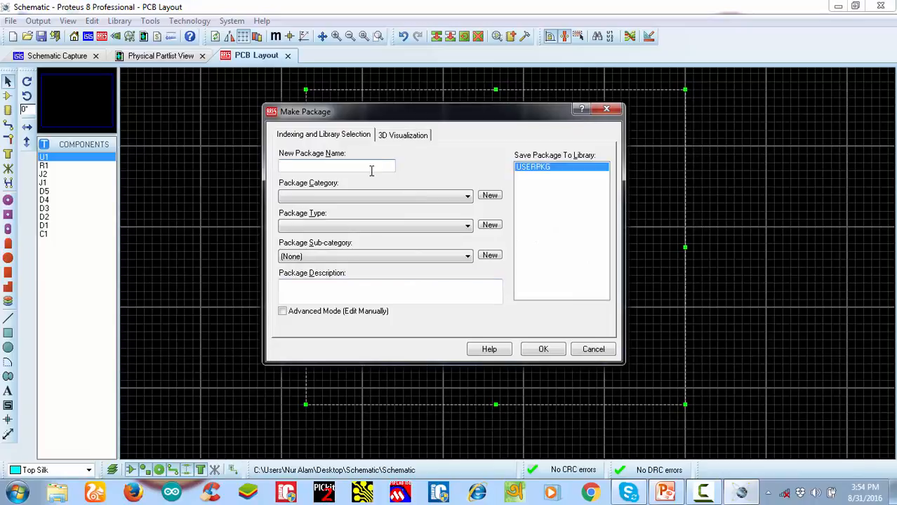
Name the new package LEDGG, set its category to Miscellaneous and open the package type choices
{"action": "type", "text": "LEDGGG"}
{"action": "key", "text": "BackSpace"}
{"action": "left_click", "coordinate": [407, 195]}
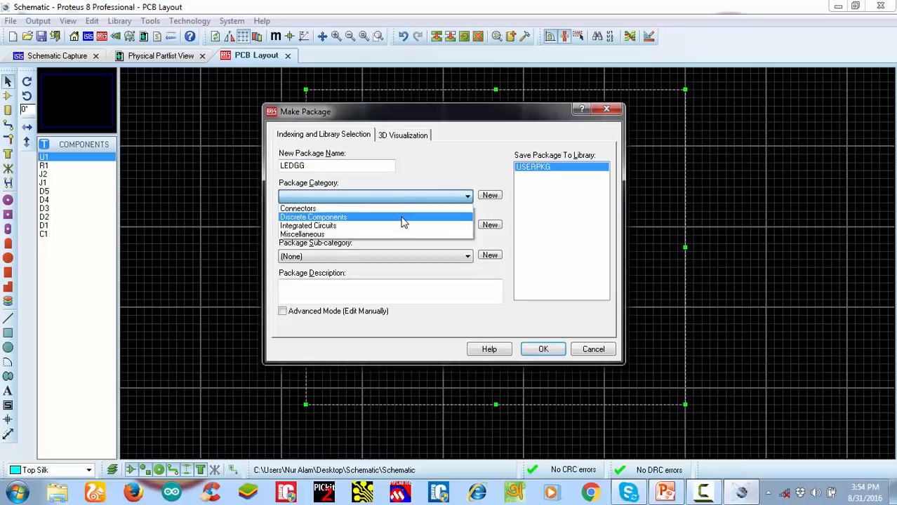
{"action": "left_click", "coordinate": [387, 235]}
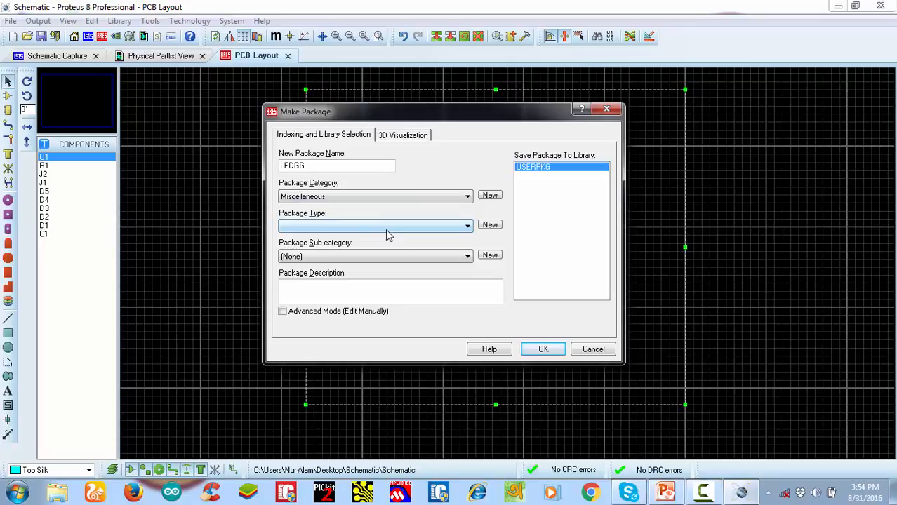
{"action": "left_click", "coordinate": [402, 226]}
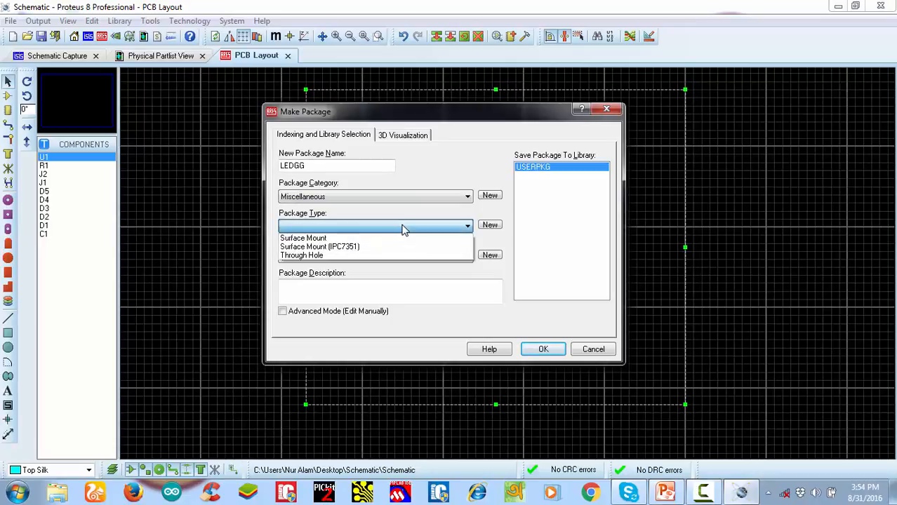
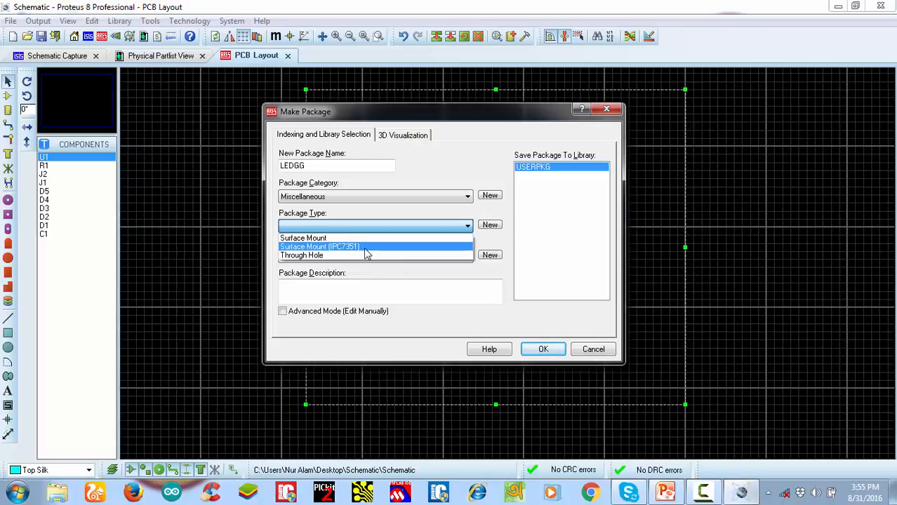
Set the package type to Through Hole, save the LEDGG package, and delete the original drawing from the board
{"action": "left_click", "coordinate": [363, 255]}
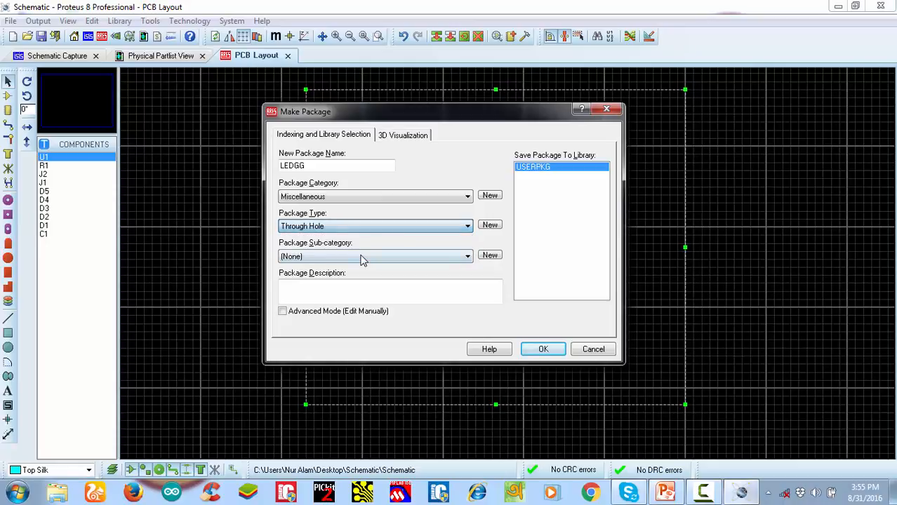
{"action": "left_click", "coordinate": [541, 349]}
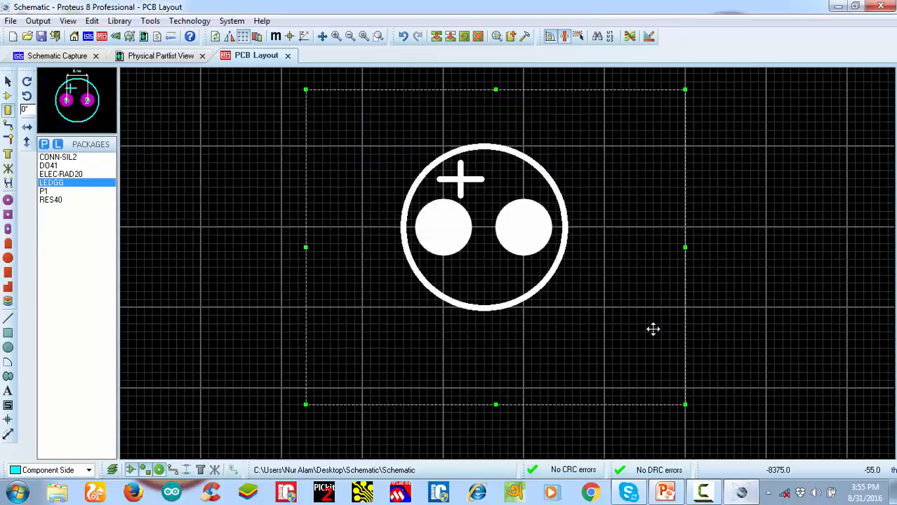
{"action": "key", "text": "Delete"}
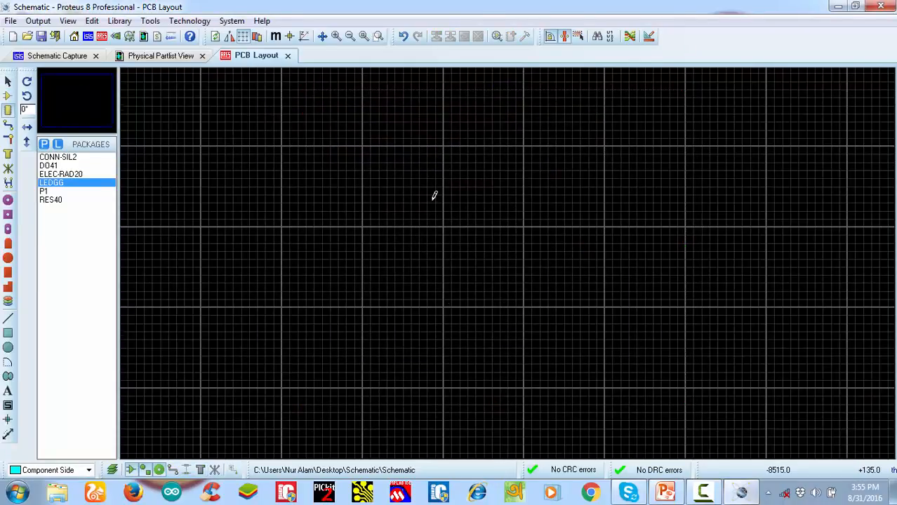
{"action": "scroll", "coordinate": [434, 196], "scroll_direction": "down", "scroll_amount": 4}
{"action": "scroll", "coordinate": [425, 249], "scroll_direction": "down", "scroll_amount": 3}
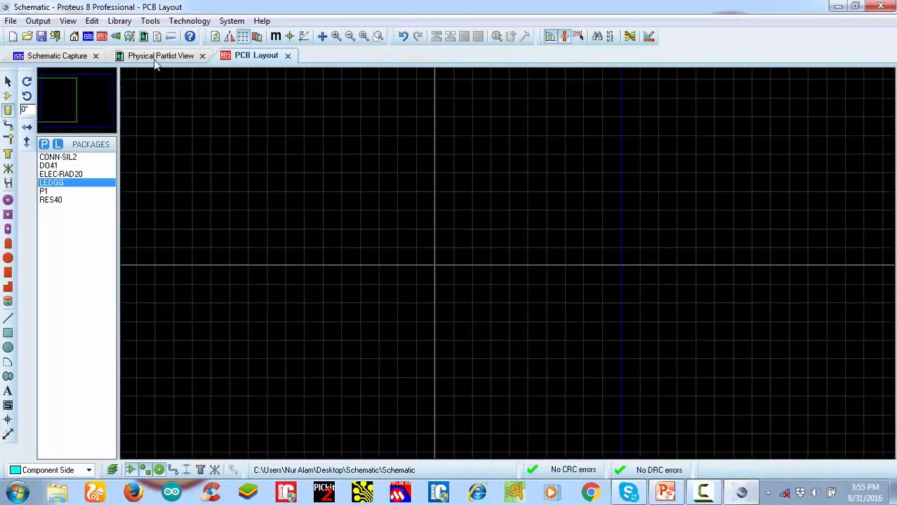
Check which components in the physical parts list have a package assigned and compare with the schematic
{"action": "left_click", "coordinate": [144, 40]}
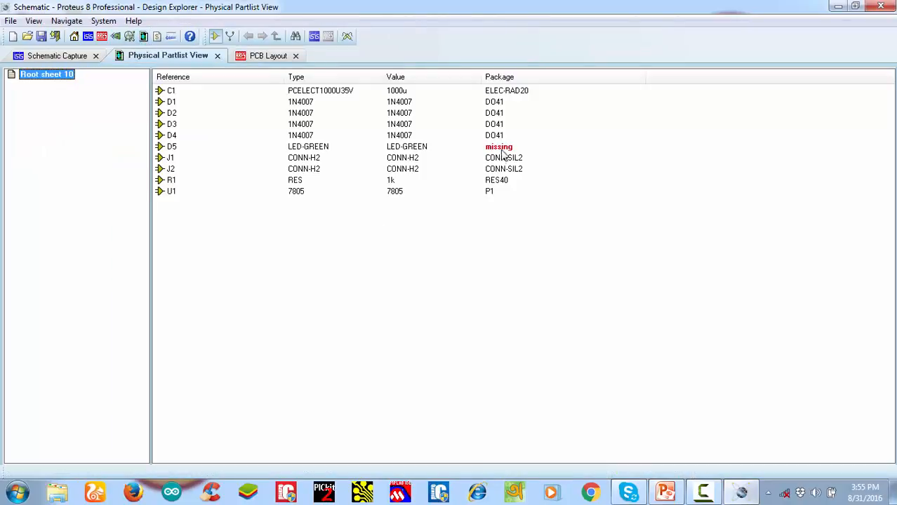
{"action": "left_click", "coordinate": [60, 56]}
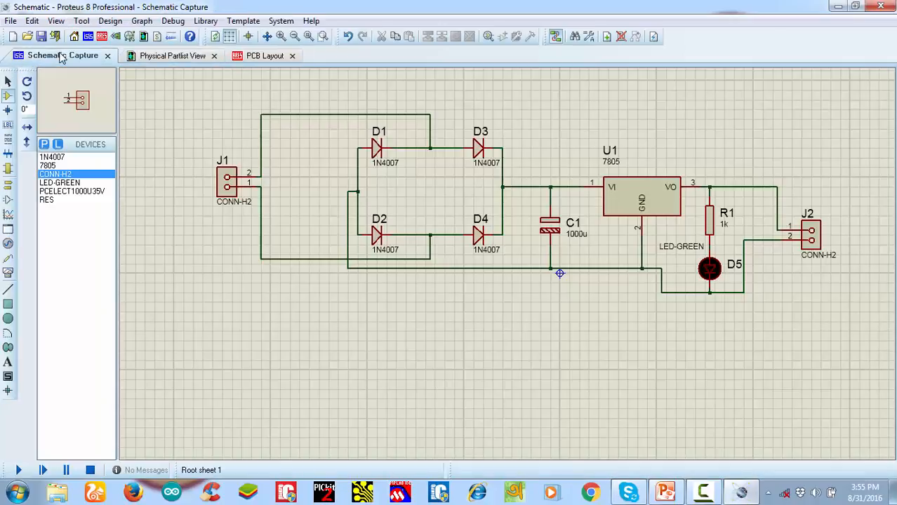
{"action": "left_click", "coordinate": [182, 59]}
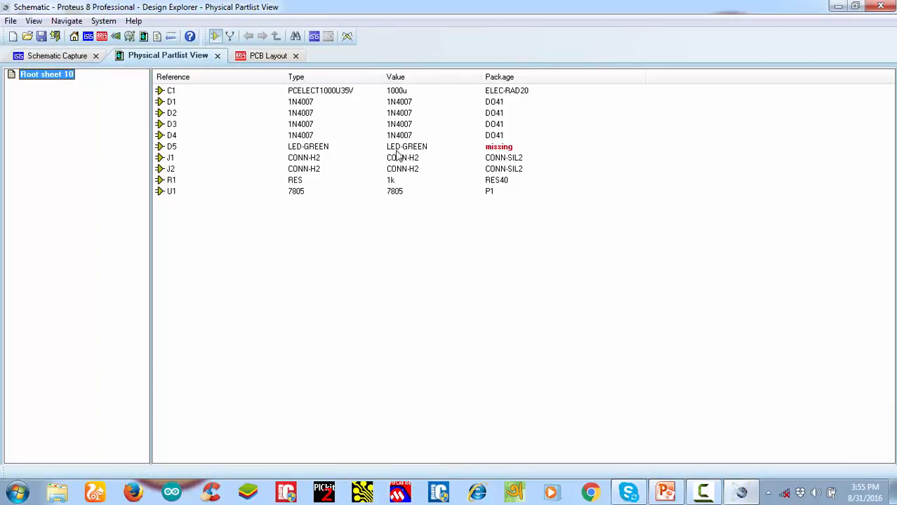
Start making a device from LED D5 on the schematic and open its PCB packaging definition for editing
{"action": "left_click", "coordinate": [61, 56]}
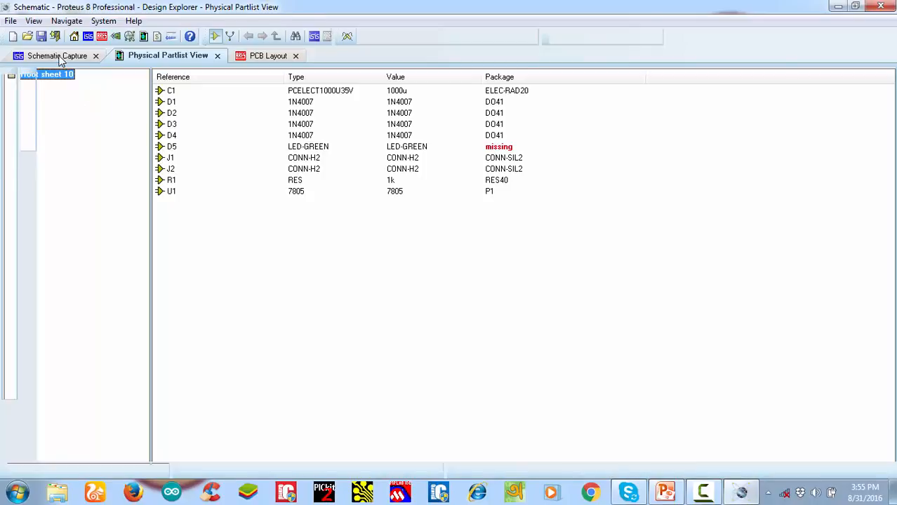
{"action": "scroll", "coordinate": [711, 271], "scroll_direction": "up", "scroll_amount": 2}
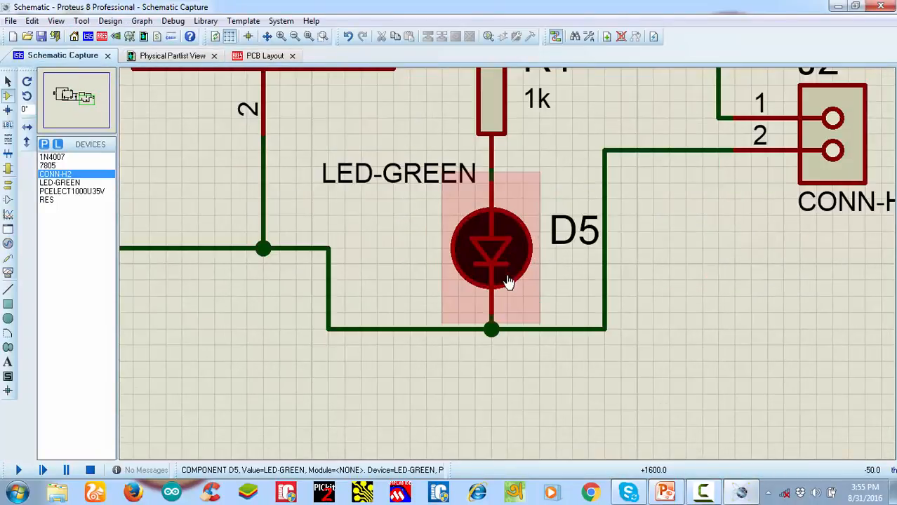
{"action": "right_click", "coordinate": [493, 254]}
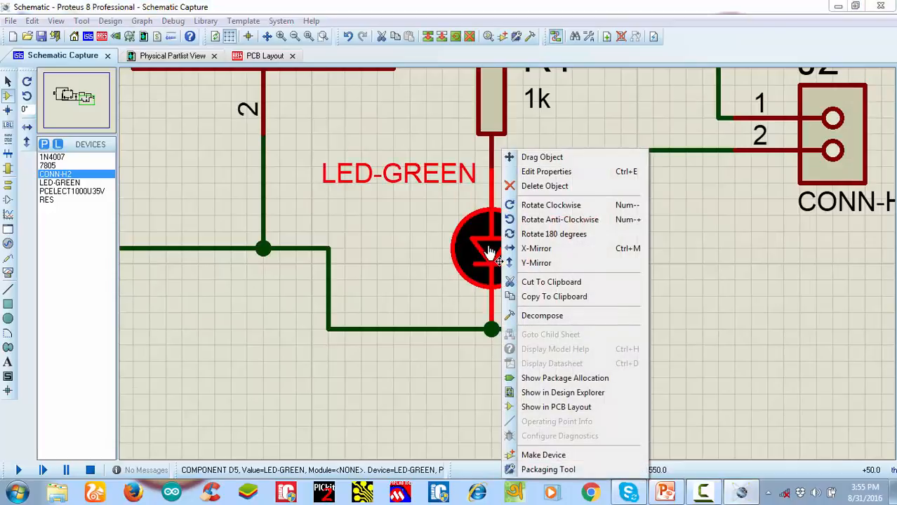
{"action": "left_click", "coordinate": [543, 454]}
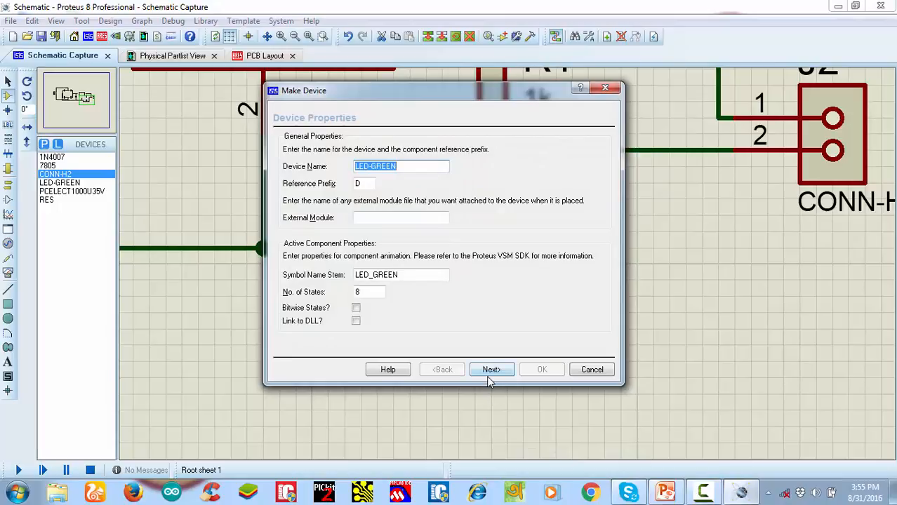
{"action": "left_click", "coordinate": [490, 374]}
{"action": "left_click", "coordinate": [298, 345]}
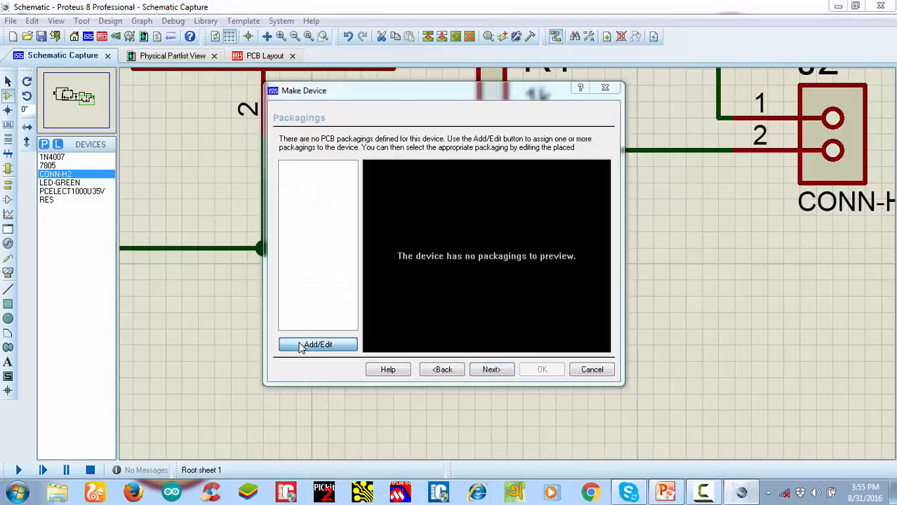
Find the LEDGG package with the keyword "ledgg" and add it as the device's packaging
{"action": "left_click", "coordinate": [354, 97]}
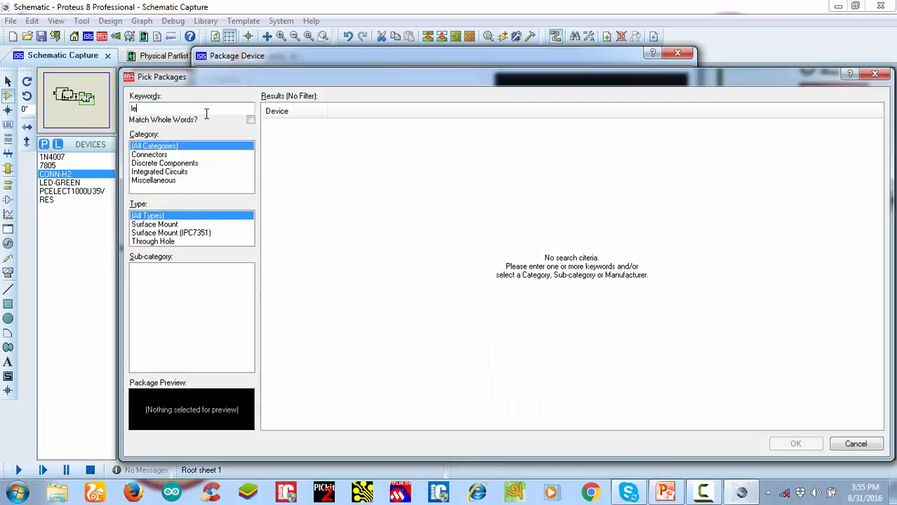
{"action": "type", "text": "ledgg"}
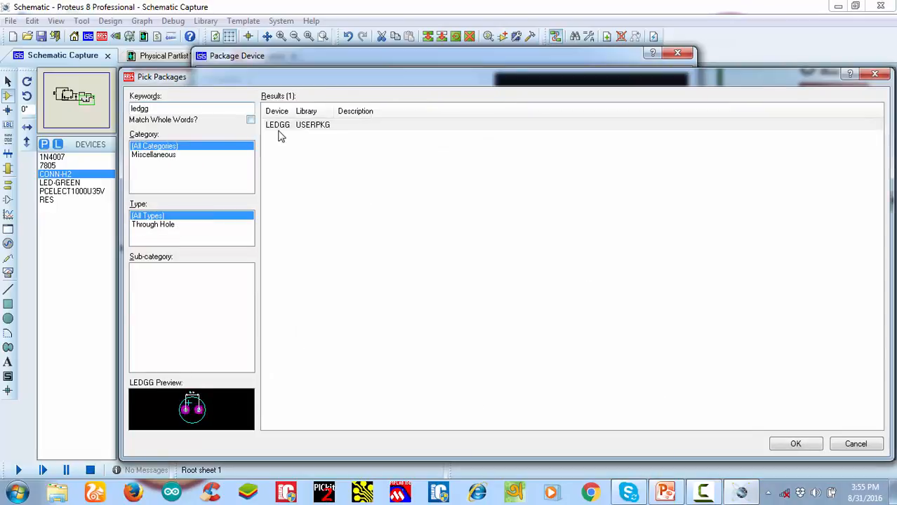
{"action": "double_click", "coordinate": [293, 128]}
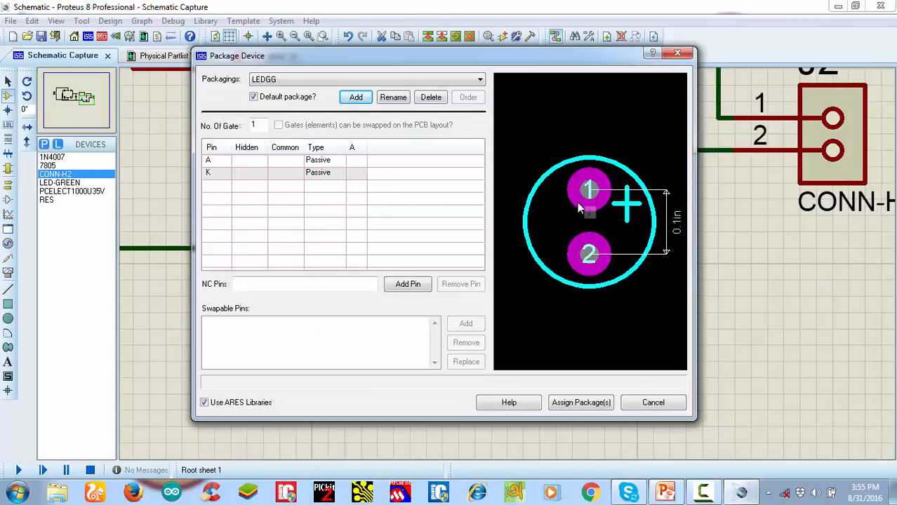
Map pin A to pad 1 and pin K to pad 2, and assign the package to the device
{"action": "left_click", "coordinate": [356, 161]}
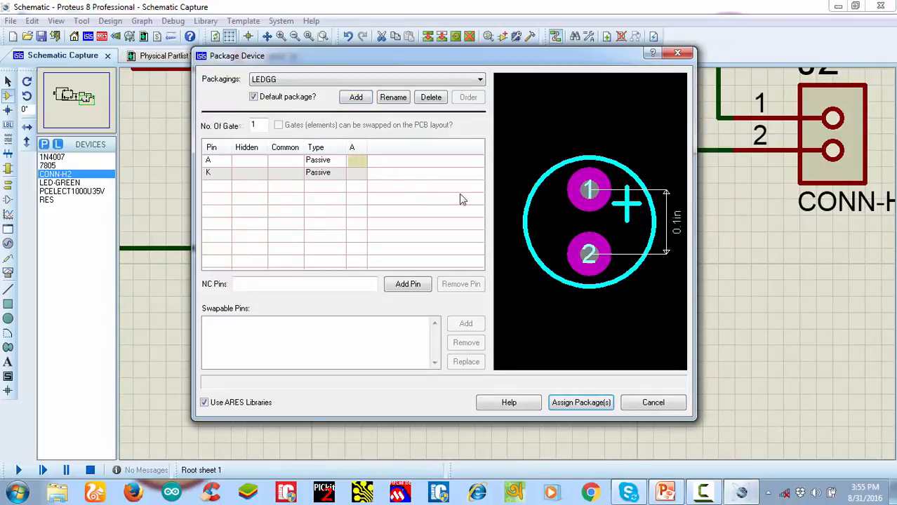
{"action": "left_click", "coordinate": [594, 200]}
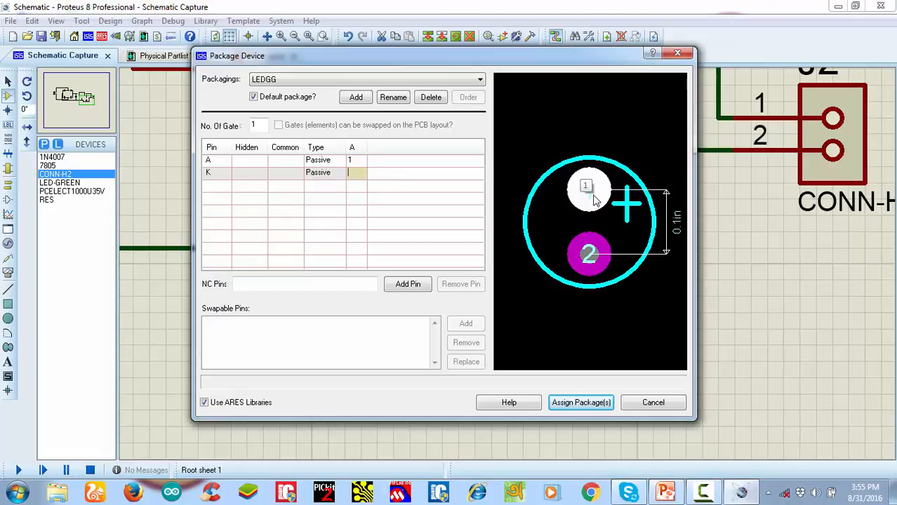
{"action": "left_click", "coordinate": [591, 251]}
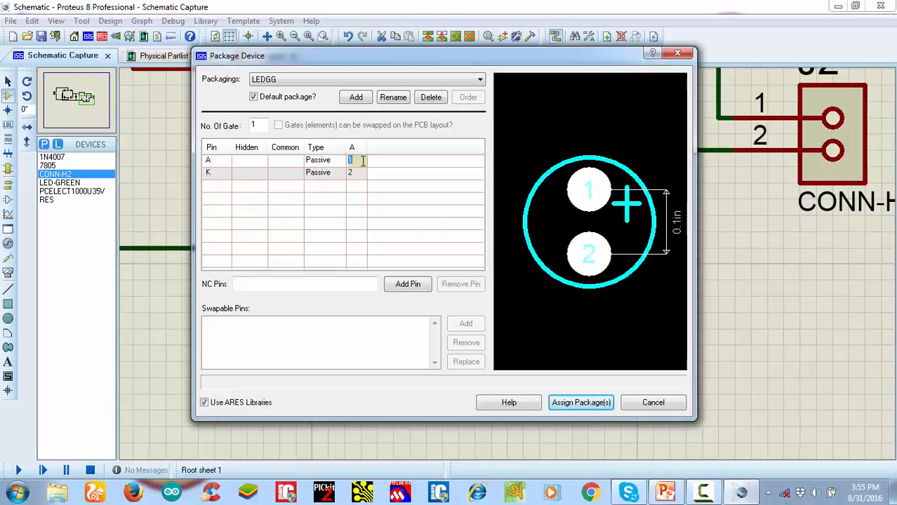
{"action": "left_click", "coordinate": [555, 403]}
Complete the LED-GREEN device definition with its default properties and save it to the CM3_NXP library
{"action": "left_click", "coordinate": [491, 369]}
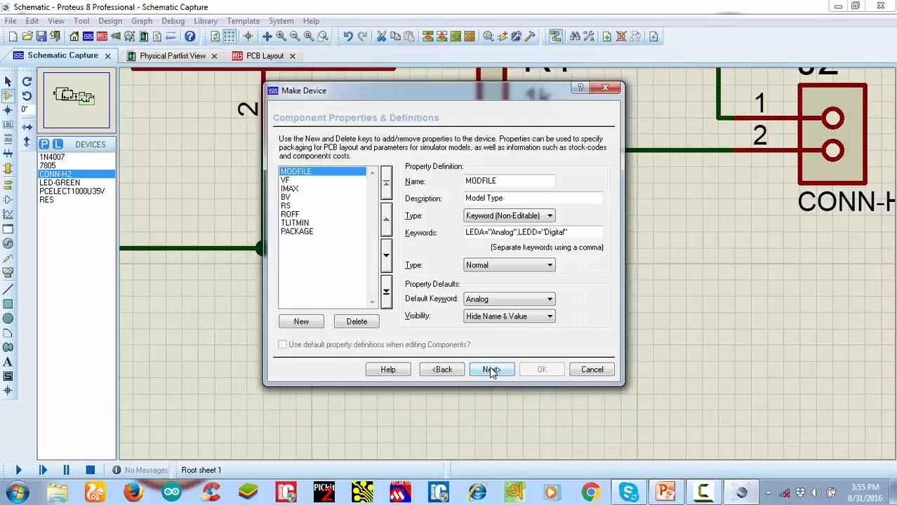
{"action": "left_click", "coordinate": [491, 370]}
{"action": "left_click", "coordinate": [491, 369]}
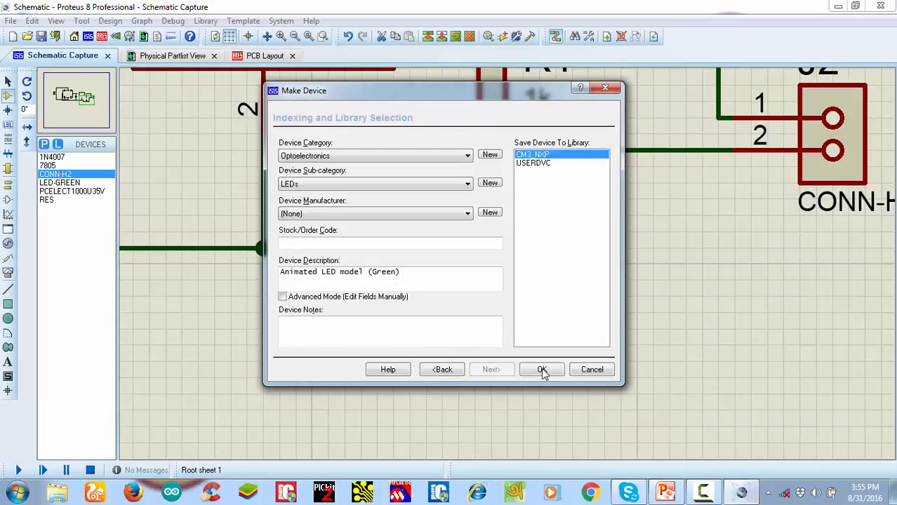
{"action": "left_click", "coordinate": [541, 369]}
{"action": "left_click", "coordinate": [422, 268]}
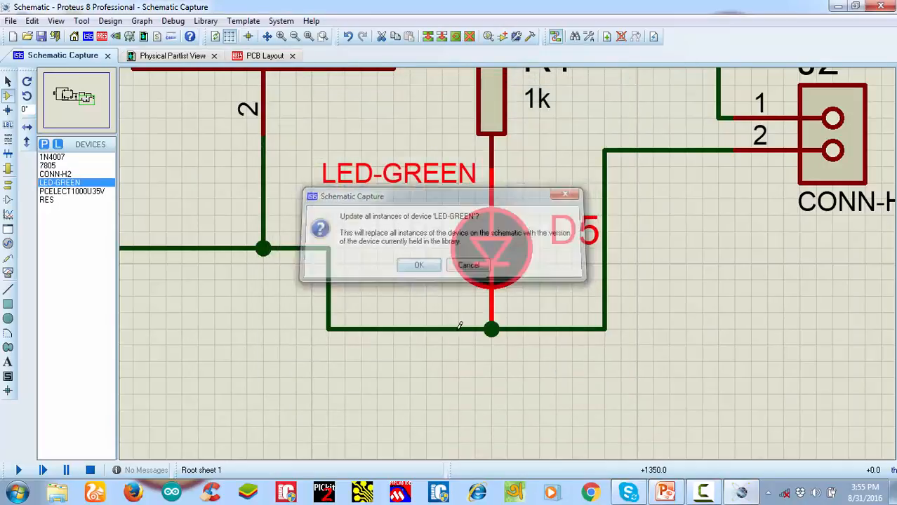
Check D5's package in the physical parts list and inspect the PCB layout
{"action": "left_click", "coordinate": [143, 38]}
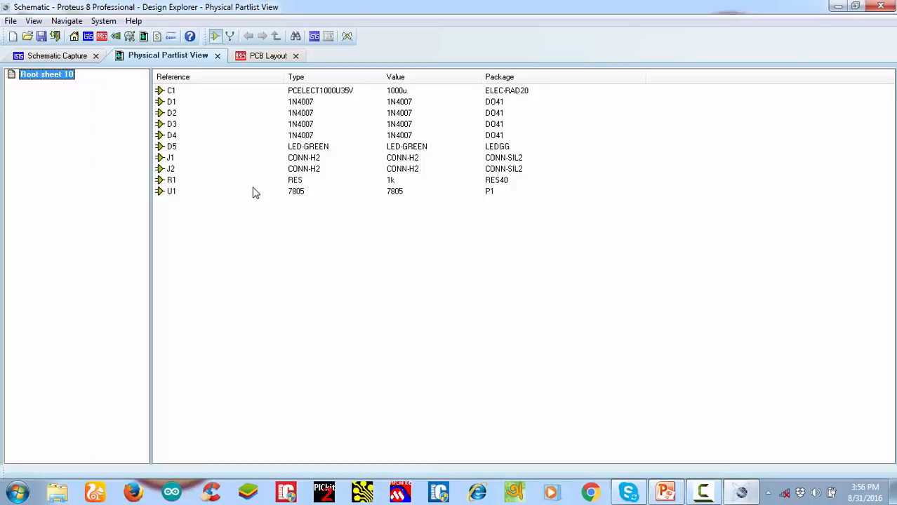
{"action": "left_click", "coordinate": [263, 56]}
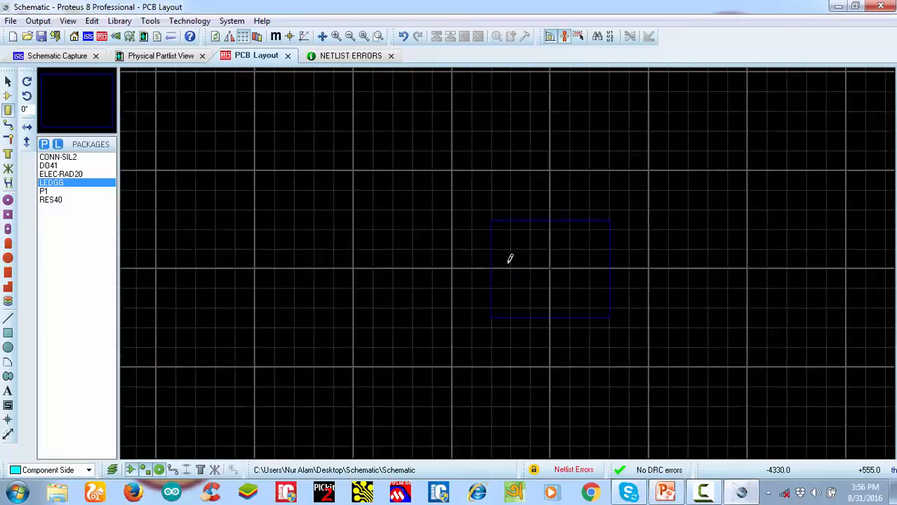
{"action": "scroll", "coordinate": [510, 259], "scroll_direction": "up", "scroll_amount": 2}
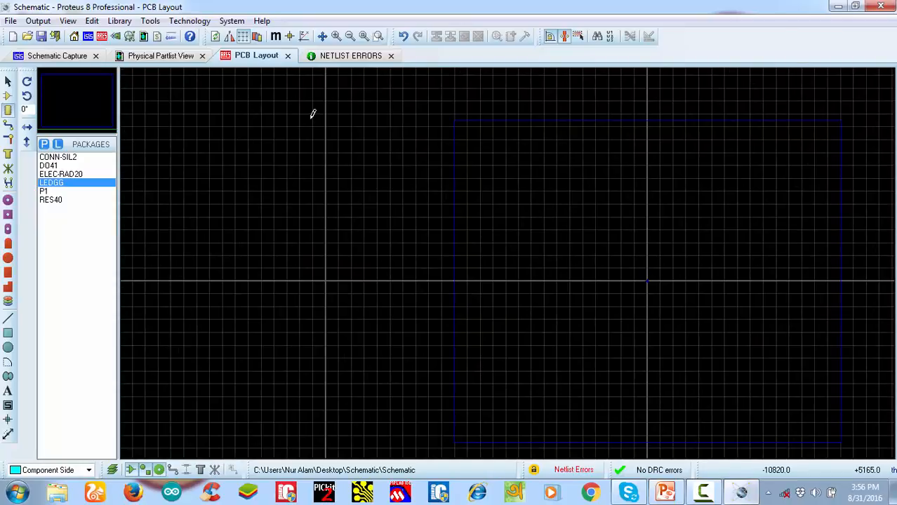
Save the project, close Proteus, and reopen the project from the Schematic folder on the desktop
{"action": "left_click", "coordinate": [42, 37]}
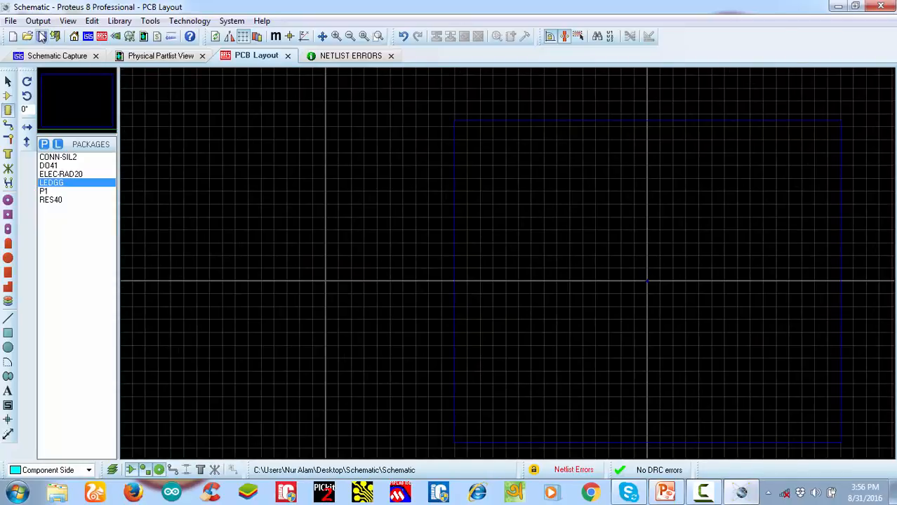
{"action": "left_click", "coordinate": [888, 7]}
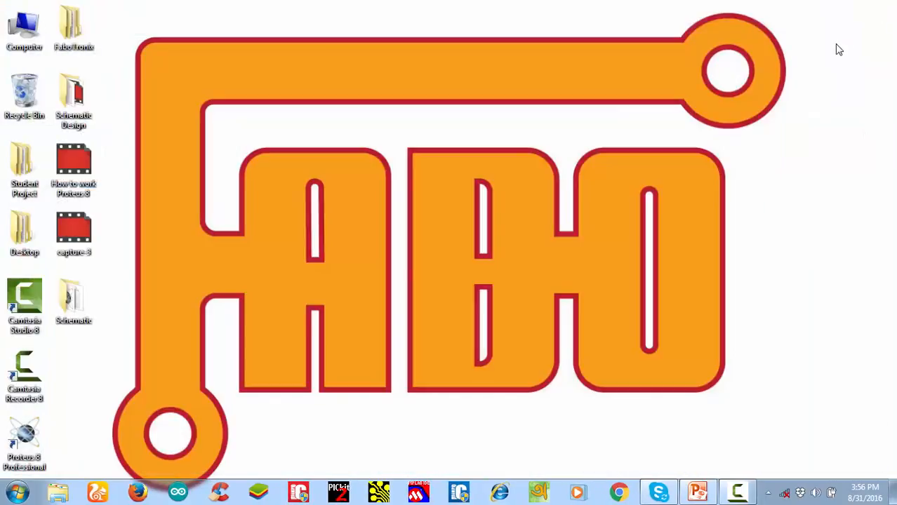
{"action": "double_click", "coordinate": [74, 301]}
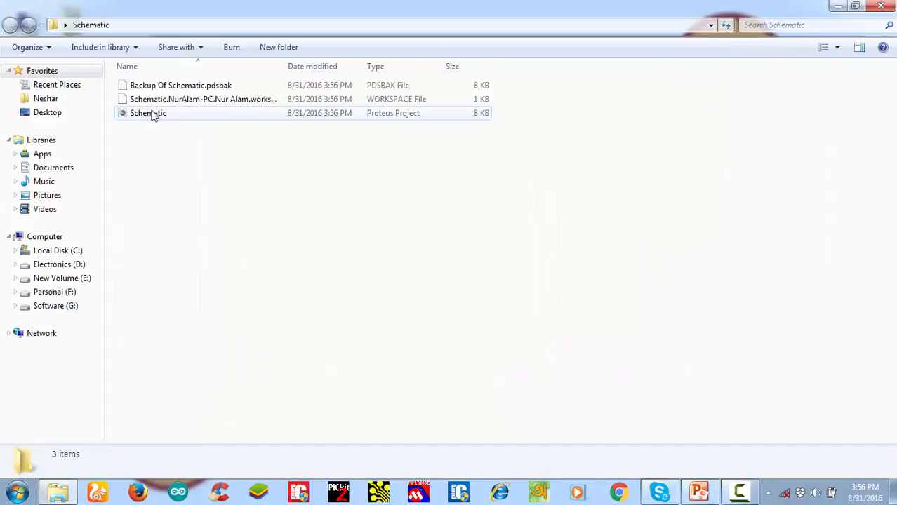
{"action": "double_click", "coordinate": [153, 114]}
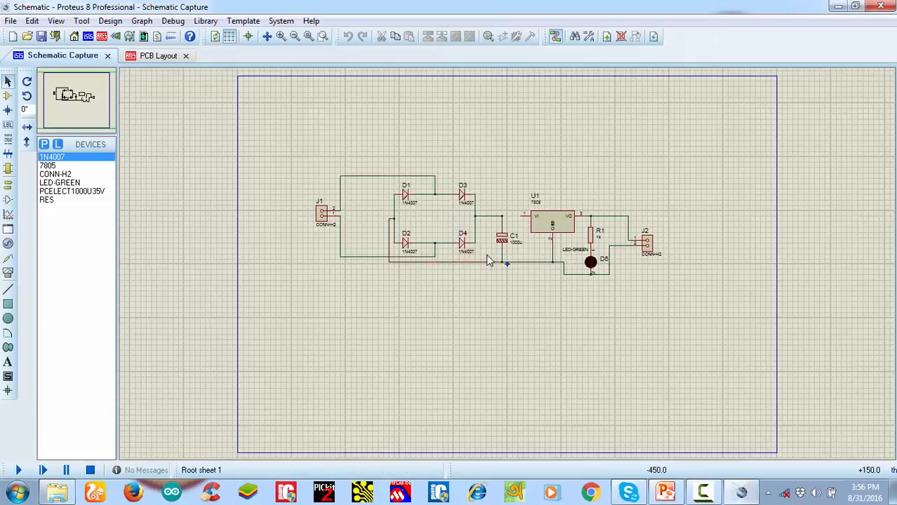
Wire C1's upper node to U1's VI pin, check the PCB layout, and save the project
{"action": "scroll", "coordinate": [487, 256], "scroll_direction": "up", "scroll_amount": 1}
{"action": "left_click", "coordinate": [527, 275]}
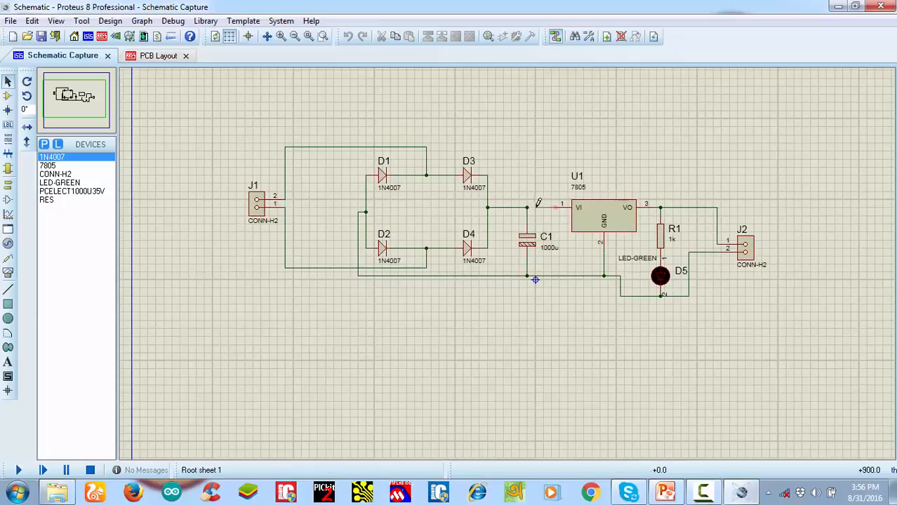
{"action": "left_click", "coordinate": [160, 56]}
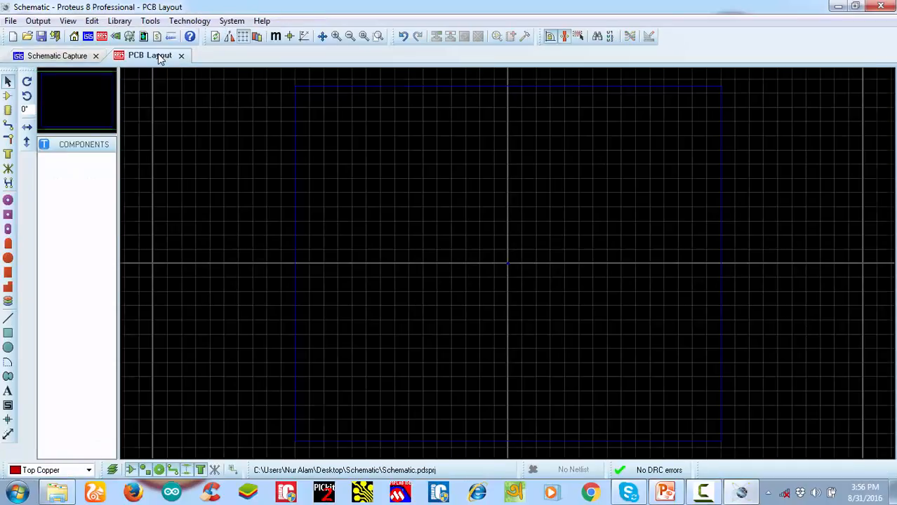
{"action": "left_click", "coordinate": [63, 55]}
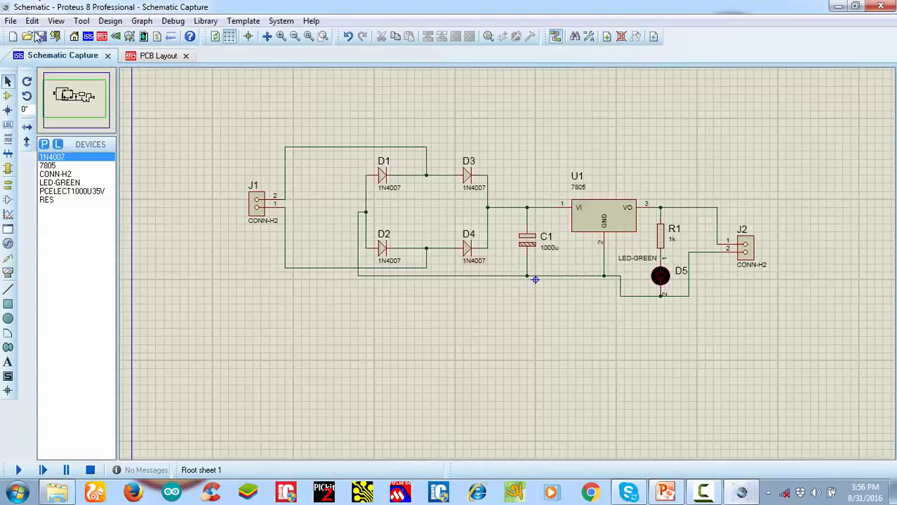
{"action": "key", "text": "ctrl+s"}
{"action": "scroll", "coordinate": [499, 234], "scroll_direction": "up", "scroll_amount": 1}
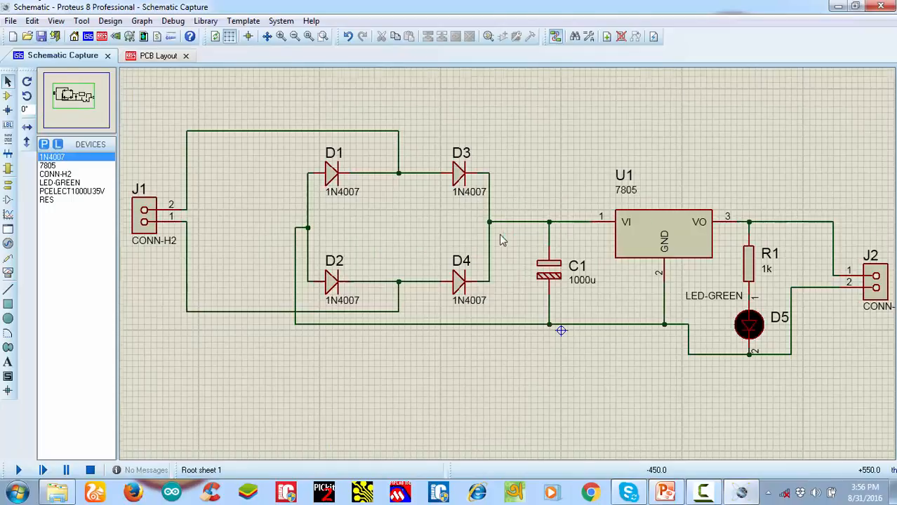
{"action": "scroll", "coordinate": [562, 318], "scroll_direction": "down", "scroll_amount": 1}
{"action": "scroll", "coordinate": [563, 317], "scroll_direction": "up", "scroll_amount": 1}
{"action": "scroll", "coordinate": [562, 317], "scroll_direction": "down", "scroll_amount": 1}
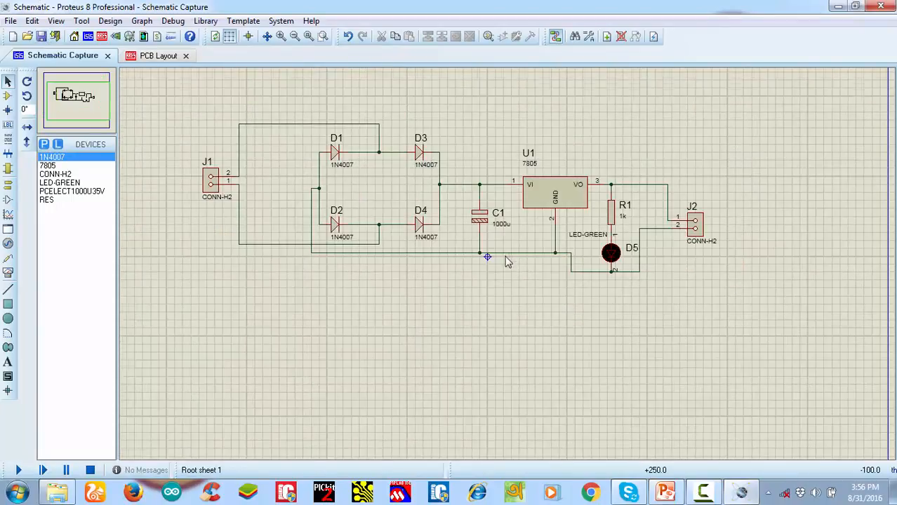
{"action": "scroll", "coordinate": [509, 271], "scroll_direction": "up", "scroll_amount": 1}
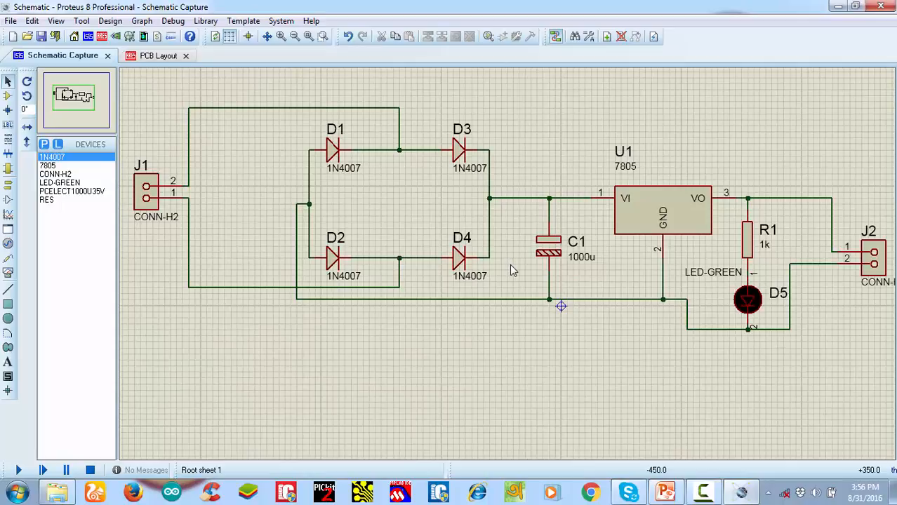
{"action": "scroll", "coordinate": [511, 271], "scroll_direction": "down", "scroll_amount": 1}
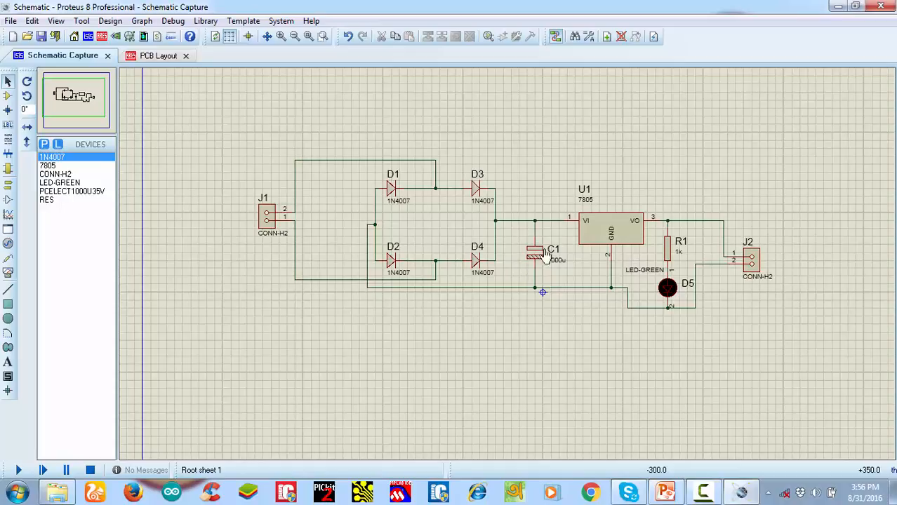
Open the PCB layout and look through its list of board layers
{"action": "left_click", "coordinate": [167, 59]}
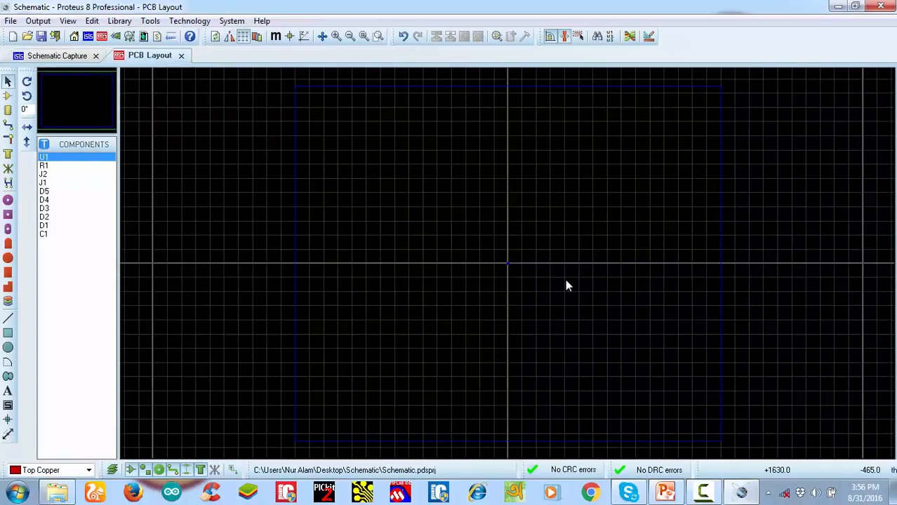
{"action": "scroll", "coordinate": [539, 269], "scroll_direction": "up", "scroll_amount": 2}
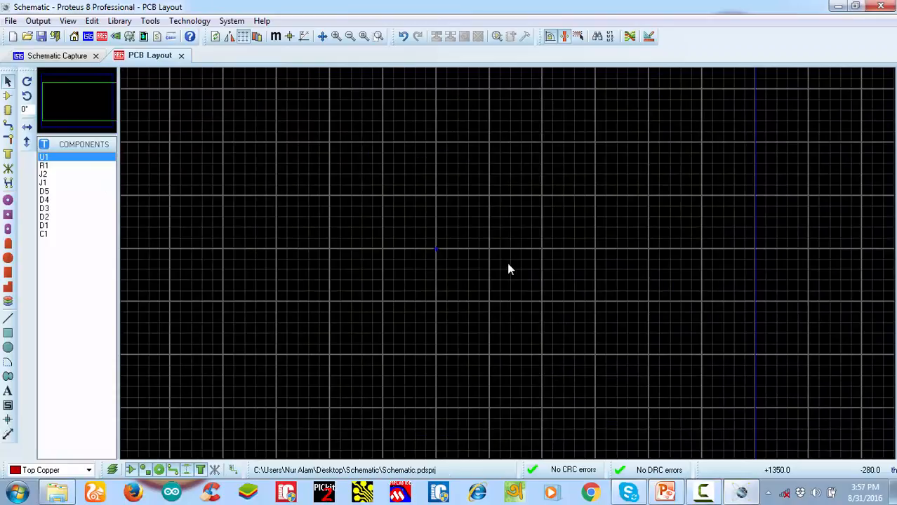
{"action": "left_click", "coordinate": [8, 98]}
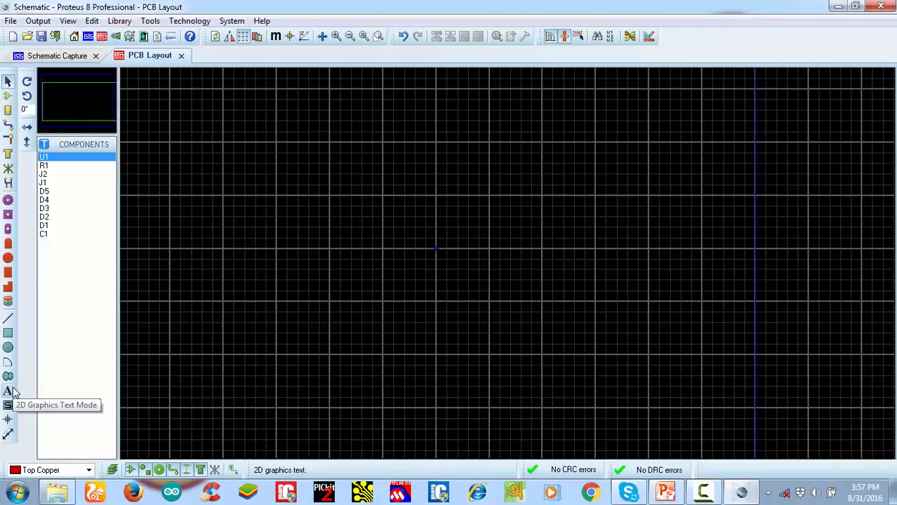
{"action": "left_click", "coordinate": [89, 470]}
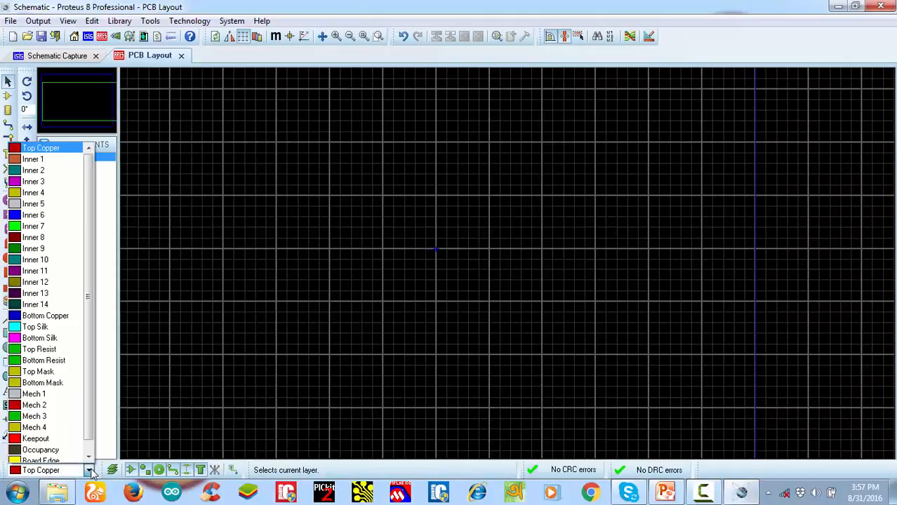
{"action": "scroll", "coordinate": [91, 268], "scroll_direction": "up", "scroll_amount": 1}
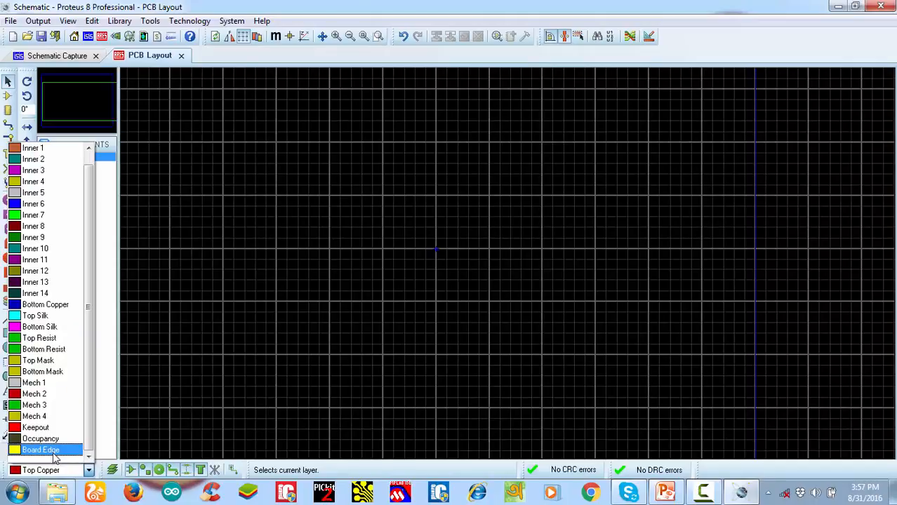
{"action": "left_click", "coordinate": [254, 192]}
{"action": "scroll", "coordinate": [487, 281], "scroll_direction": "up", "scroll_amount": 3}
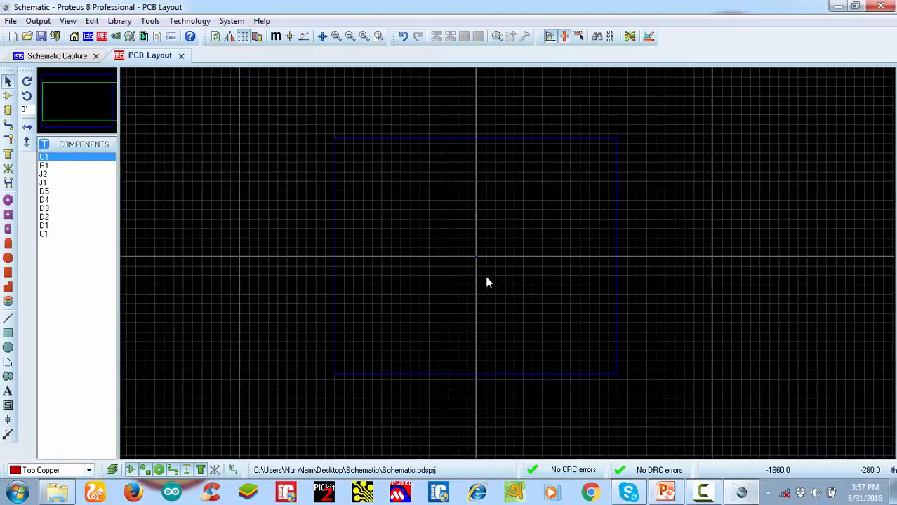
{"action": "scroll", "coordinate": [495, 264], "scroll_direction": "up", "scroll_amount": 4}
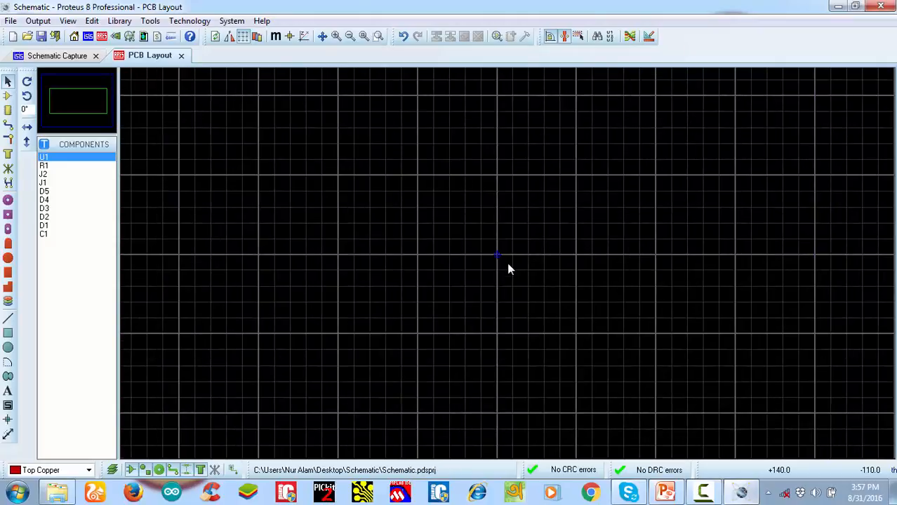
Draw a rectangular board outline on the Board Edge layer around the origin, about four major grid squares wide and 2.6 high
{"action": "left_click", "coordinate": [88, 470]}
{"action": "left_click", "coordinate": [64, 452]}
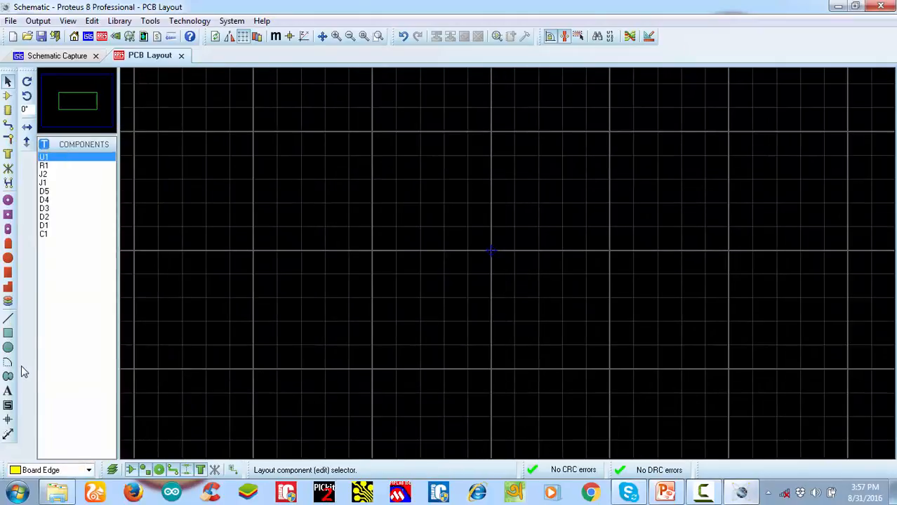
{"action": "left_click", "coordinate": [8, 333]}
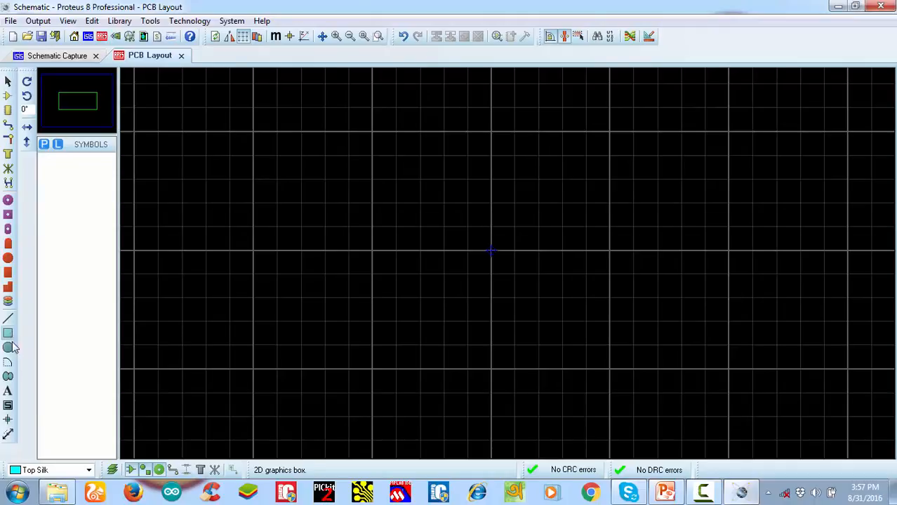
{"action": "left_click", "coordinate": [79, 470]}
{"action": "left_click", "coordinate": [70, 457]}
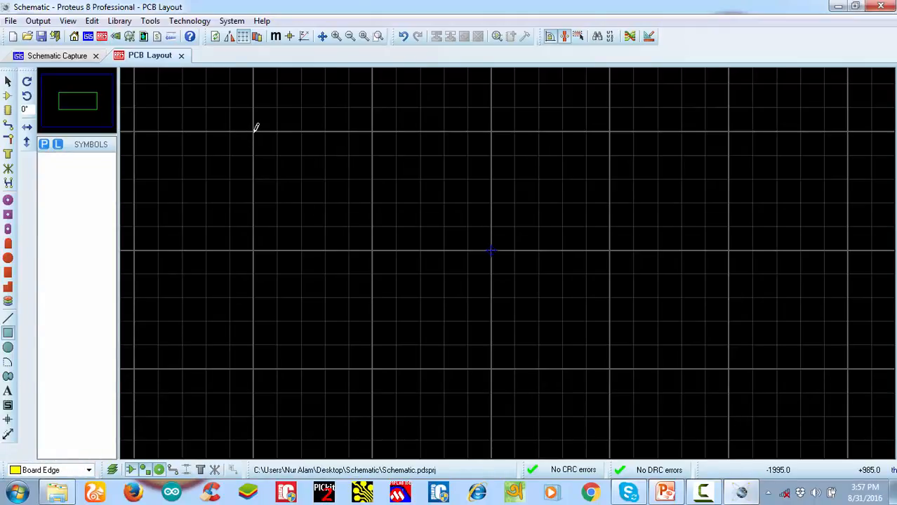
{"action": "left_click_drag", "start_coordinate": [254, 131], "coordinate": [730, 437]}
{"action": "scroll", "coordinate": [536, 278], "scroll_direction": "down", "scroll_amount": 2}
{"action": "scroll", "coordinate": [509, 259], "scroll_direction": "up", "scroll_amount": 2}
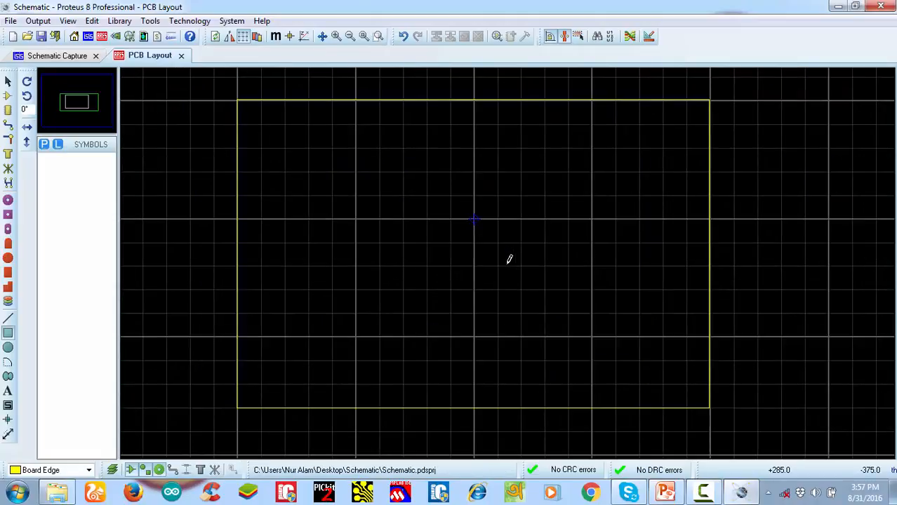
Preview the empty board in the 3D Visualizer and return to the PCB layout
{"action": "left_click", "coordinate": [120, 38]}
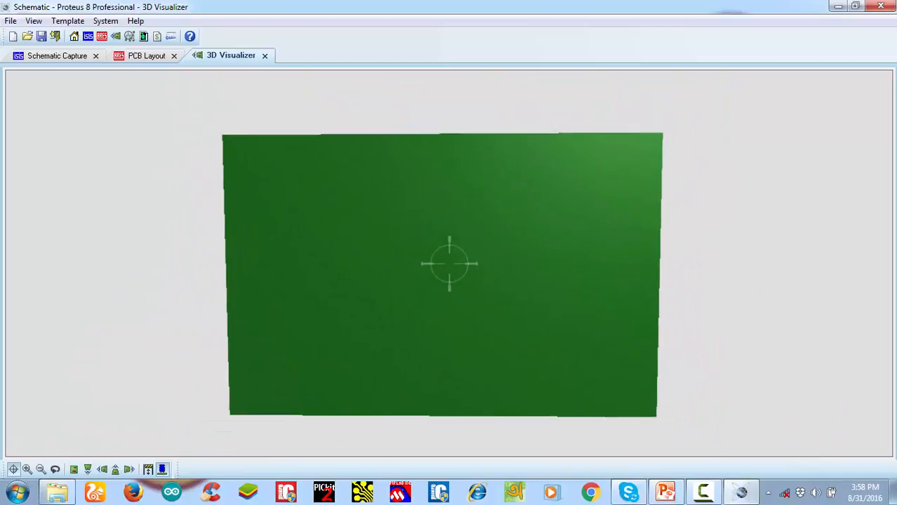
{"action": "left_click", "coordinate": [145, 59]}
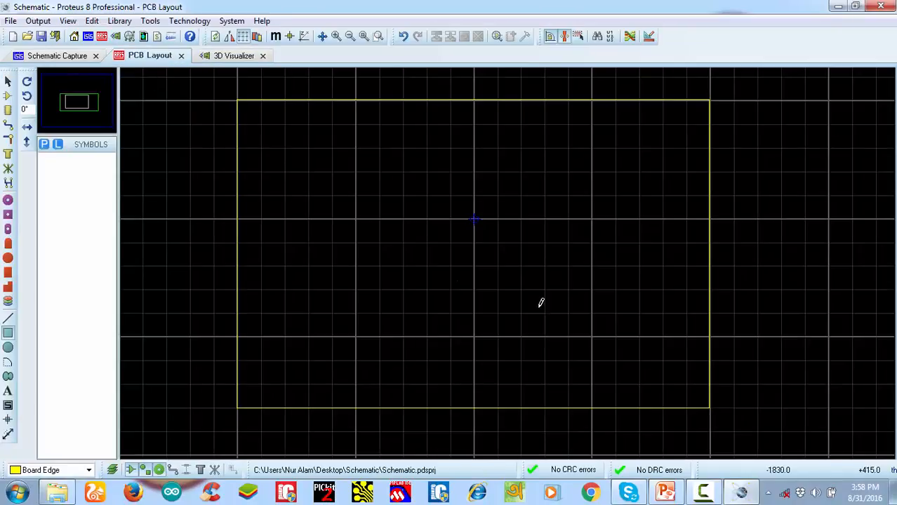
{"action": "scroll", "coordinate": [542, 291], "scroll_direction": "down", "scroll_amount": 1}
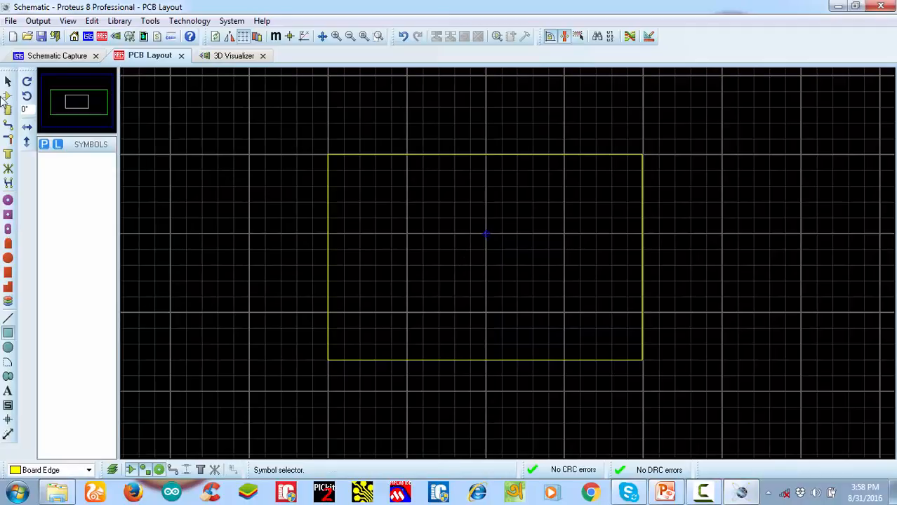
Place diodes D1 to D4 in a vertical column inside the board outline, with D1 and D2 above D3 and D4
{"action": "left_click", "coordinate": [11, 99]}
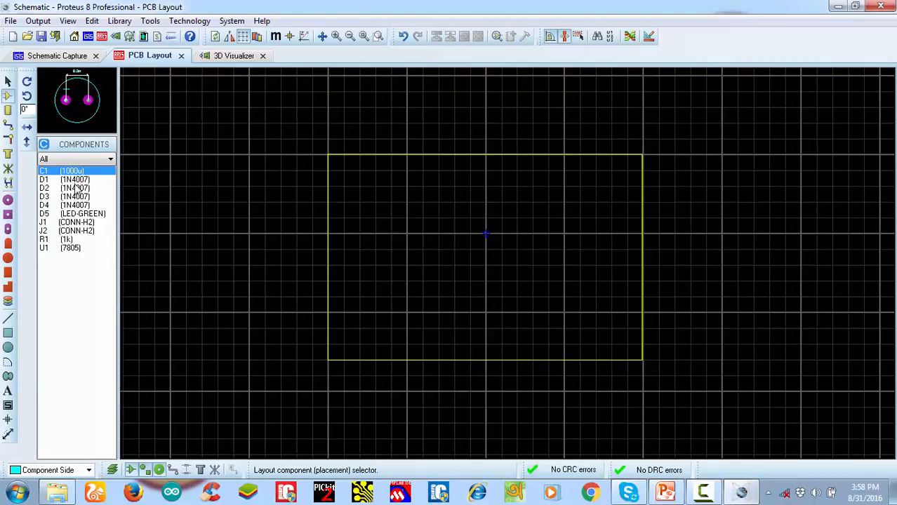
{"action": "left_click", "coordinate": [76, 188]}
{"action": "left_click", "coordinate": [76, 180]}
{"action": "left_click", "coordinate": [386, 231]}
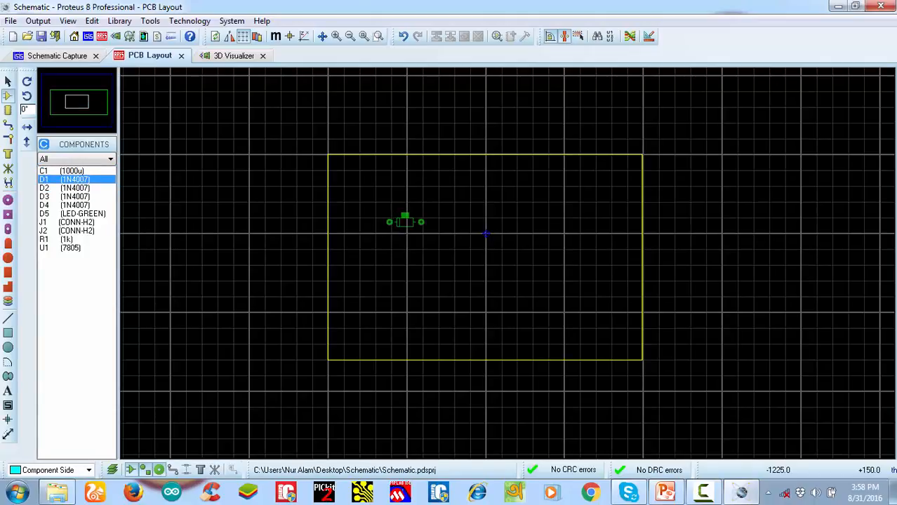
{"action": "scroll", "coordinate": [391, 228], "scroll_direction": "up", "scroll_amount": 1}
{"action": "scroll", "coordinate": [507, 264], "scroll_direction": "up", "scroll_amount": 1}
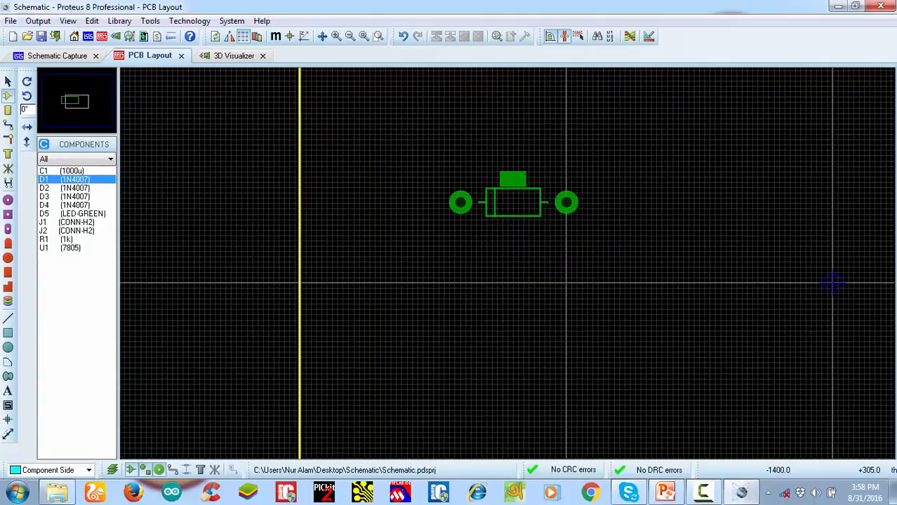
{"action": "scroll", "coordinate": [464, 211], "scroll_direction": "down", "scroll_amount": 1}
{"action": "left_click", "coordinate": [478, 224]}
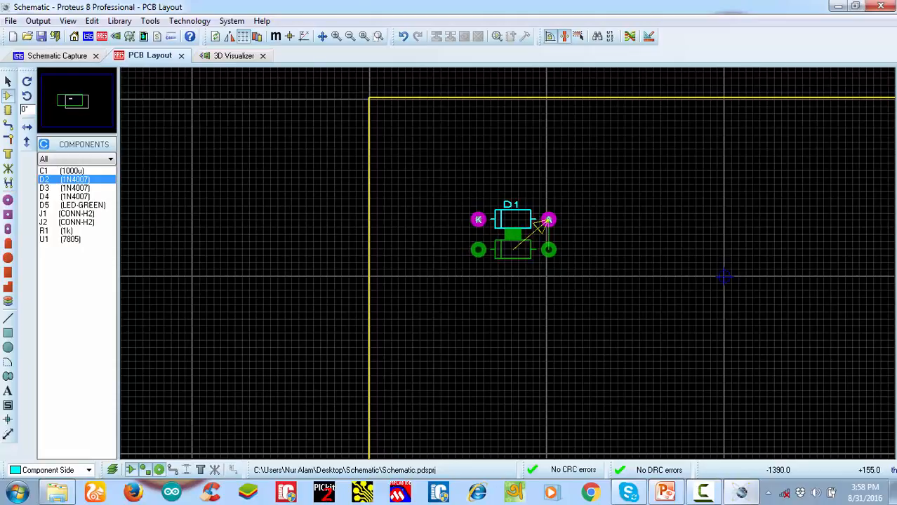
{"action": "left_click", "coordinate": [478, 249]}
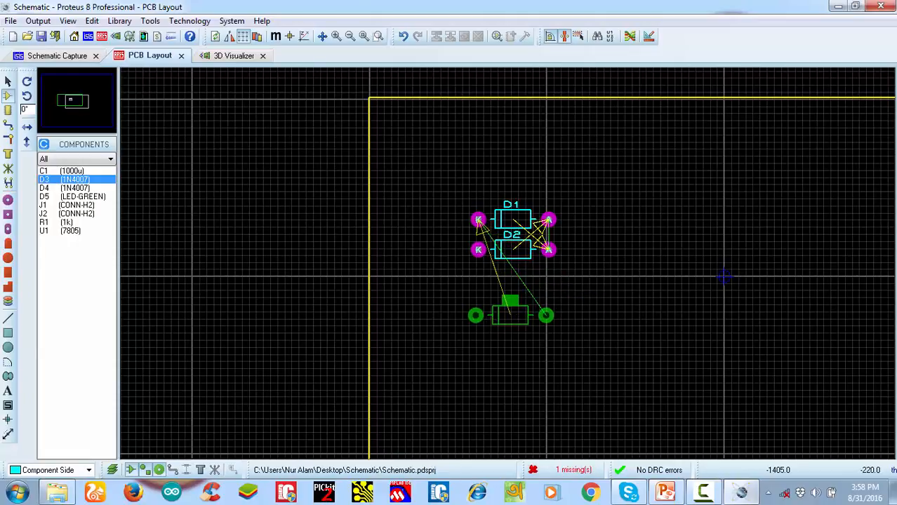
{"action": "left_click", "coordinate": [476, 315]}
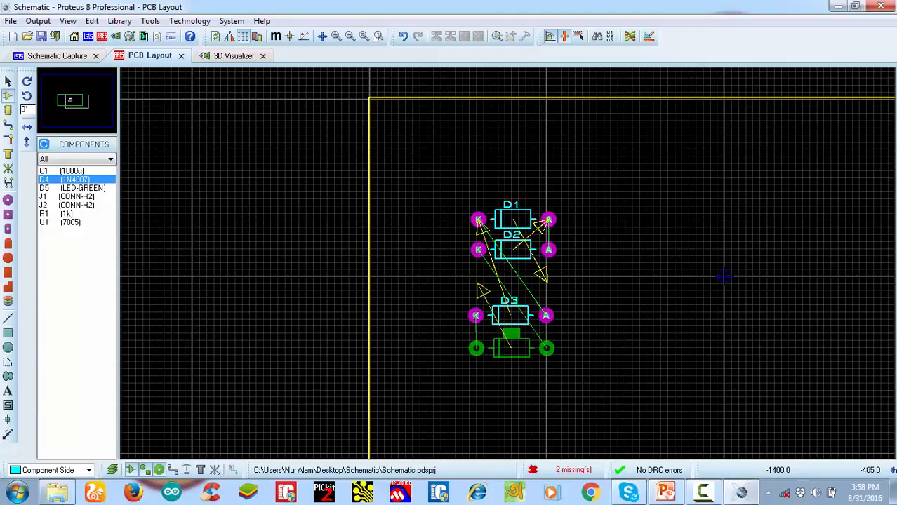
{"action": "left_click", "coordinate": [477, 348]}
{"action": "scroll", "coordinate": [500, 327], "scroll_direction": "down", "scroll_amount": 1}
{"action": "scroll", "coordinate": [513, 298], "scroll_direction": "up", "scroll_amount": 3}
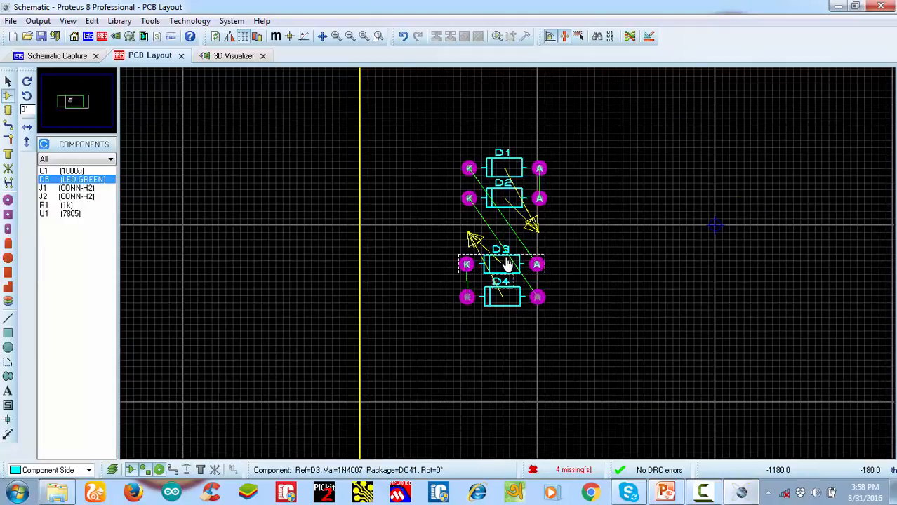
Nudge diode D4 so that its pads line up beneath those of D3
{"action": "scroll", "coordinate": [502, 256], "scroll_direction": "up", "scroll_amount": 1}
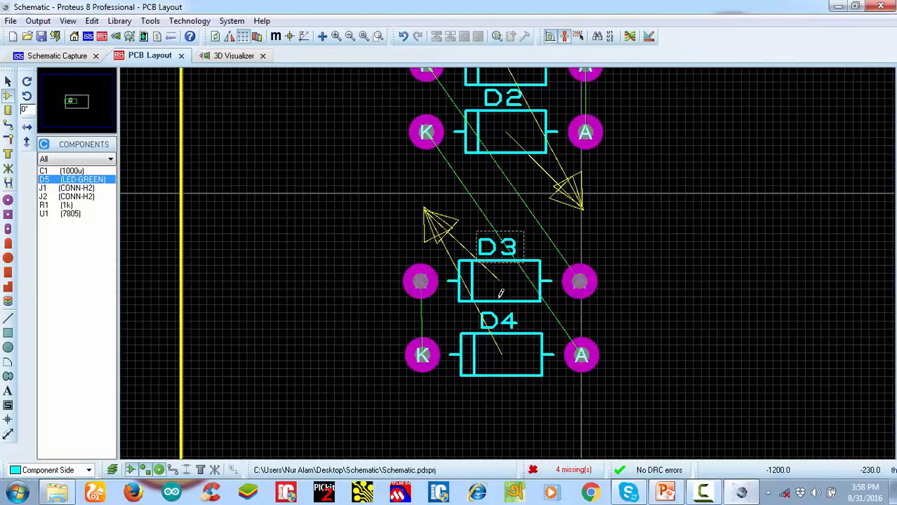
{"action": "left_click", "coordinate": [501, 340]}
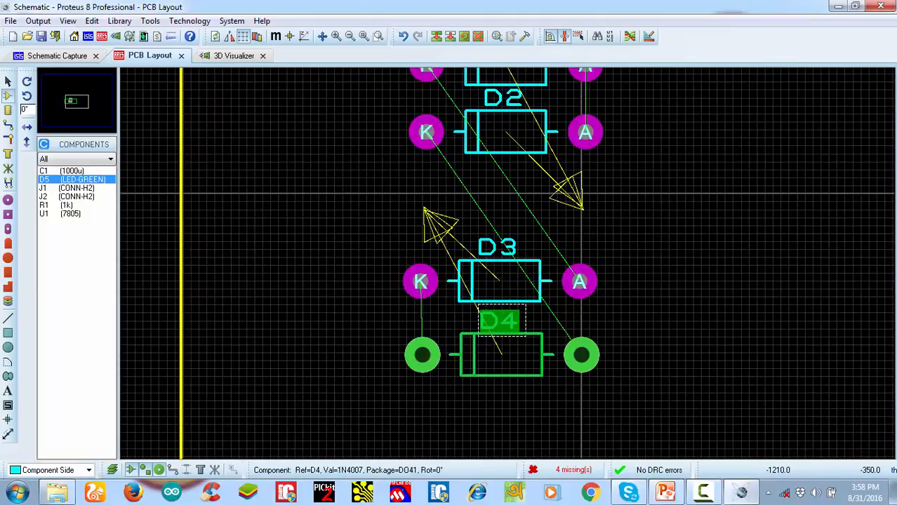
{"action": "left_click_drag", "start_coordinate": [526, 354], "coordinate": [525, 353]}
{"action": "left_click", "coordinate": [657, 312]}
{"action": "scroll", "coordinate": [558, 287], "scroll_direction": "down", "scroll_amount": 2}
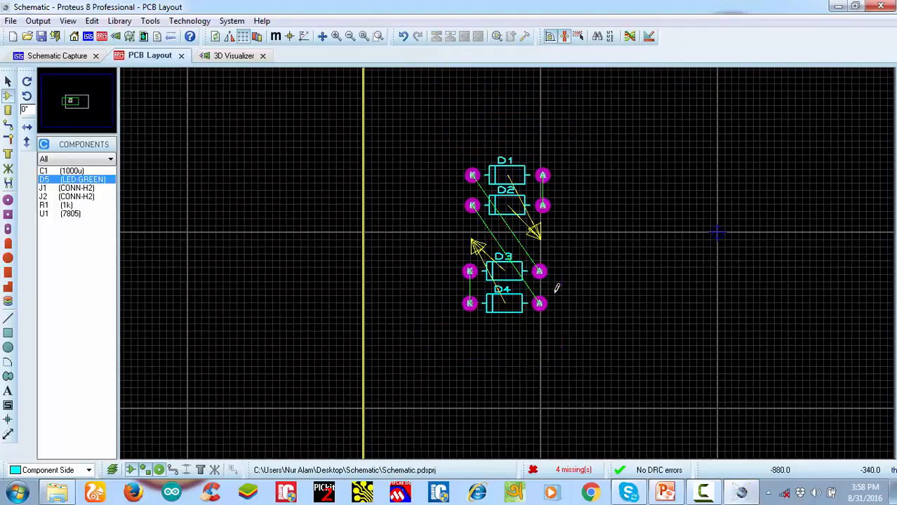
Move diodes D1 and D2 together down, closer to D3
{"action": "scroll", "coordinate": [512, 266], "scroll_direction": "up", "scroll_amount": 1}
{"action": "left_click_drag", "start_coordinate": [416, 86], "coordinate": [561, 215]}
{"action": "left_click_drag", "start_coordinate": [501, 181], "coordinate": [504, 222]}
Rotate diodes D3 and D4 together by 180 degrees
{"action": "left_click_drag", "start_coordinate": [601, 366], "coordinate": [387, 258]}
{"action": "right_click", "coordinate": [494, 276]}
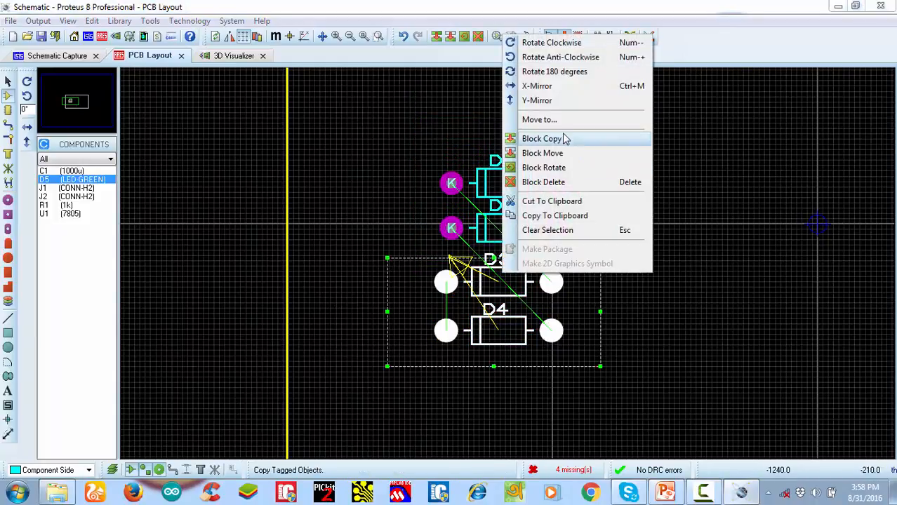
{"action": "left_click", "coordinate": [558, 72]}
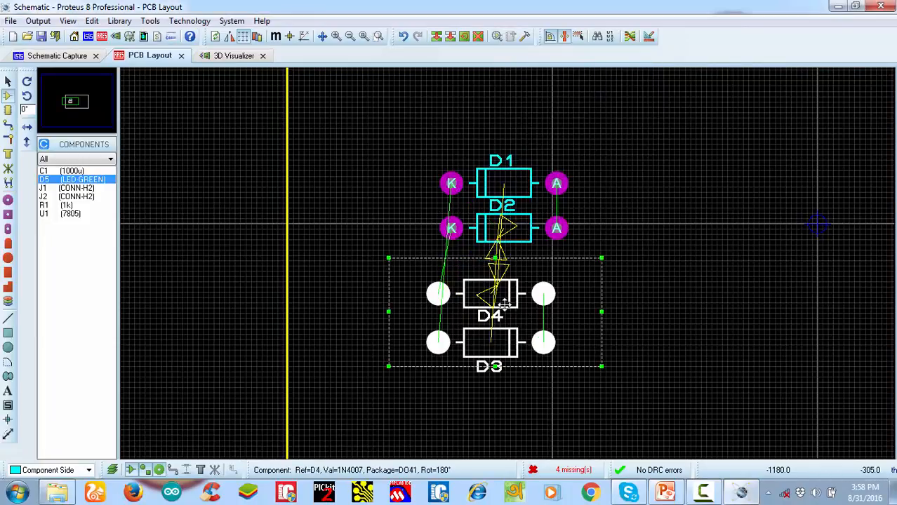
Move the D3 and D4 pair above D1 and align all four diodes' pads in one column
{"action": "left_click_drag", "start_coordinate": [505, 304], "coordinate": [504, 96]}
{"action": "left_click_drag", "start_coordinate": [511, 99], "coordinate": [518, 91]}
{"action": "scroll", "coordinate": [509, 264], "scroll_direction": "down", "scroll_amount": 2}
{"action": "scroll", "coordinate": [552, 305], "scroll_direction": "up", "scroll_amount": 1}
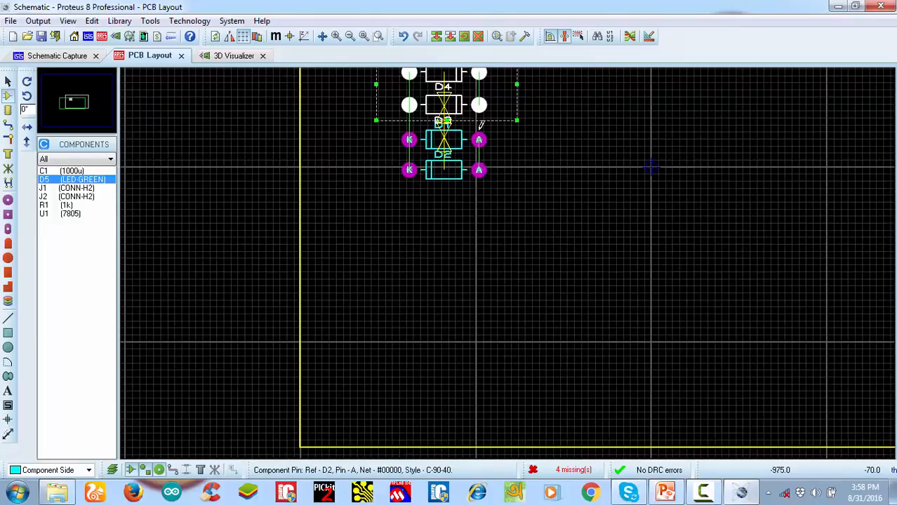
{"action": "scroll", "coordinate": [505, 224], "scroll_direction": "down", "scroll_amount": 1}
{"action": "scroll", "coordinate": [458, 146], "scroll_direction": "up", "scroll_amount": 1}
{"action": "left_click", "coordinate": [591, 310]}
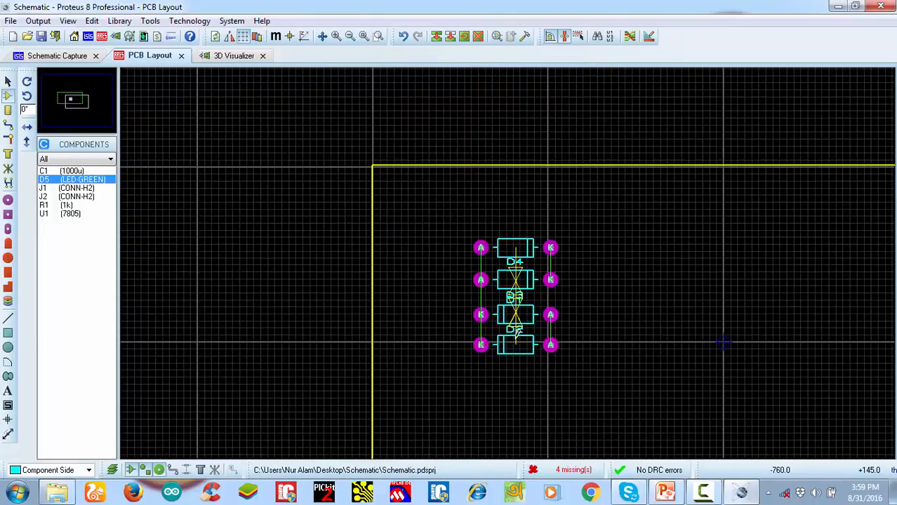
Move the reference labels of D2, D3, D1 and D4 inside their own diode outlines
{"action": "scroll", "coordinate": [491, 316], "scroll_direction": "up", "scroll_amount": 2}
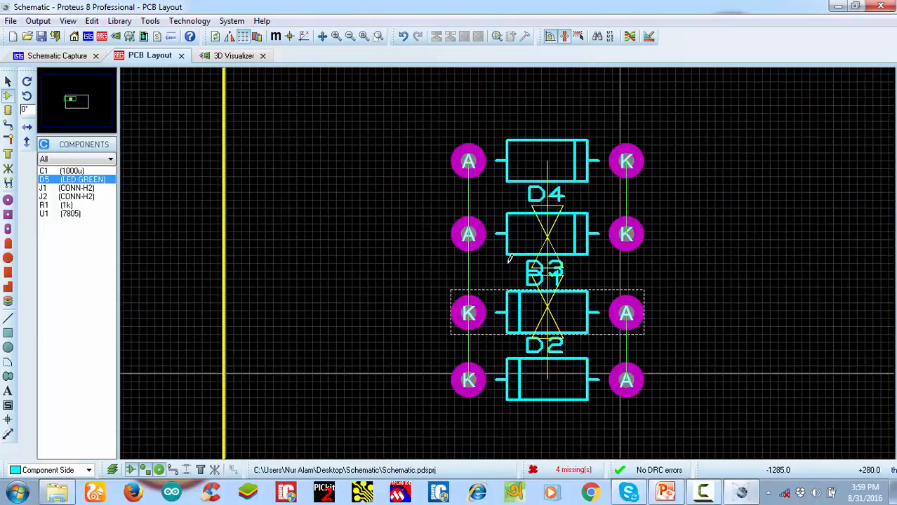
{"action": "left_click", "coordinate": [548, 346]}
{"action": "left_click_drag", "start_coordinate": [548, 347], "coordinate": [549, 380]}
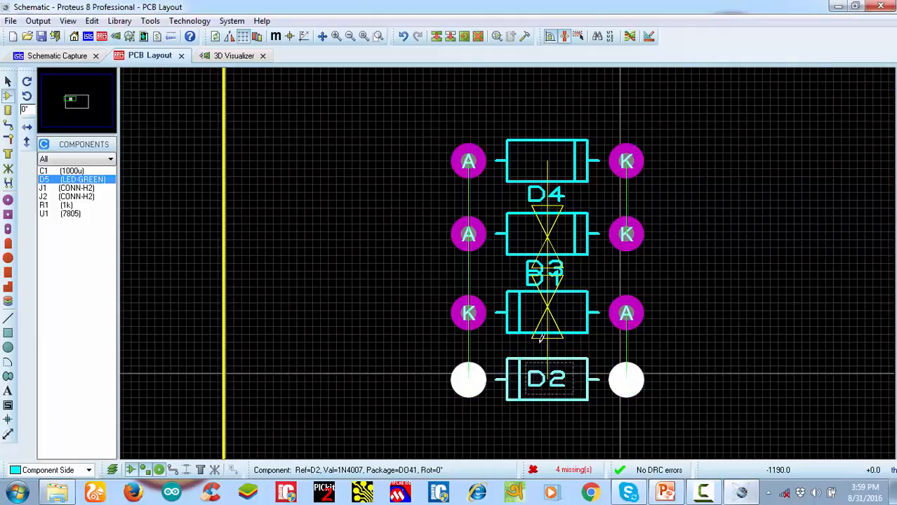
{"action": "left_click", "coordinate": [545, 283]}
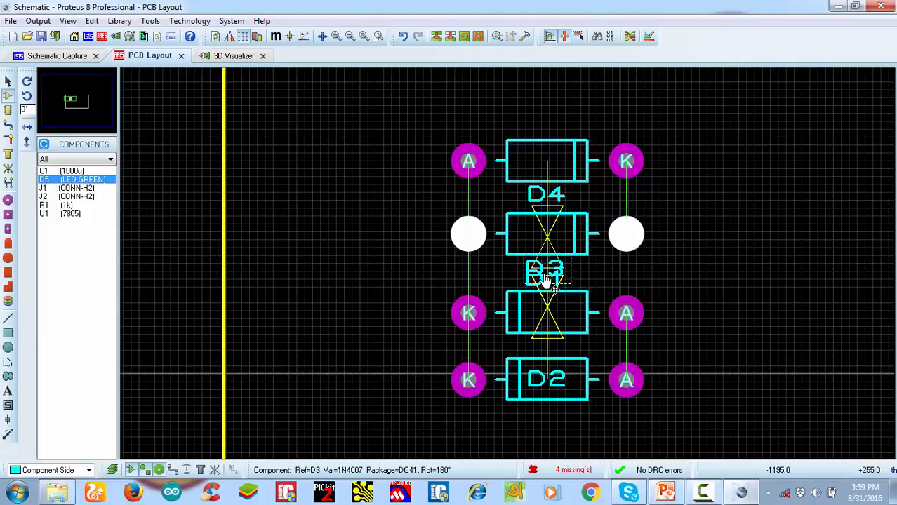
{"action": "left_click_drag", "start_coordinate": [545, 280], "coordinate": [544, 233]}
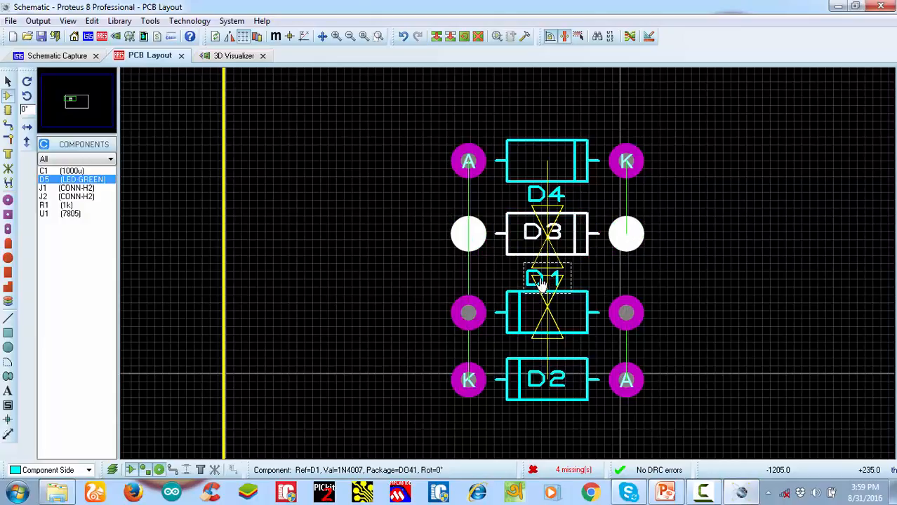
{"action": "left_click", "coordinate": [542, 282]}
{"action": "left_click_drag", "start_coordinate": [541, 283], "coordinate": [546, 313]}
{"action": "left_click", "coordinate": [550, 200]}
{"action": "mouse_move", "coordinate": [550, 200]}
{"action": "left_mouse_down"}
{"action": "mouse_move", "coordinate": [547, 173]}
{"action": "mouse_move", "coordinate": [561, 187]}
{"action": "mouse_move", "coordinate": [559, 207]}
{"action": "left_mouse_up"}
Tighten the diode column by moving D1 up toward D3 and D2 up toward D1
{"action": "left_click", "coordinate": [574, 369]}
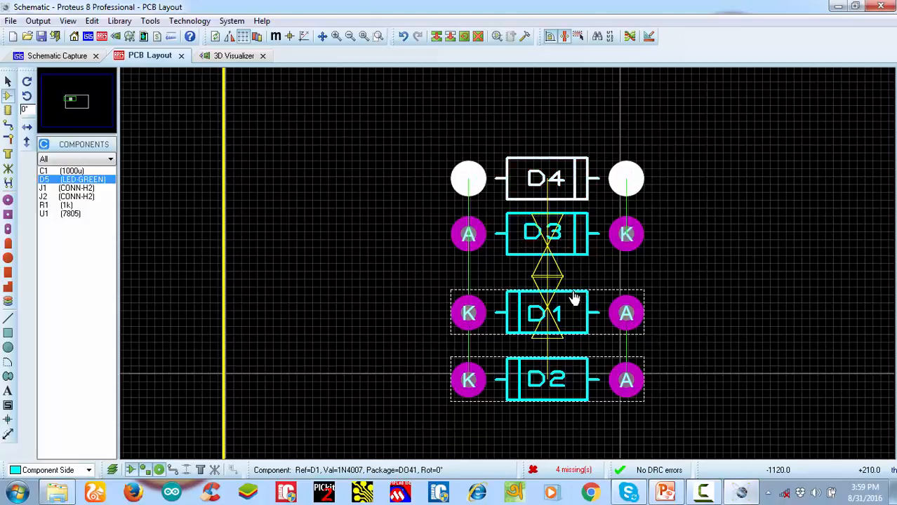
{"action": "left_click_drag", "start_coordinate": [574, 301], "coordinate": [575, 284]}
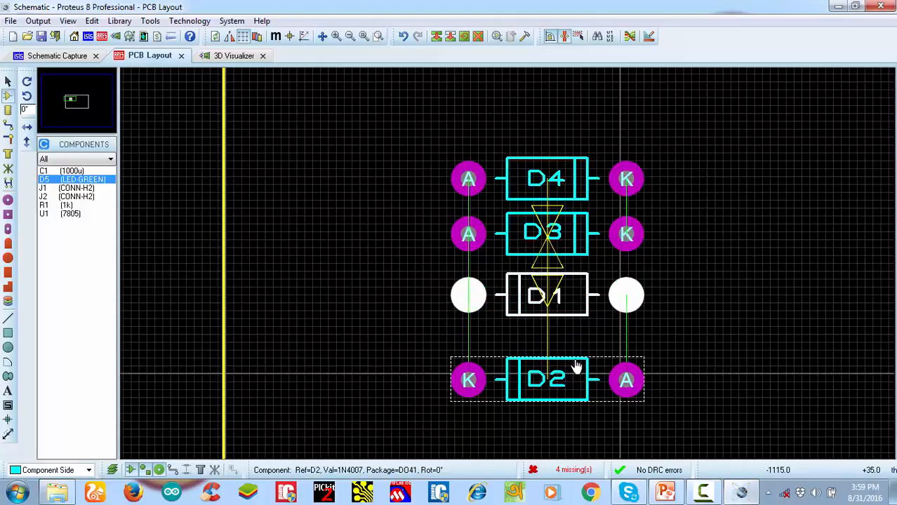
{"action": "left_click", "coordinate": [577, 367]}
{"action": "left_click_drag", "start_coordinate": [577, 367], "coordinate": [577, 340]}
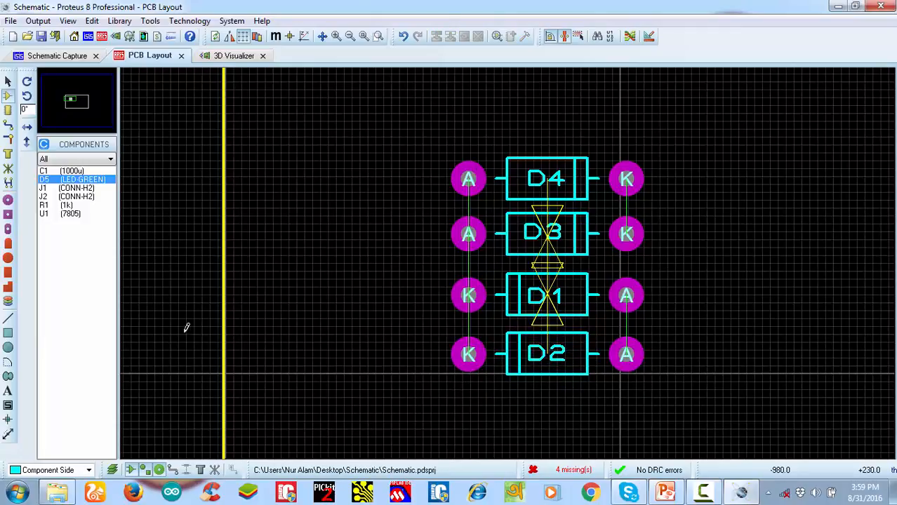
Place connector J1 to the left of the diode column and rotate it 90 degrees clockwise
{"action": "left_click", "coordinate": [63, 188]}
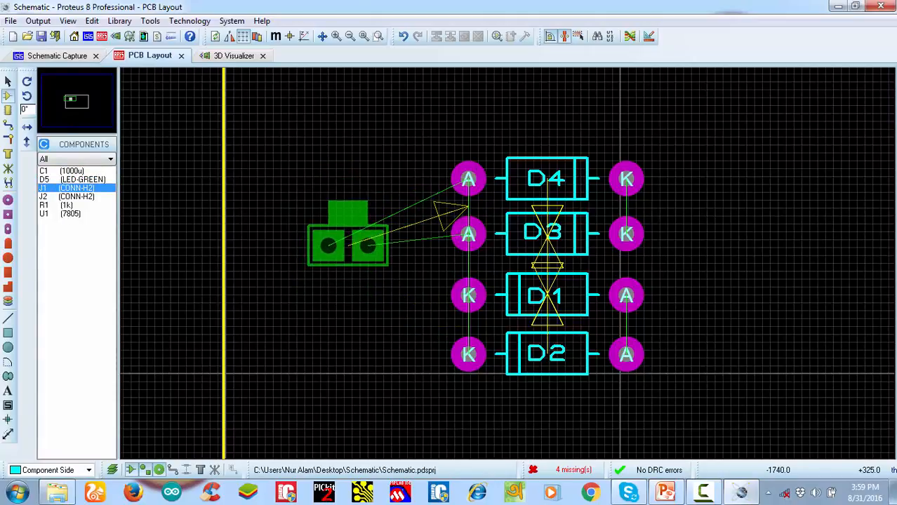
{"action": "left_click", "coordinate": [355, 254]}
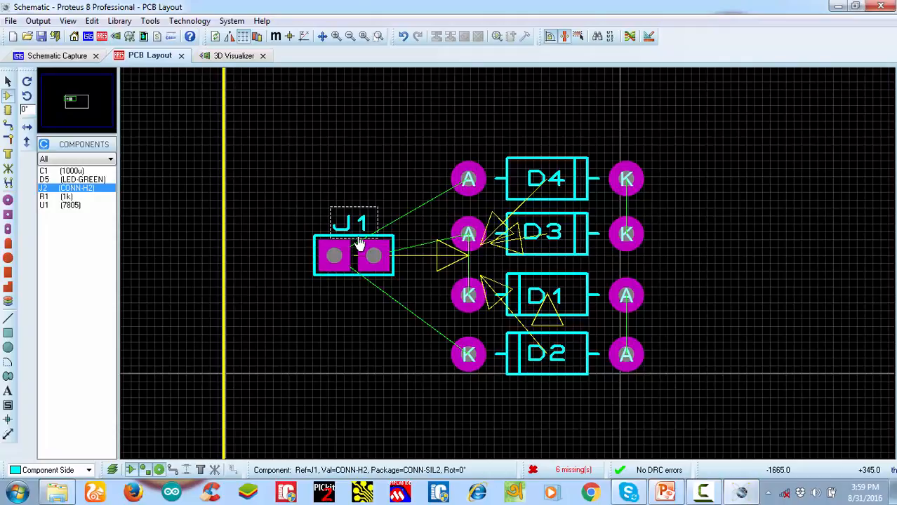
{"action": "right_click", "coordinate": [361, 253]}
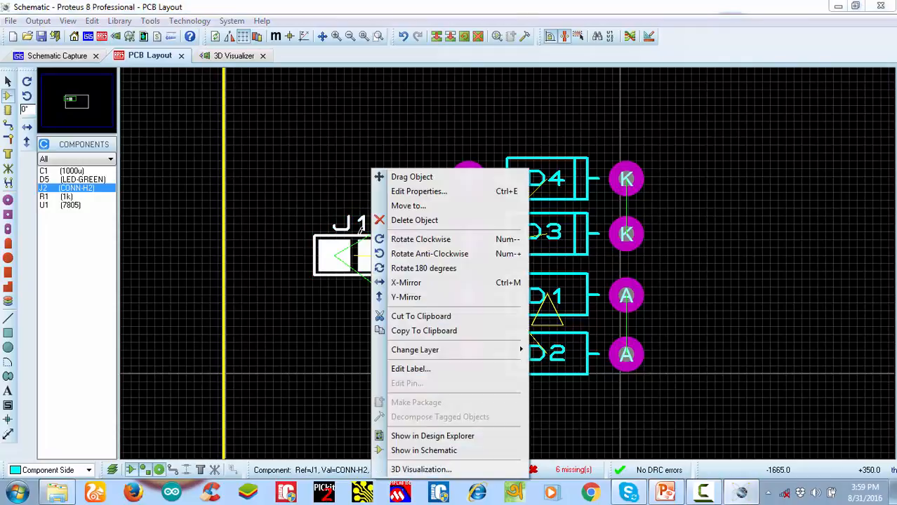
{"action": "left_click", "coordinate": [429, 242]}
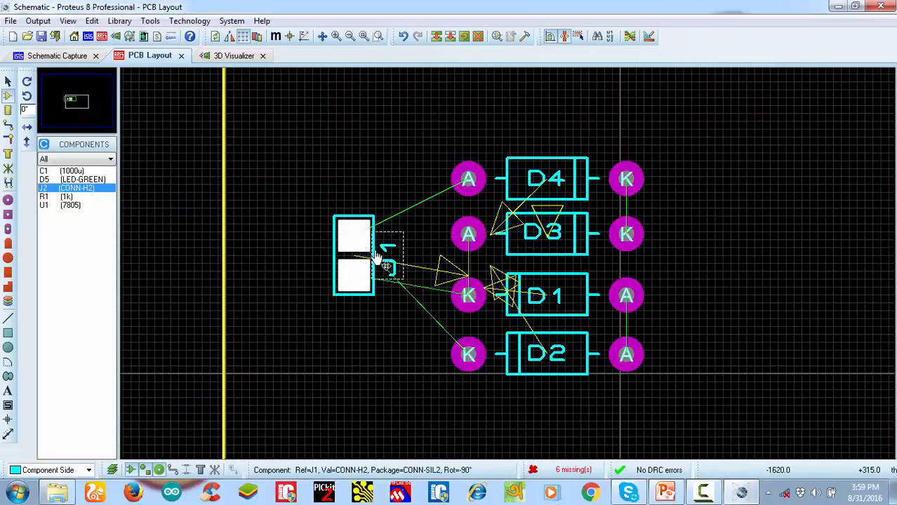
{"action": "mouse_move", "coordinate": [377, 257]}
{"action": "left_mouse_down"}
{"action": "mouse_move", "coordinate": [384, 273]}
{"action": "mouse_move", "coordinate": [375, 259]}
{"action": "left_mouse_up"}
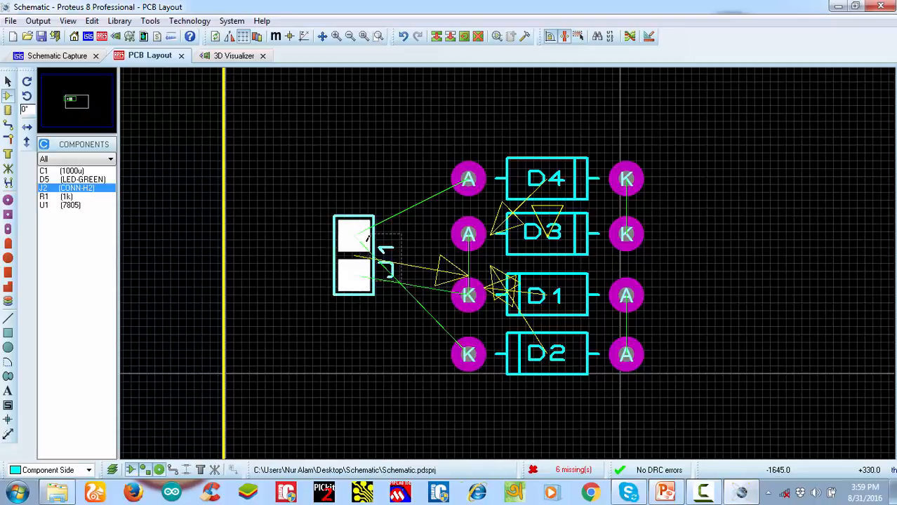
Rotate connector J1 by 180 degrees and move it closer to the diode column
{"action": "right_click", "coordinate": [373, 237]}
{"action": "left_click", "coordinate": [371, 242]}
{"action": "left_click", "coordinate": [373, 254]}
{"action": "right_click", "coordinate": [374, 254]}
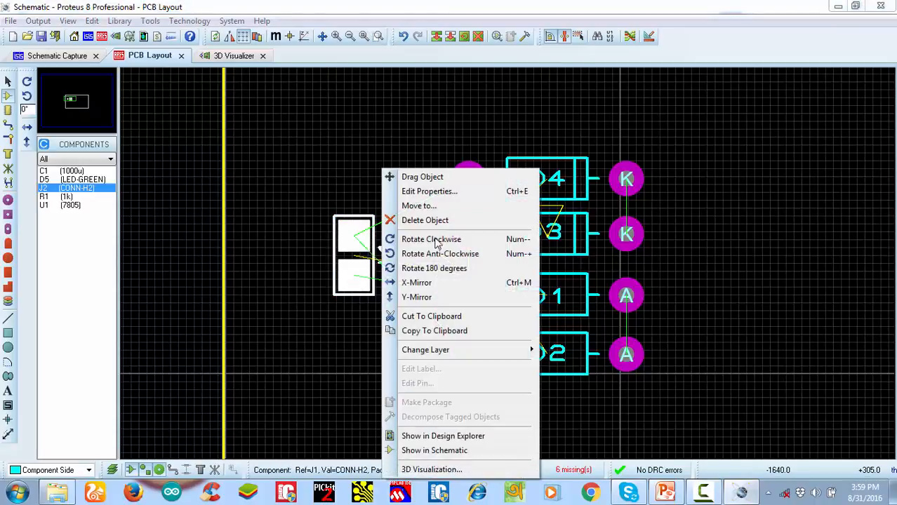
{"action": "left_click", "coordinate": [432, 268]}
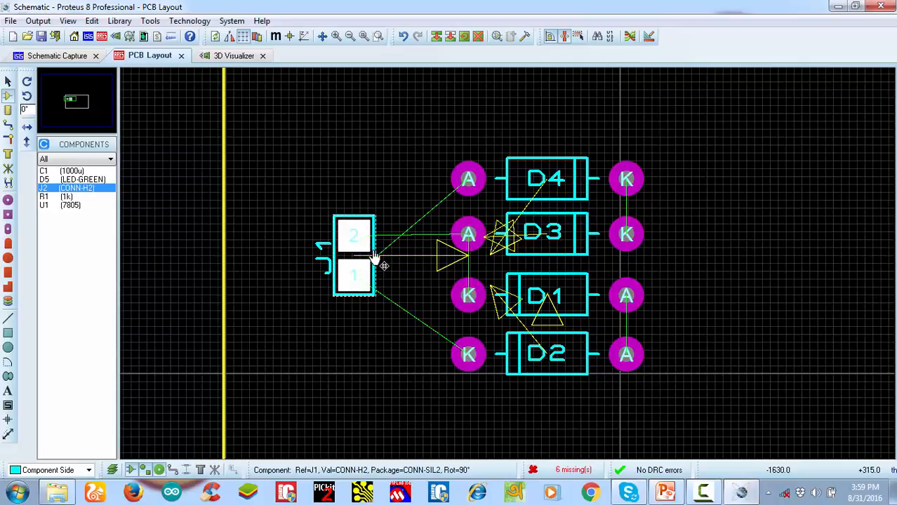
{"action": "left_click_drag", "start_coordinate": [377, 260], "coordinate": [410, 266]}
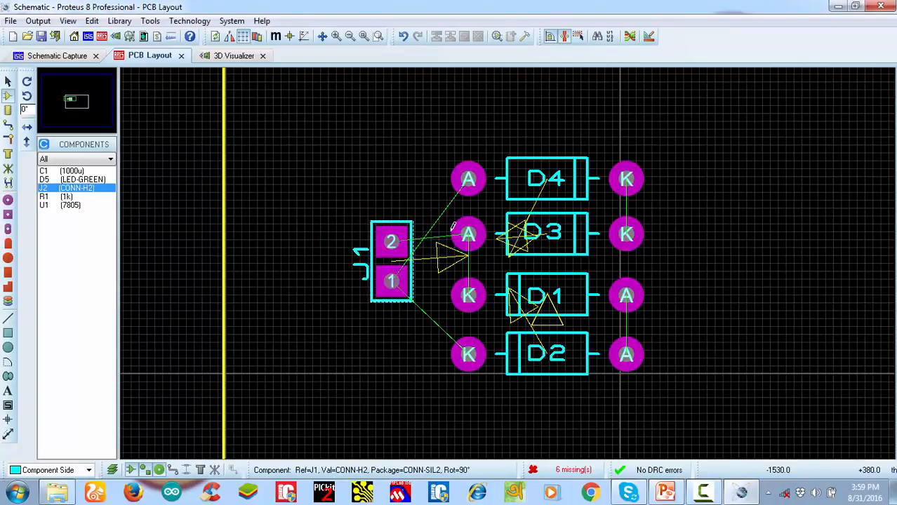
{"action": "scroll", "coordinate": [491, 259], "scroll_direction": "down", "scroll_amount": 1}
{"action": "scroll", "coordinate": [559, 278], "scroll_direction": "up", "scroll_amount": 1}
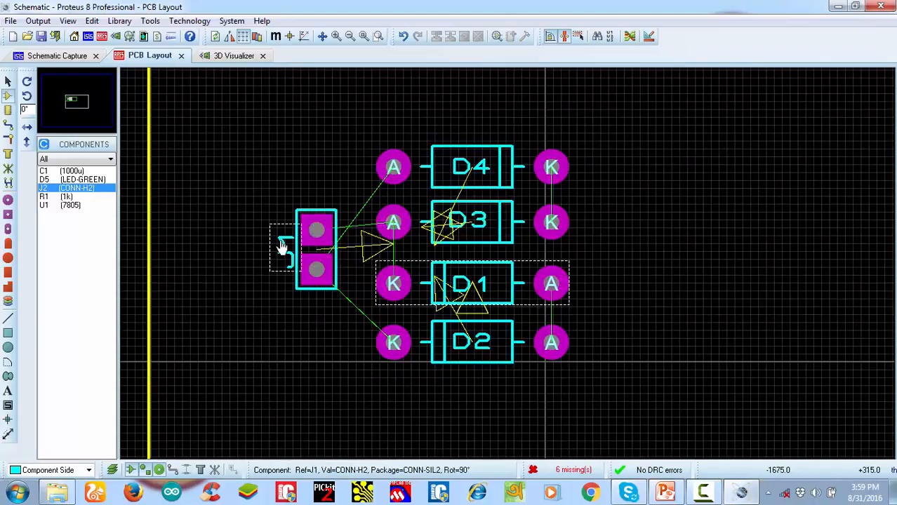
Change J1's label to AC 12V IN with 70th height and a smaller width, and shift it slightly away from the connector
{"action": "double_click", "coordinate": [286, 254]}
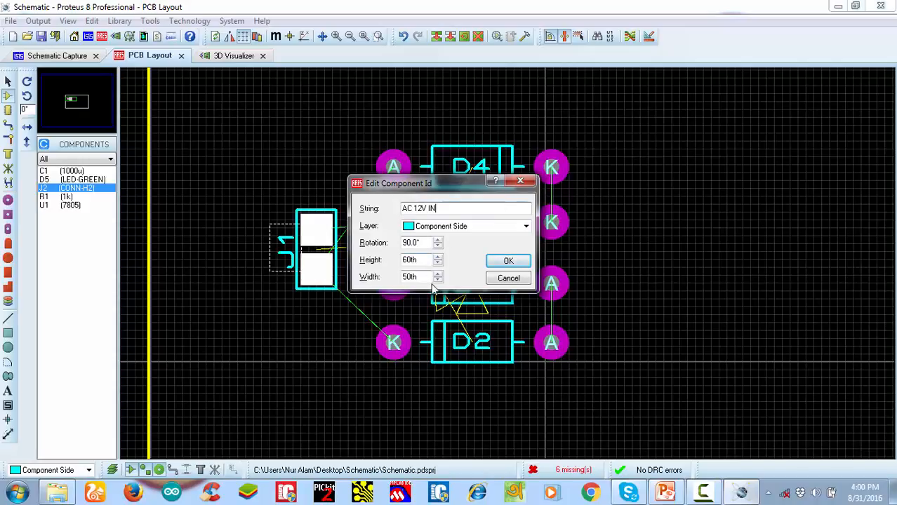
{"action": "left_click", "coordinate": [438, 256]}
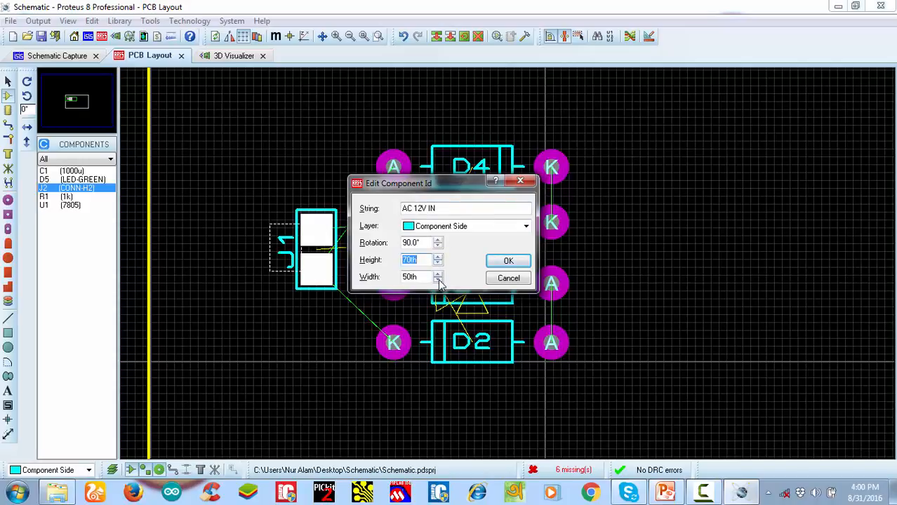
{"action": "left_click", "coordinate": [438, 280]}
{"action": "left_click", "coordinate": [507, 263]}
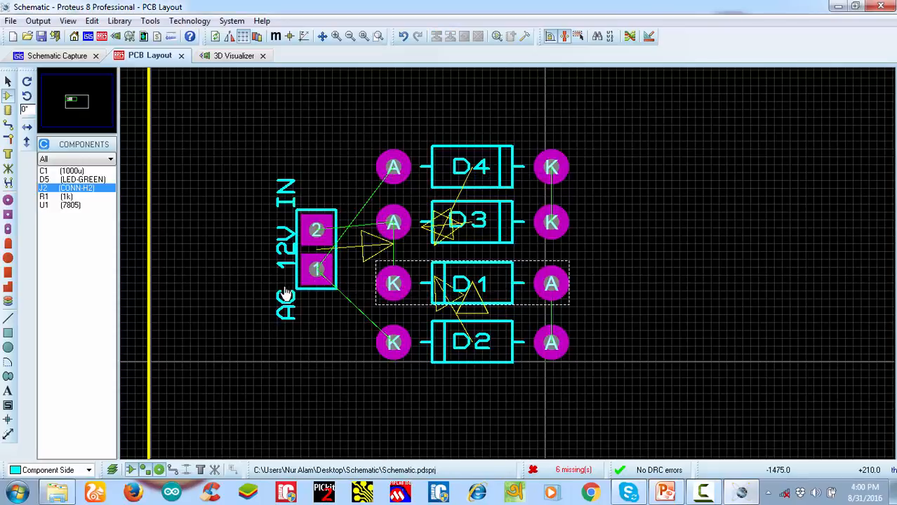
{"action": "left_click_drag", "start_coordinate": [274, 264], "coordinate": [271, 249]}
{"action": "left_click", "coordinate": [326, 136]}
Place capacitor C1 to the right of the diode column and rotate it 90 degrees clockwise so its positive pad is on top
{"action": "scroll", "coordinate": [486, 256], "scroll_direction": "down", "scroll_amount": 2}
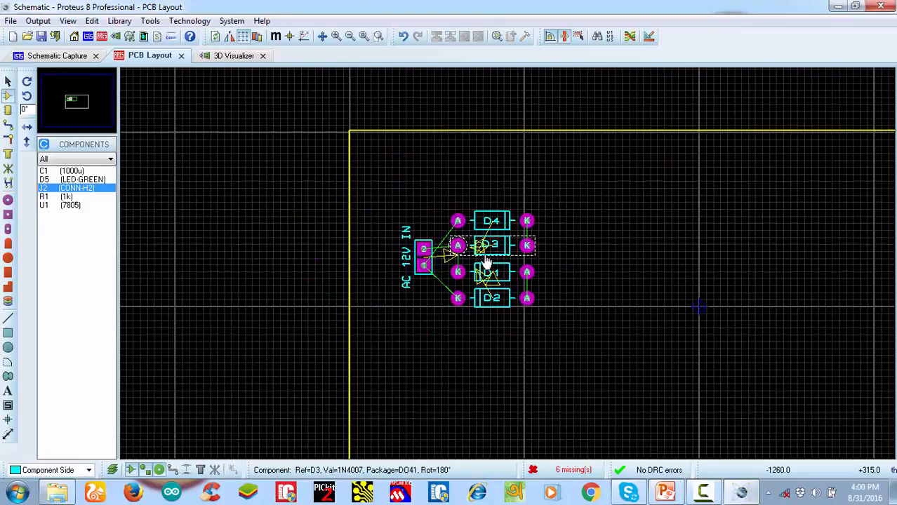
{"action": "scroll", "coordinate": [493, 261], "scroll_direction": "up", "scroll_amount": 2}
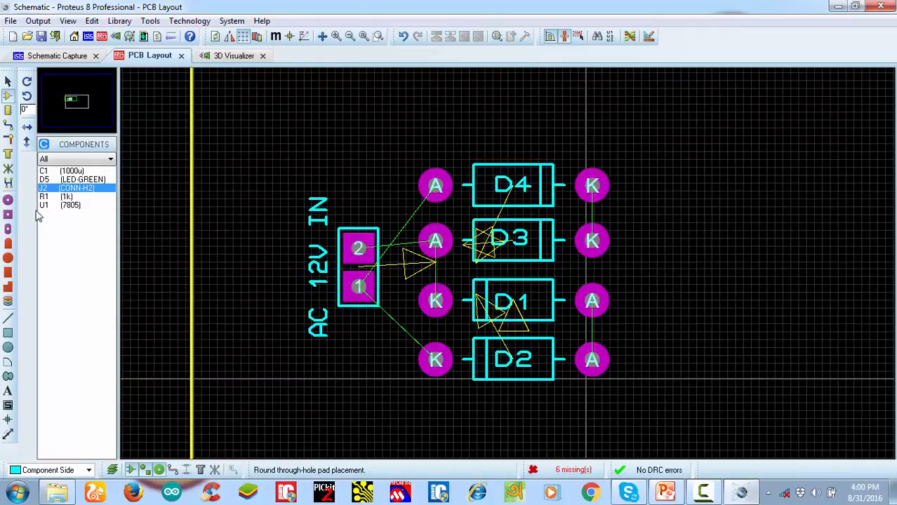
{"action": "left_click", "coordinate": [74, 171]}
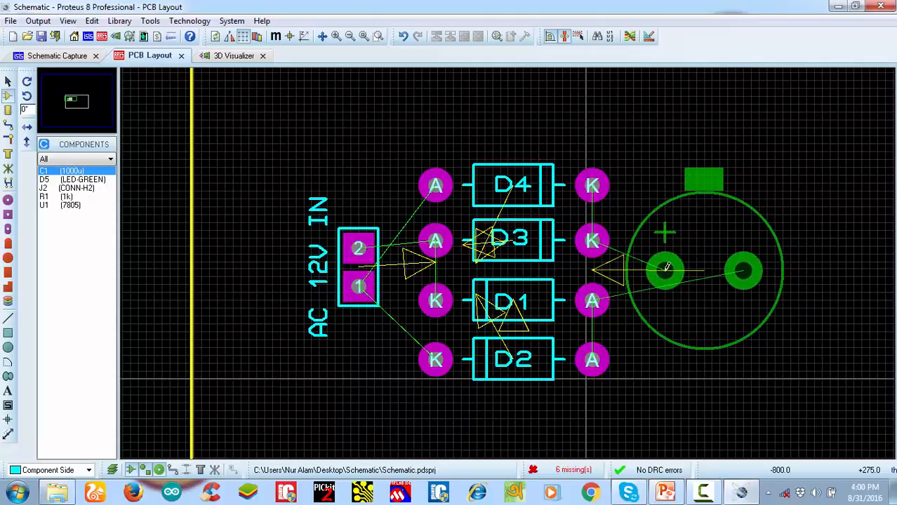
{"action": "left_click", "coordinate": [704, 271]}
{"action": "right_click", "coordinate": [729, 205]}
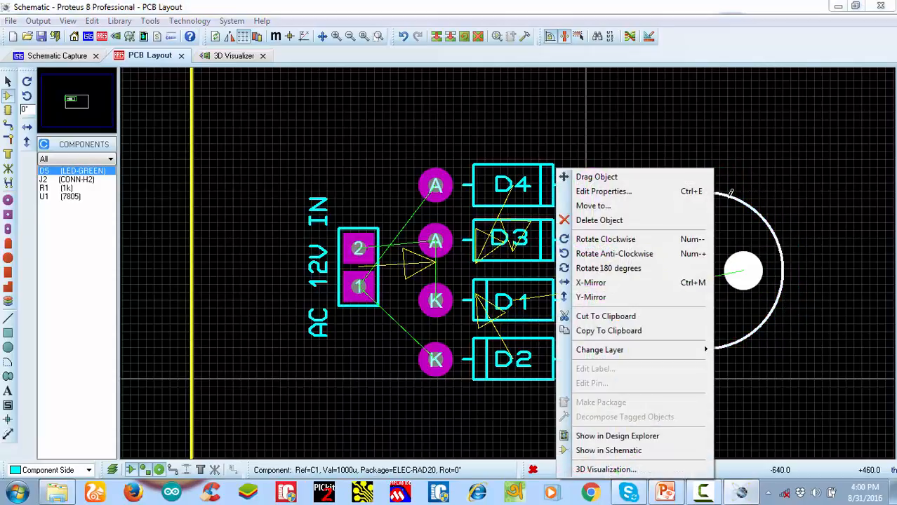
{"action": "left_click", "coordinate": [624, 253]}
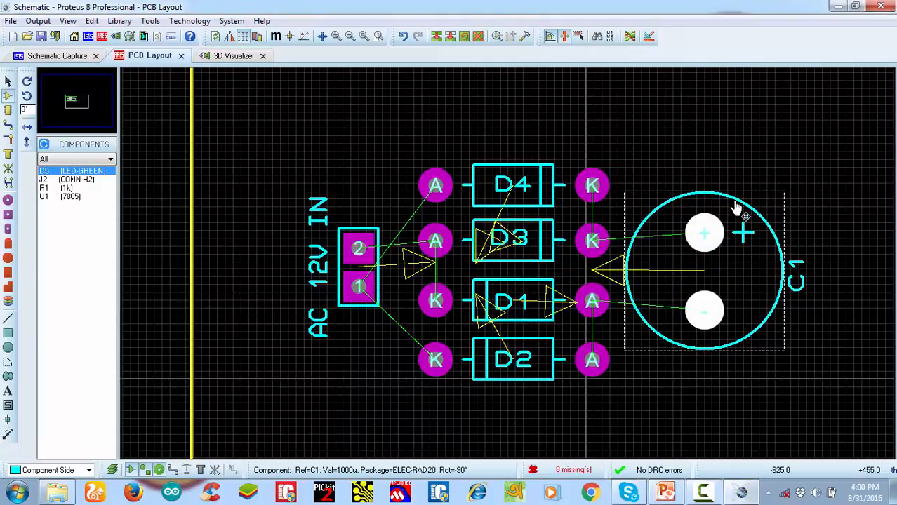
{"action": "scroll", "coordinate": [508, 264], "scroll_direction": "down", "scroll_amount": 2}
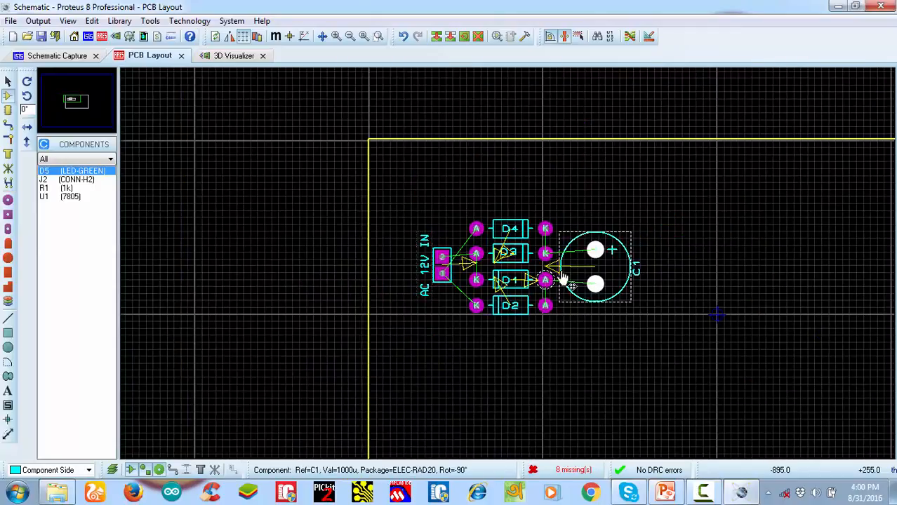
{"action": "scroll", "coordinate": [562, 273], "scroll_direction": "up", "scroll_amount": 1}
{"action": "left_click", "coordinate": [763, 194]}
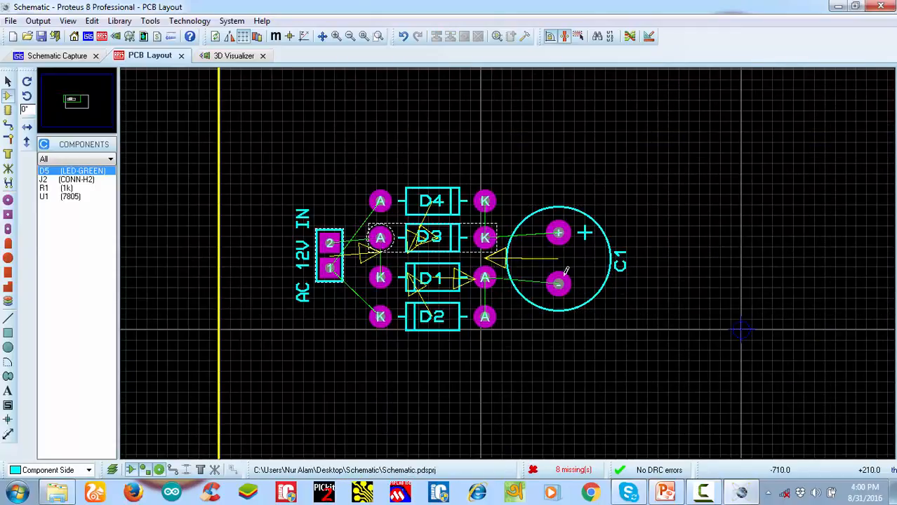
Place the 7805 regulator U1 to the upper right of capacitor C1
{"action": "scroll", "coordinate": [566, 273], "scroll_direction": "up", "scroll_amount": 1}
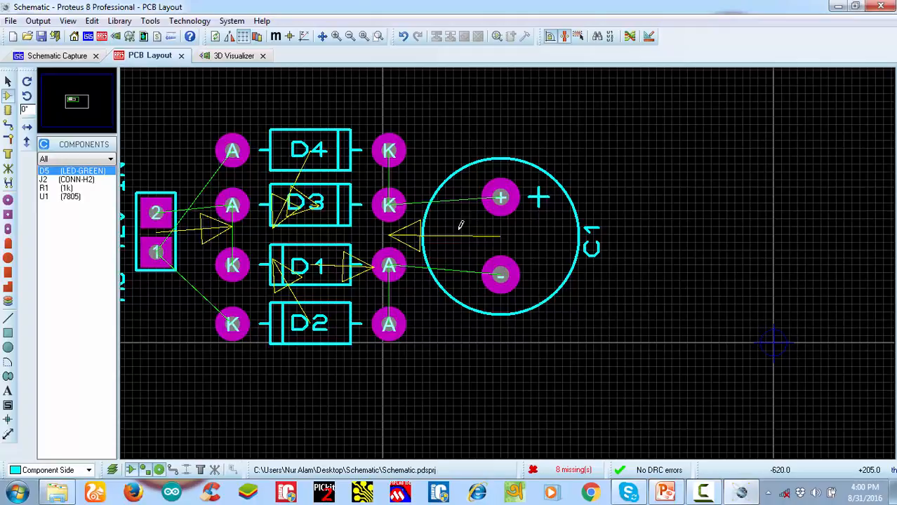
{"action": "scroll", "coordinate": [460, 224], "scroll_direction": "down", "scroll_amount": 2}
{"action": "scroll", "coordinate": [466, 261], "scroll_direction": "up", "scroll_amount": 1}
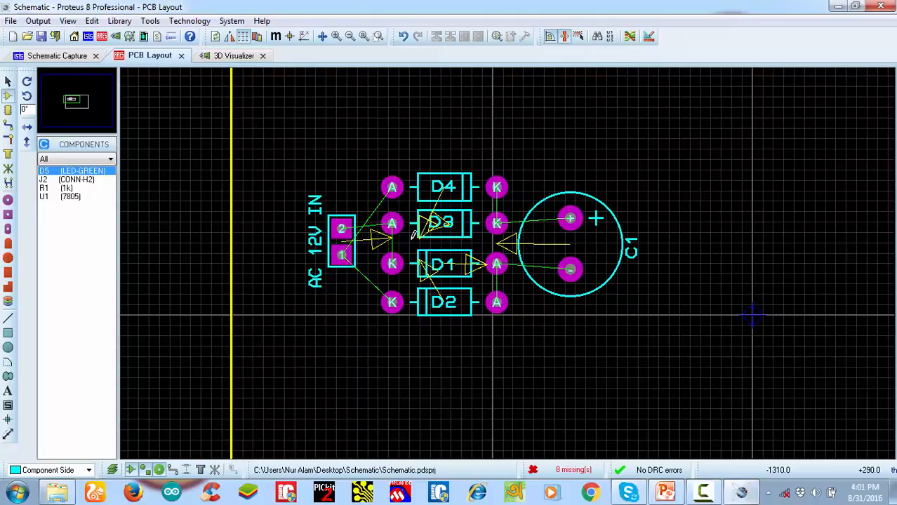
{"action": "scroll", "coordinate": [632, 281], "scroll_direction": "up", "scroll_amount": 1}
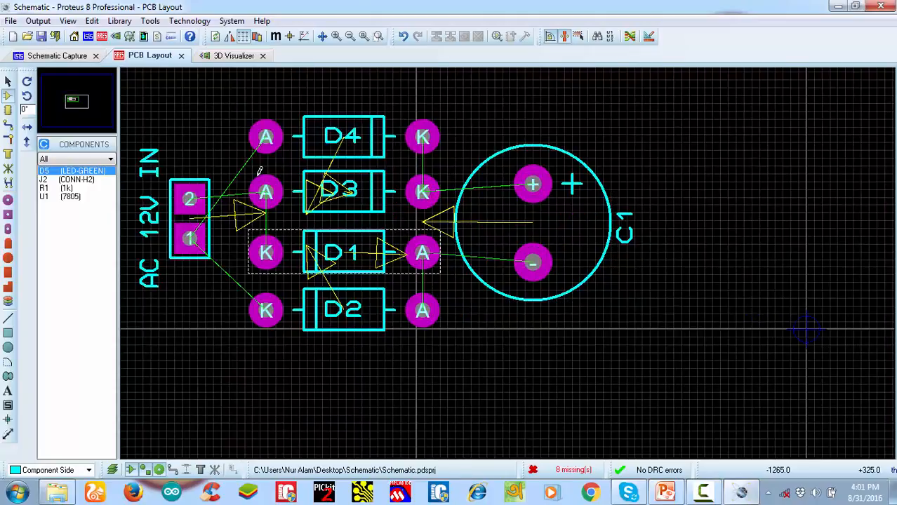
{"action": "left_click", "coordinate": [69, 198]}
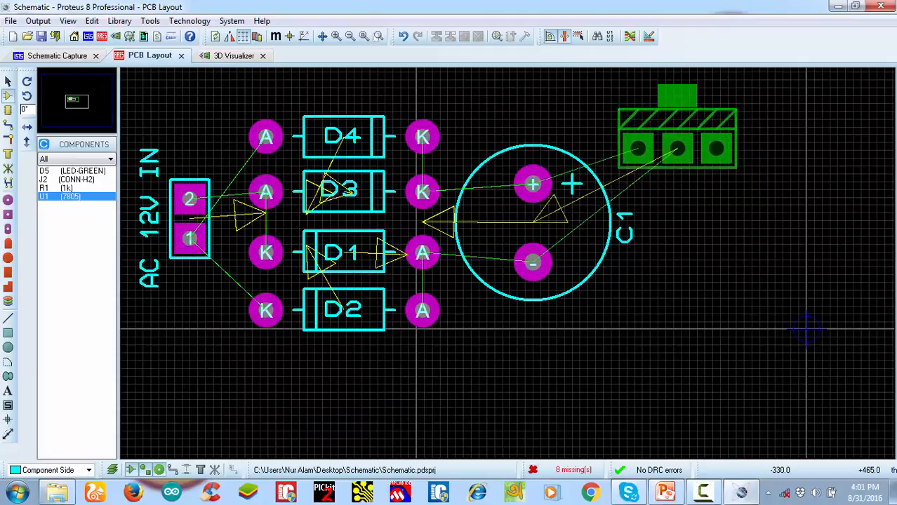
{"action": "left_click", "coordinate": [651, 166]}
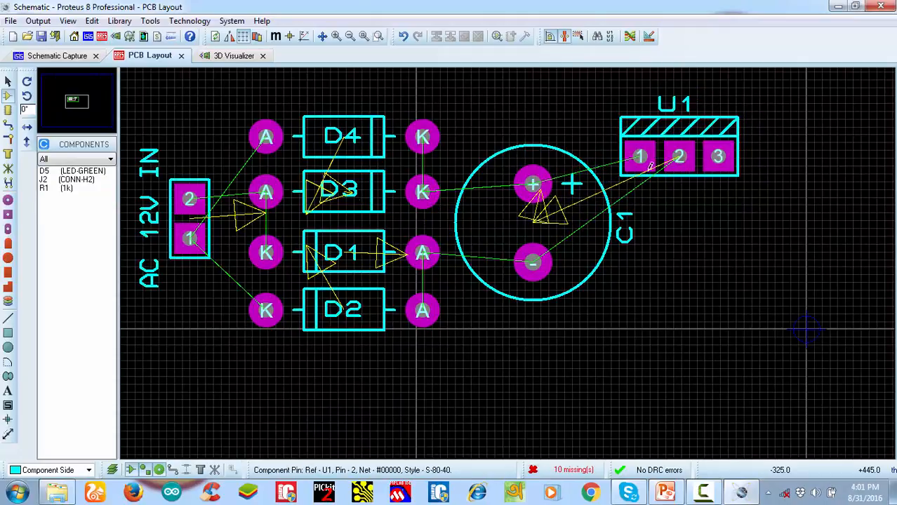
Place resistor R1, rotate it 90 degrees clockwise and align it vertically below pin 3 of U1
{"action": "left_click", "coordinate": [43, 188]}
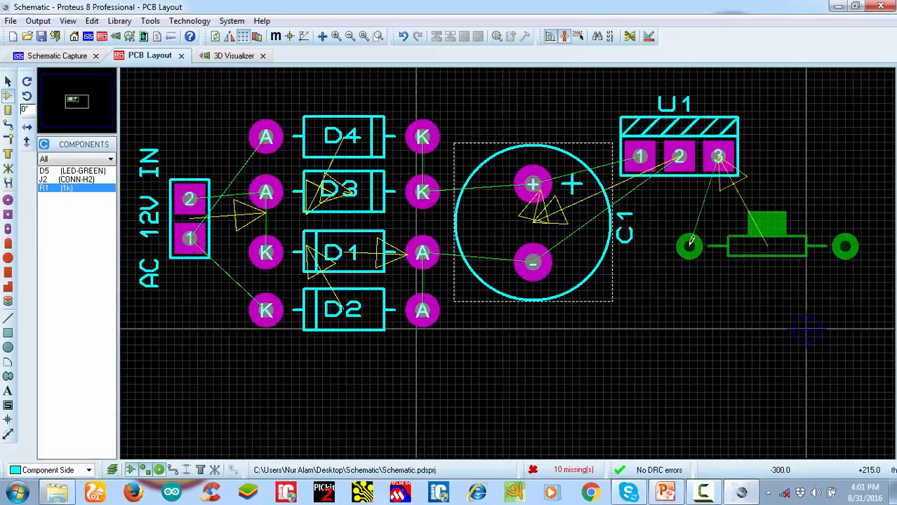
{"action": "left_click", "coordinate": [741, 260]}
{"action": "right_click", "coordinate": [741, 260]}
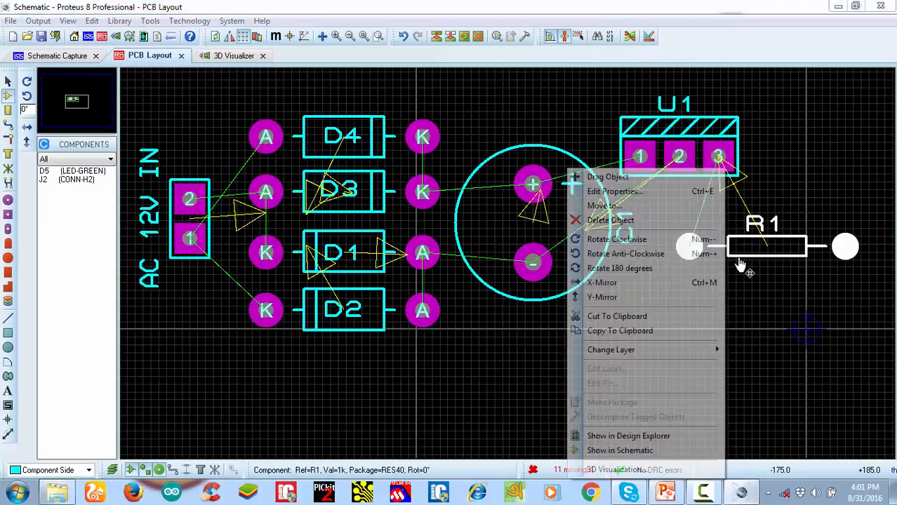
{"action": "left_click", "coordinate": [635, 243]}
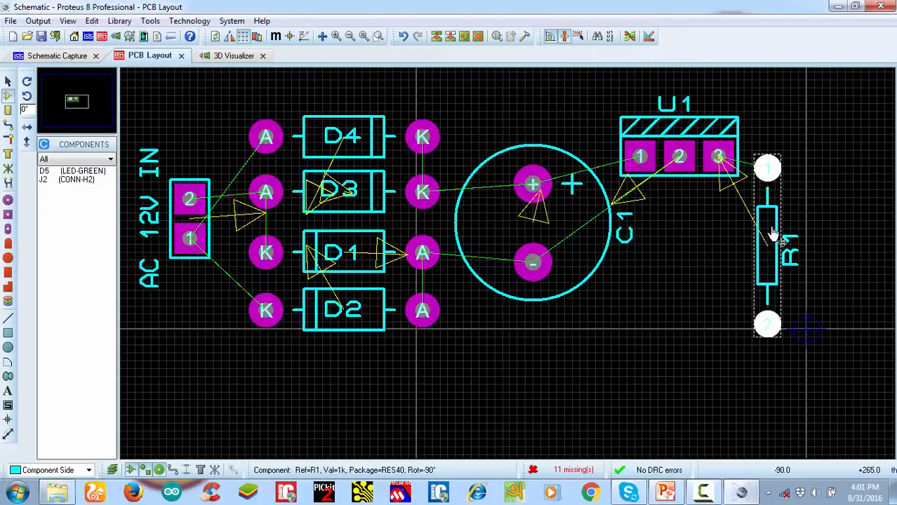
{"action": "left_click_drag", "start_coordinate": [773, 236], "coordinate": [727, 284]}
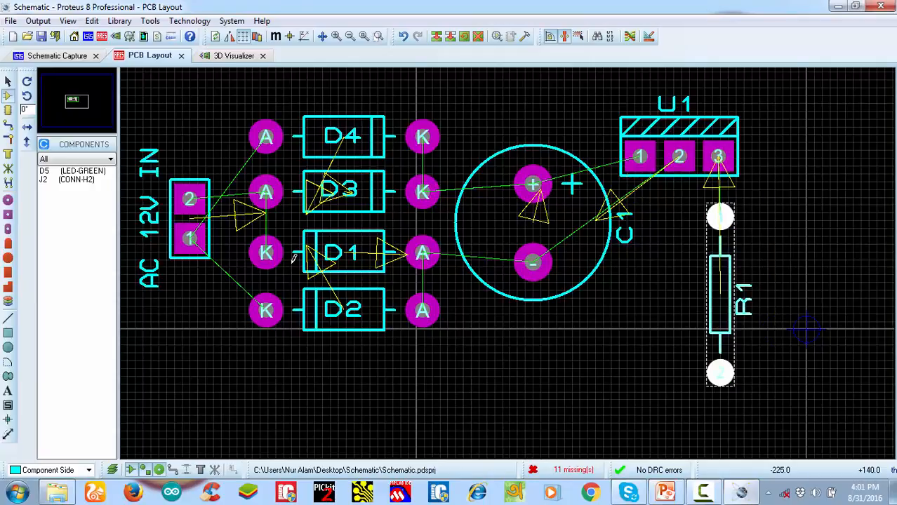
Place LED D5 between C1 and R1, rotate it 180 degrees and nudge it slightly upward
{"action": "left_click", "coordinate": [83, 171]}
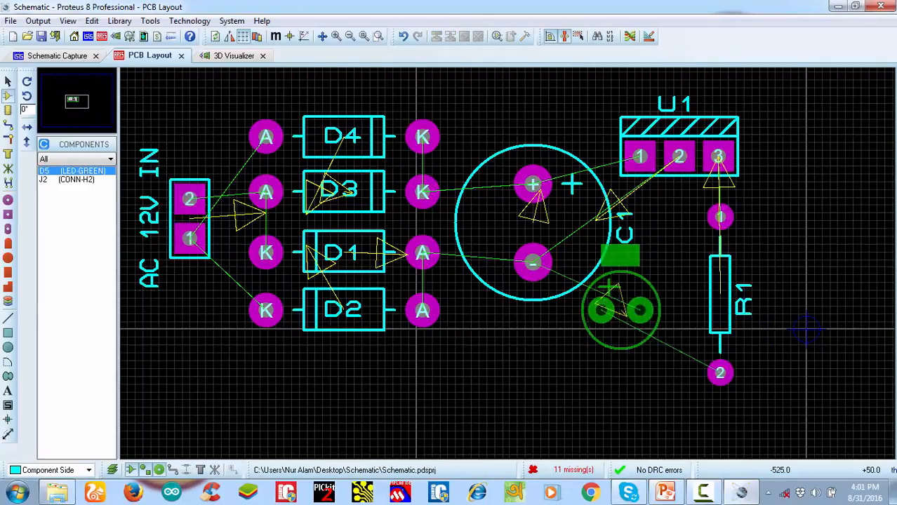
{"action": "left_click", "coordinate": [623, 329]}
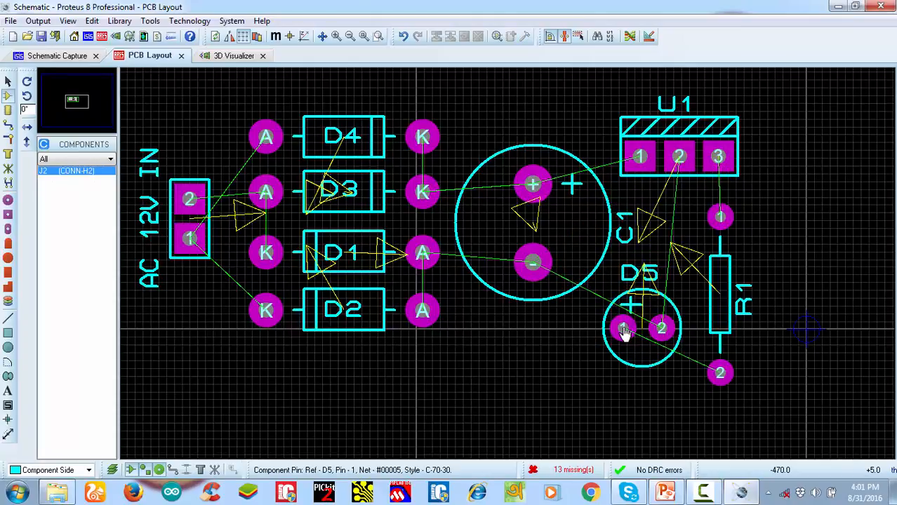
{"action": "right_click", "coordinate": [677, 303]}
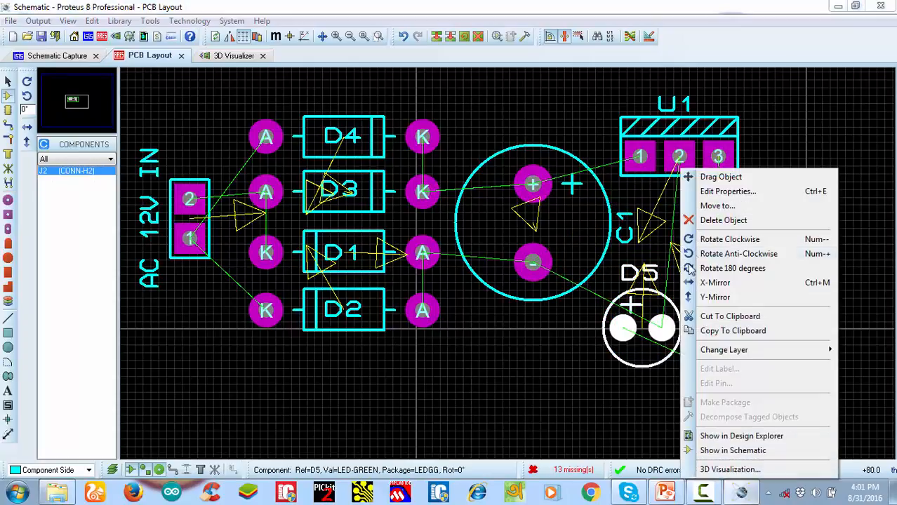
{"action": "left_click", "coordinate": [717, 270]}
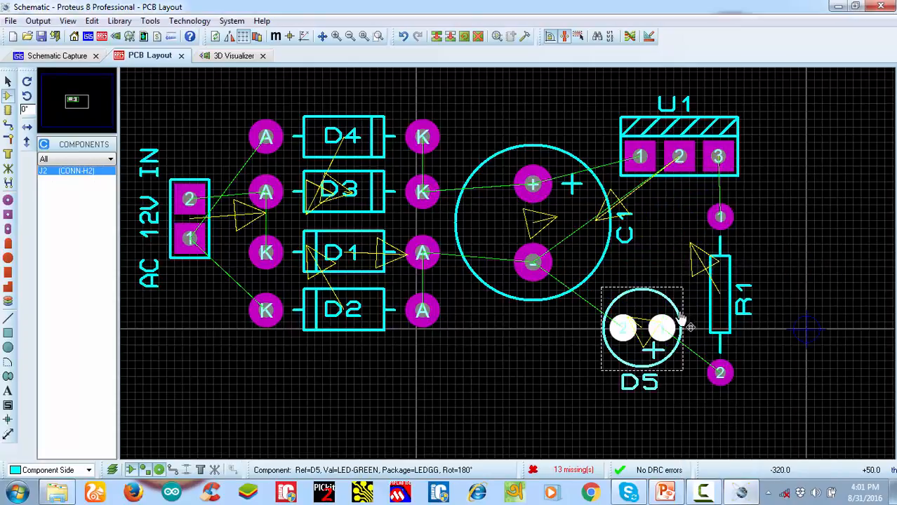
{"action": "left_click", "coordinate": [649, 281]}
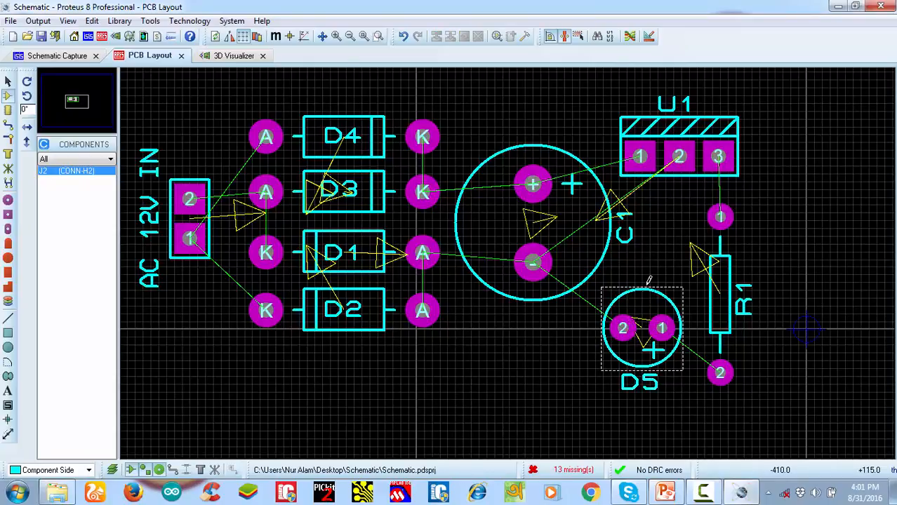
{"action": "left_click", "coordinate": [644, 300]}
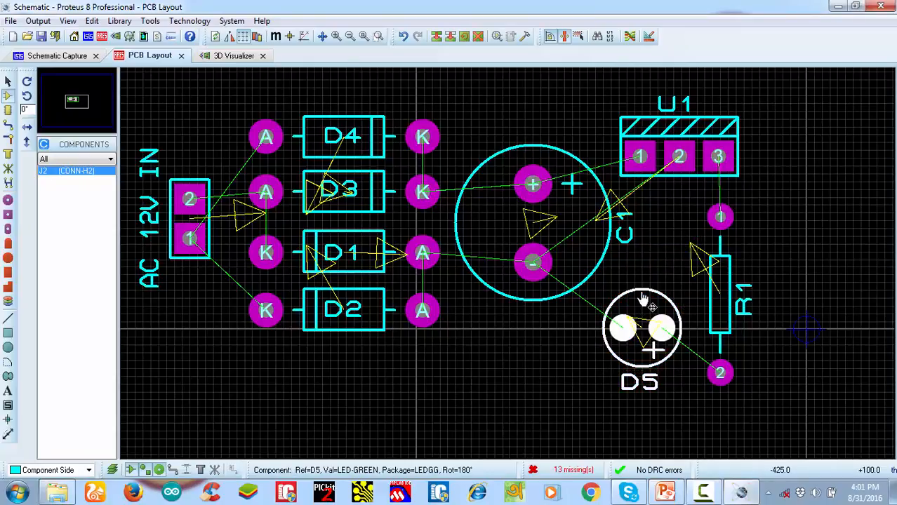
{"action": "left_click_drag", "start_coordinate": [643, 299], "coordinate": [641, 293]}
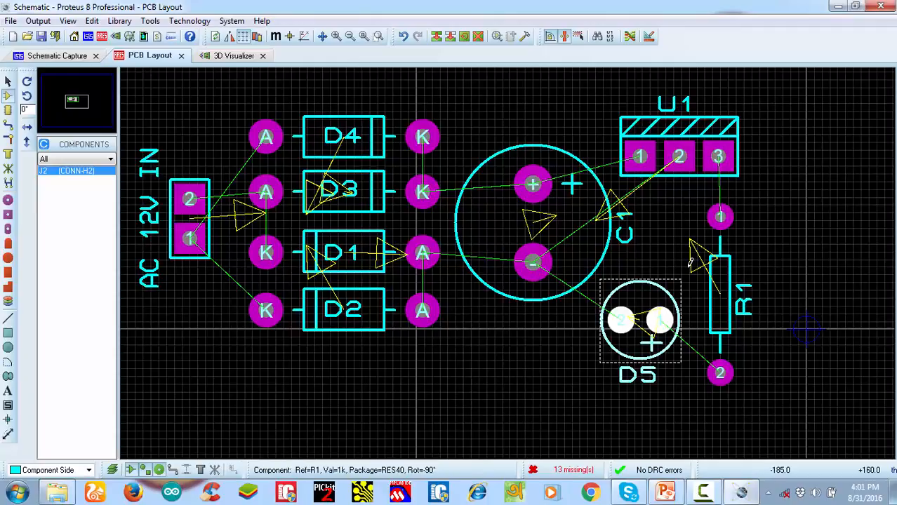
Place connector J2 to the right of R1, rotating it 90 degrees clockwise plus 180 degrees so pin 2 is above pin 1
{"action": "left_click", "coordinate": [53, 173]}
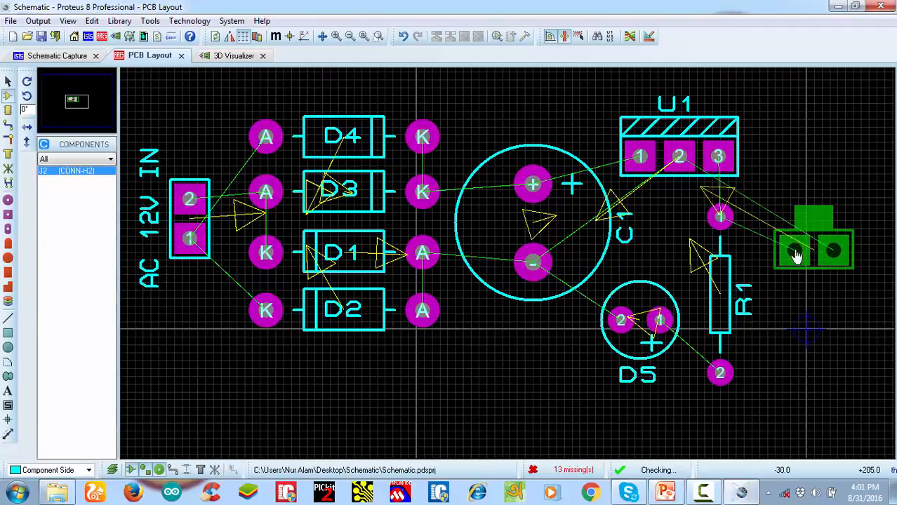
{"action": "left_click", "coordinate": [795, 256]}
{"action": "right_click", "coordinate": [811, 276]}
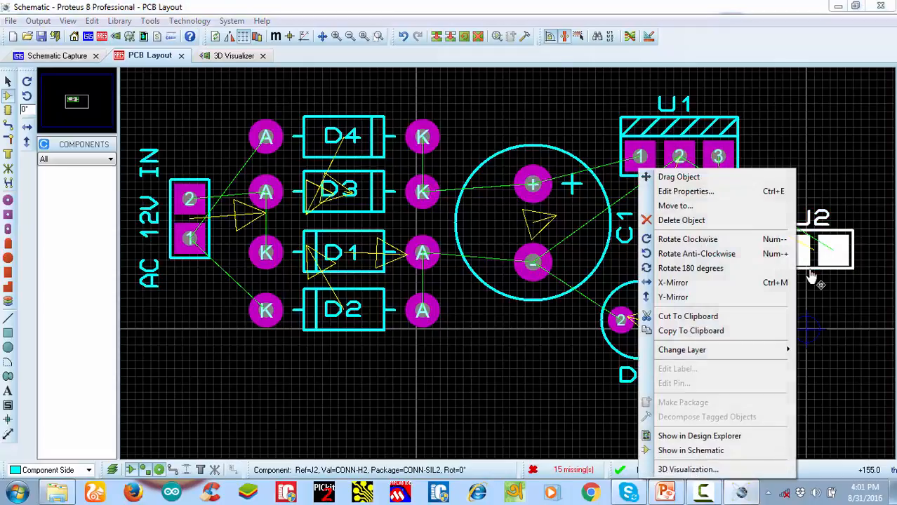
{"action": "left_click", "coordinate": [688, 240]}
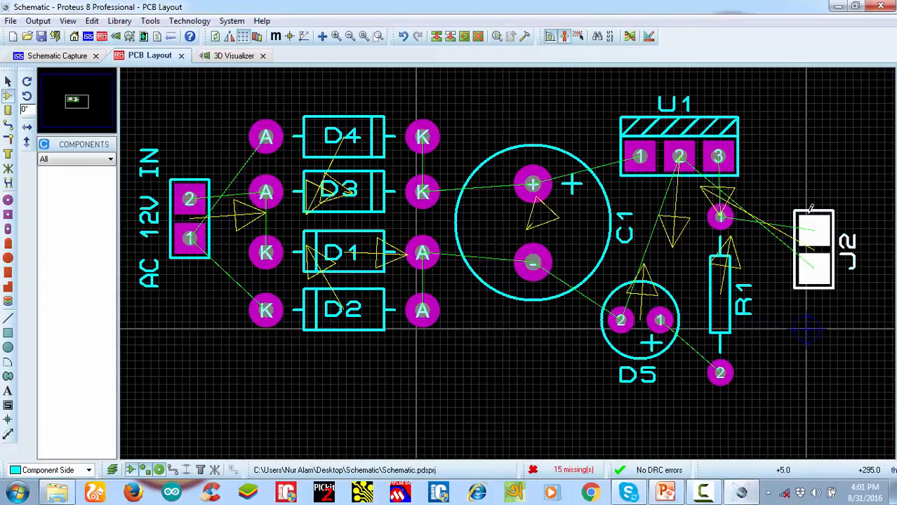
{"action": "right_click", "coordinate": [808, 214]}
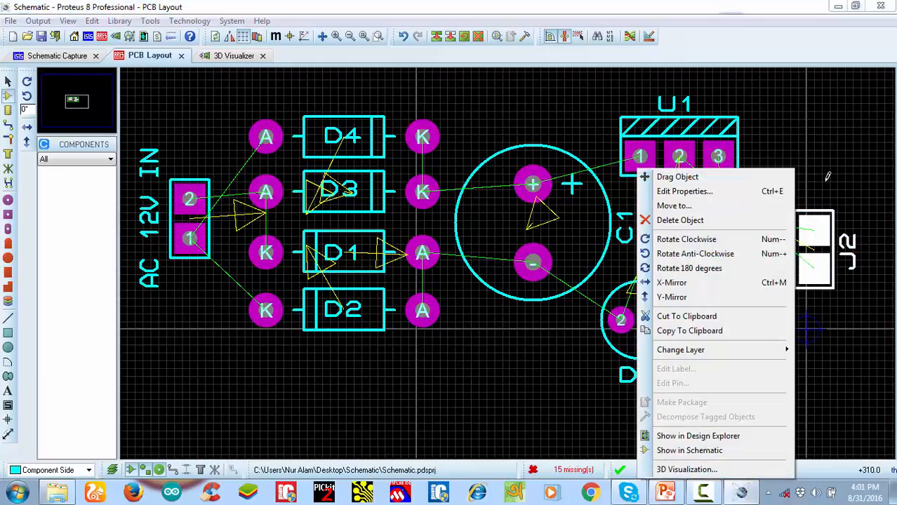
{"action": "key", "text": "Escape"}
{"action": "right_click", "coordinate": [811, 212]}
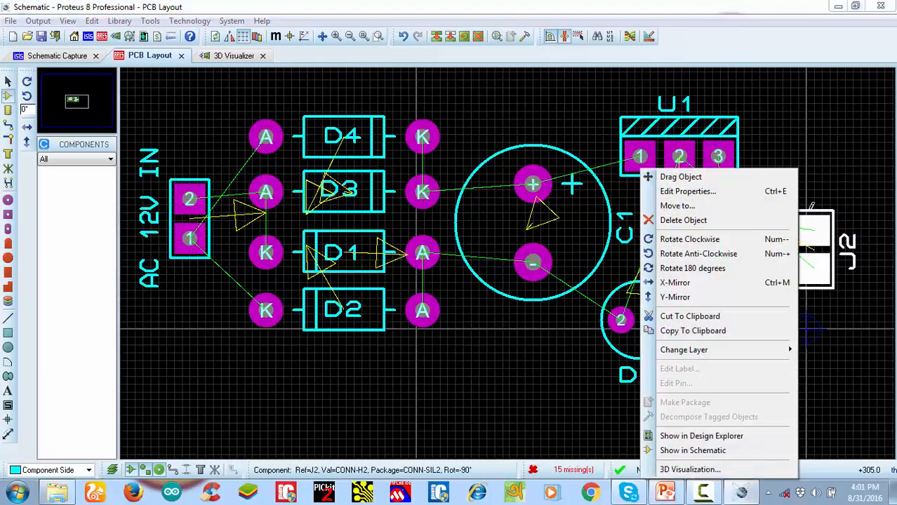
{"action": "left_click", "coordinate": [685, 271]}
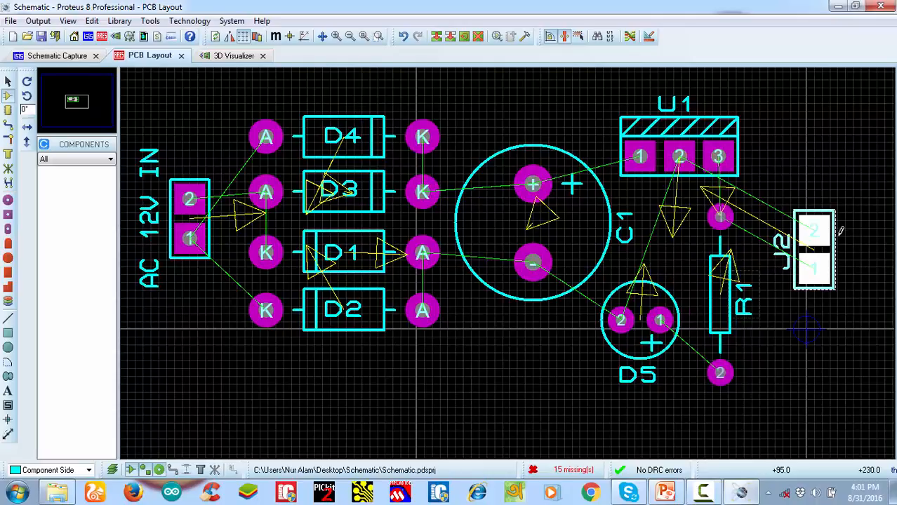
{"action": "left_click_drag", "start_coordinate": [835, 247], "coordinate": [828, 254]}
Rename connector J2 as "DC 5V OUT" and shift its label down alongside the connector
{"action": "scroll", "coordinate": [668, 323], "scroll_direction": "down", "scroll_amount": 2}
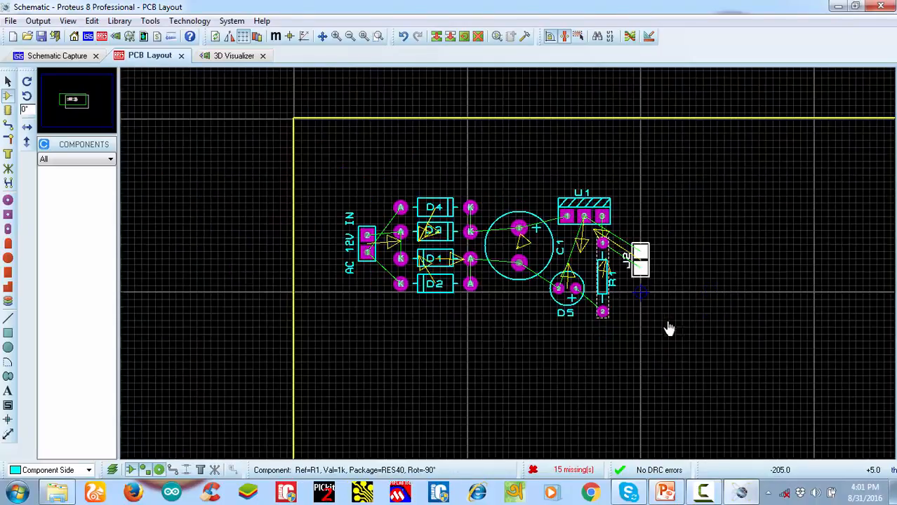
{"action": "scroll", "coordinate": [589, 240], "scroll_direction": "up", "scroll_amount": 3}
{"action": "scroll", "coordinate": [510, 257], "scroll_direction": "up", "scroll_amount": 1}
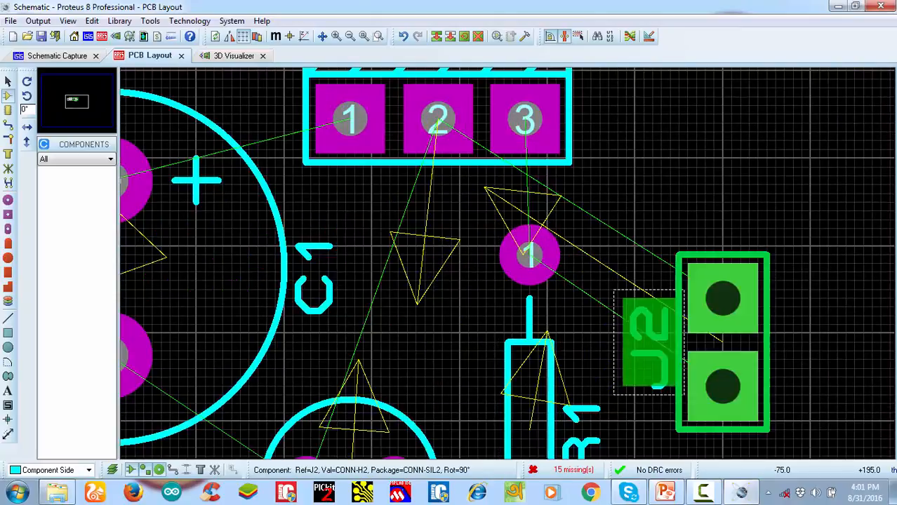
{"action": "double_click", "coordinate": [649, 339]}
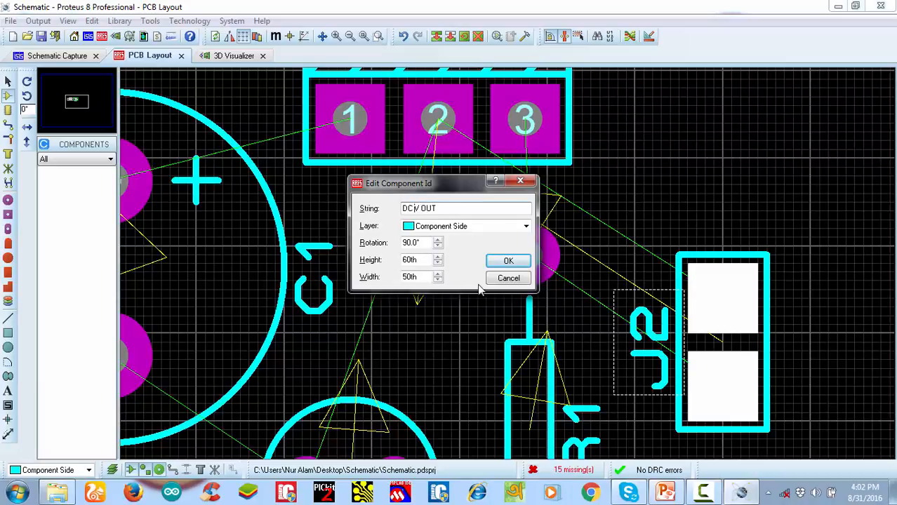
{"action": "left_click", "coordinate": [512, 260]}
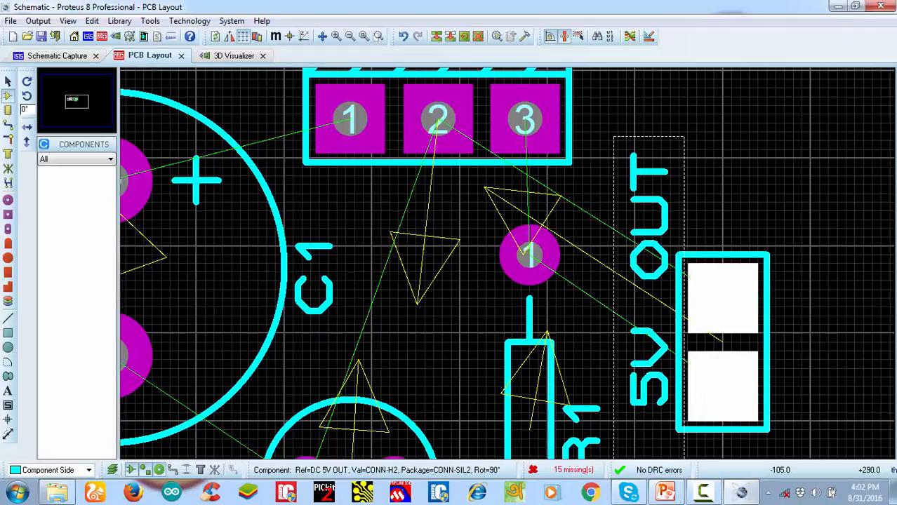
{"action": "left_click", "coordinate": [635, 302]}
{"action": "left_click_drag", "start_coordinate": [647, 301], "coordinate": [647, 307]}
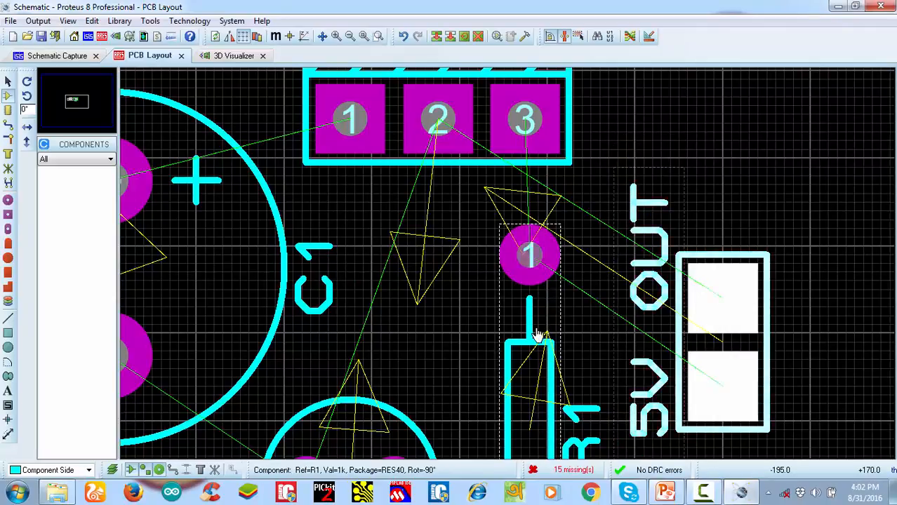
{"action": "scroll", "coordinate": [538, 335], "scroll_direction": "down", "scroll_amount": 1}
{"action": "left_click", "coordinate": [703, 308]}
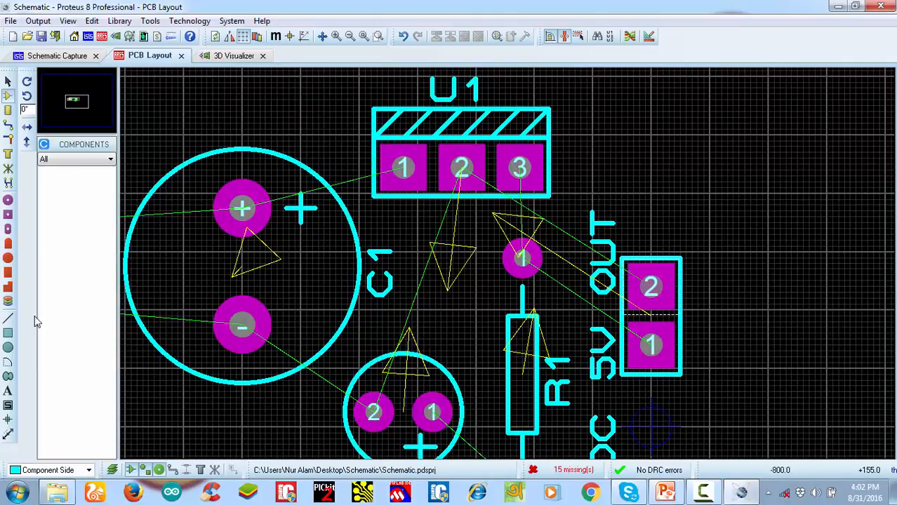
{"action": "left_click", "coordinate": [8, 391]}
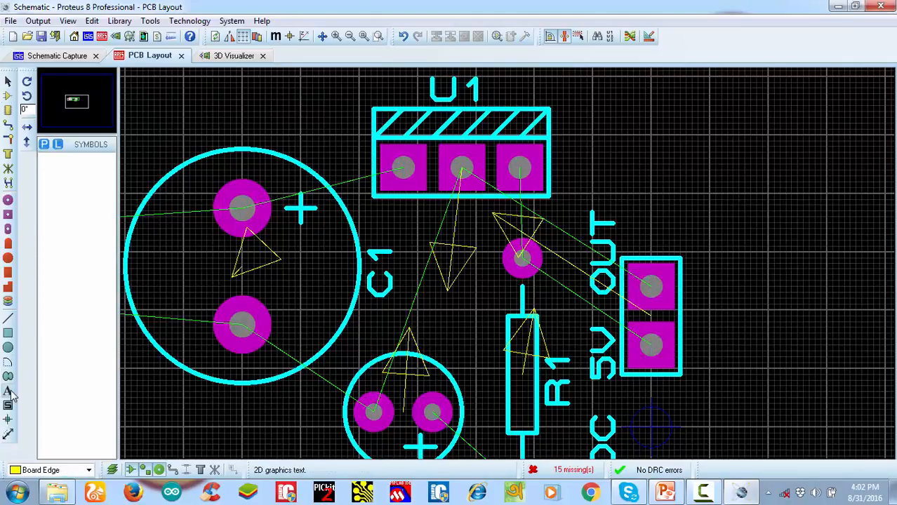
{"action": "left_click", "coordinate": [696, 342]}
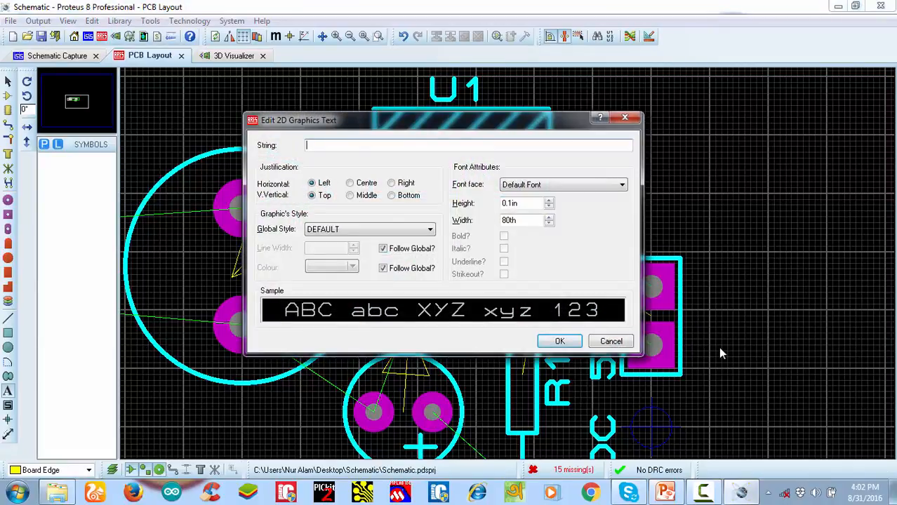
{"action": "left_click", "coordinate": [558, 342]}
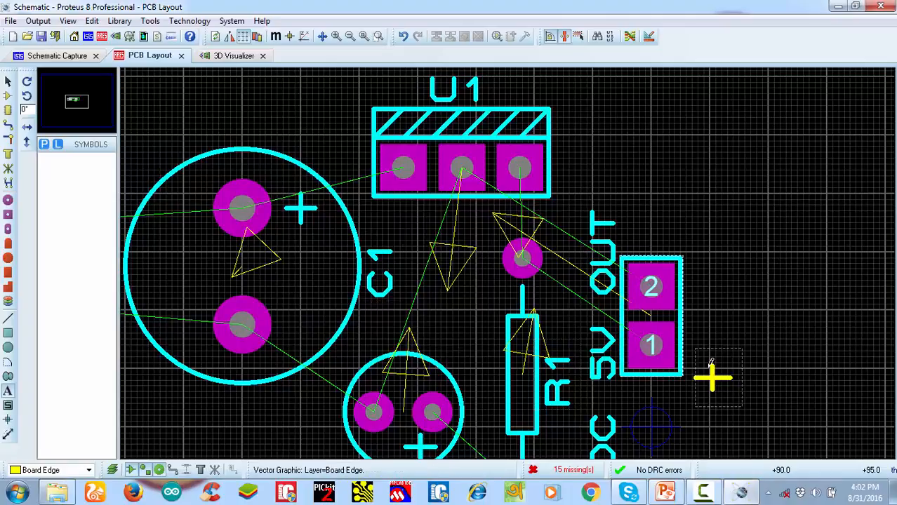
{"action": "right_click", "coordinate": [718, 368]}
{"action": "right_click", "coordinate": [718, 368]}
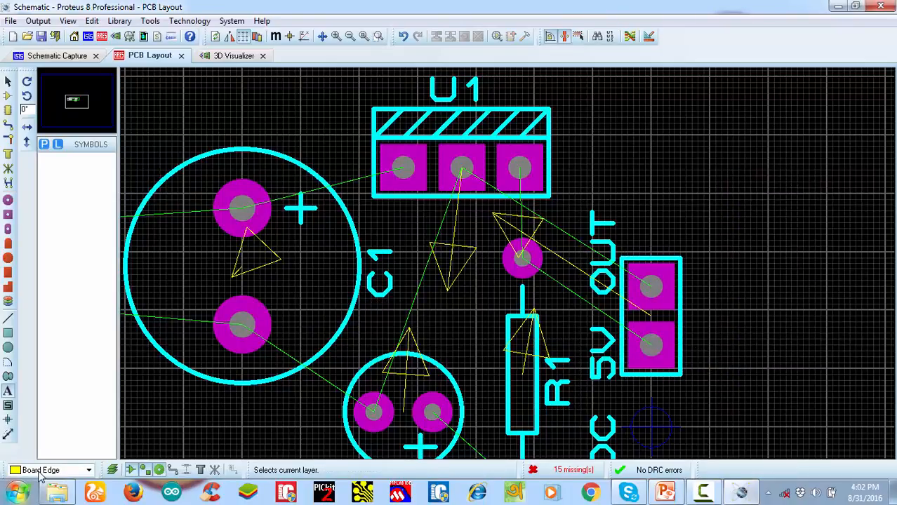
Add a "+" text on the Top Silk layer and position it beside pin 1 of the DC 5V OUT connector
{"action": "left_click", "coordinate": [40, 470]}
{"action": "left_click", "coordinate": [46, 329]}
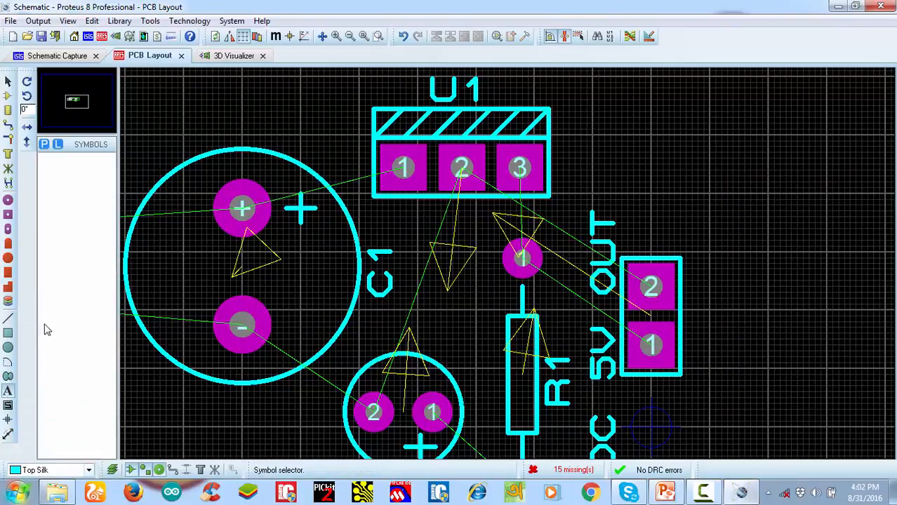
{"action": "left_click", "coordinate": [701, 353]}
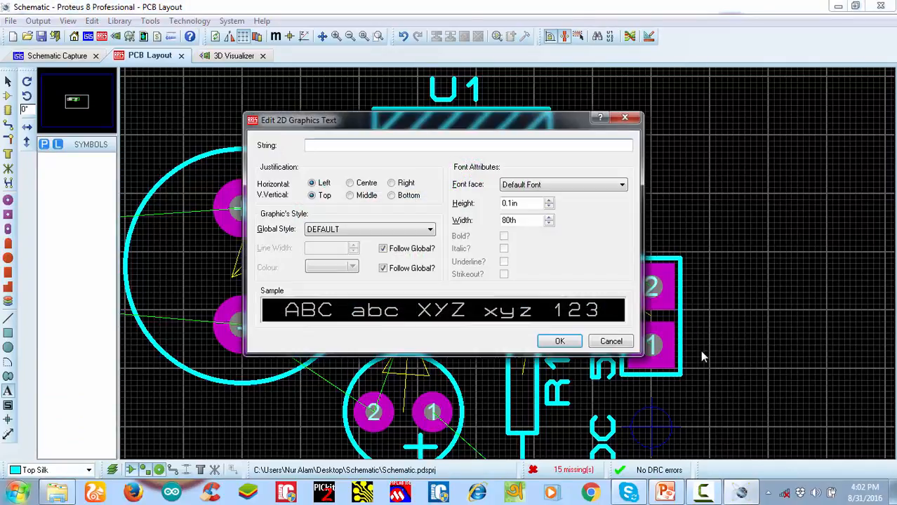
{"action": "key", "text": "Return"}
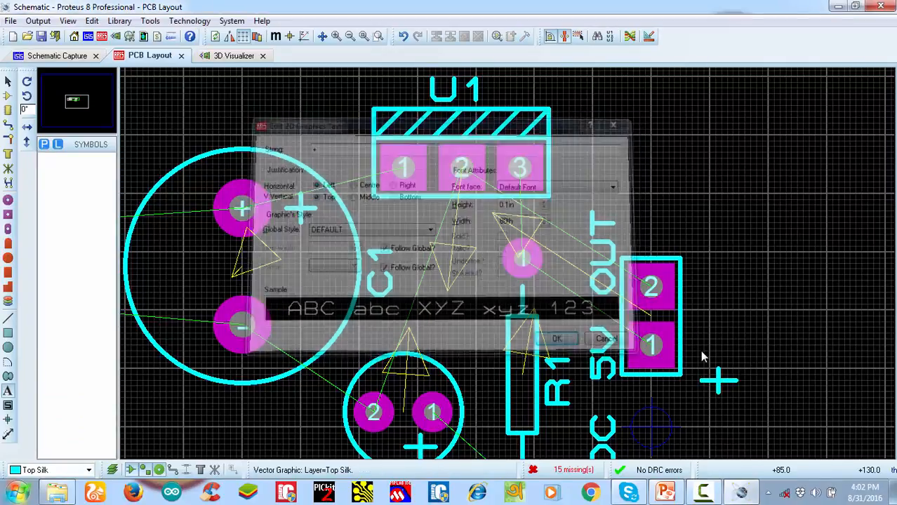
{"action": "left_click", "coordinate": [7, 82]}
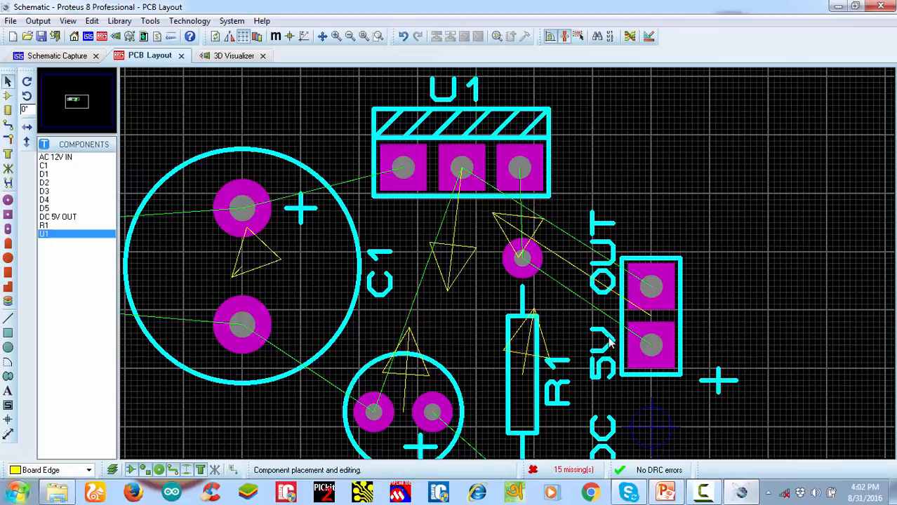
{"action": "left_click", "coordinate": [718, 376]}
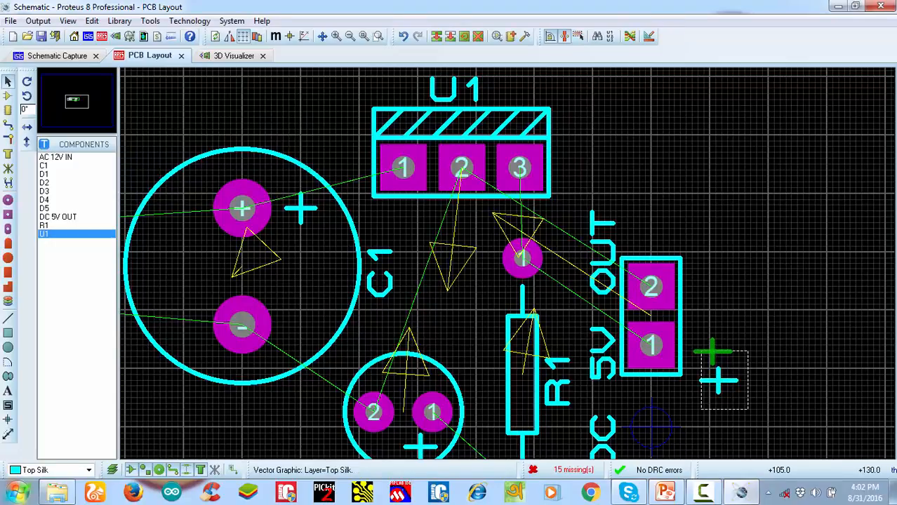
{"action": "left_click_drag", "start_coordinate": [712, 347], "coordinate": [711, 345]}
{"action": "left_click", "coordinate": [739, 288]}
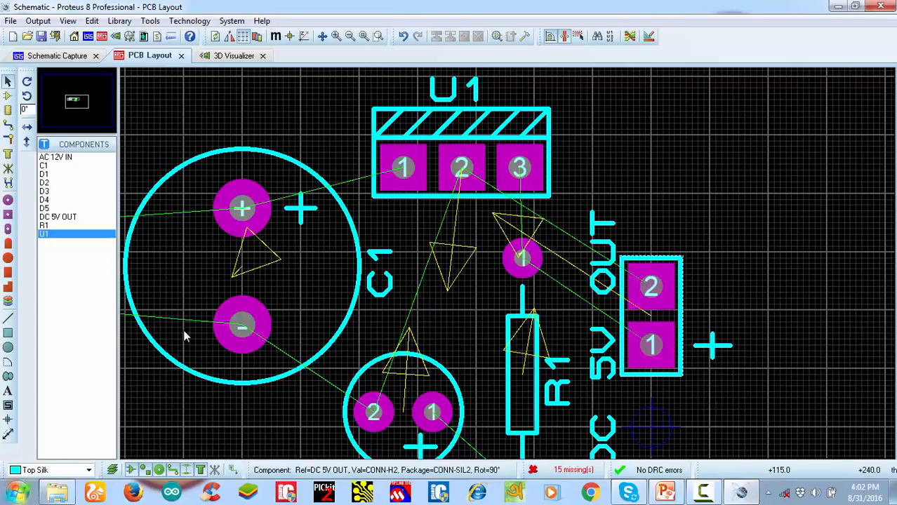
Add a "-" text on the Top Silk layer and position it beside pin 2 of the DC 5V OUT connector
{"action": "left_click", "coordinate": [8, 391]}
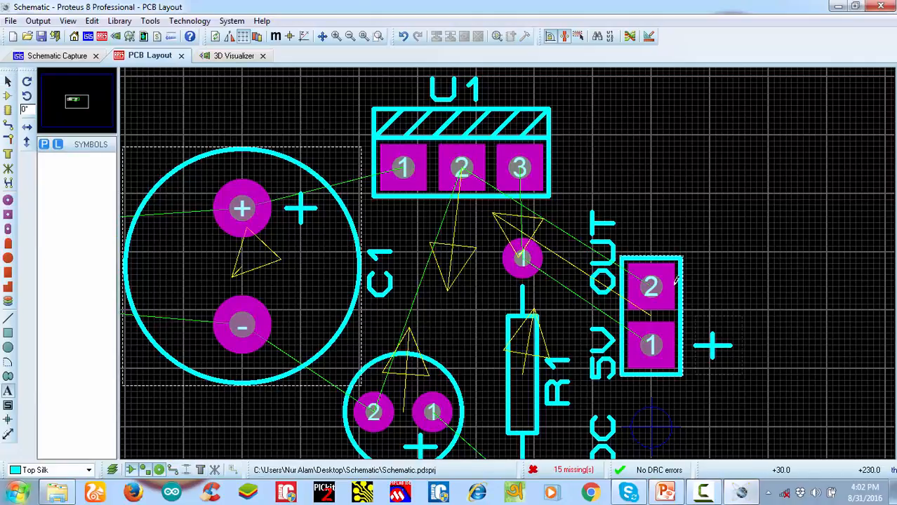
{"action": "left_click", "coordinate": [700, 281]}
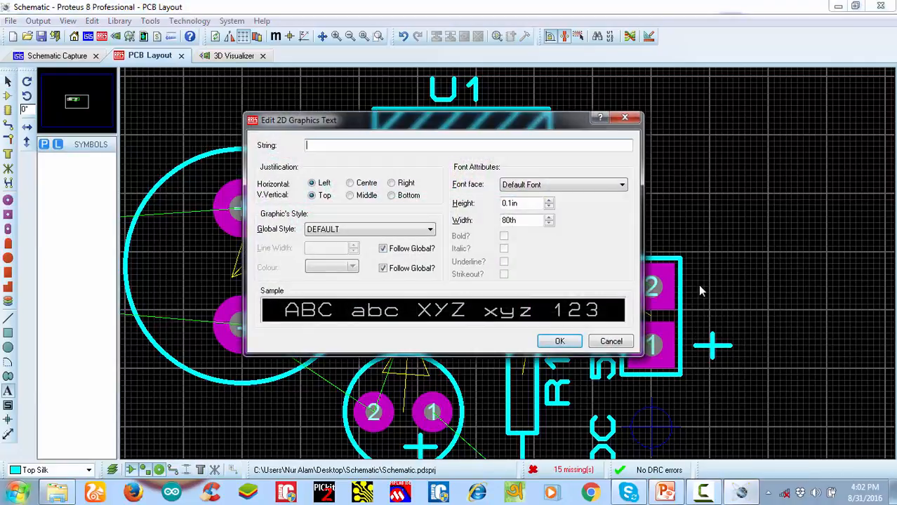
{"action": "left_click", "coordinate": [560, 341]}
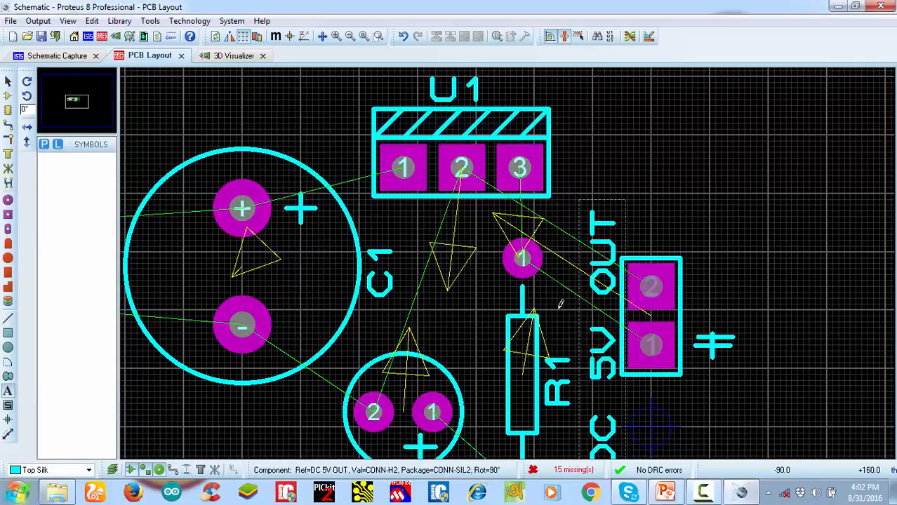
{"action": "left_click", "coordinate": [7, 83]}
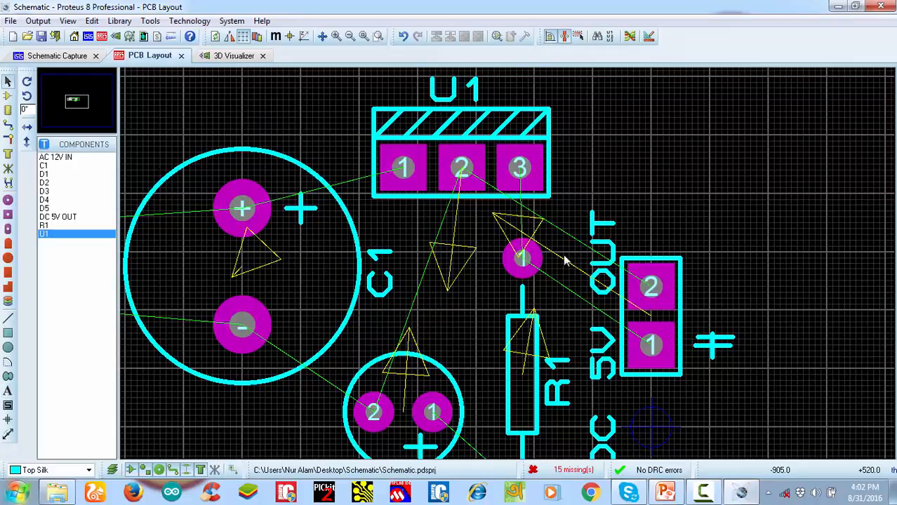
{"action": "left_click", "coordinate": [727, 345]}
{"action": "left_click_drag", "start_coordinate": [727, 345], "coordinate": [717, 288]}
{"action": "left_click", "coordinate": [784, 225]}
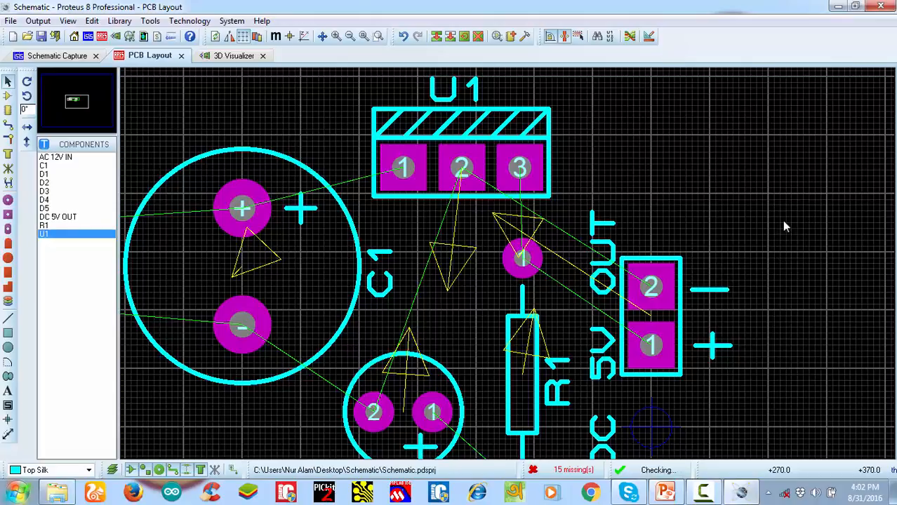
Shrink the board edge by moving its bottom side up and its right side in close to the output connector
{"action": "scroll", "coordinate": [593, 289], "scroll_direction": "down", "scroll_amount": 1}
{"action": "scroll", "coordinate": [472, 321], "scroll_direction": "down", "scroll_amount": 4}
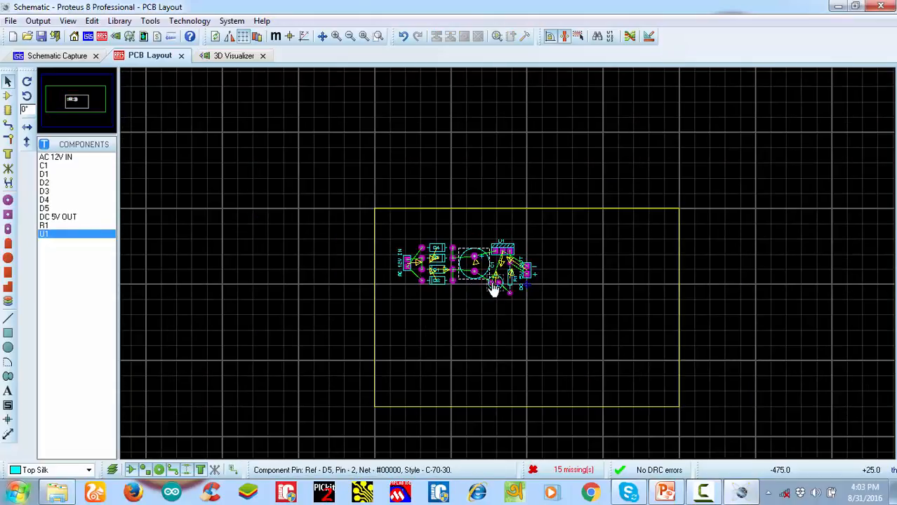
{"action": "left_click", "coordinate": [531, 408]}
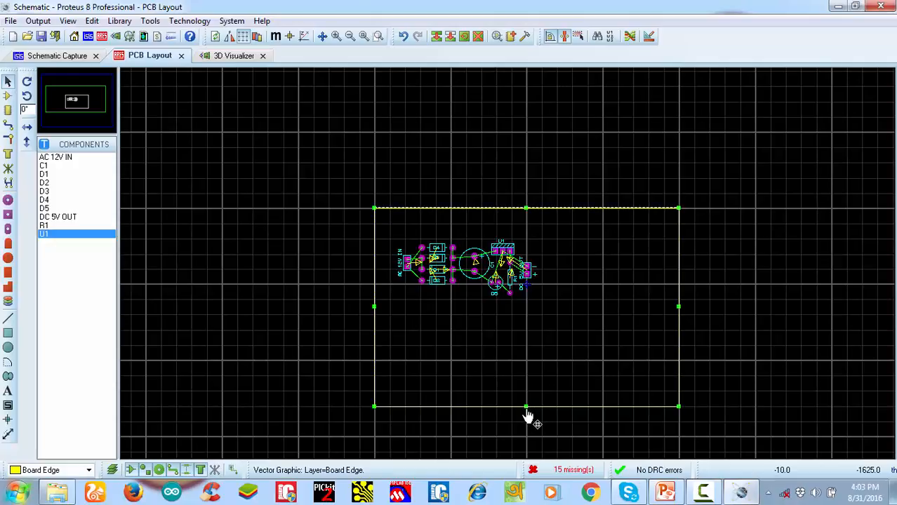
{"action": "left_click_drag", "start_coordinate": [526, 407], "coordinate": [526, 314]}
{"action": "scroll", "coordinate": [543, 245], "scroll_direction": "up", "scroll_amount": 2}
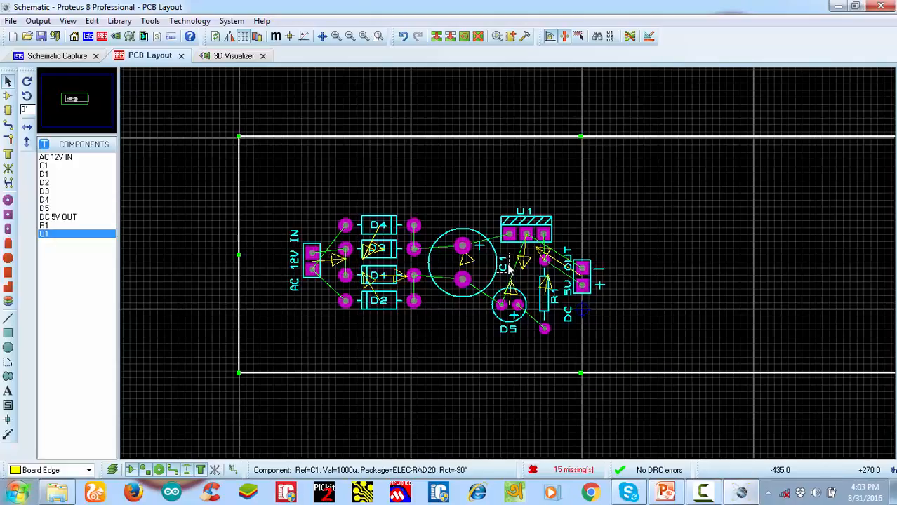
{"action": "scroll", "coordinate": [749, 271], "scroll_direction": "down", "scroll_amount": 2}
{"action": "left_click_drag", "start_coordinate": [786, 262], "coordinate": [583, 264]}
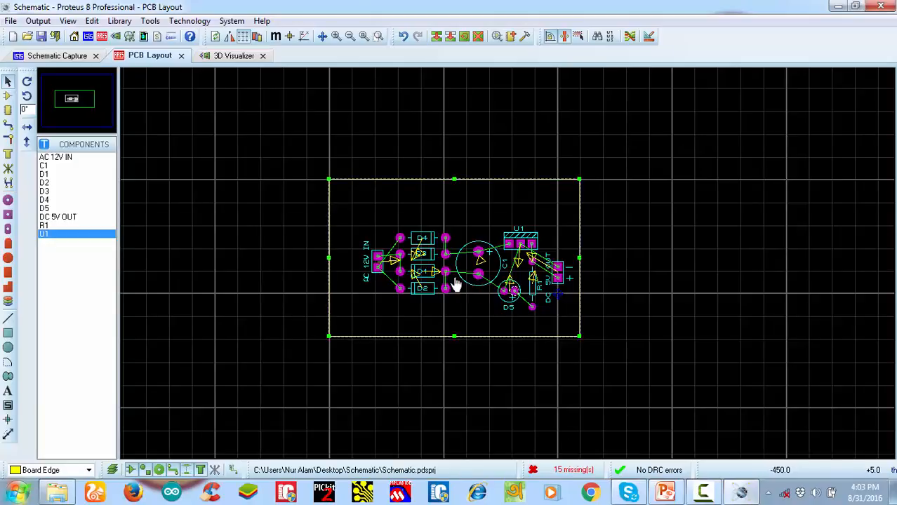
Tighten the board edge around the components by moving its left side inward, its top side down and its bottom side slightly up
{"action": "scroll", "coordinate": [457, 284], "scroll_direction": "up", "scroll_amount": 2}
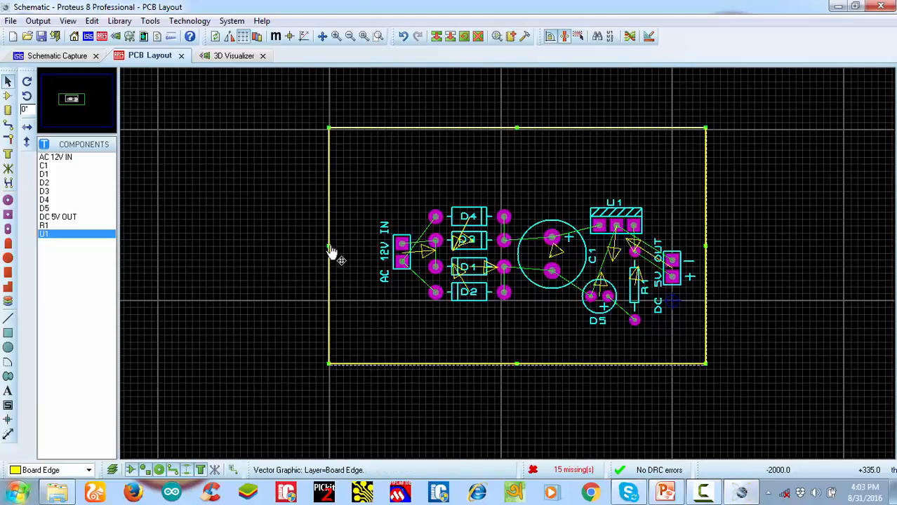
{"action": "left_click_drag", "start_coordinate": [329, 247], "coordinate": [361, 247]}
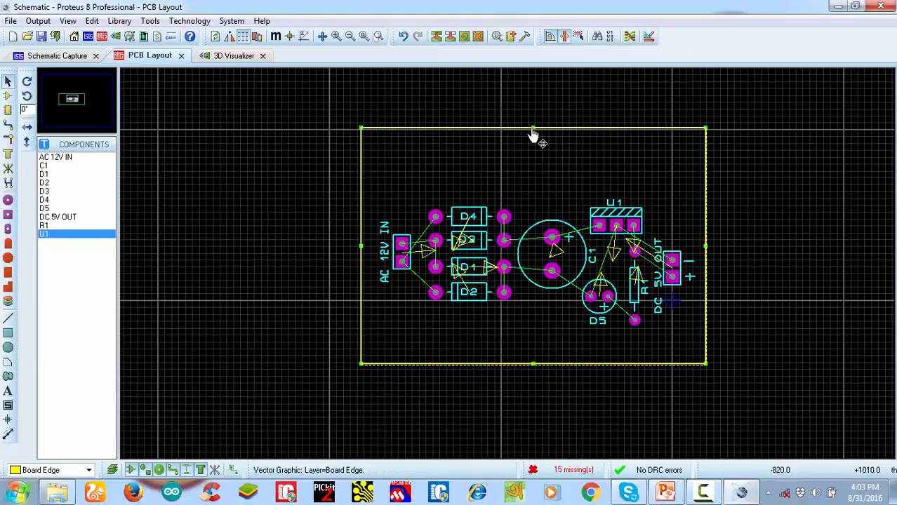
{"action": "left_click_drag", "start_coordinate": [533, 129], "coordinate": [533, 161]}
{"action": "left_click_drag", "start_coordinate": [533, 365], "coordinate": [537, 353]}
{"action": "scroll", "coordinate": [566, 264], "scroll_direction": "up", "scroll_amount": 1}
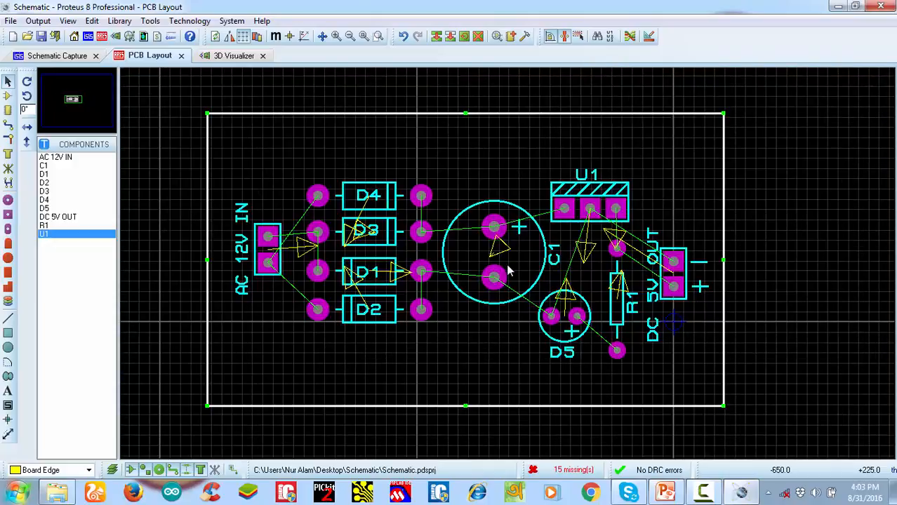
{"action": "left_click", "coordinate": [483, 85]}
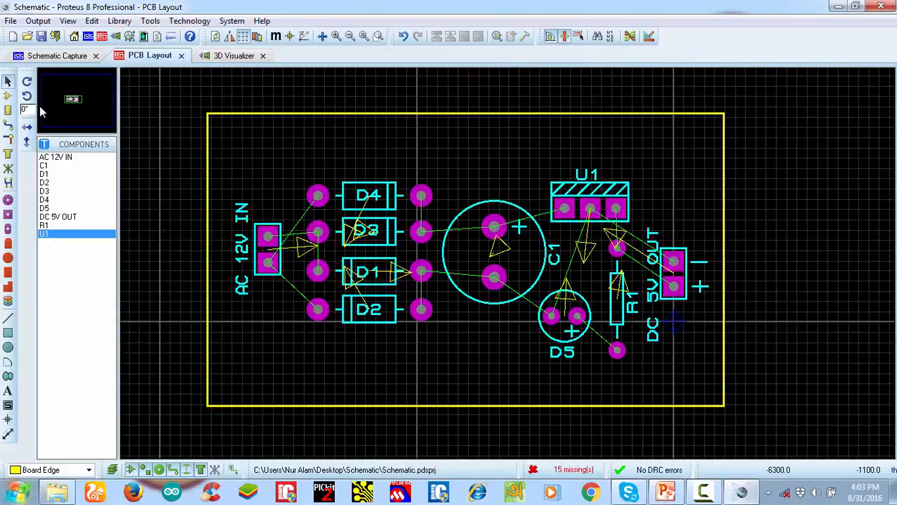
Place a C-150-60 circular through-hole pad in each of the four corners inside the board edge
{"action": "left_click", "coordinate": [7, 200]}
{"action": "left_click", "coordinate": [64, 261]}
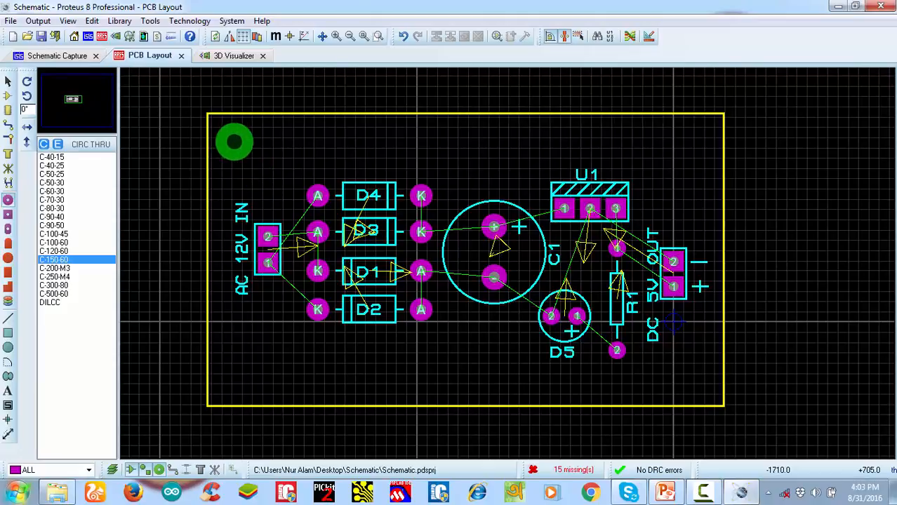
{"action": "left_click", "coordinate": [235, 143]}
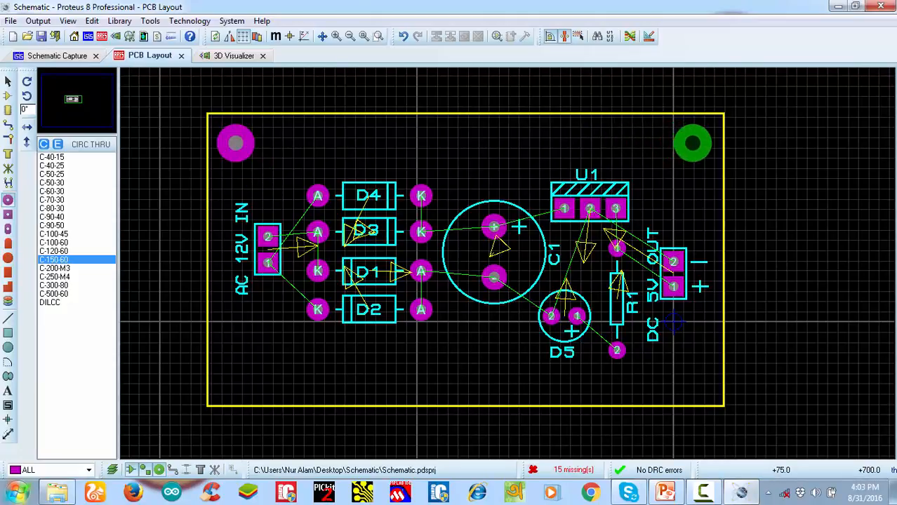
{"action": "left_click", "coordinate": [693, 143]}
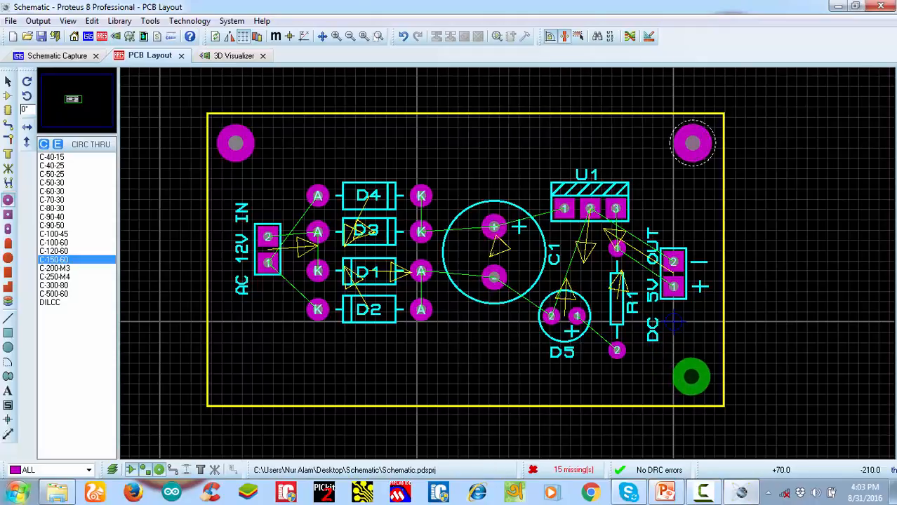
{"action": "left_click", "coordinate": [693, 379]}
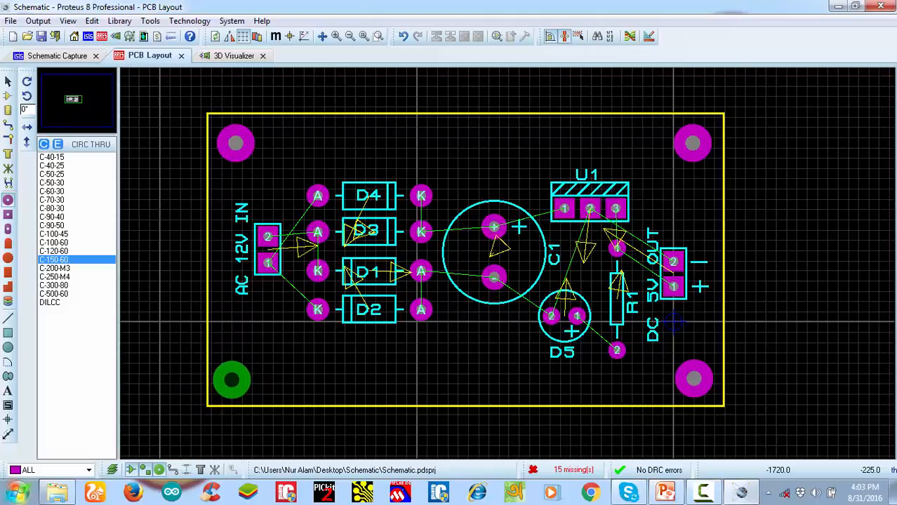
{"action": "left_click", "coordinate": [232, 380]}
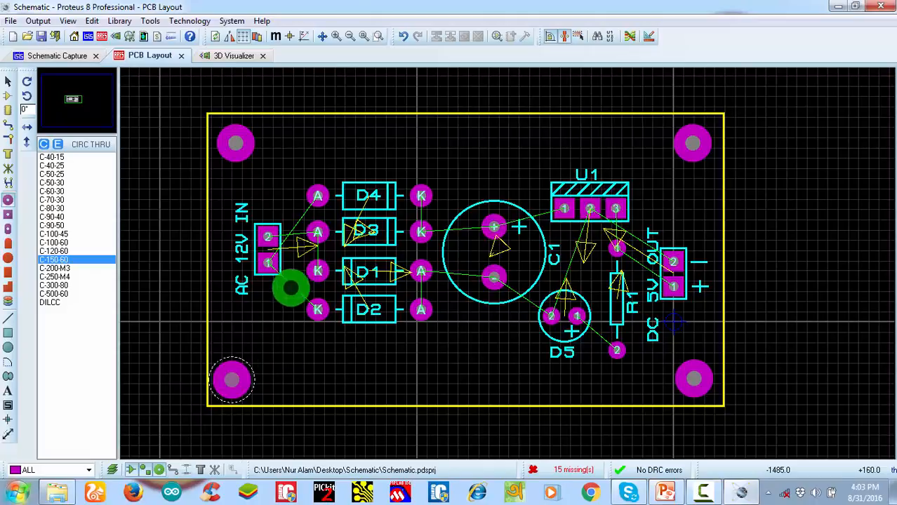
{"action": "scroll", "coordinate": [459, 273], "scroll_direction": "down", "scroll_amount": 1}
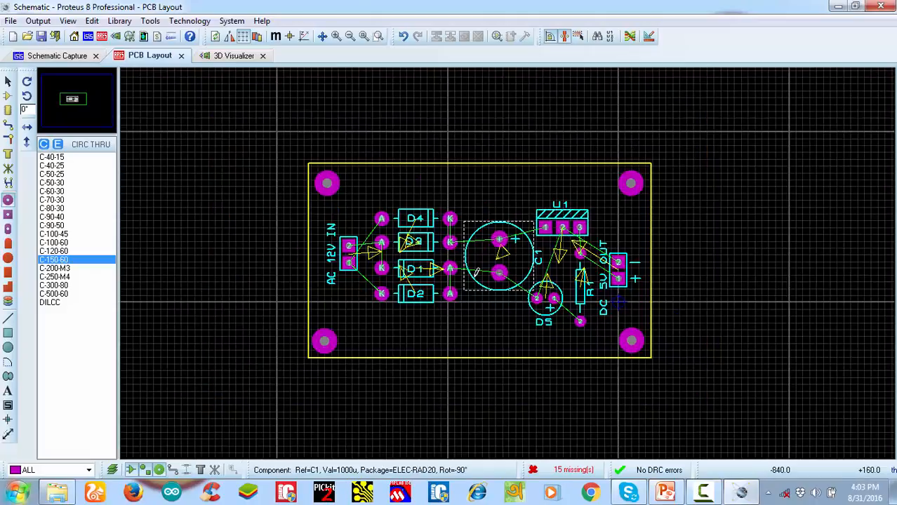
{"action": "scroll", "coordinate": [478, 272], "scroll_direction": "up", "scroll_amount": 1}
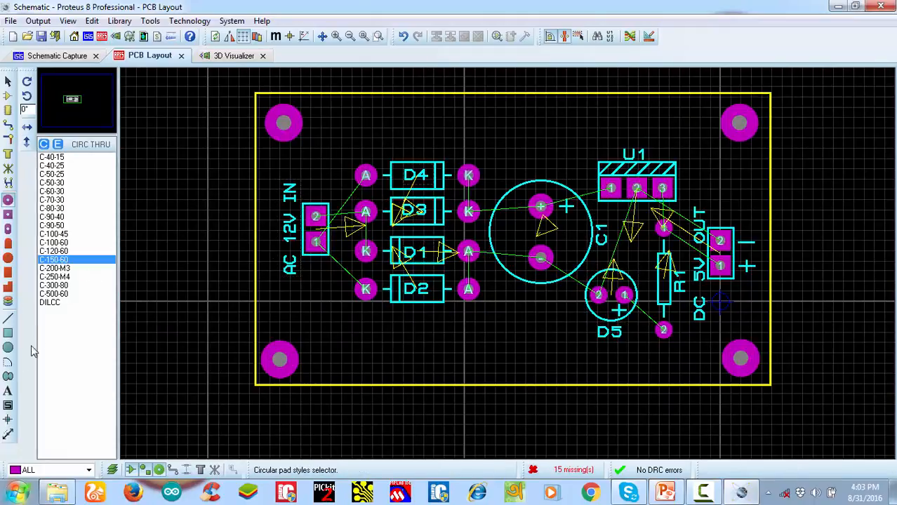
Add the text "5V DC Power Supply" on Top Silk and position it between the two upper corner pads
{"action": "left_click", "coordinate": [9, 399]}
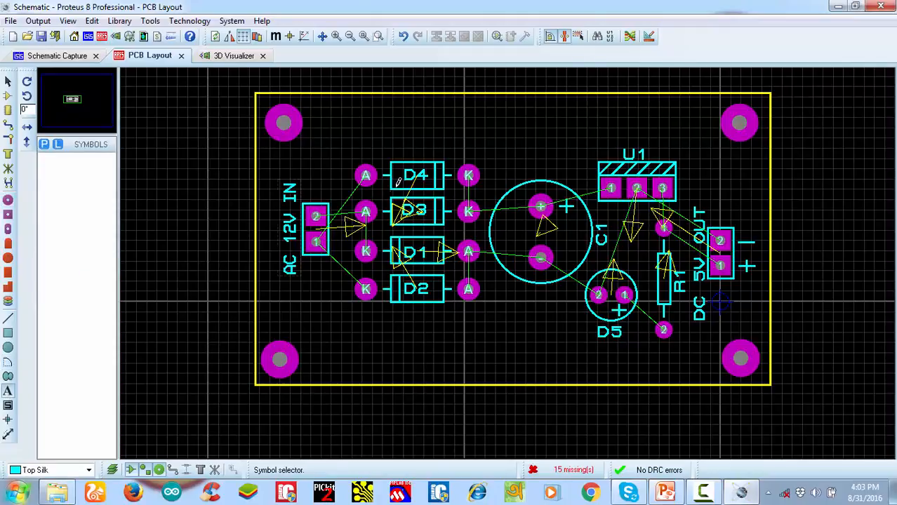
{"action": "left_click", "coordinate": [444, 115]}
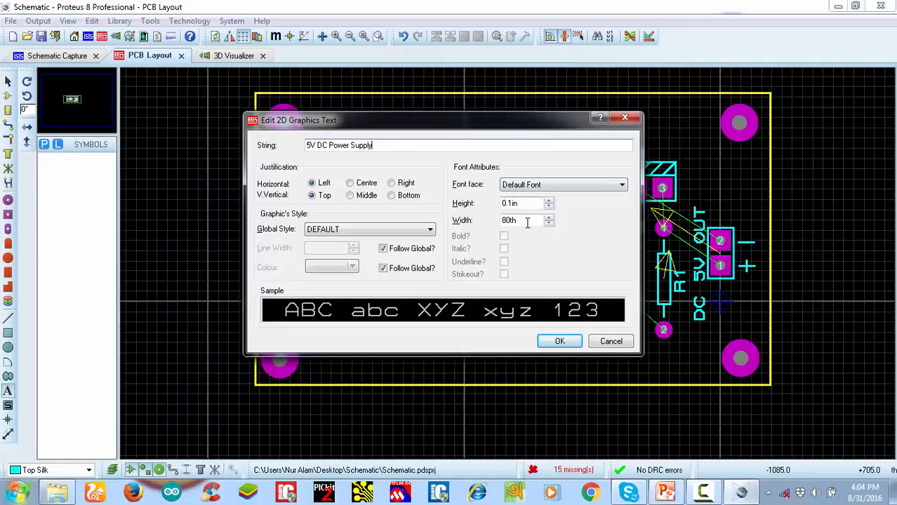
{"action": "left_click", "coordinate": [559, 341]}
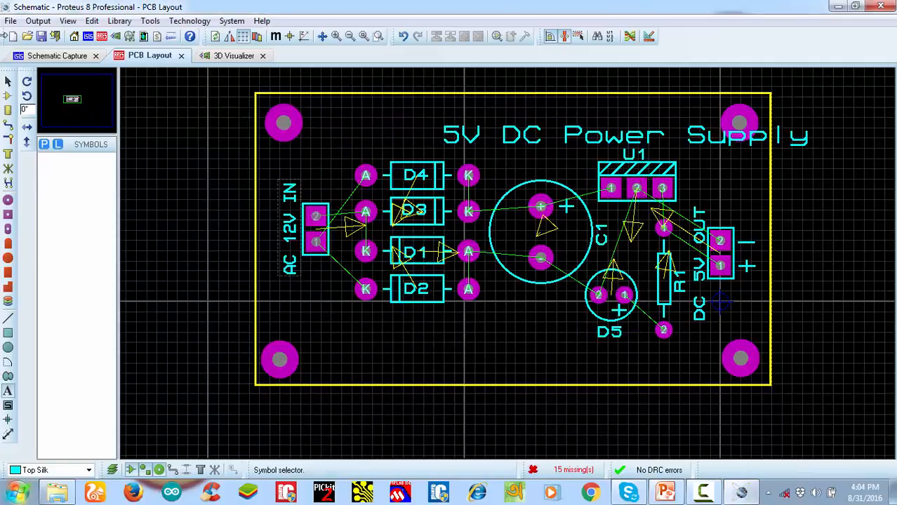
{"action": "left_click", "coordinate": [8, 83]}
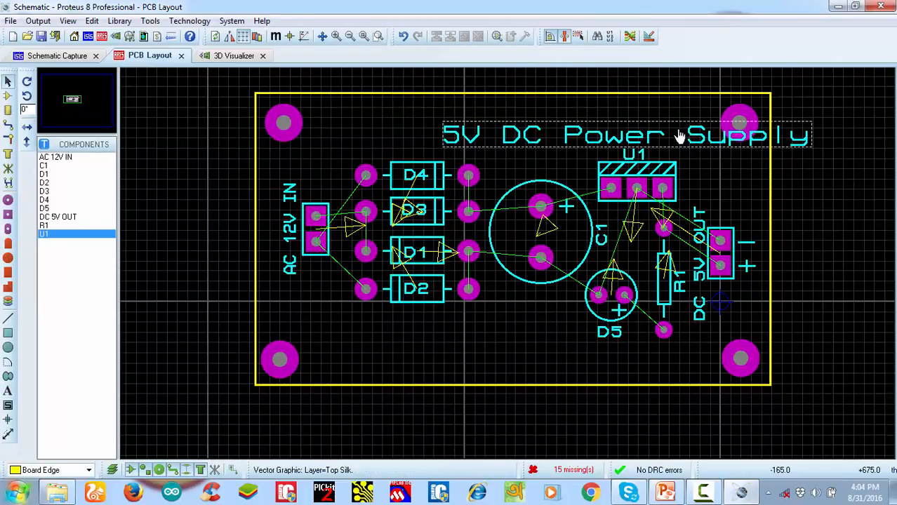
{"action": "left_click", "coordinate": [688, 136]}
{"action": "left_click_drag", "start_coordinate": [668, 141], "coordinate": [565, 132]}
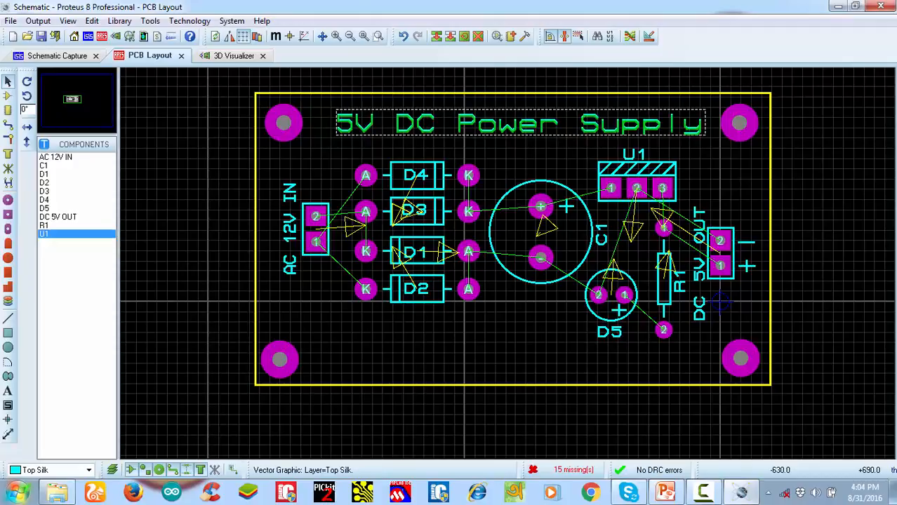
{"action": "left_click", "coordinate": [551, 160]}
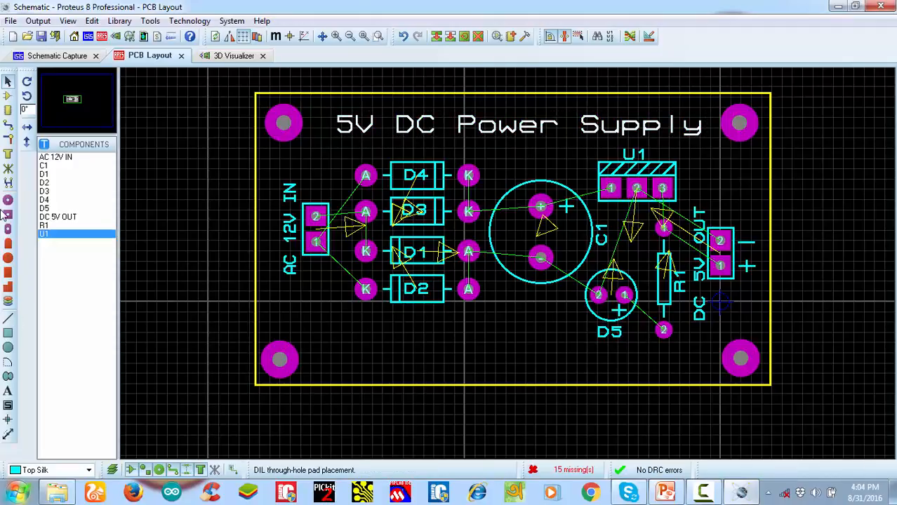
Add the text "Our Frist Project" on Top Silk and position it between the two lower corner pads
{"action": "left_click", "coordinate": [8, 391]}
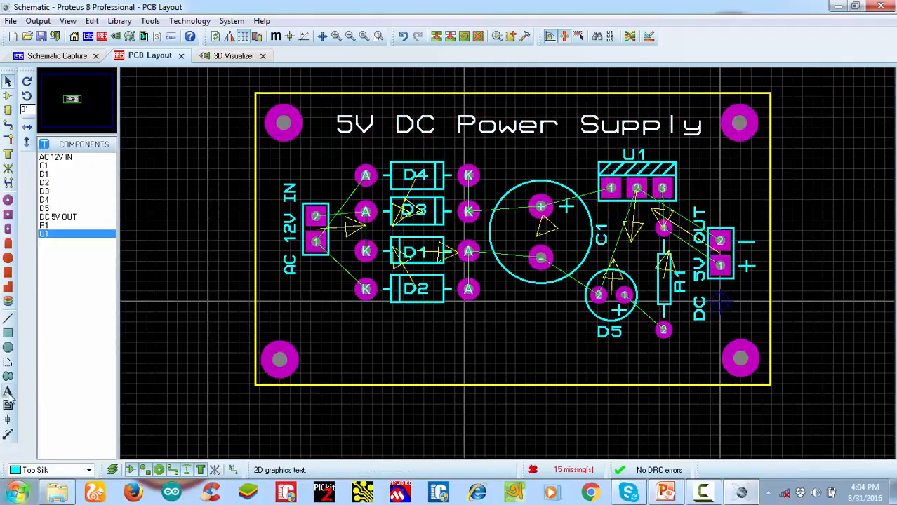
{"action": "left_click", "coordinate": [439, 344]}
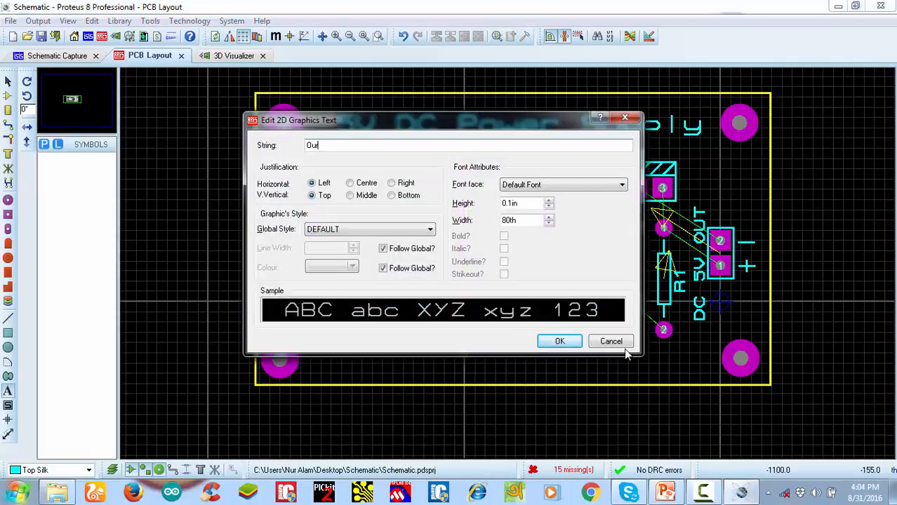
{"action": "type", "text": "Our Frist Project"}
{"action": "left_click", "coordinate": [556, 341]}
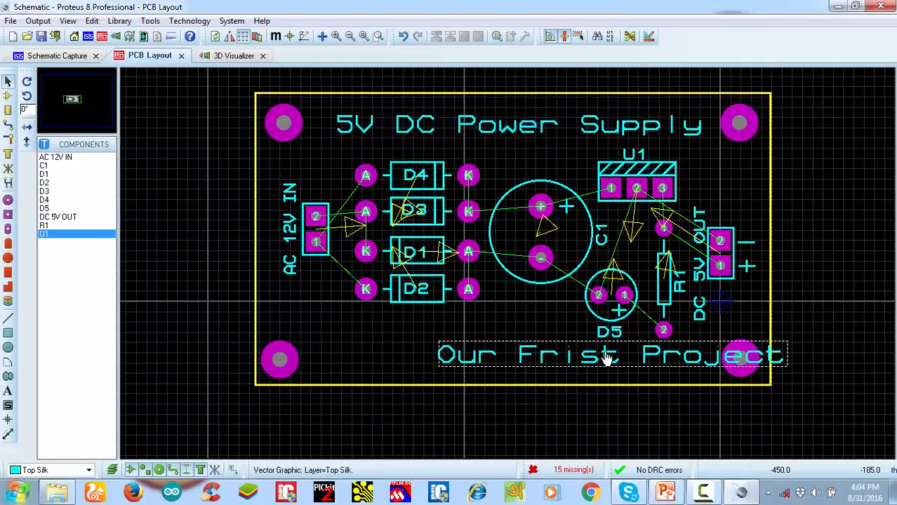
{"action": "left_click_drag", "start_coordinate": [585, 363], "coordinate": [478, 366]}
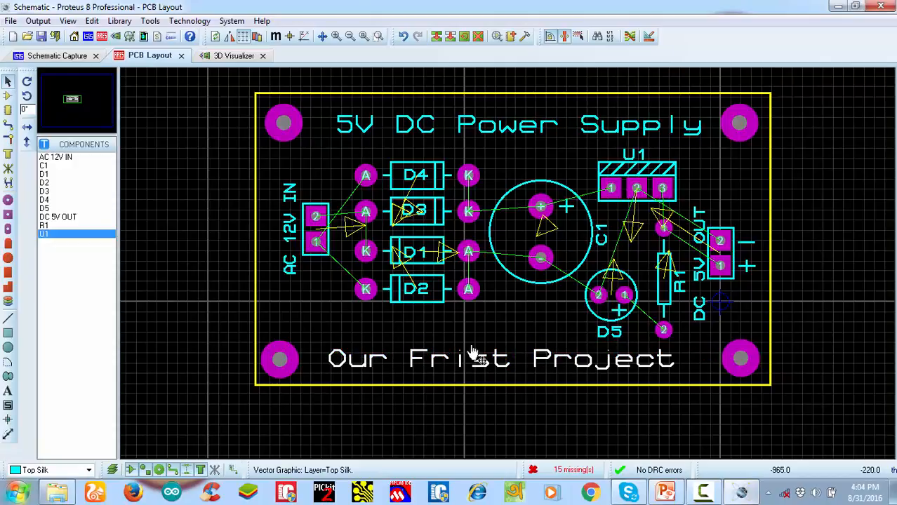
{"action": "left_click", "coordinate": [247, 85]}
Inspect the board in the 3D view, toggling the component models to examine the bare silkscreen and pads
{"action": "left_click", "coordinate": [215, 56]}
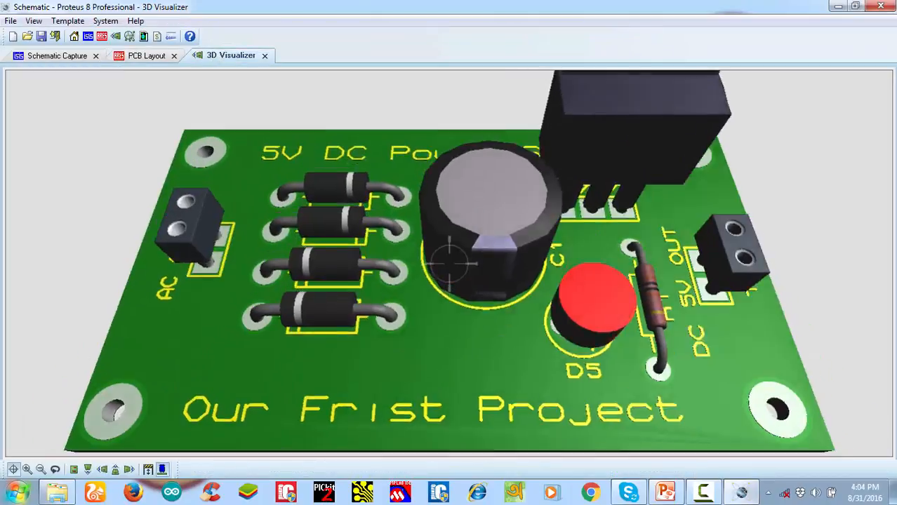
{"action": "scroll", "coordinate": [449, 264], "scroll_direction": "down", "scroll_amount": 3}
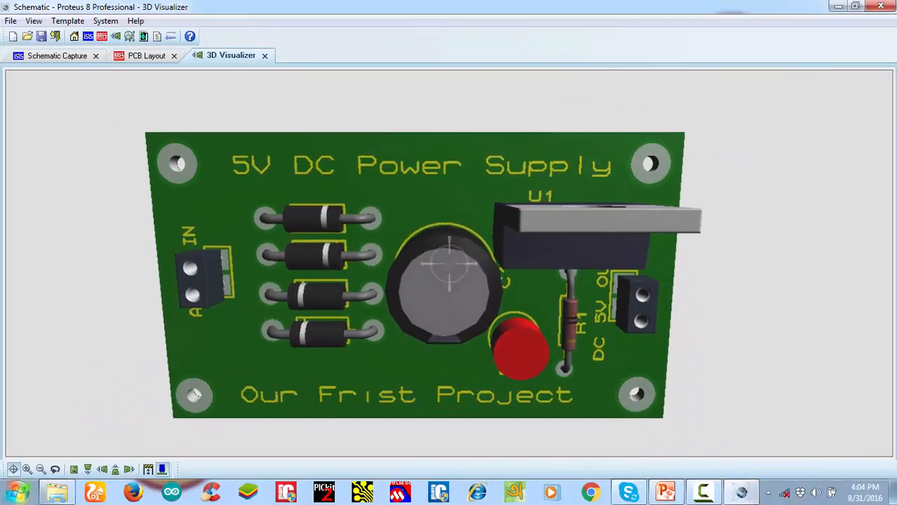
{"action": "right_click", "coordinate": [449, 264]}
{"action": "left_click", "coordinate": [163, 470]}
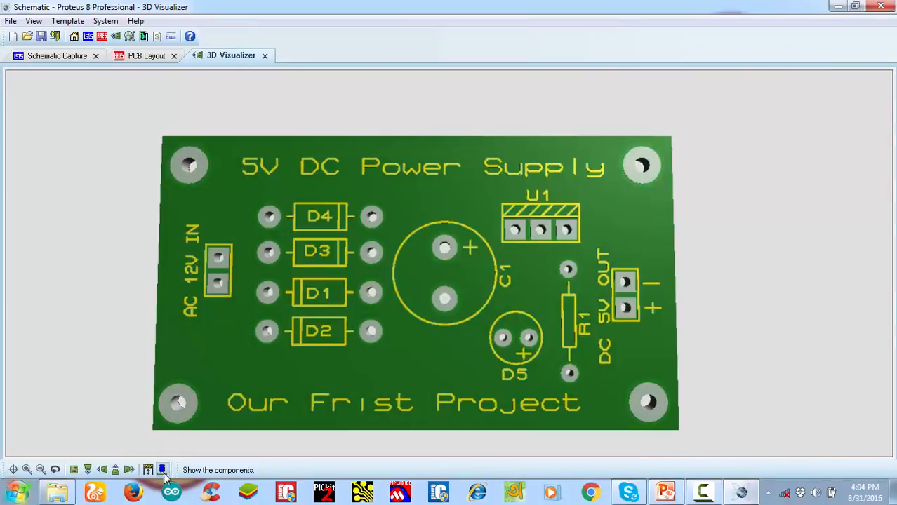
{"action": "left_click", "coordinate": [163, 471]}
{"action": "left_click", "coordinate": [164, 471]}
Show the component models in 3D and examine the board from the back, front, left and top views
{"action": "left_click", "coordinate": [116, 470]}
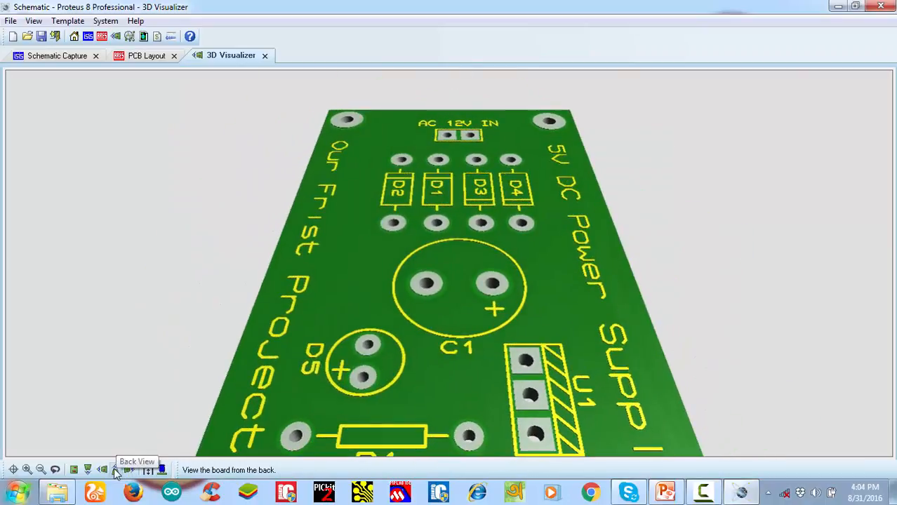
{"action": "left_click", "coordinate": [162, 470]}
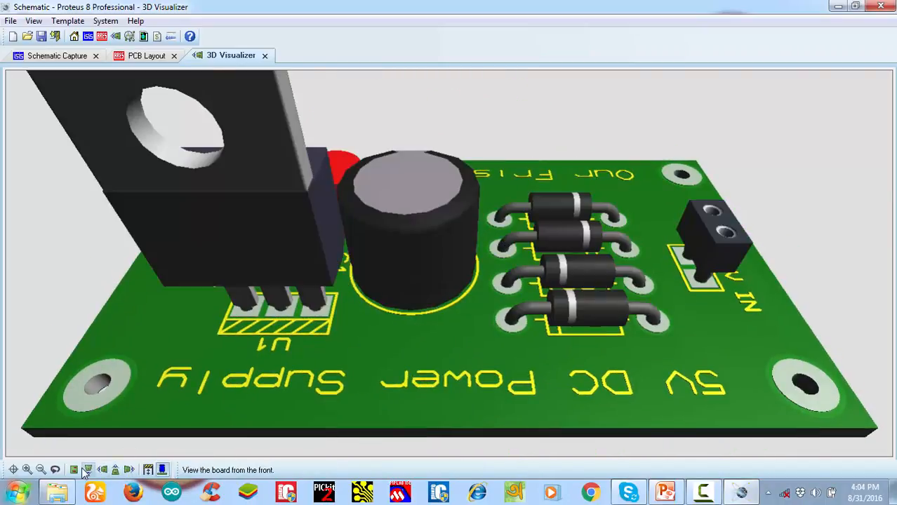
{"action": "left_click", "coordinate": [87, 470]}
{"action": "left_click", "coordinate": [102, 470]}
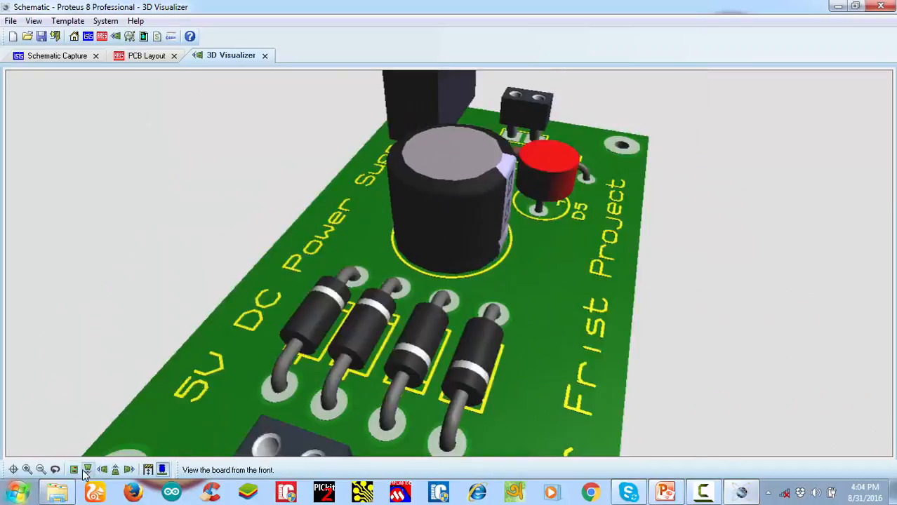
{"action": "left_click", "coordinate": [74, 469]}
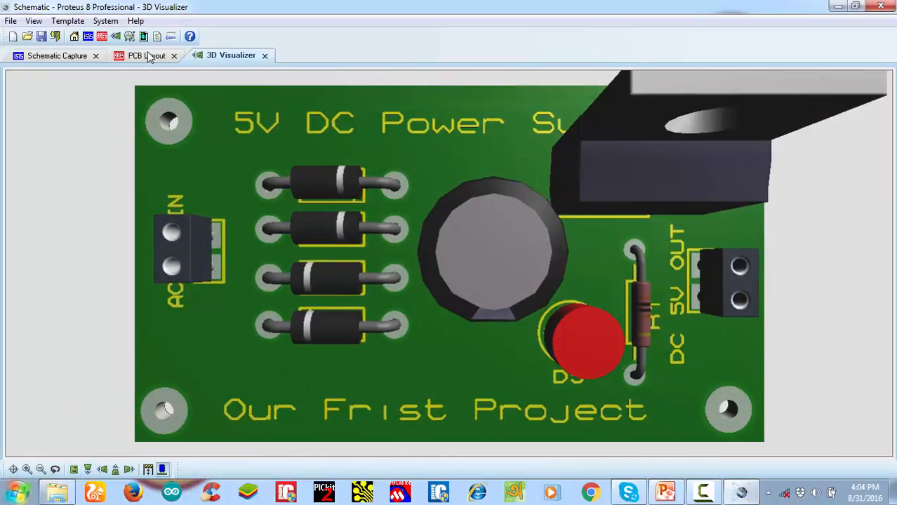
Return to the PCB layout and route a DEFAULT Bottom Copper trace from D1's K pad to D3's A pad
{"action": "left_click", "coordinate": [149, 58]}
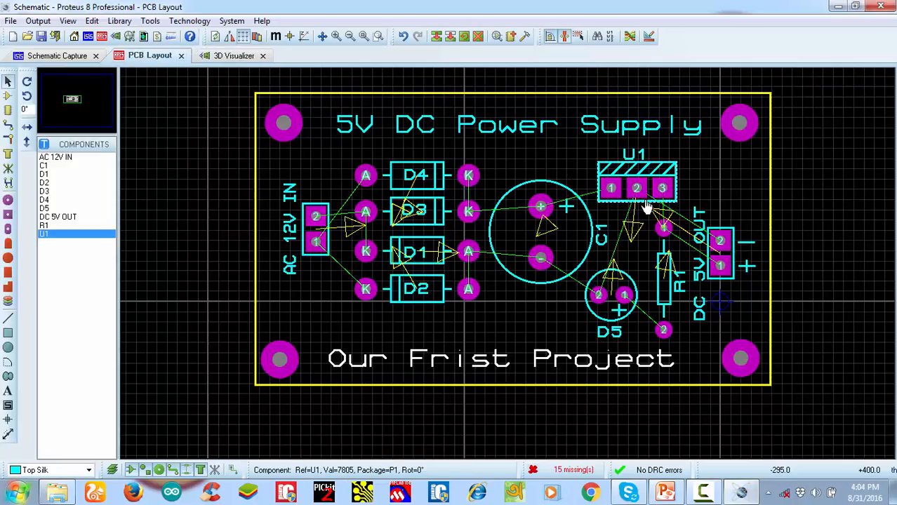
{"action": "scroll", "coordinate": [646, 253], "scroll_direction": "up", "scroll_amount": 1}
{"action": "scroll", "coordinate": [445, 291], "scroll_direction": "down", "scroll_amount": 2}
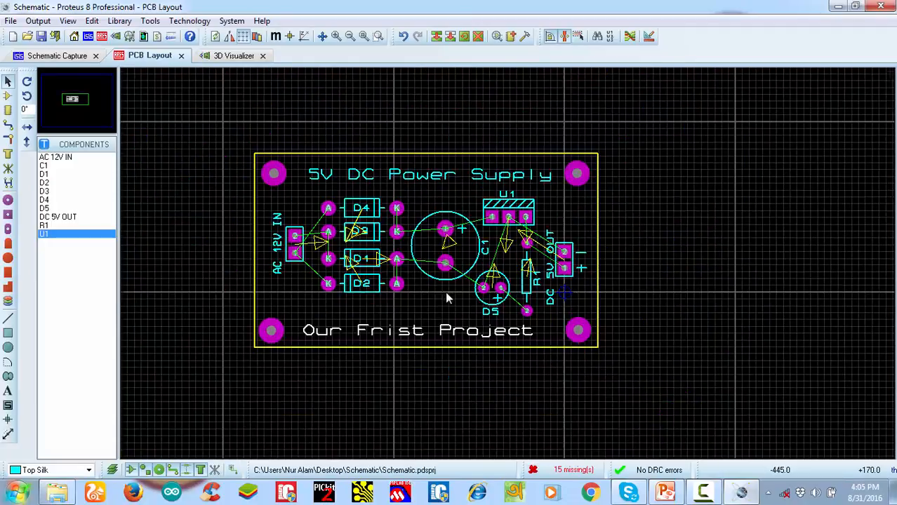
{"action": "scroll", "coordinate": [510, 267], "scroll_direction": "up", "scroll_amount": 1}
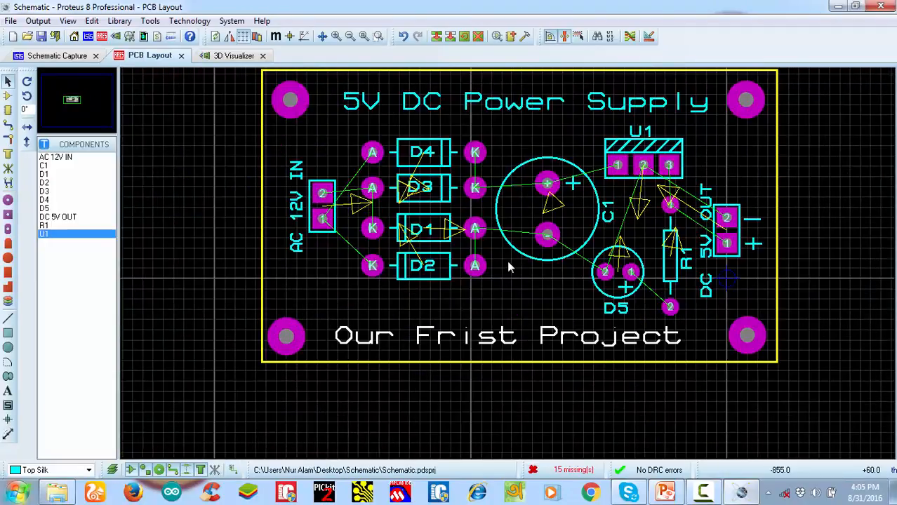
{"action": "left_click", "coordinate": [7, 128]}
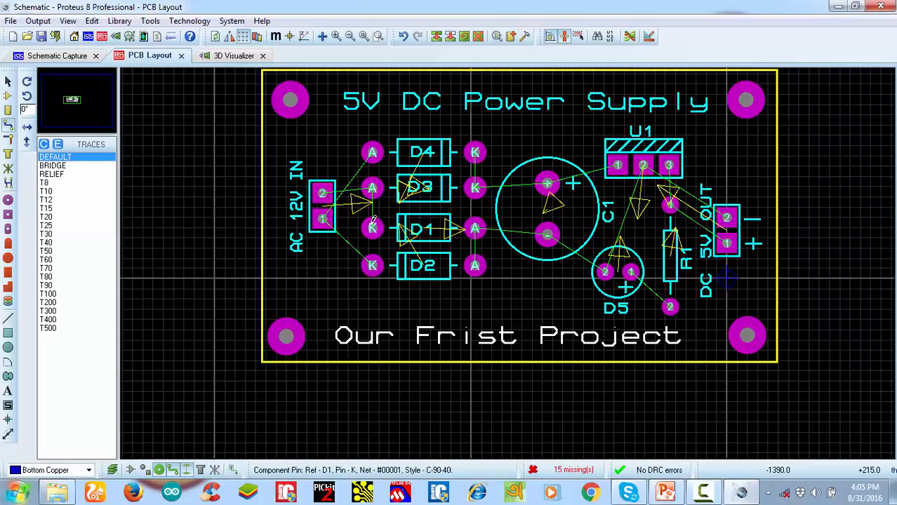
{"action": "left_click", "coordinate": [373, 229]}
{"action": "left_click", "coordinate": [373, 188]}
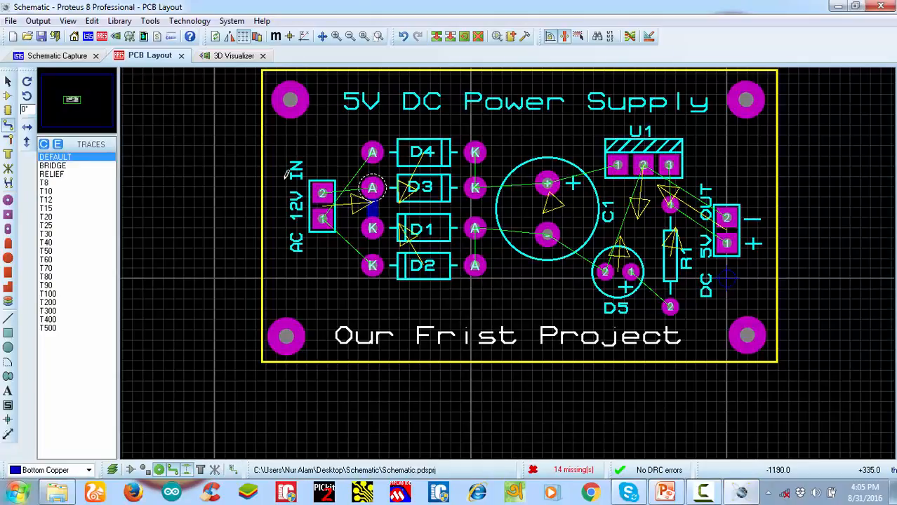
Set the width of the DEFAULT trace style to 41th as a local edit
{"action": "right_click", "coordinate": [55, 161]}
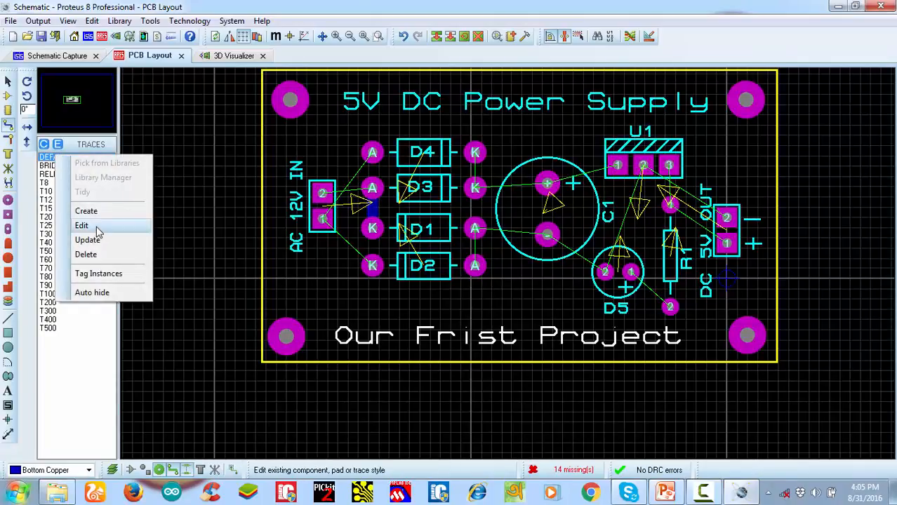
{"action": "left_click", "coordinate": [88, 226]}
{"action": "left_click", "coordinate": [450, 229]}
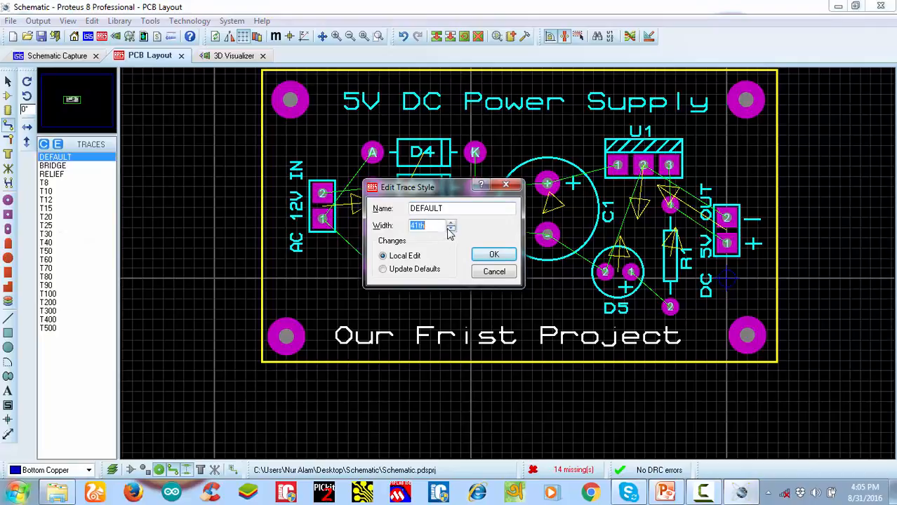
{"action": "left_click", "coordinate": [486, 254]}
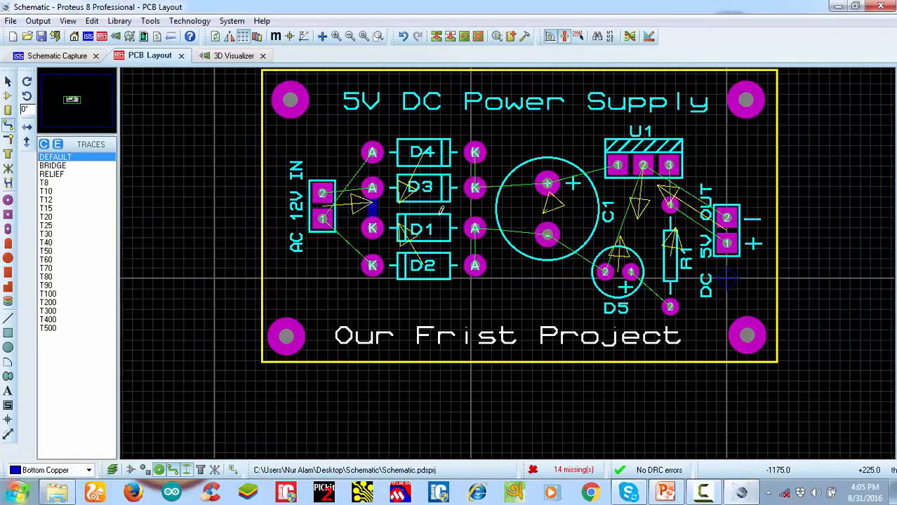
Route Bottom Copper traces from D3's K pad to D4's K pad and from D1's A pad to D2's A pad
{"action": "left_click", "coordinate": [476, 188]}
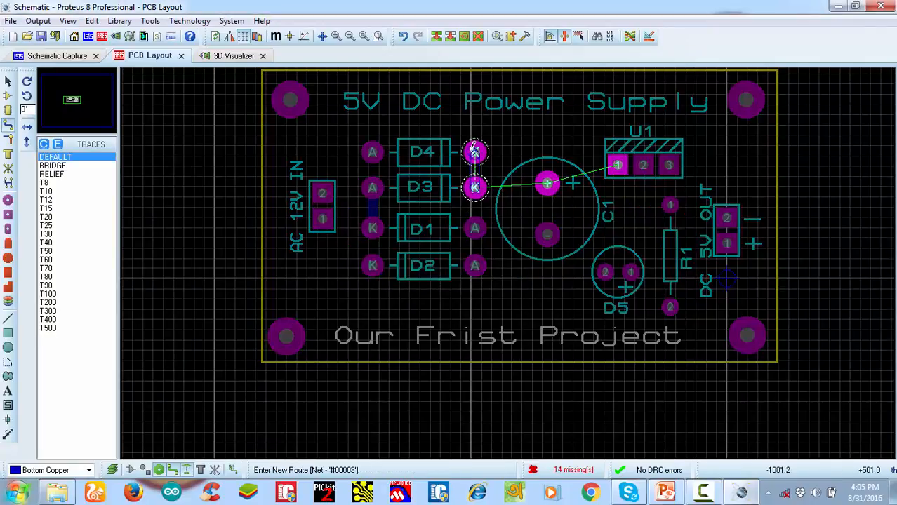
{"action": "left_click", "coordinate": [475, 152]}
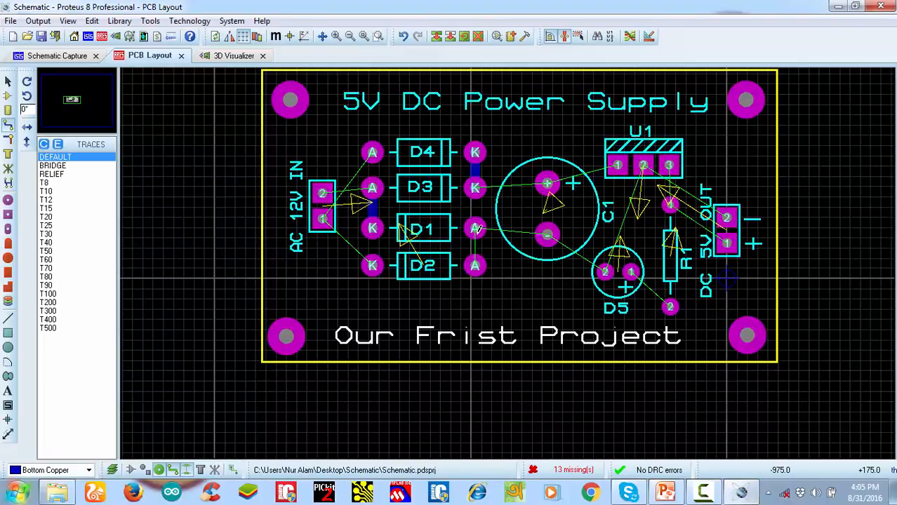
{"action": "left_click", "coordinate": [475, 230]}
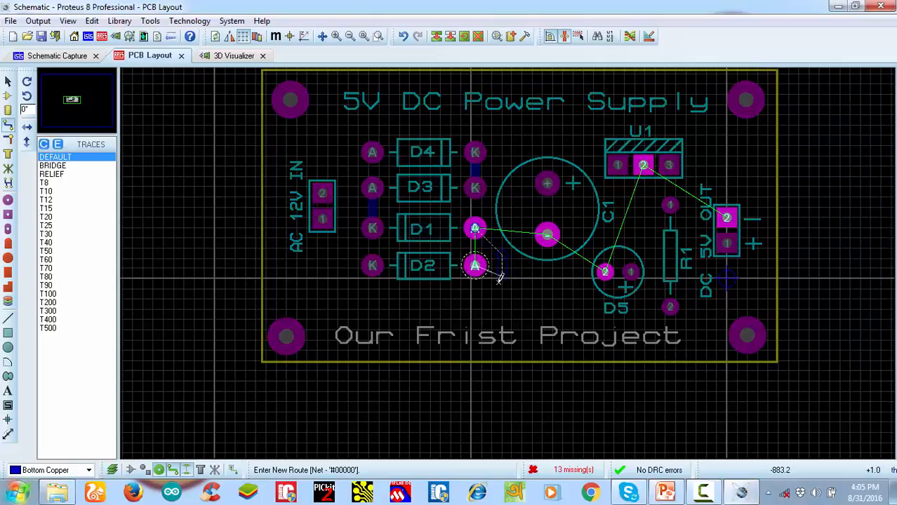
{"action": "left_click", "coordinate": [475, 265]}
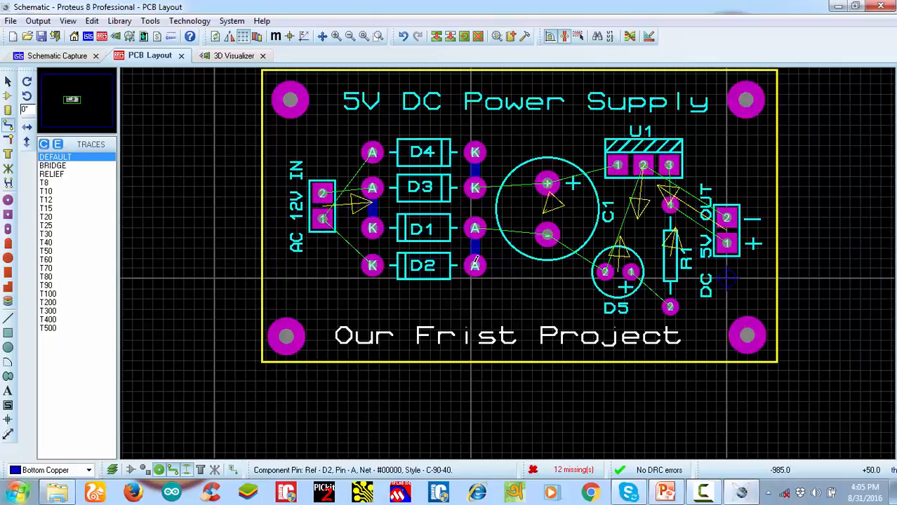
Delete the three hand-routed traces joining D1 and D2's A pads, D3 and D4's K pads, and D3's A pad to D1's K pad
{"action": "right_click", "coordinate": [476, 247]}
{"action": "right_click", "coordinate": [476, 248]}
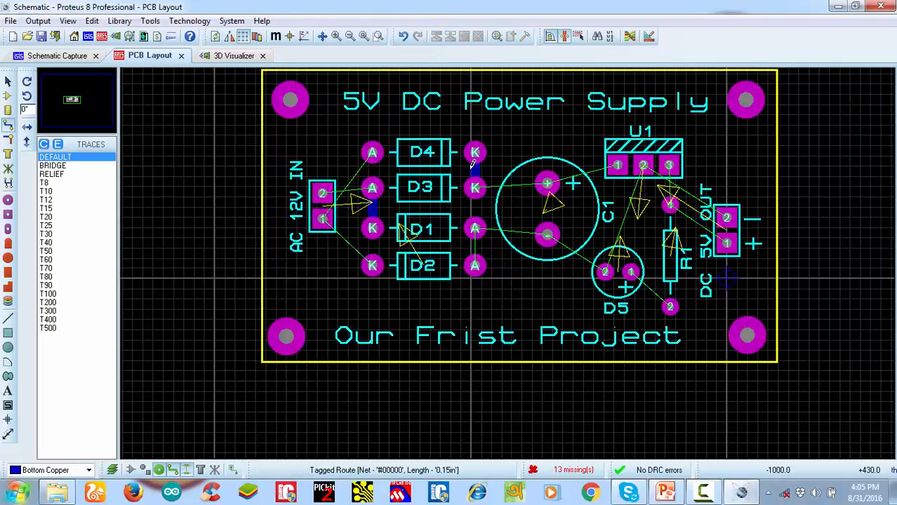
{"action": "right_click", "coordinate": [481, 160]}
{"action": "right_click", "coordinate": [480, 160]}
{"action": "right_click", "coordinate": [478, 168]}
{"action": "right_click", "coordinate": [478, 168]}
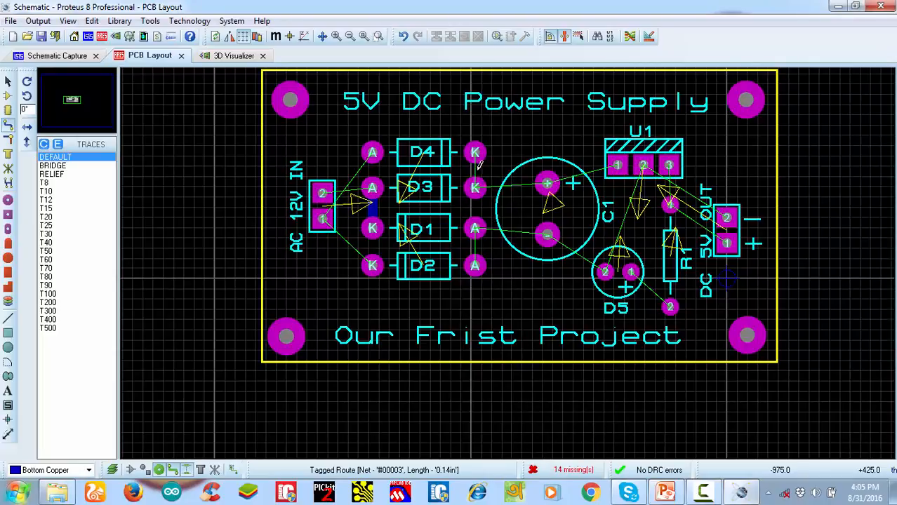
{"action": "right_click", "coordinate": [375, 204]}
{"action": "right_click", "coordinate": [374, 204]}
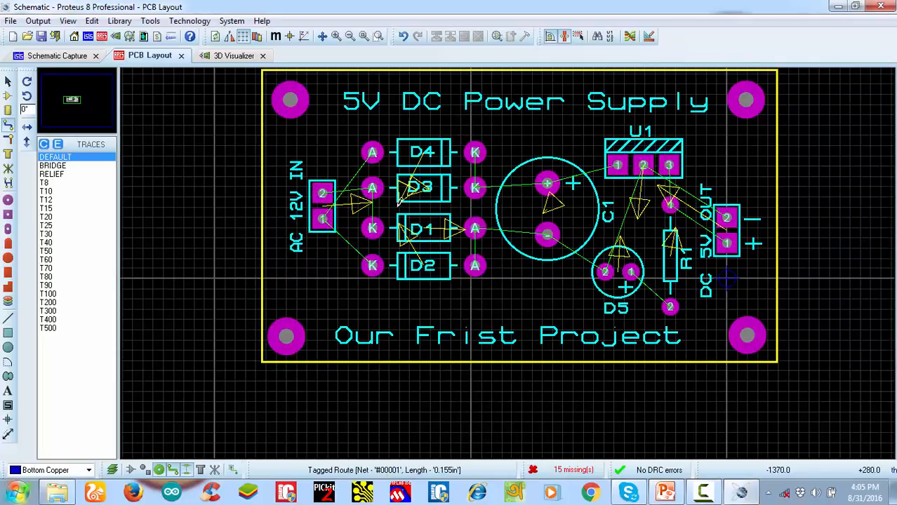
{"action": "scroll", "coordinate": [487, 228], "scroll_direction": "down", "scroll_amount": 1}
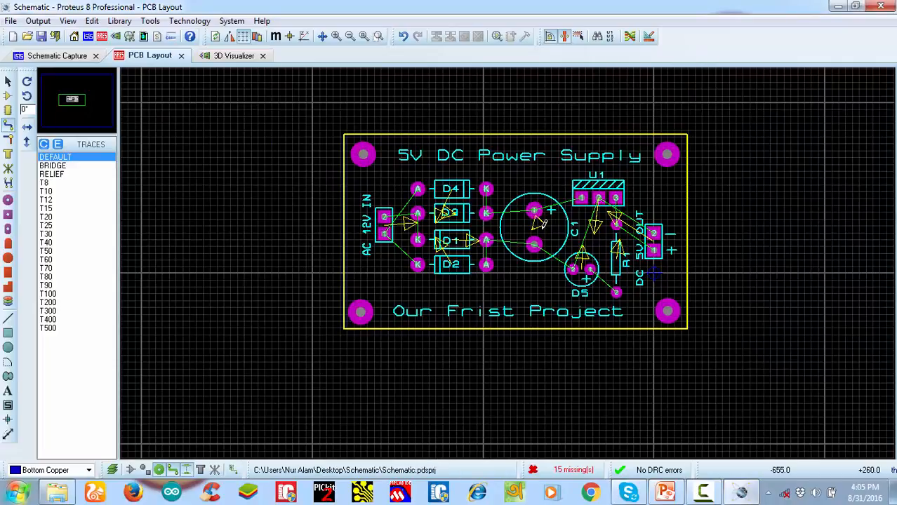
{"action": "scroll", "coordinate": [542, 216], "scroll_direction": "up", "scroll_amount": 1}
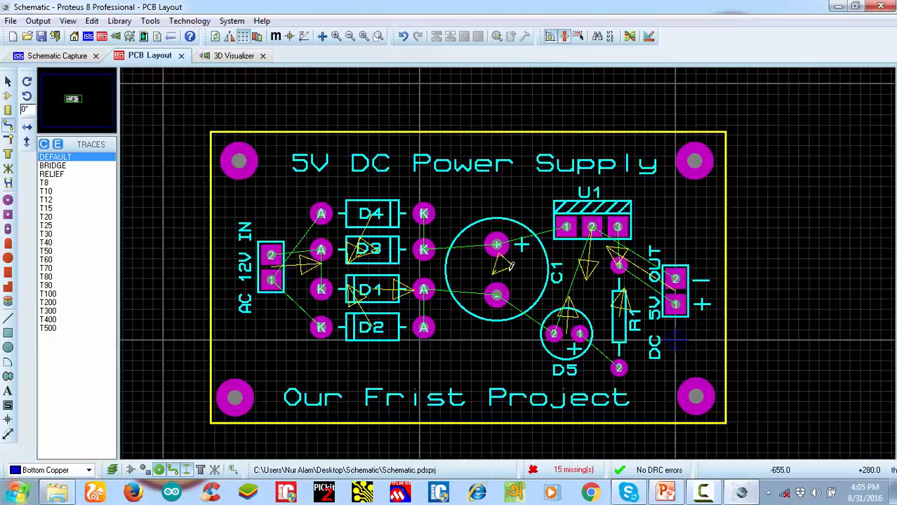
{"action": "scroll", "coordinate": [512, 277], "scroll_direction": "down", "scroll_amount": 1}
{"action": "scroll", "coordinate": [513, 278], "scroll_direction": "up", "scroll_amount": 1}
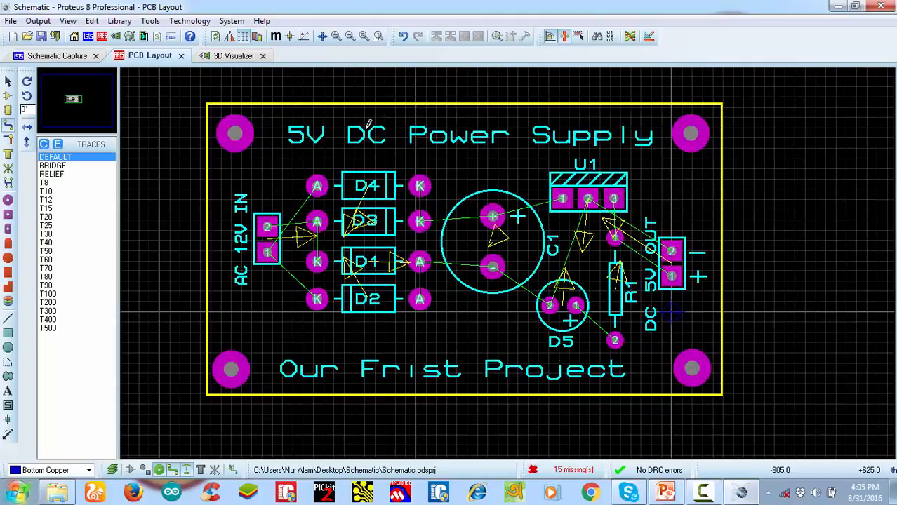
{"action": "scroll", "coordinate": [508, 241], "scroll_direction": "down", "scroll_amount": 1}
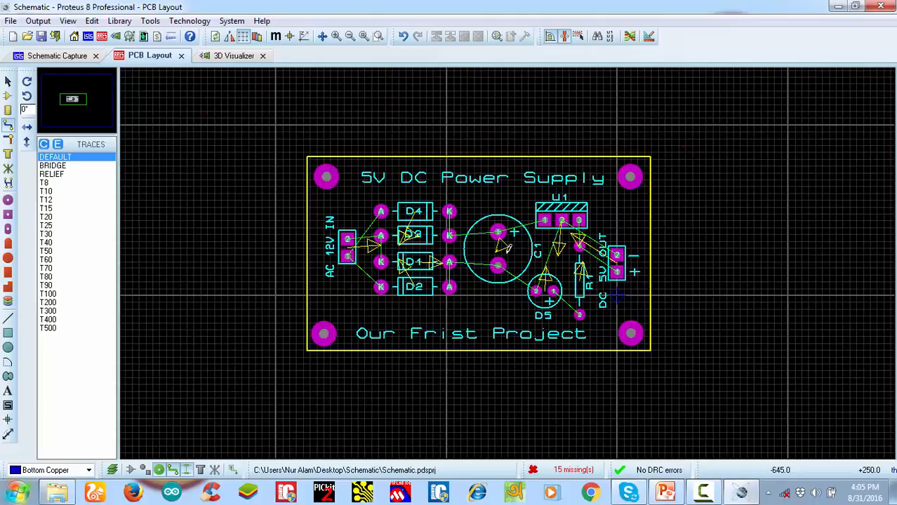
{"action": "scroll", "coordinate": [507, 250], "scroll_direction": "up", "scroll_amount": 1}
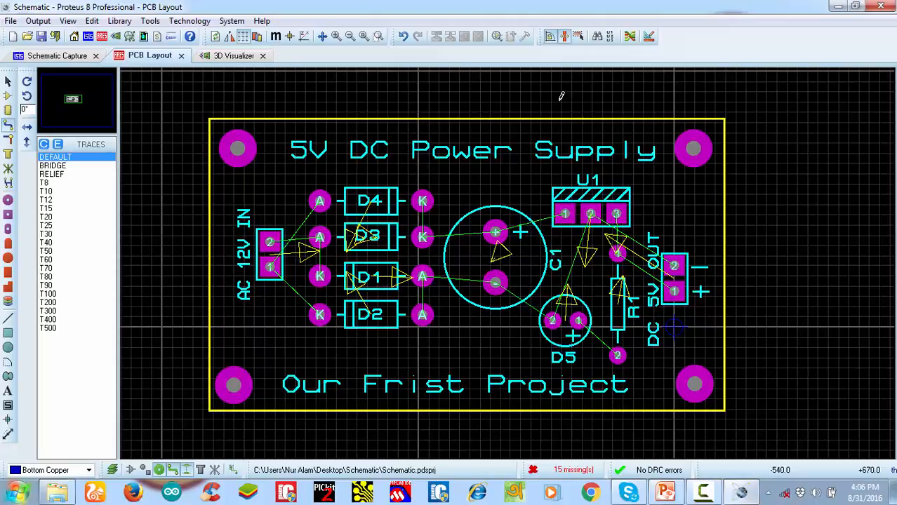
Set the DEFAULT design rule's pad-pad, pad-trace and trace-trace clearances to 15th each
{"action": "left_click", "coordinate": [650, 38]}
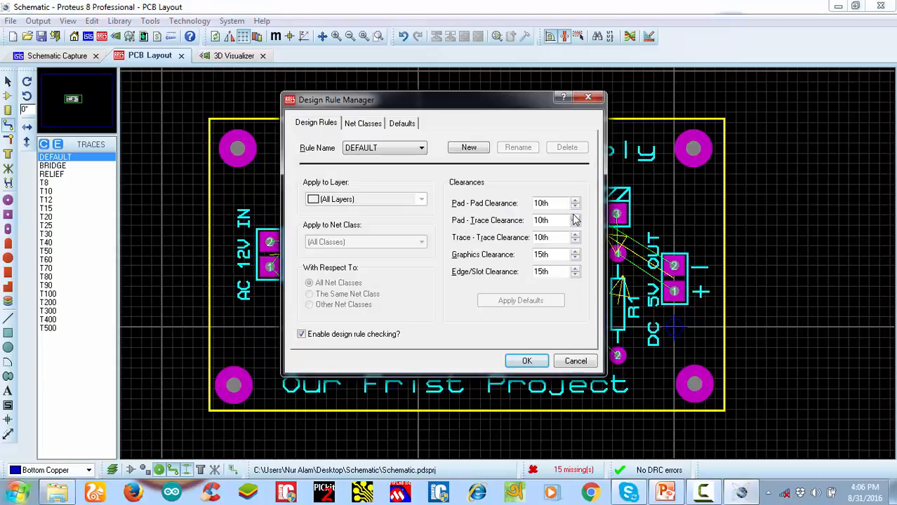
{"action": "left_click", "coordinate": [575, 201]}
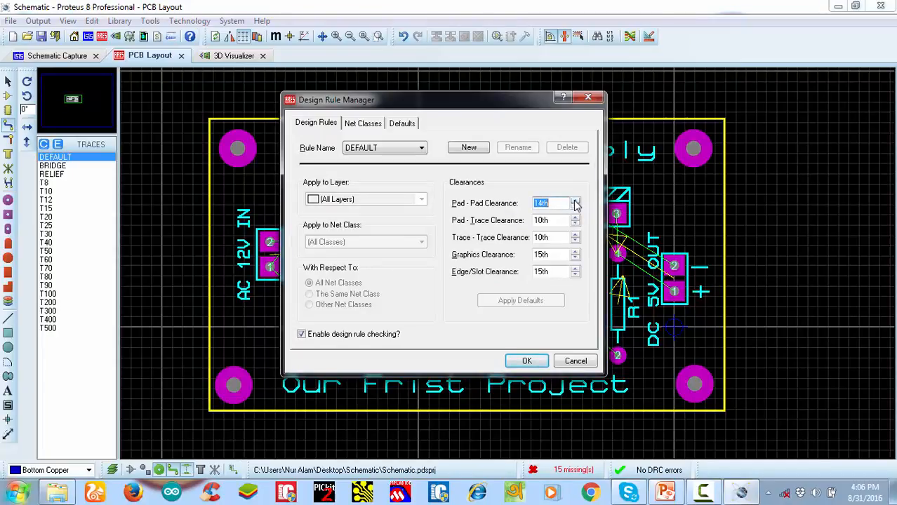
{"action": "left_click", "coordinate": [575, 217]}
{"action": "left_click", "coordinate": [575, 217]}
{"action": "left_click", "coordinate": [576, 218]}
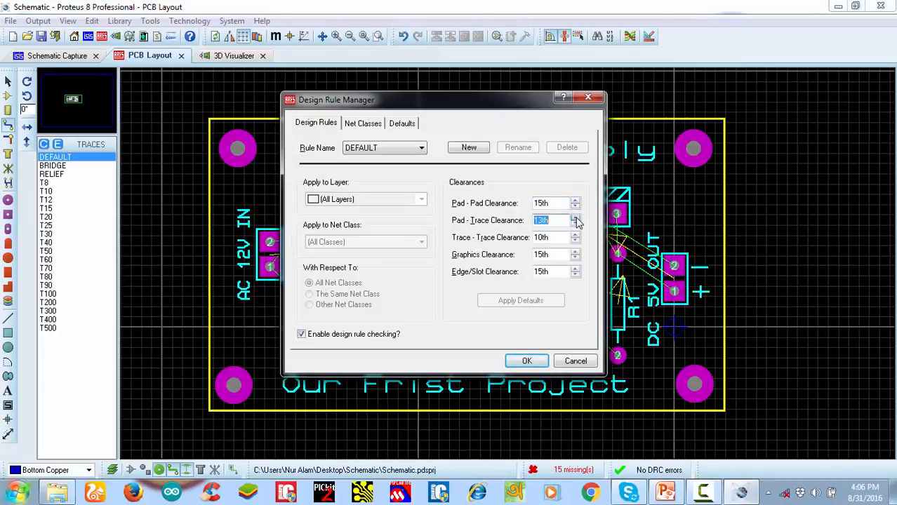
{"action": "left_click", "coordinate": [575, 235]}
{"action": "left_click", "coordinate": [575, 235]}
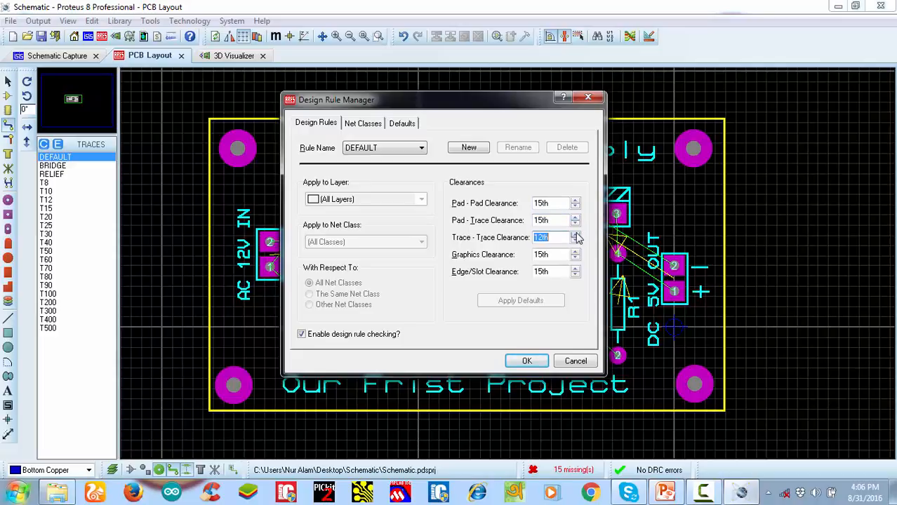
{"action": "left_click", "coordinate": [576, 235]}
Assign Bottom Copper to the horizontal layer of autorouting Pair 1 for the SIGNAL net class and apply the design rules
{"action": "left_click_drag", "start_coordinate": [517, 93], "coordinate": [805, 134]}
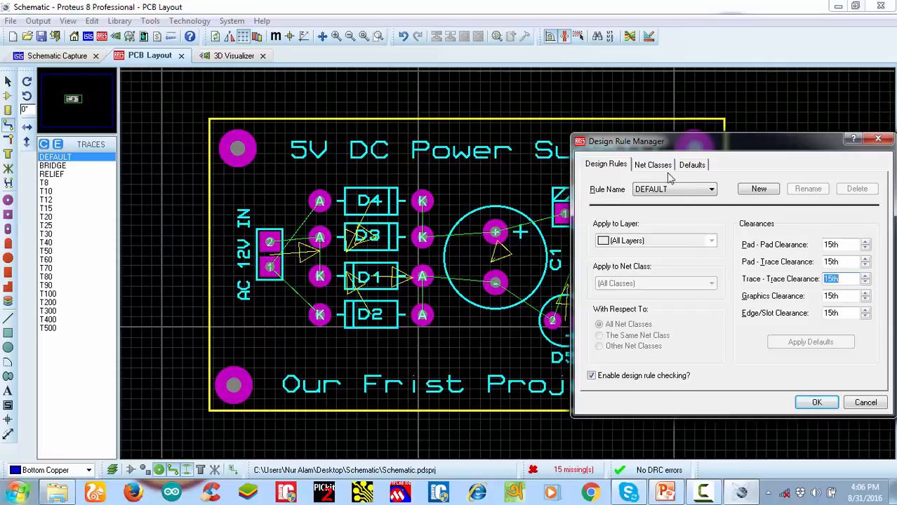
{"action": "left_click_drag", "start_coordinate": [732, 153], "coordinate": [493, 146]}
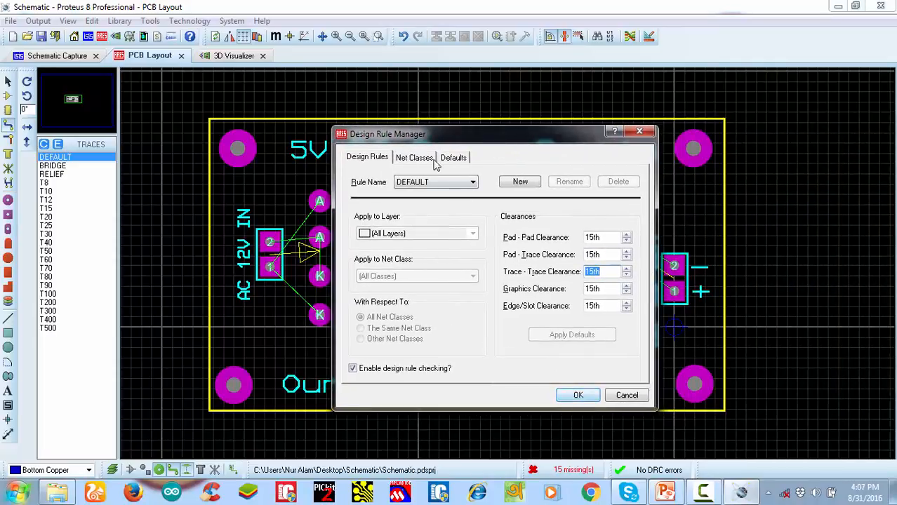
{"action": "left_click", "coordinate": [410, 158]}
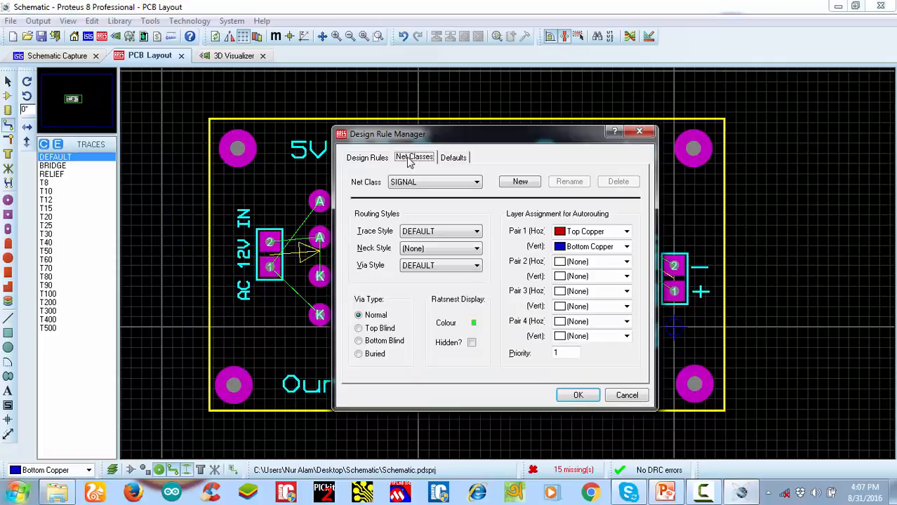
{"action": "left_click", "coordinate": [627, 232]}
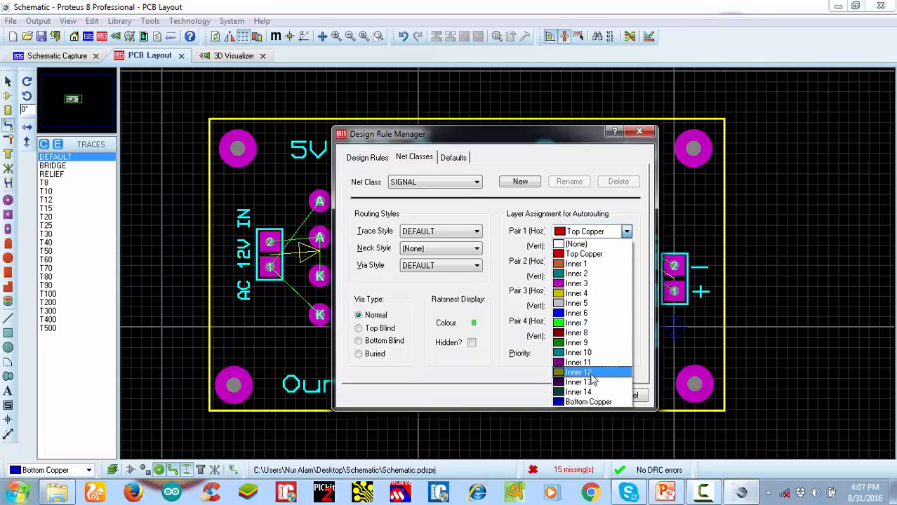
{"action": "left_click", "coordinate": [592, 402]}
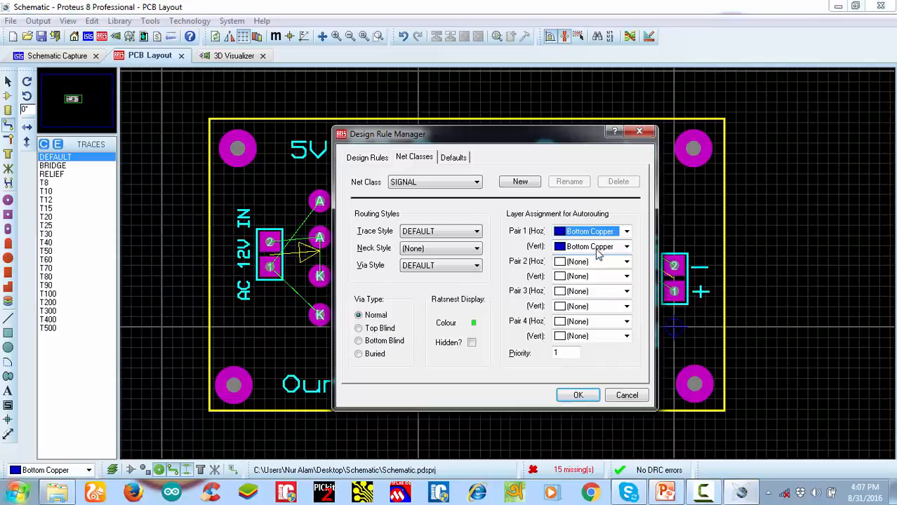
{"action": "left_click", "coordinate": [578, 395]}
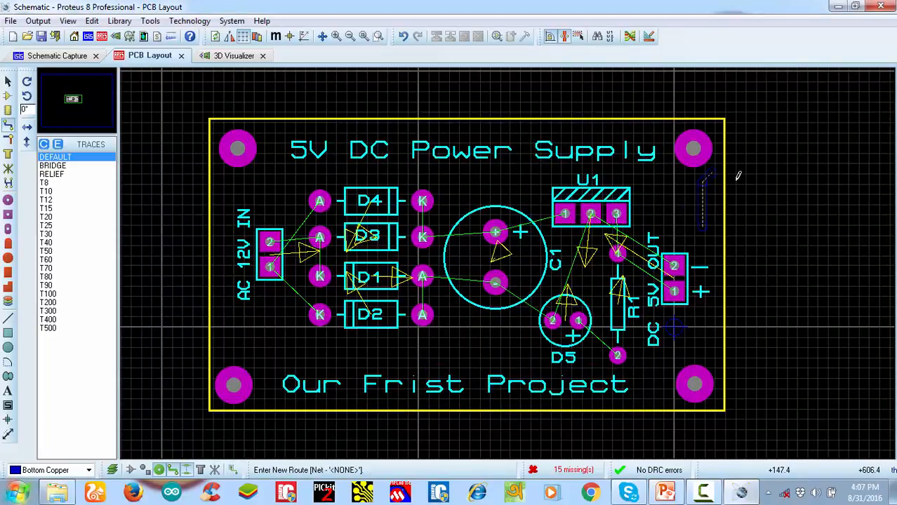
Autoroute the whole board using the basic schedule with the existing router settings
{"action": "left_click", "coordinate": [627, 40]}
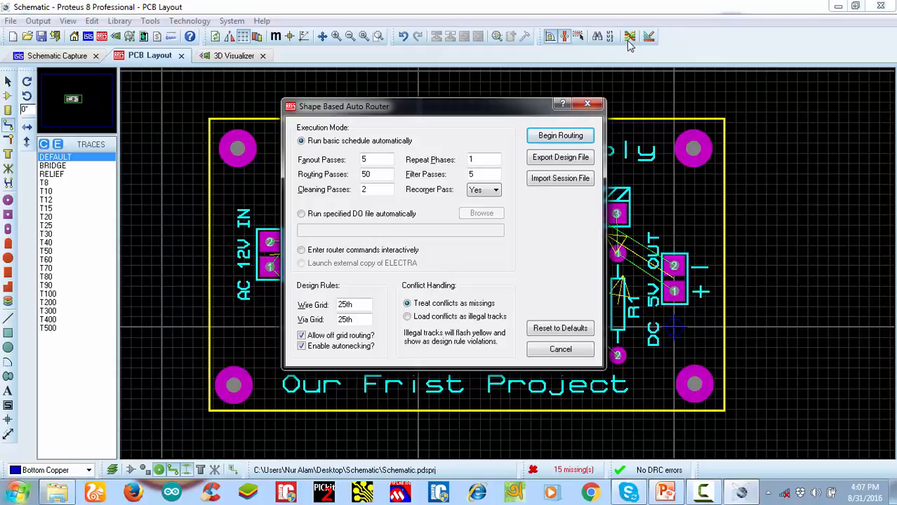
{"action": "key", "text": "Escape"}
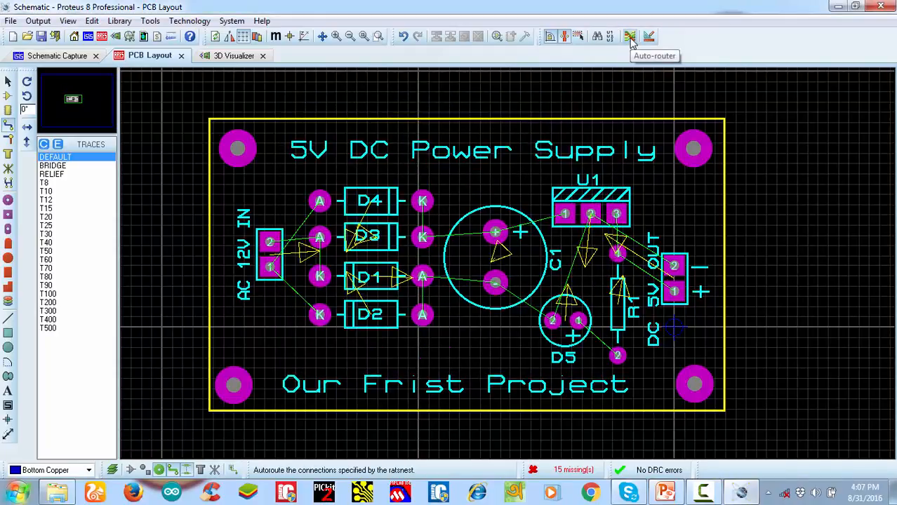
{"action": "left_click", "coordinate": [629, 37]}
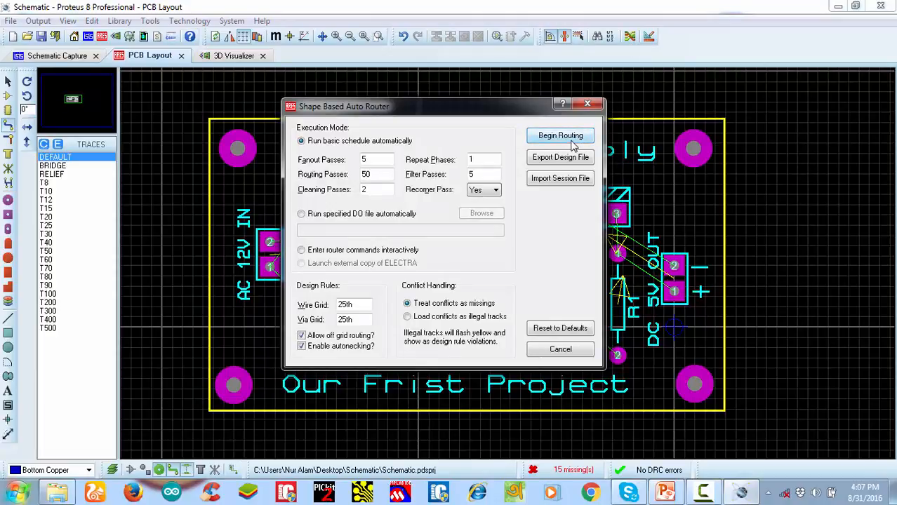
{"action": "left_click", "coordinate": [574, 139]}
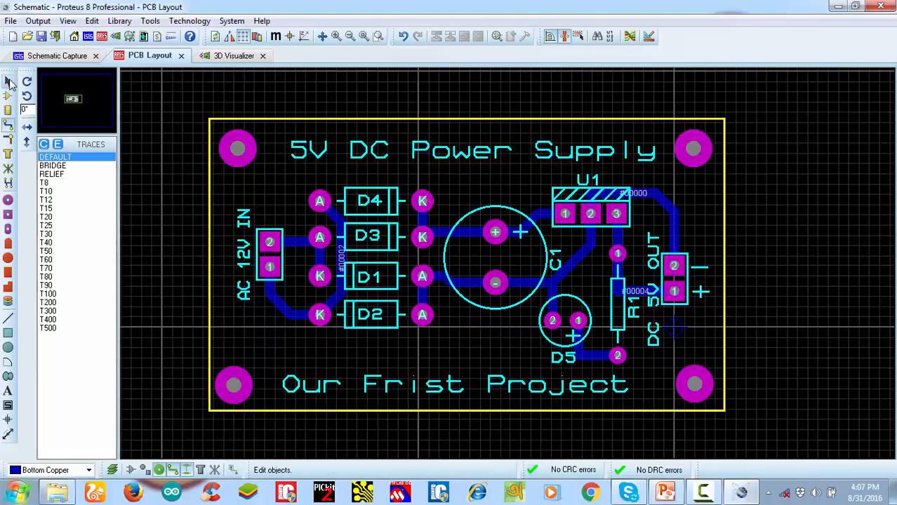
Reshape the trace from U1 pin 2 to DC 5V OUT pin 2 by moving its horizontal segment up above U1's outline
{"action": "left_click", "coordinate": [9, 82]}
{"action": "left_click", "coordinate": [641, 193]}
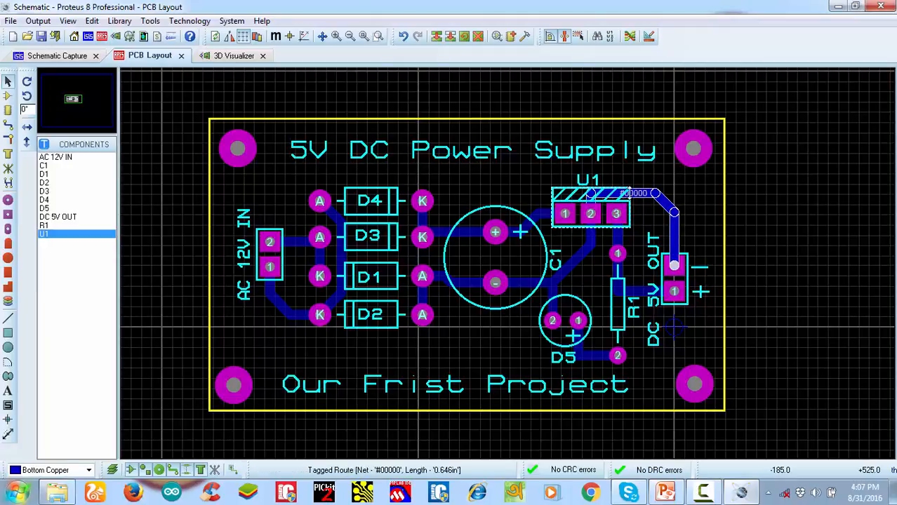
{"action": "left_click", "coordinate": [637, 200]}
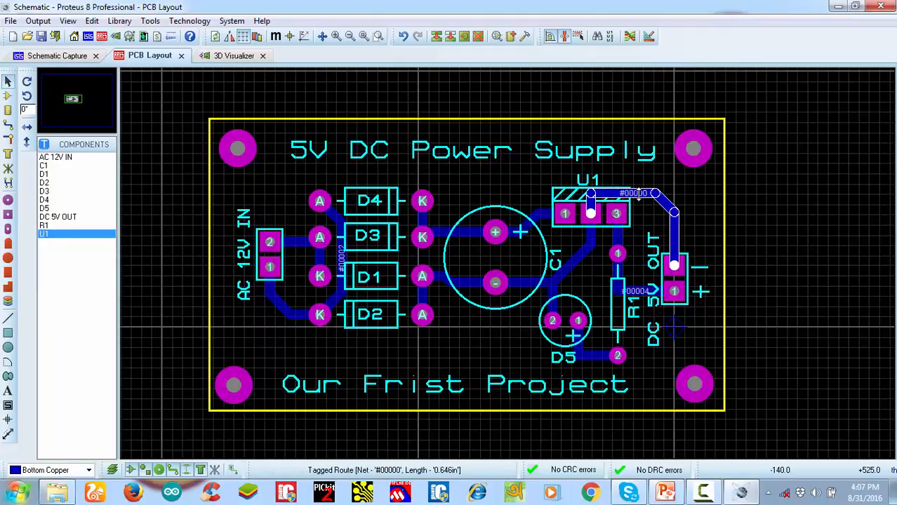
{"action": "left_click_drag", "start_coordinate": [637, 200], "coordinate": [641, 191]}
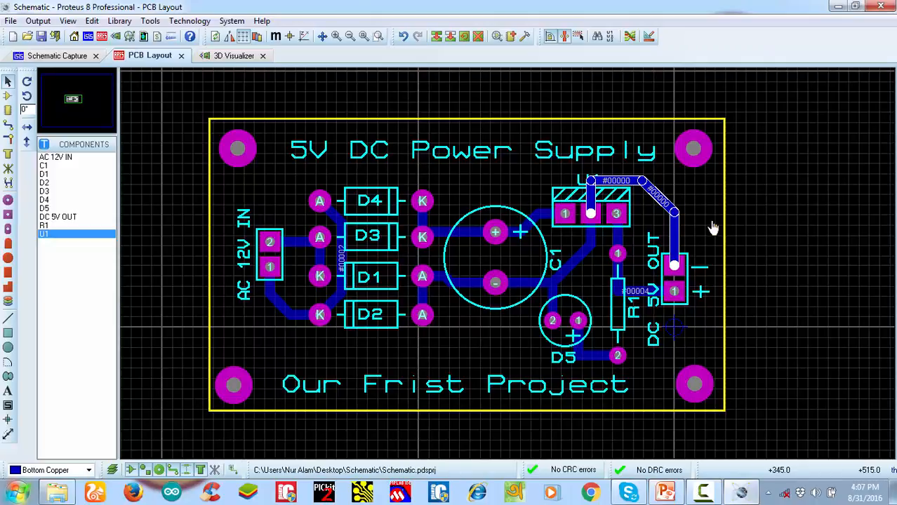
Reshape the trace joining D4's A pad and D2's K pad, shifting its vertical segment toward the diode bodies and shortening its diagonal ends
{"action": "left_click", "coordinate": [341, 255]}
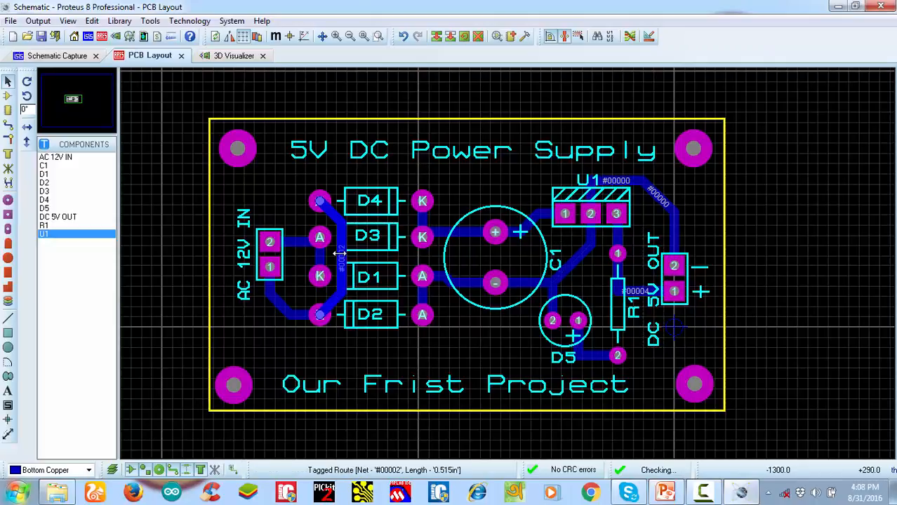
{"action": "left_click_drag", "start_coordinate": [342, 255], "coordinate": [353, 257]}
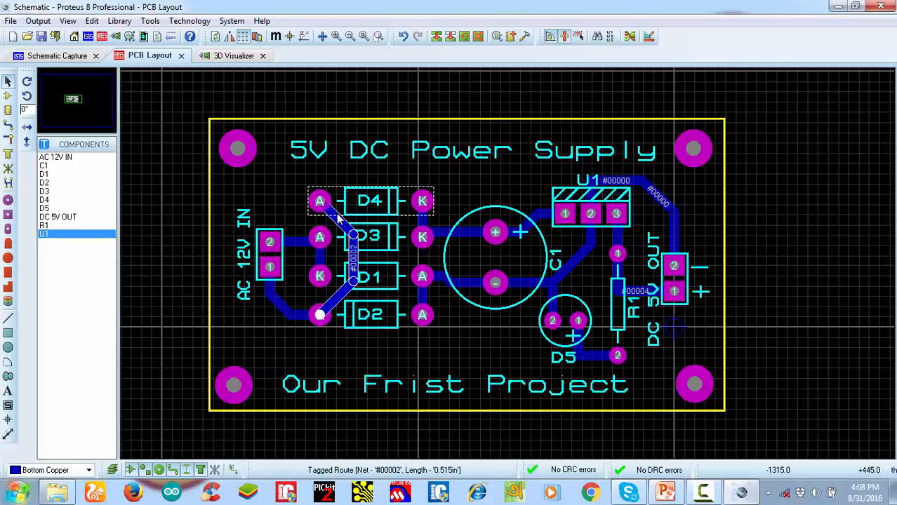
{"action": "left_click_drag", "start_coordinate": [338, 218], "coordinate": [351, 210]}
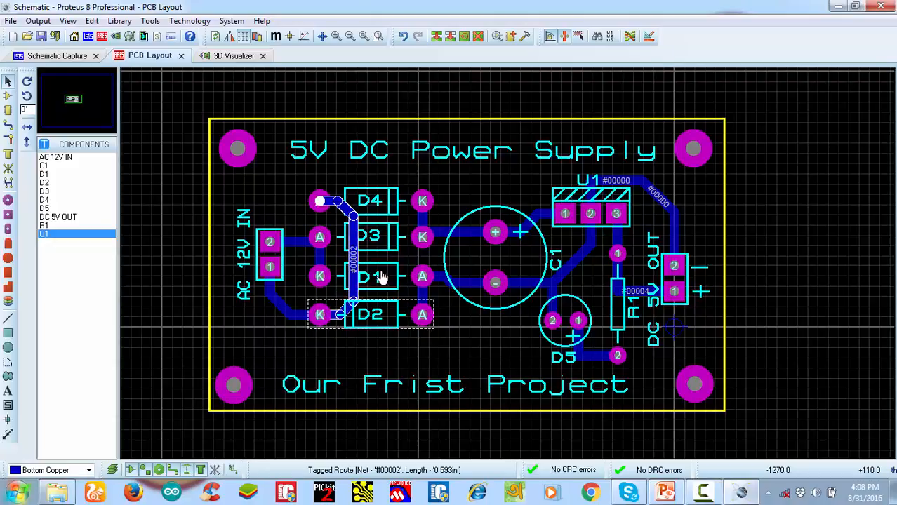
{"action": "key", "text": "Delete"}
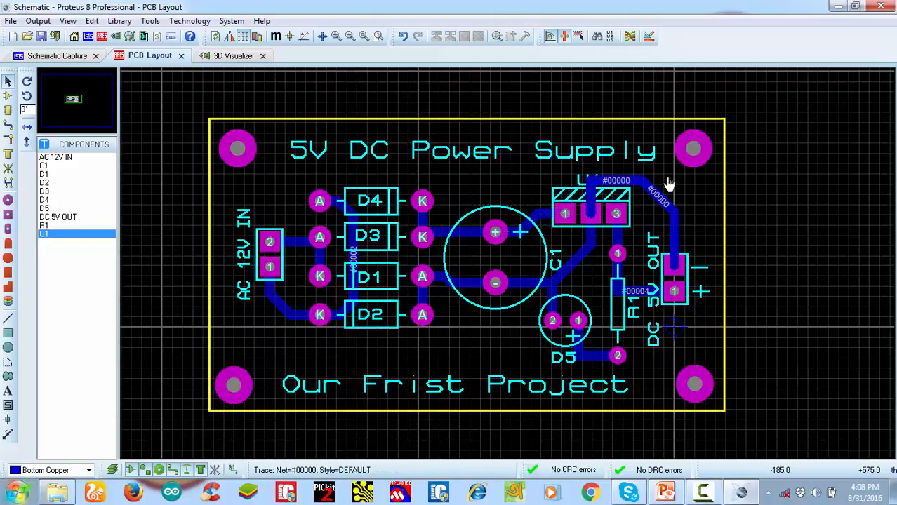
{"action": "scroll", "coordinate": [519, 275], "scroll_direction": "down", "scroll_amount": 1}
{"action": "scroll", "coordinate": [519, 276], "scroll_direction": "up", "scroll_amount": 1}
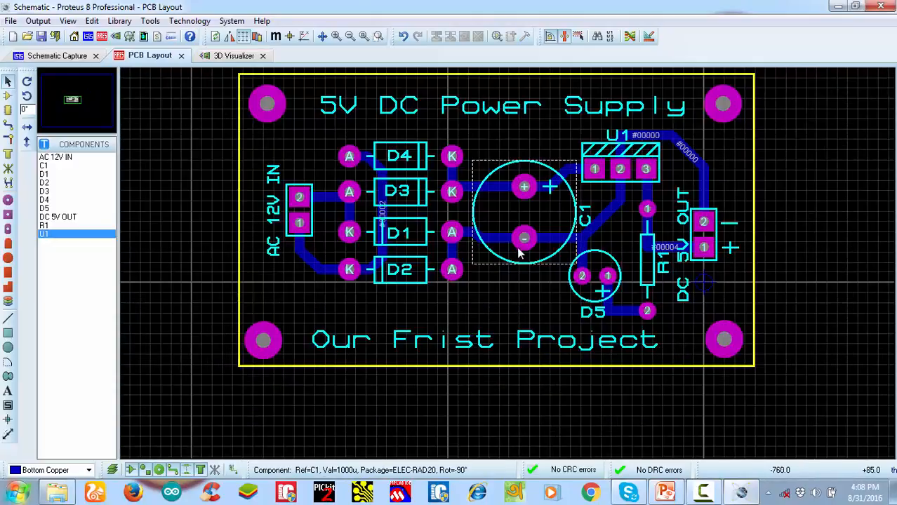
{"action": "scroll", "coordinate": [551, 267], "scroll_direction": "up", "scroll_amount": 1}
{"action": "scroll", "coordinate": [551, 267], "scroll_direction": "down", "scroll_amount": 1}
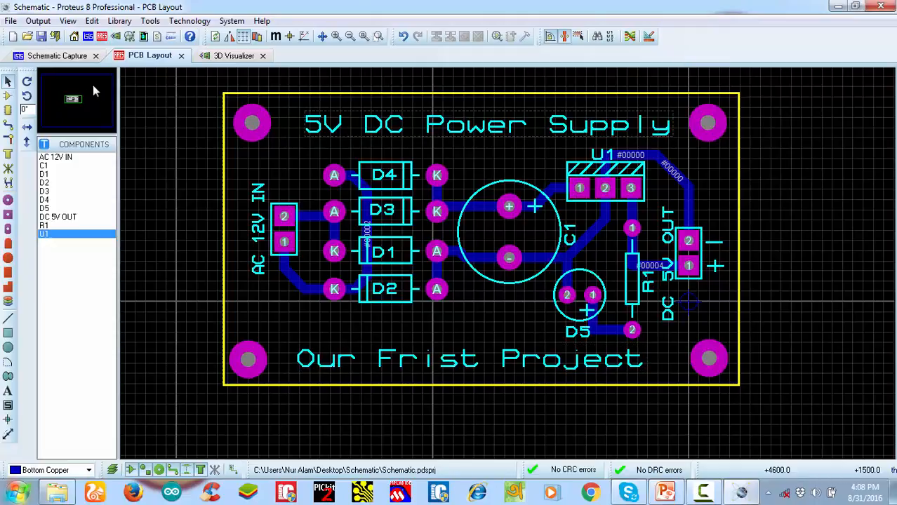
Save the PCB project and return to the schematic, bringing the empty area below the power supply circuit into view
{"action": "left_click", "coordinate": [44, 42]}
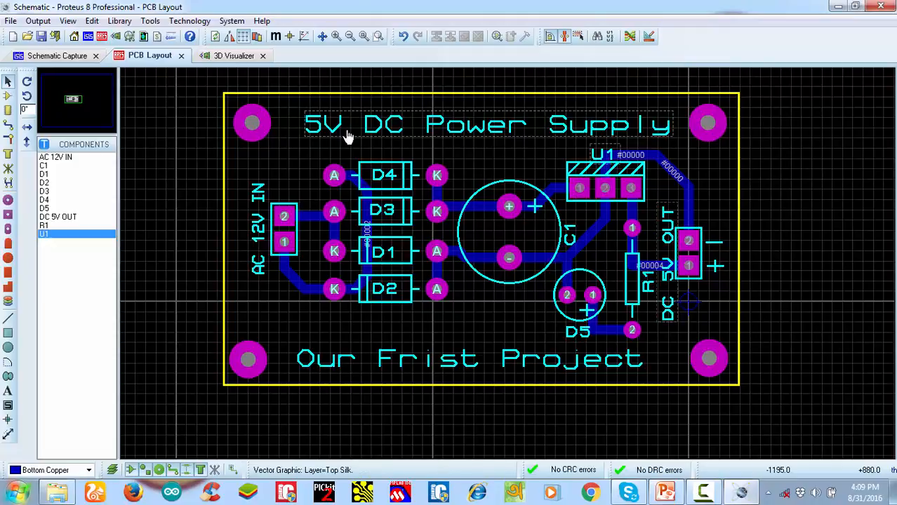
{"action": "left_click", "coordinate": [56, 56]}
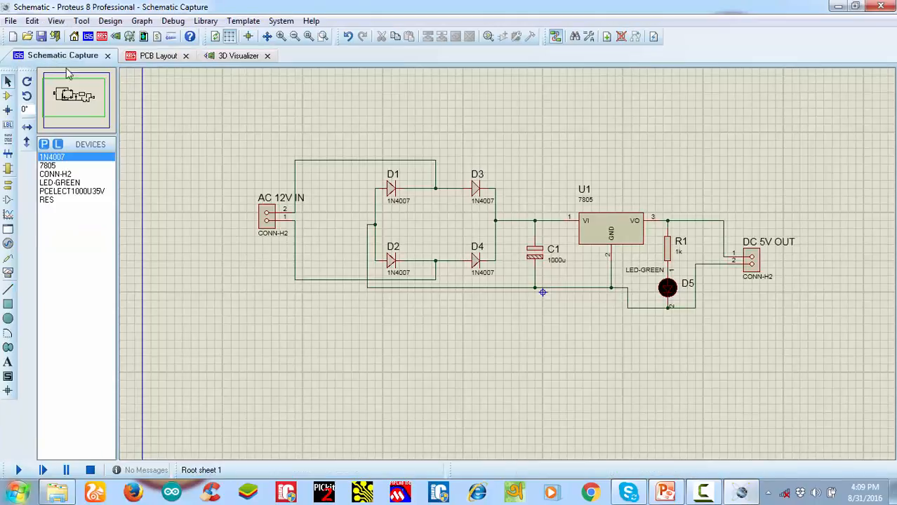
{"action": "scroll", "coordinate": [527, 298], "scroll_direction": "down", "scroll_amount": 1}
{"action": "scroll", "coordinate": [531, 293], "scroll_direction": "down", "scroll_amount": 3}
{"action": "scroll", "coordinate": [510, 253], "scroll_direction": "up", "scroll_amount": 3}
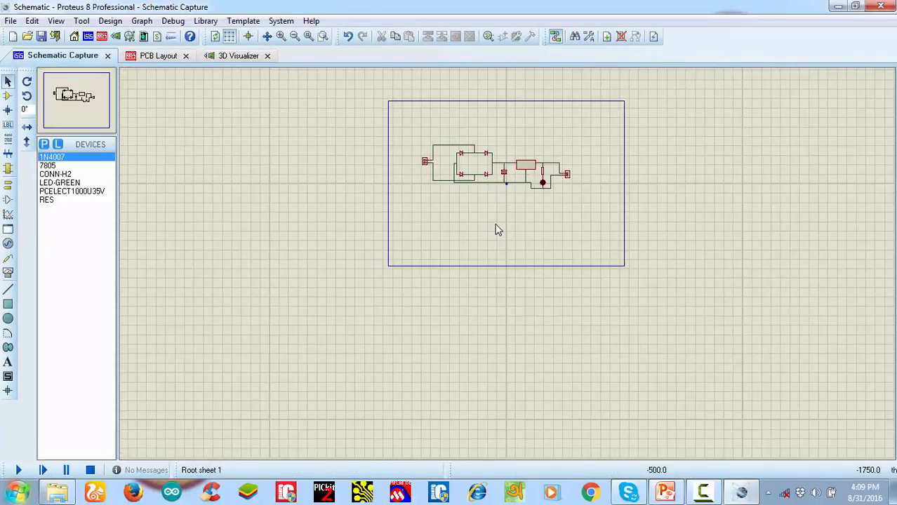
{"action": "scroll", "coordinate": [511, 252], "scroll_direction": "up", "scroll_amount": 1}
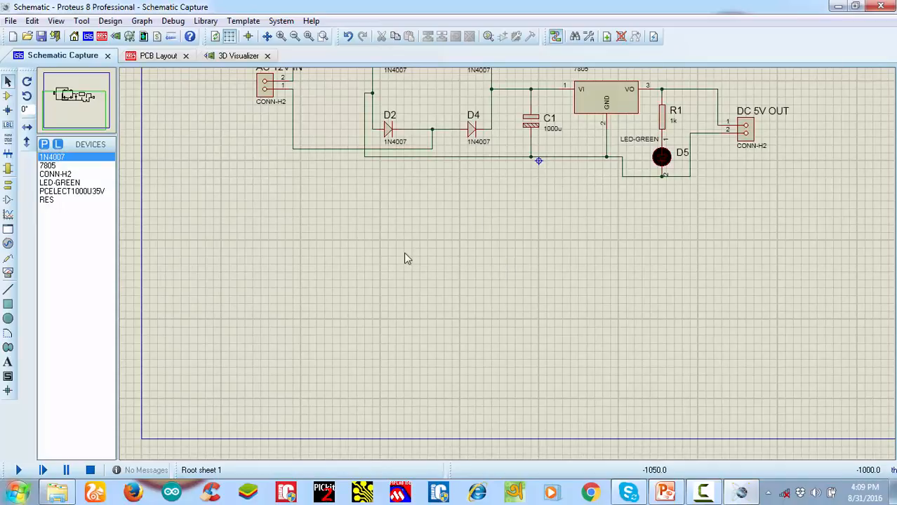
Search the device library for "sil" within the Connectors category and add CONN-SIL8 to the schematic's device list
{"action": "left_click", "coordinate": [44, 145]}
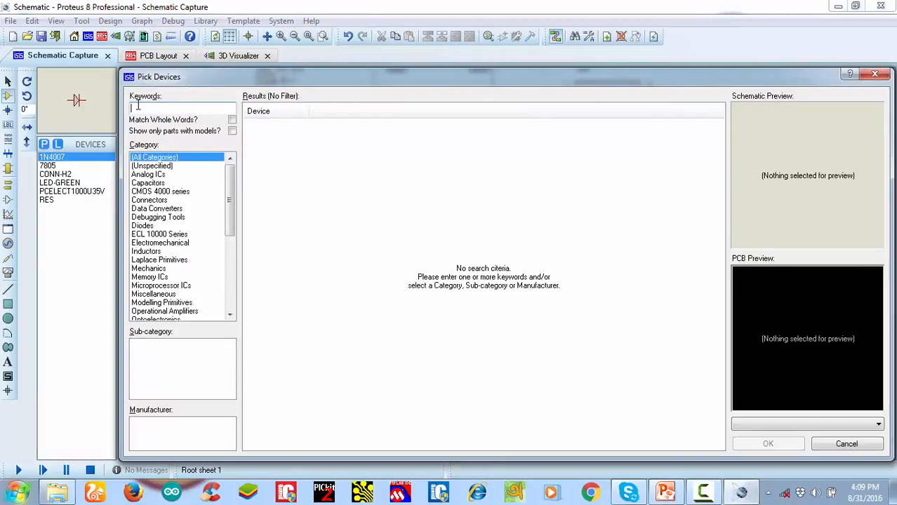
{"action": "type", "text": "sil"}
{"action": "left_click", "coordinate": [165, 167]}
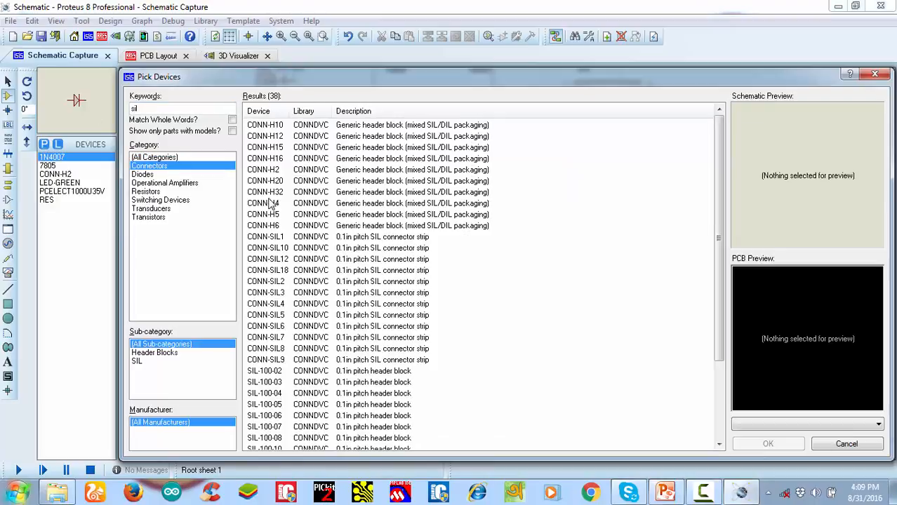
{"action": "left_click", "coordinate": [310, 272]}
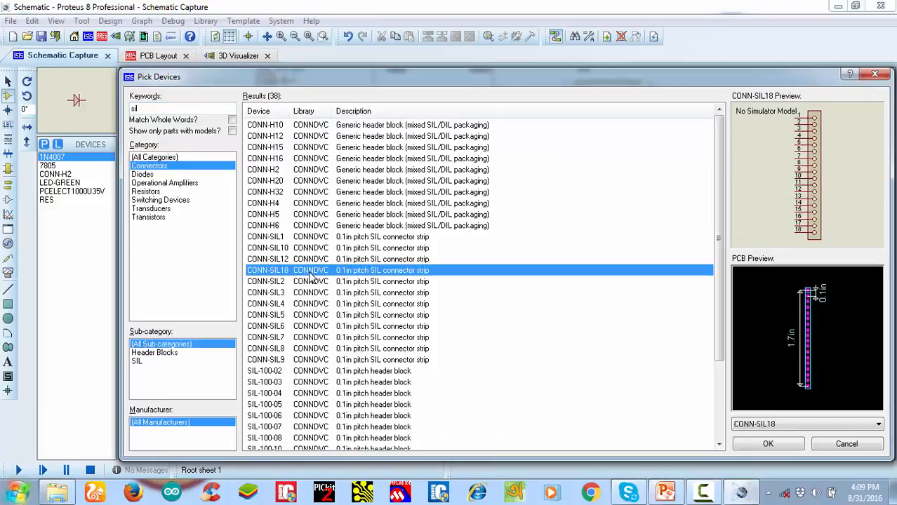
{"action": "scroll", "coordinate": [311, 284], "scroll_direction": "down", "scroll_amount": 1}
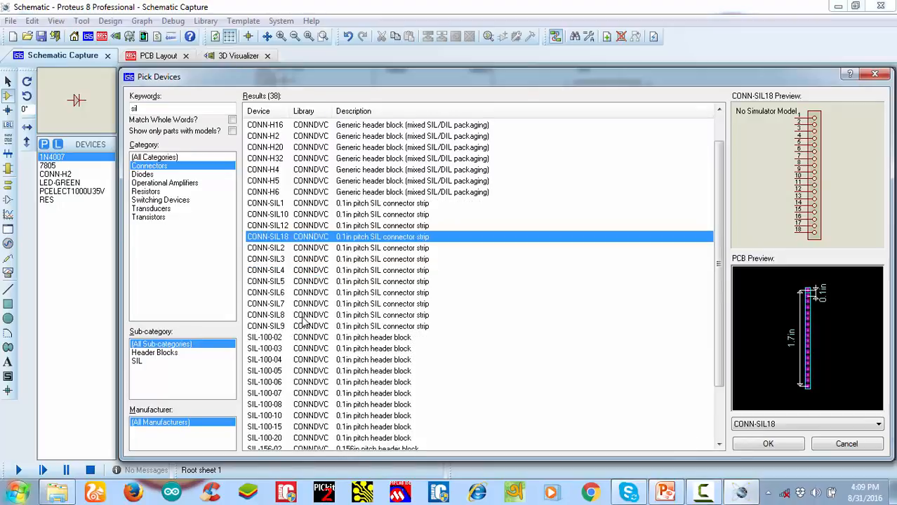
{"action": "left_click", "coordinate": [304, 317]}
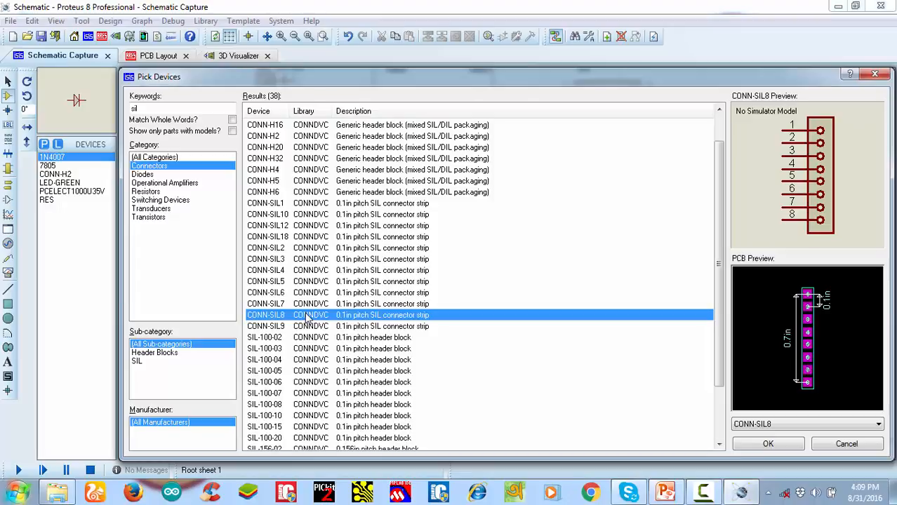
{"action": "double_click", "coordinate": [309, 318]}
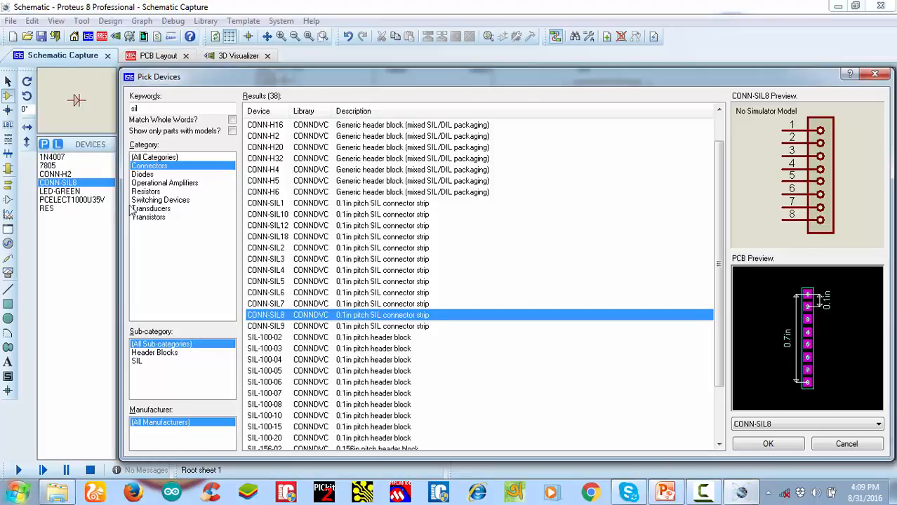
{"action": "left_click", "coordinate": [871, 77]}
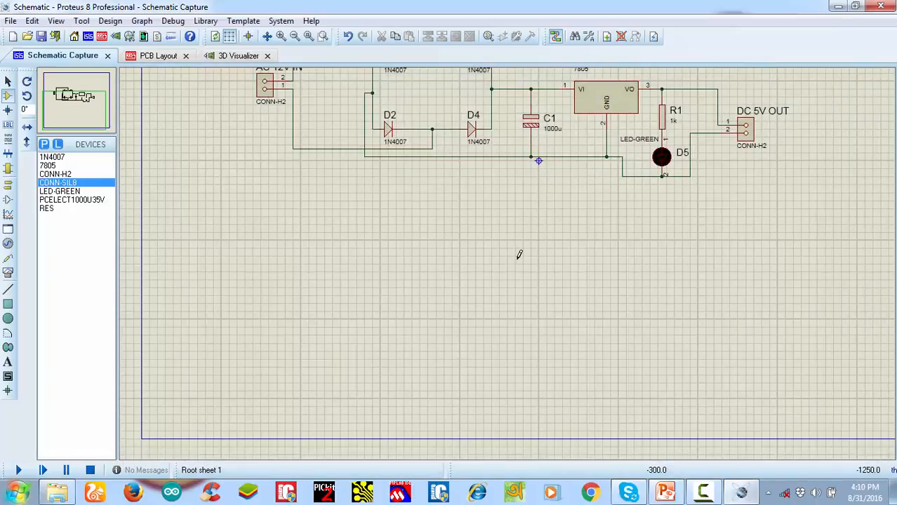
Place the CONN-SIL8 connector in the empty area below the power supply circuit
{"action": "left_click", "coordinate": [476, 274]}
{"action": "scroll", "coordinate": [470, 284], "scroll_direction": "up", "scroll_amount": 3}
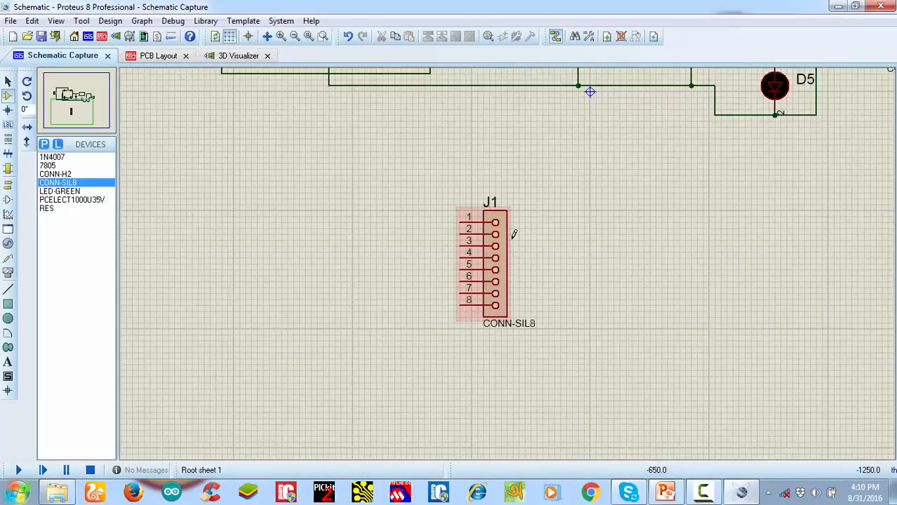
{"action": "scroll", "coordinate": [445, 363], "scroll_direction": "down", "scroll_amount": 1}
{"action": "scroll", "coordinate": [508, 266], "scroll_direction": "up", "scroll_amount": 1}
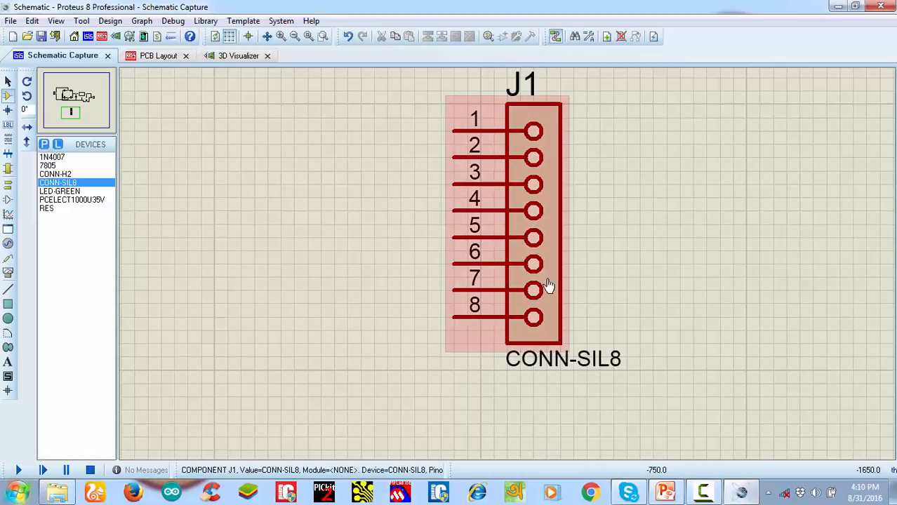
Place a GROUND terminal beside connector J1 and wire it to pin 1
{"action": "left_click", "coordinate": [8, 184]}
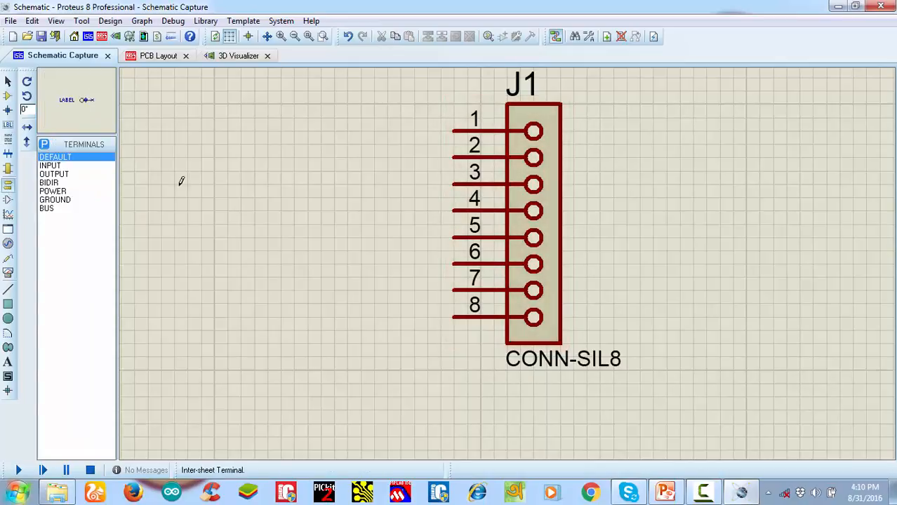
{"action": "left_click", "coordinate": [53, 192]}
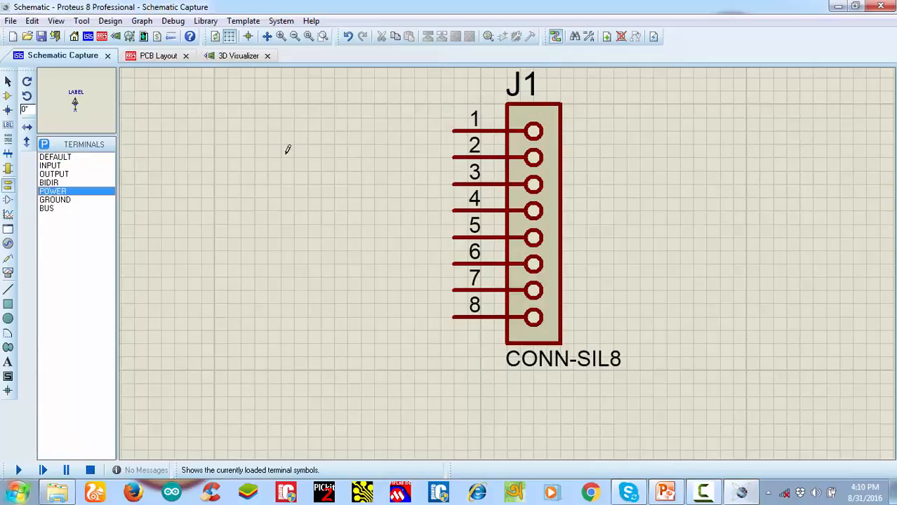
{"action": "left_click", "coordinate": [65, 200]}
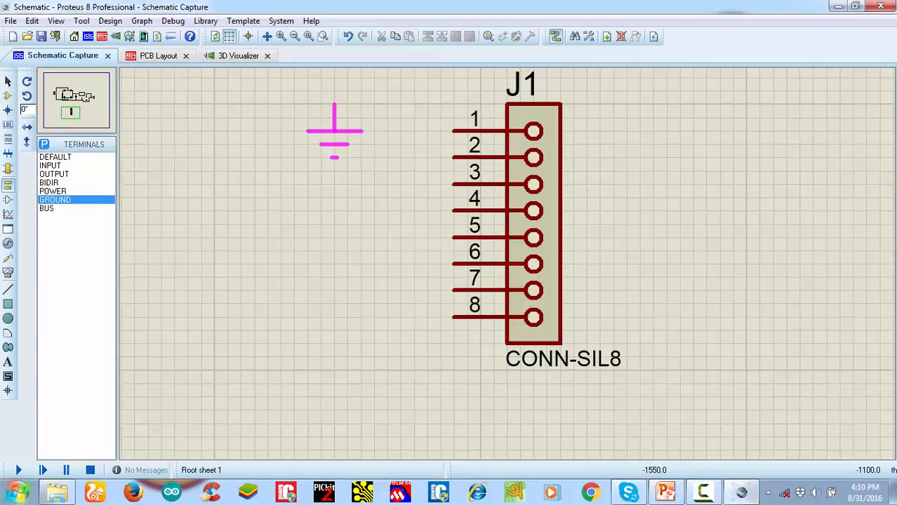
{"action": "left_click", "coordinate": [294, 104]}
{"action": "left_click", "coordinate": [295, 104]}
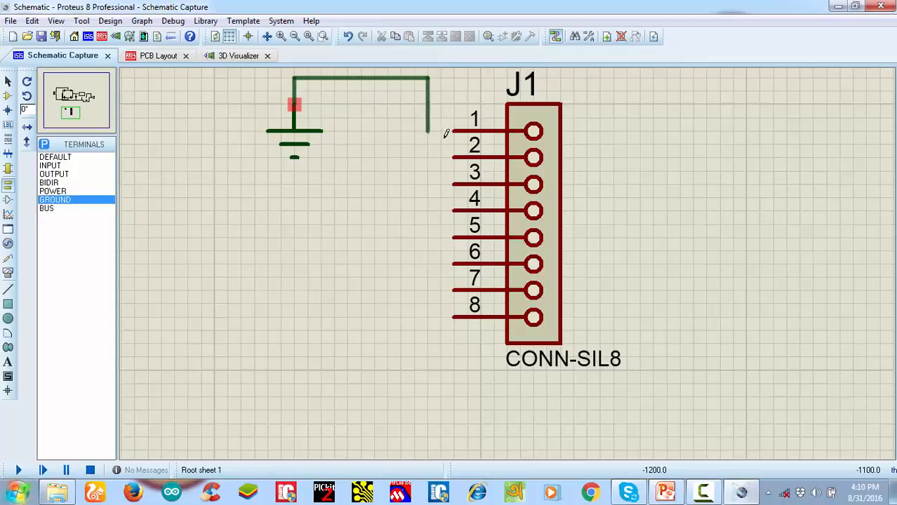
{"action": "left_click", "coordinate": [453, 131]}
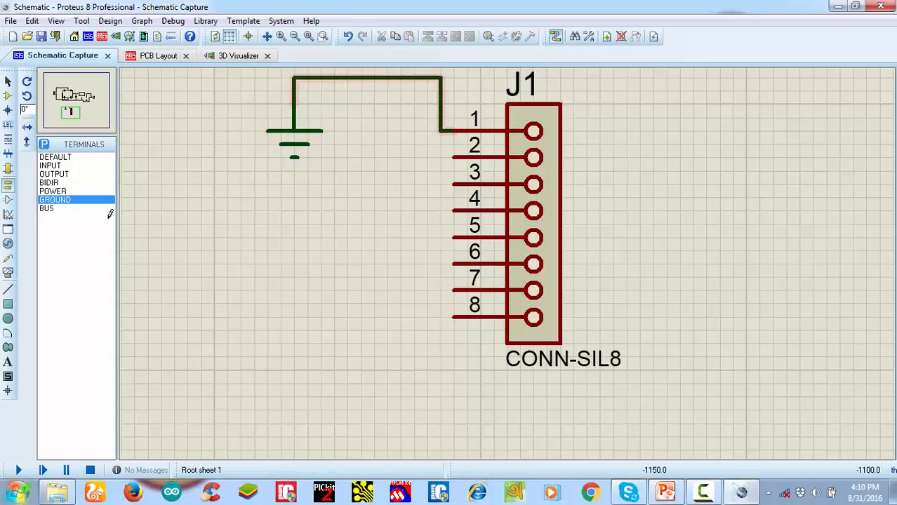
Place a POWER terminal beside connector J1 and wire it to pin 8
{"action": "left_click", "coordinate": [56, 191]}
{"action": "left_click", "coordinate": [348, 384]}
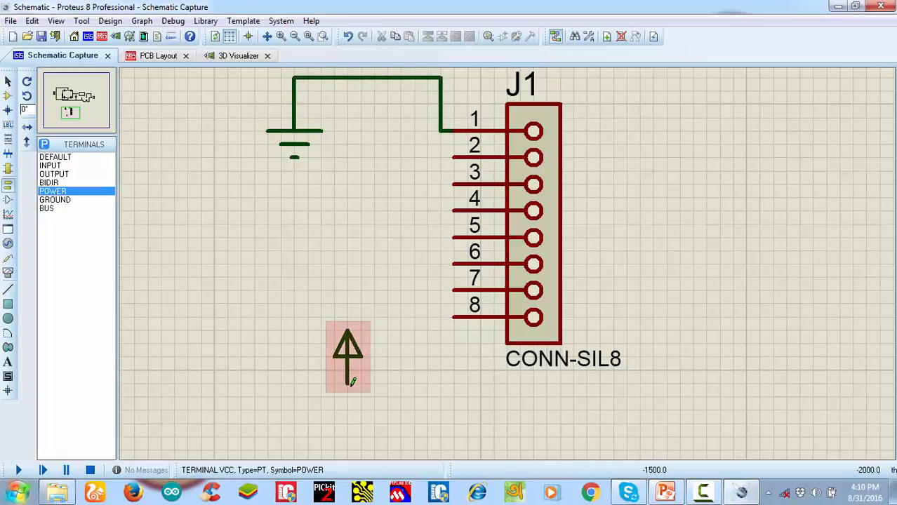
{"action": "left_click", "coordinate": [347, 382]}
{"action": "left_click", "coordinate": [453, 315]}
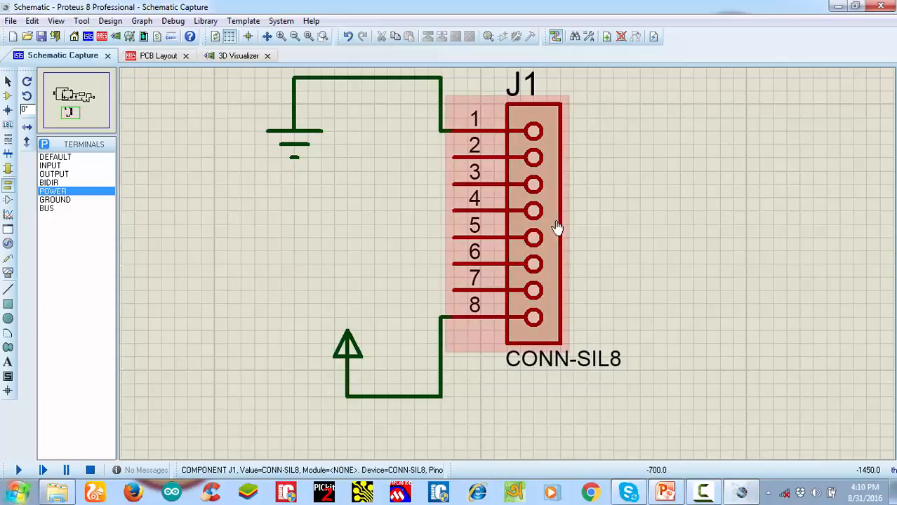
In the PCB layout, place a C-70-30 round through-hole pad in empty space outside the work area, at about X -6600, Y 400 th
{"action": "left_click", "coordinate": [148, 56]}
{"action": "scroll", "coordinate": [495, 262], "scroll_direction": "down", "scroll_amount": 4}
{"action": "scroll", "coordinate": [442, 270], "scroll_direction": "down", "scroll_amount": 2}
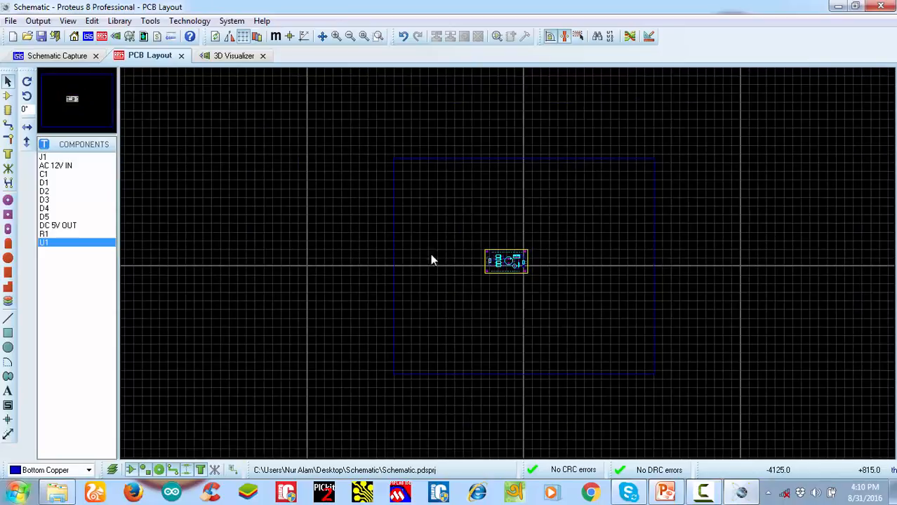
{"action": "scroll", "coordinate": [502, 256], "scroll_direction": "up", "scroll_amount": 5}
{"action": "scroll", "coordinate": [510, 270], "scroll_direction": "up", "scroll_amount": 2}
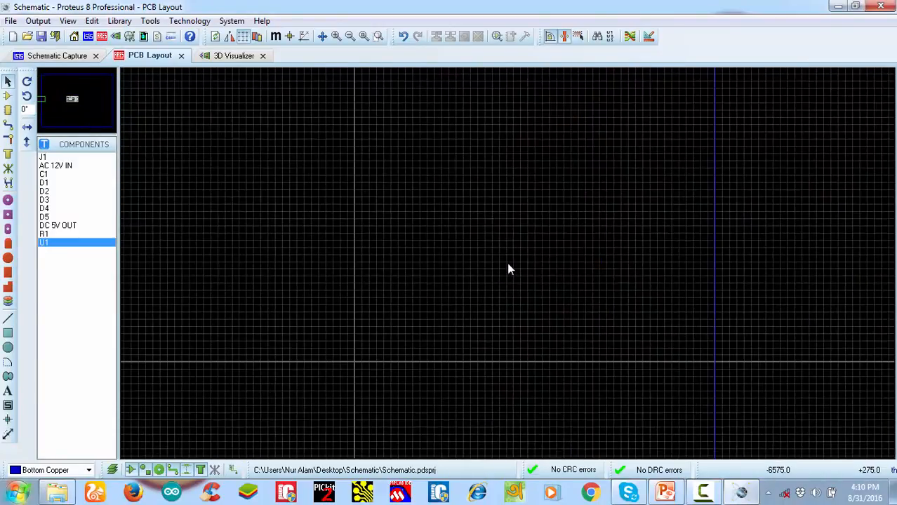
{"action": "scroll", "coordinate": [510, 270], "scroll_direction": "down", "scroll_amount": 3}
{"action": "scroll", "coordinate": [509, 266], "scroll_direction": "up", "scroll_amount": 4}
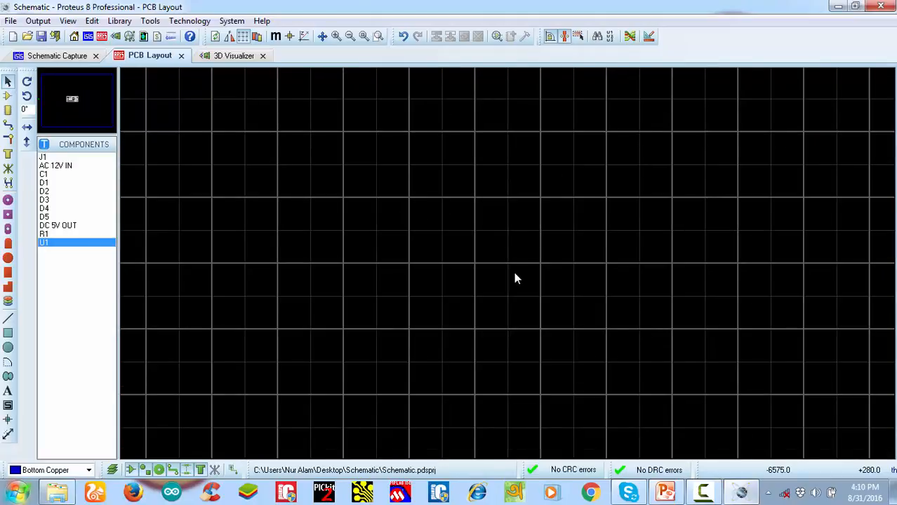
{"action": "scroll", "coordinate": [515, 279], "scroll_direction": "up", "scroll_amount": 2}
{"action": "scroll", "coordinate": [510, 269], "scroll_direction": "up", "scroll_amount": 1}
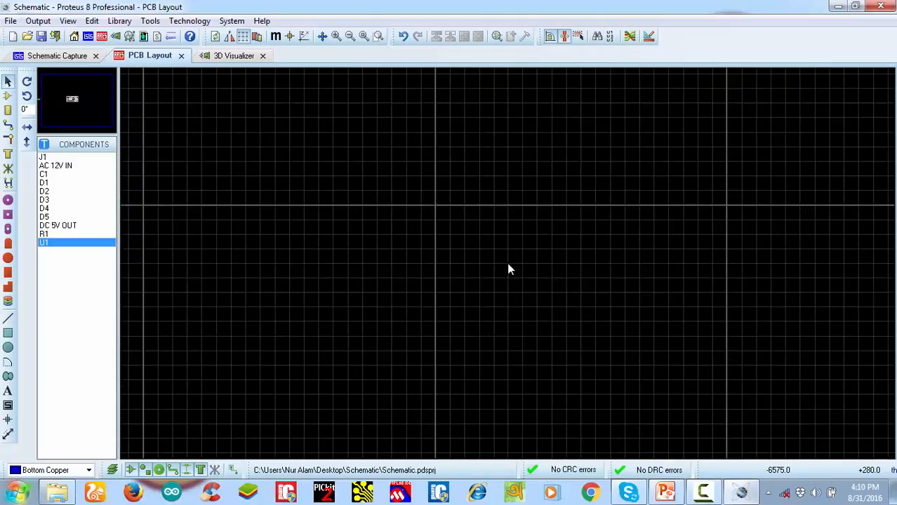
{"action": "scroll", "coordinate": [509, 270], "scroll_direction": "up", "scroll_amount": 1}
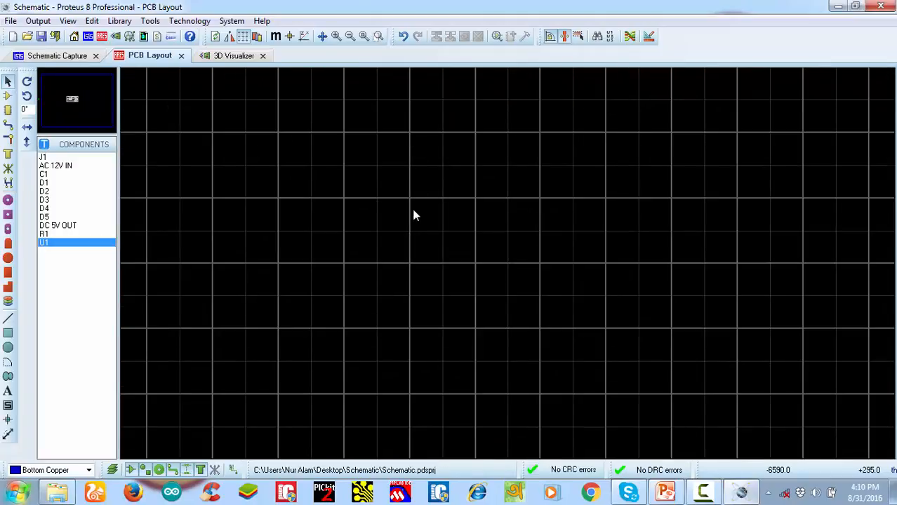
{"action": "left_click", "coordinate": [8, 201]}
{"action": "left_click", "coordinate": [52, 201]}
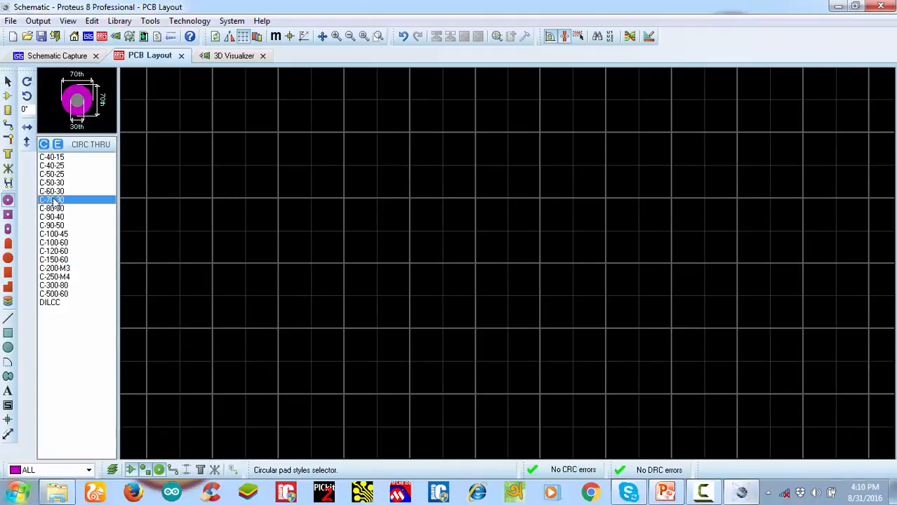
{"action": "left_click", "coordinate": [419, 187]}
{"action": "scroll", "coordinate": [466, 194], "scroll_direction": "down", "scroll_amount": 2}
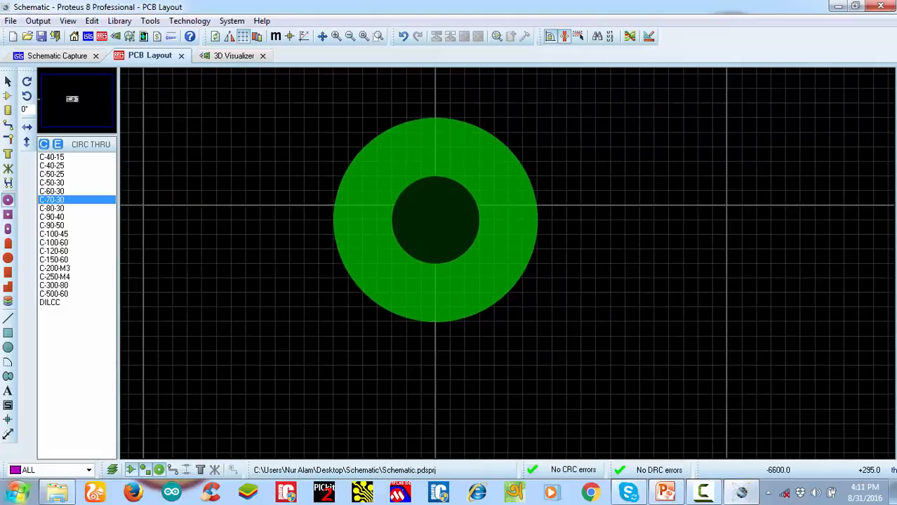
{"action": "scroll", "coordinate": [436, 220], "scroll_direction": "down", "scroll_amount": 3}
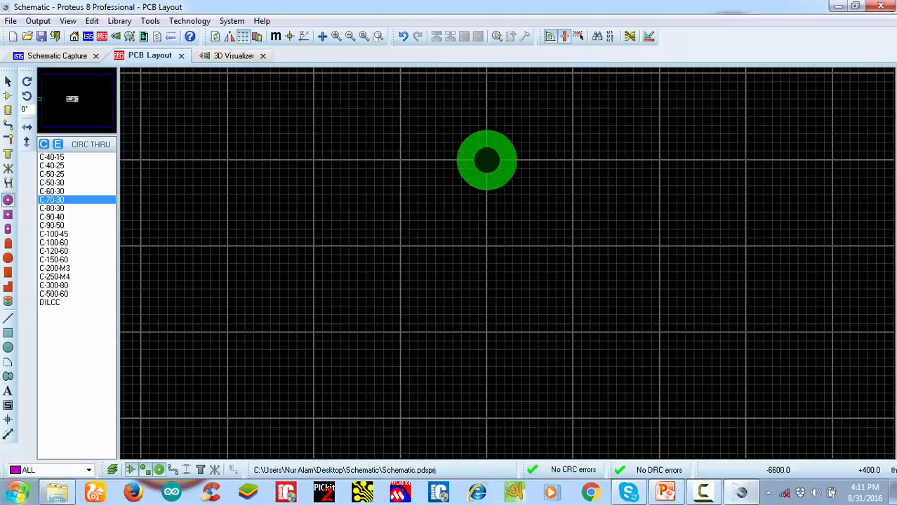
{"action": "left_click", "coordinate": [486, 160]}
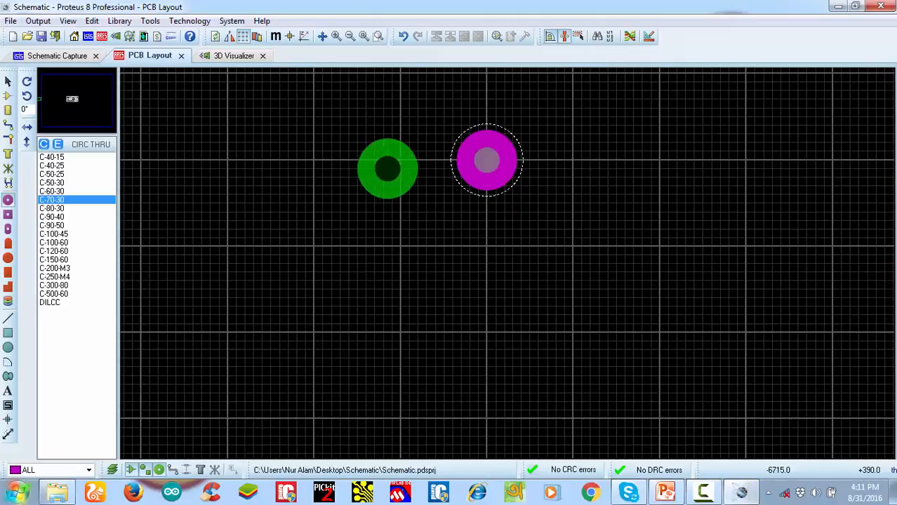
Choose a coarser snap grid and place three more C-70-30 pads in a column below the first, spaced 100 th apart
{"action": "left_click", "coordinate": [67, 21]}
{"action": "left_click", "coordinate": [92, 231]}
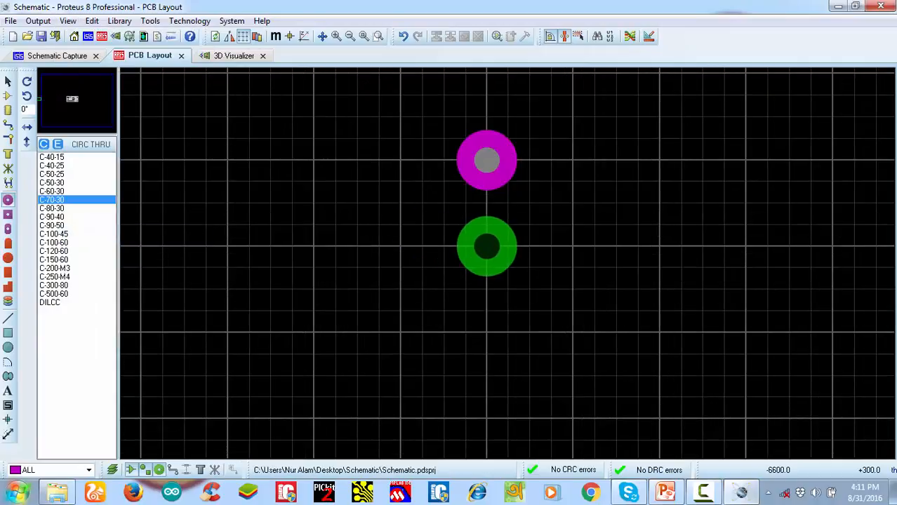
{"action": "left_click", "coordinate": [487, 245]}
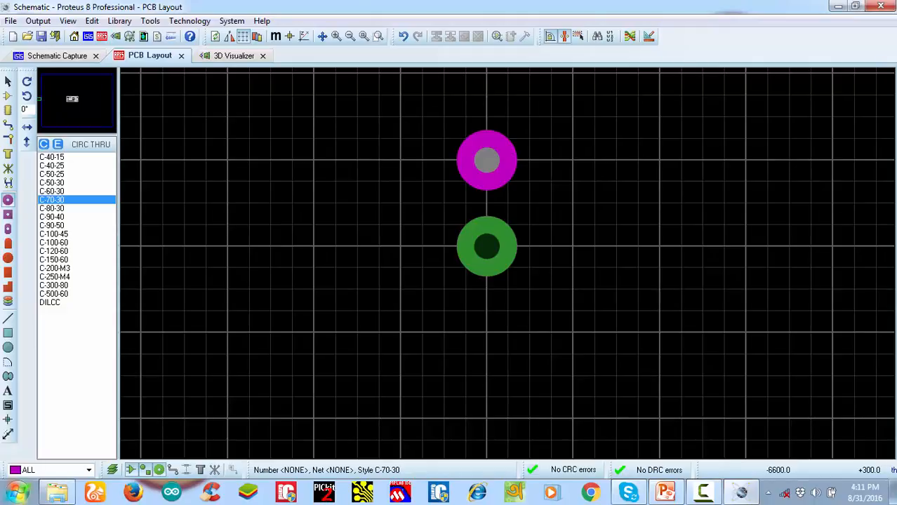
{"action": "left_click", "coordinate": [486, 246]}
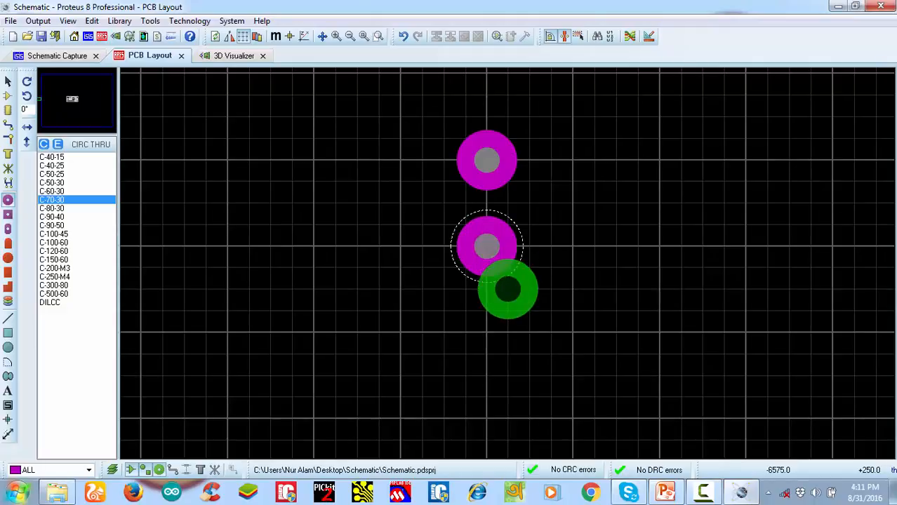
{"action": "left_click", "coordinate": [486, 332]}
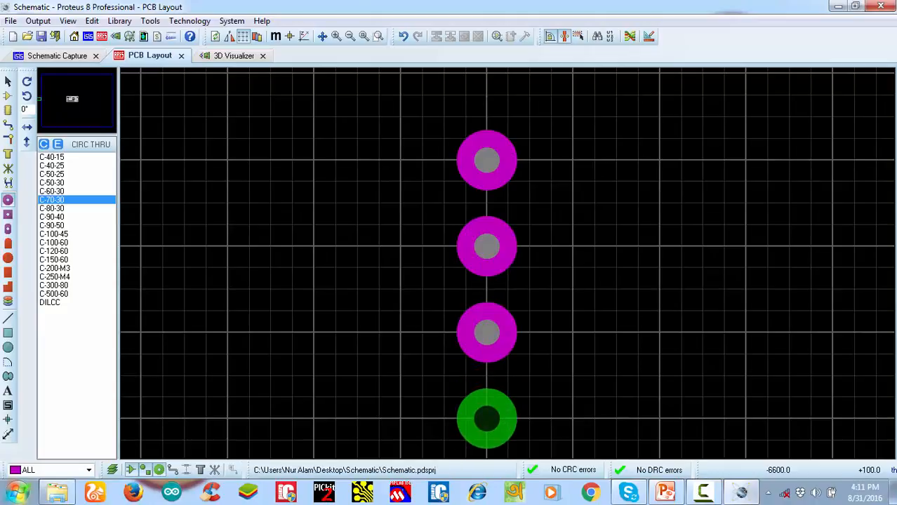
{"action": "left_click", "coordinate": [486, 419]}
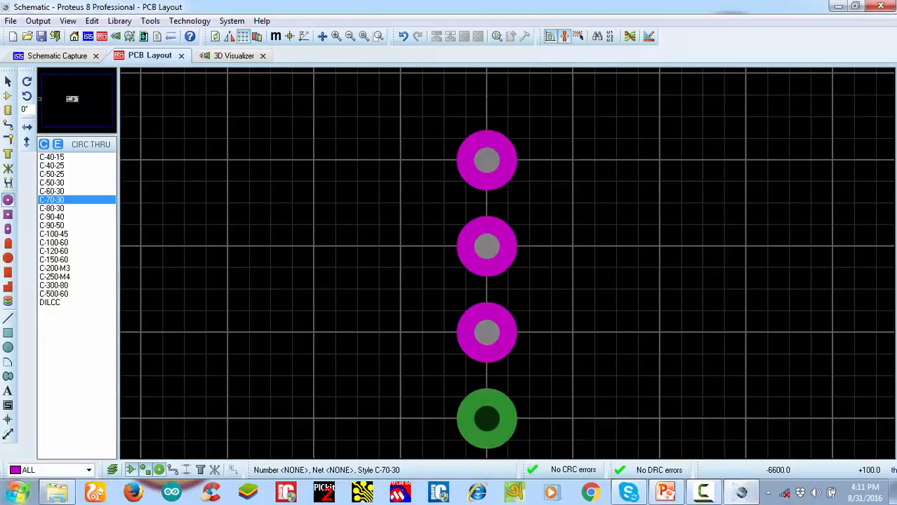
{"action": "left_click", "coordinate": [487, 419]}
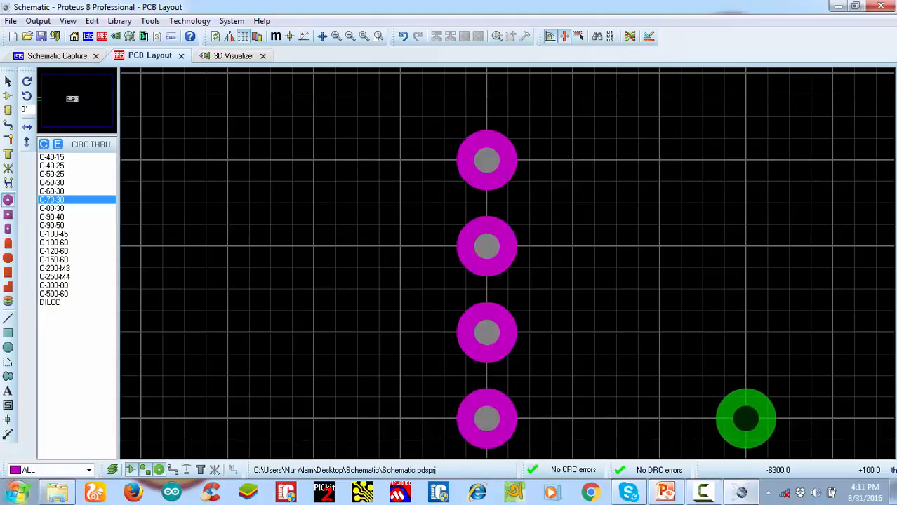
Place four C-70-30 pads in a second column 300 th to the right, level with the first column's pads
{"action": "left_click", "coordinate": [746, 419]}
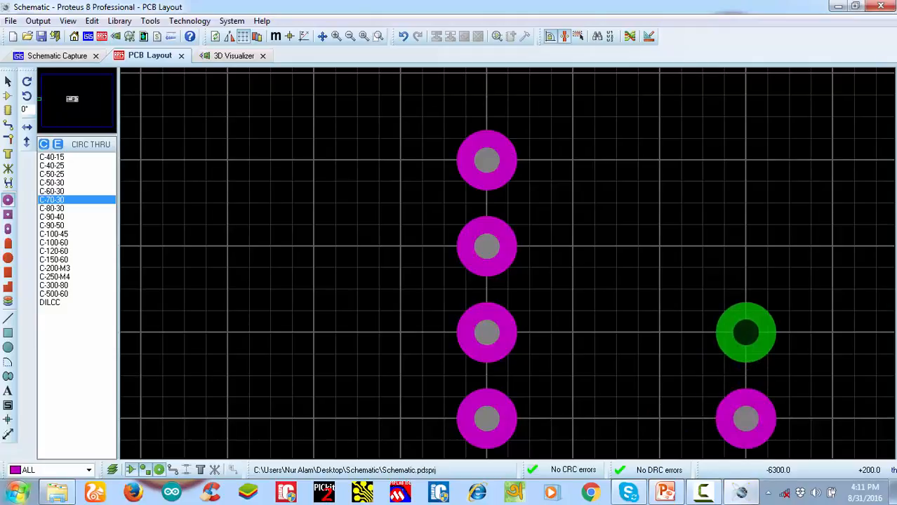
{"action": "left_click", "coordinate": [745, 332]}
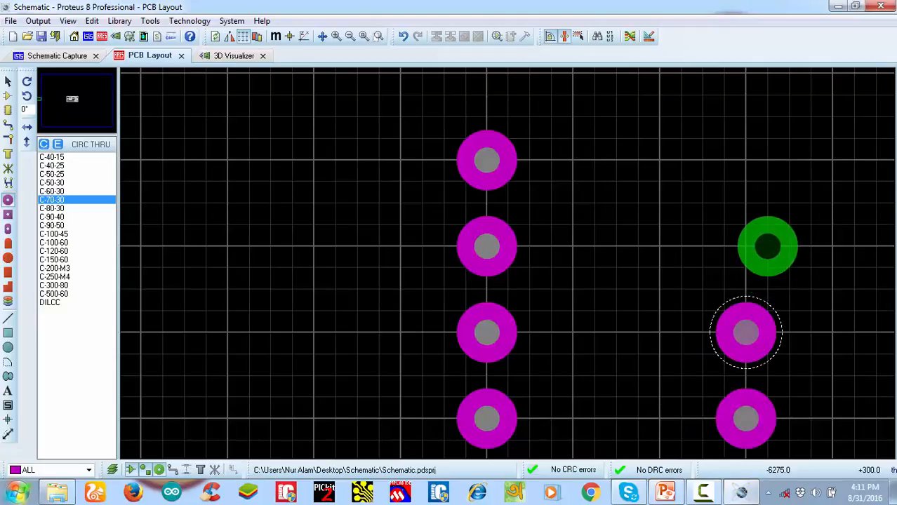
{"action": "left_click", "coordinate": [746, 245]}
{"action": "left_click", "coordinate": [746, 160]}
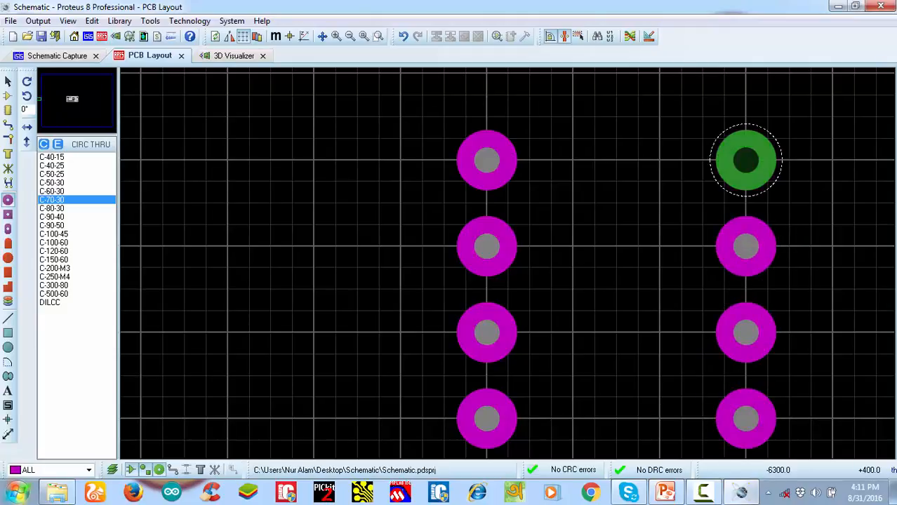
Measure the distance between the two bottom pads with a dimension, and delete the dimension
{"action": "scroll", "coordinate": [677, 164], "scroll_direction": "down", "scroll_amount": 1}
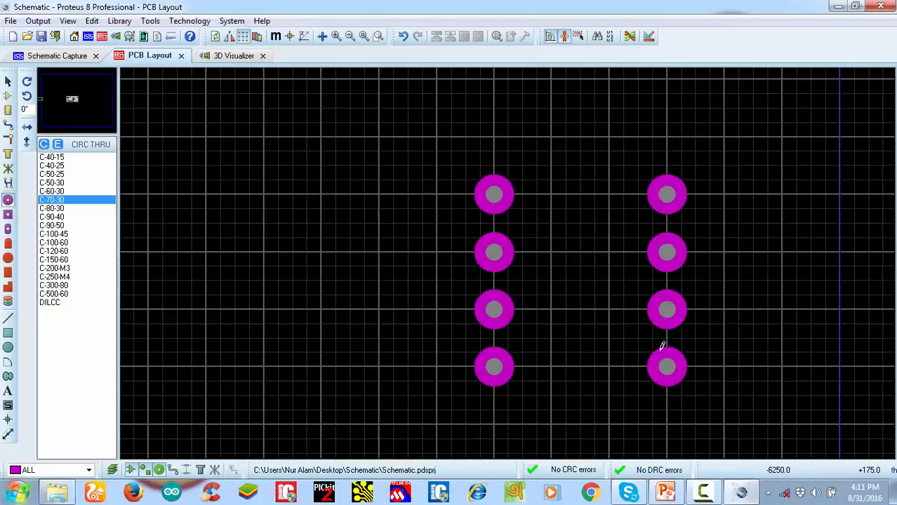
{"action": "left_click", "coordinate": [7, 434]}
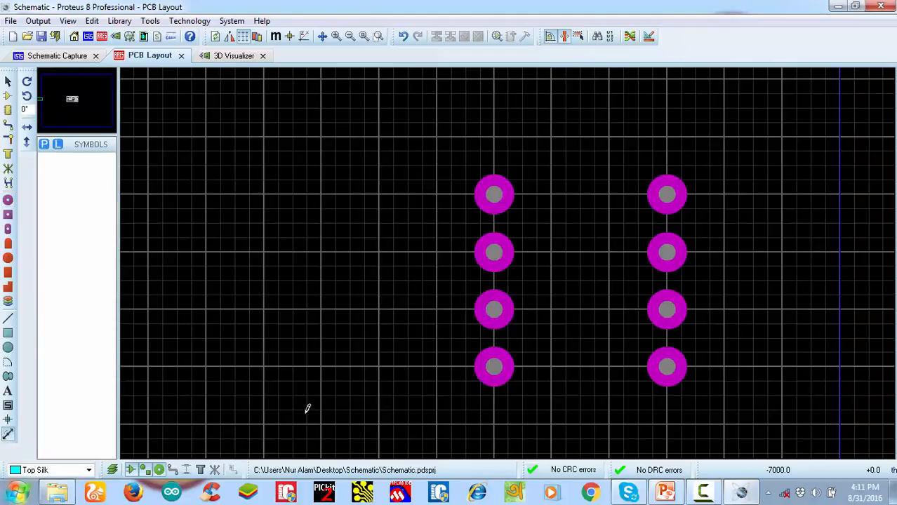
{"action": "left_click", "coordinate": [521, 362]}
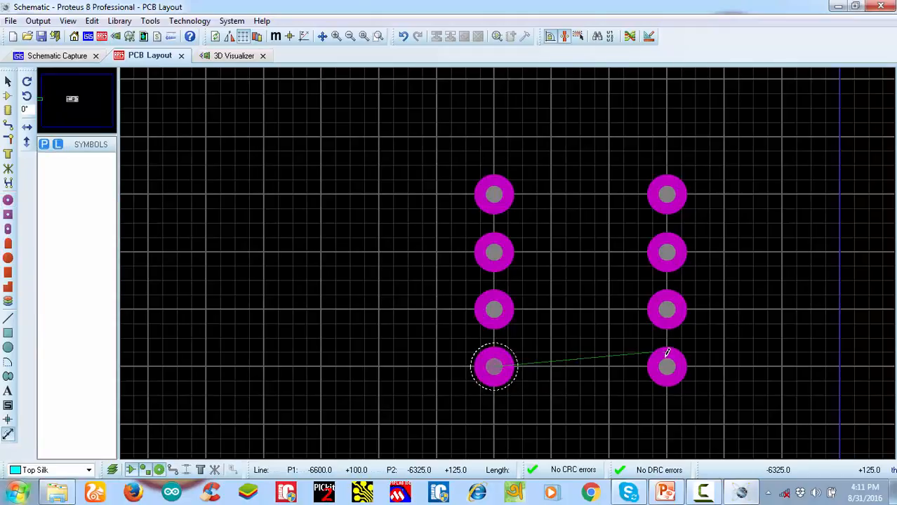
{"action": "left_click", "coordinate": [672, 367]}
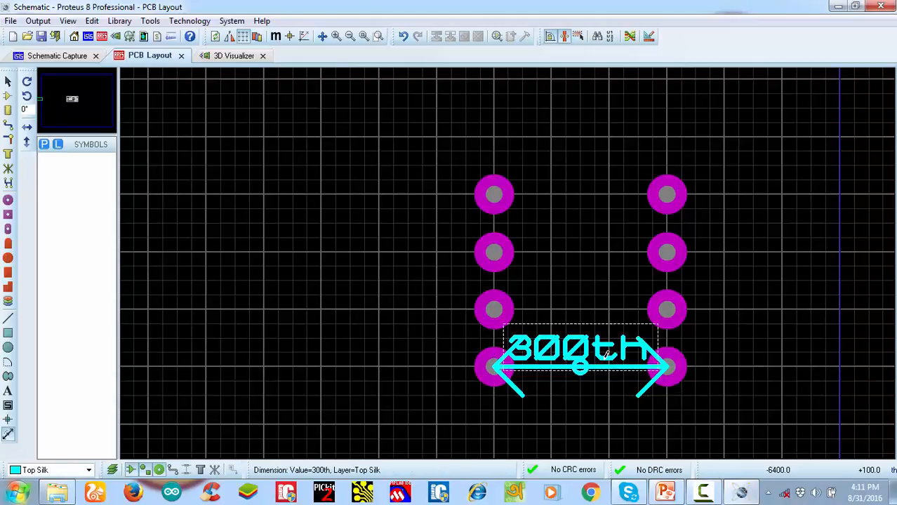
{"action": "right_click", "coordinate": [609, 364]}
{"action": "right_click", "coordinate": [608, 363]}
{"action": "scroll", "coordinate": [609, 360], "scroll_direction": "down", "scroll_amount": 1}
{"action": "scroll", "coordinate": [611, 313], "scroll_direction": "up", "scroll_amount": 1}
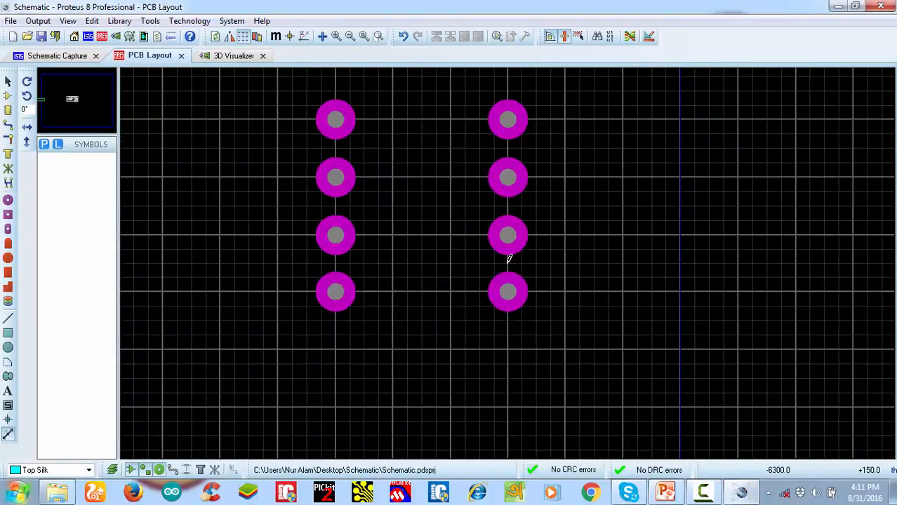
{"action": "scroll", "coordinate": [509, 258], "scroll_direction": "down", "scroll_amount": 1}
{"action": "scroll", "coordinate": [490, 223], "scroll_direction": "up", "scroll_amount": 1}
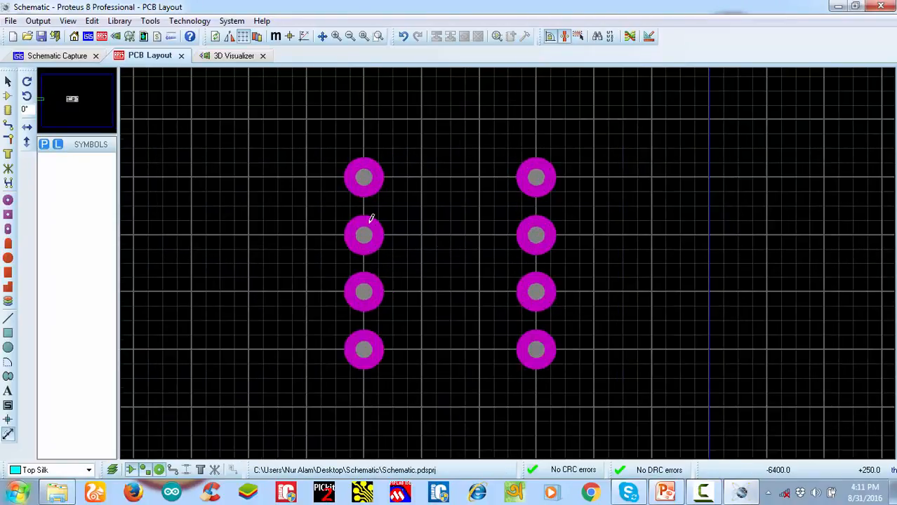
Try the 5 th snap grid and return to the 25 th snap grid
{"action": "left_click", "coordinate": [123, 37]}
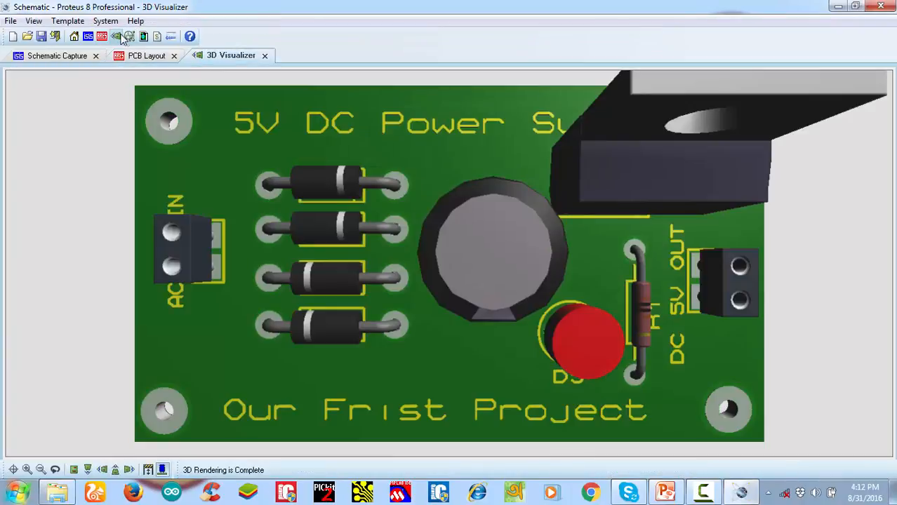
{"action": "left_click", "coordinate": [133, 56]}
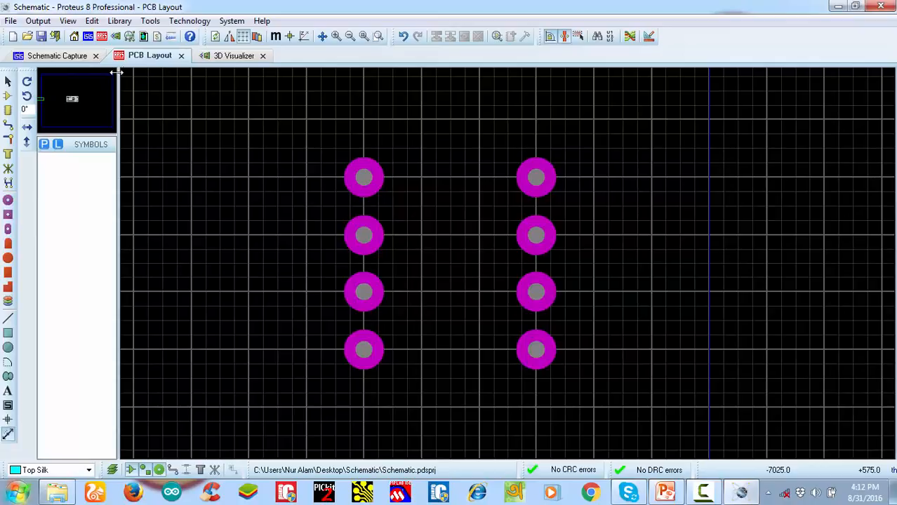
{"action": "left_click", "coordinate": [70, 21]}
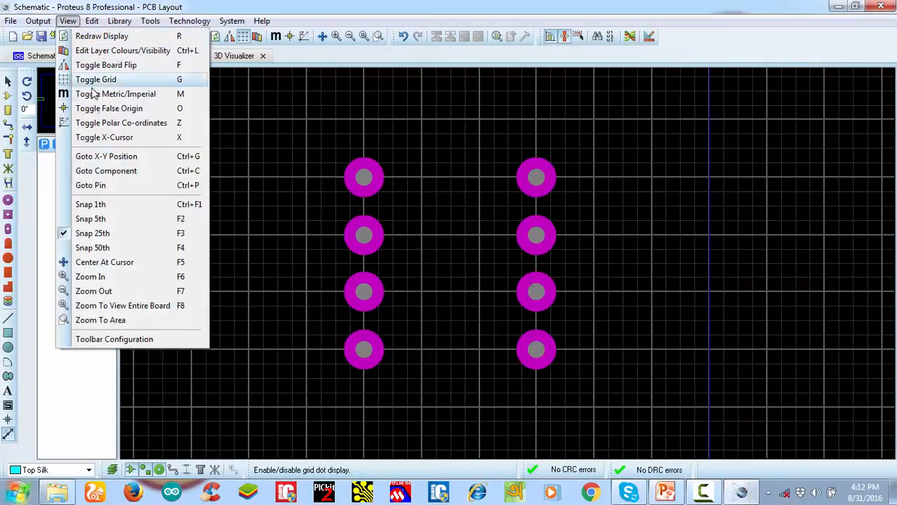
{"action": "left_click", "coordinate": [103, 219]}
{"action": "left_click", "coordinate": [79, 22]}
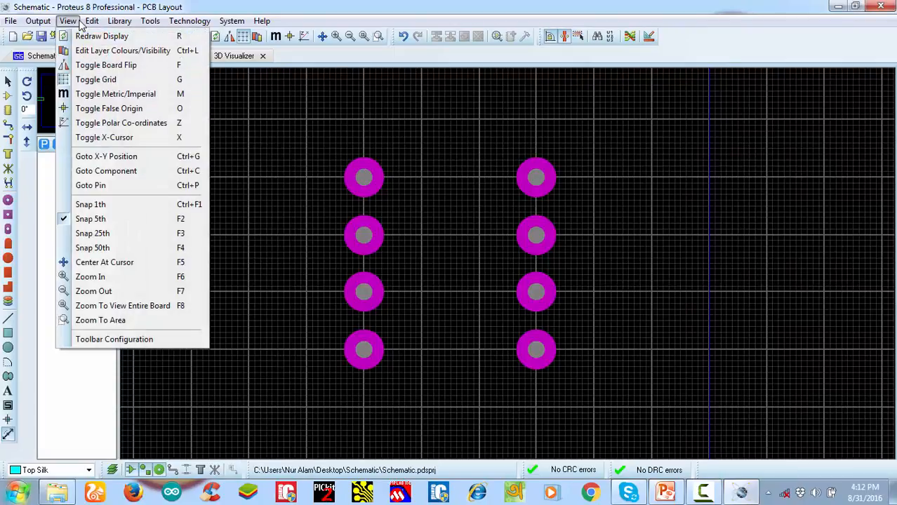
{"action": "left_click", "coordinate": [96, 234]}
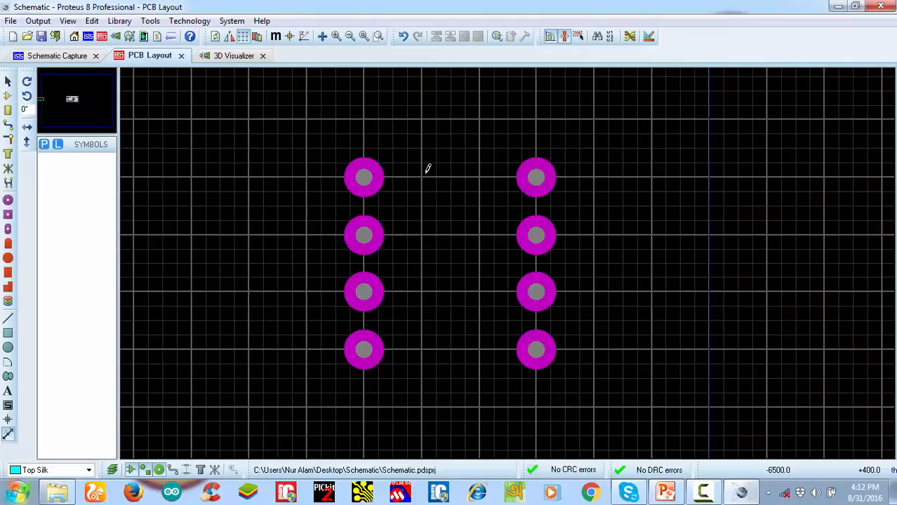
On Top Silk, draw the left, bottom and right outline edges between the pad columns, spanning X -6550 to -6350 and Y 25 to 450 th
{"action": "left_click", "coordinate": [10, 324]}
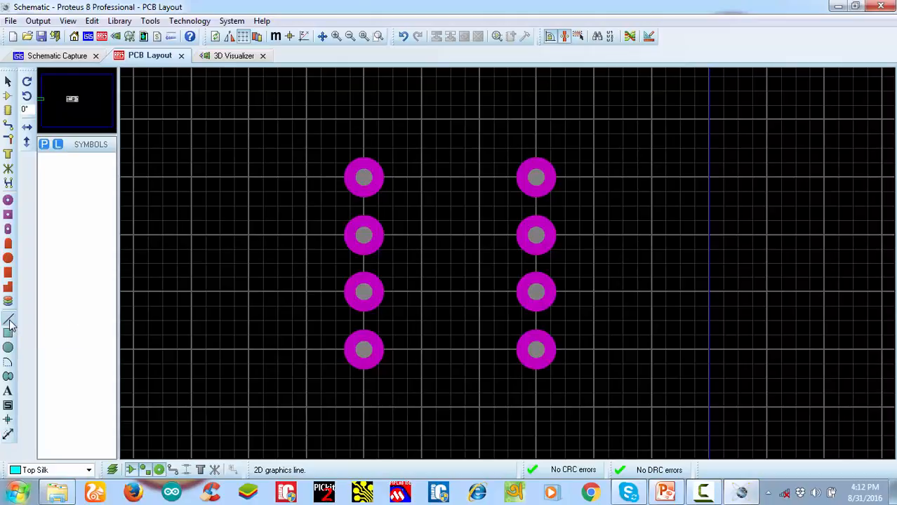
{"action": "left_click", "coordinate": [395, 374]}
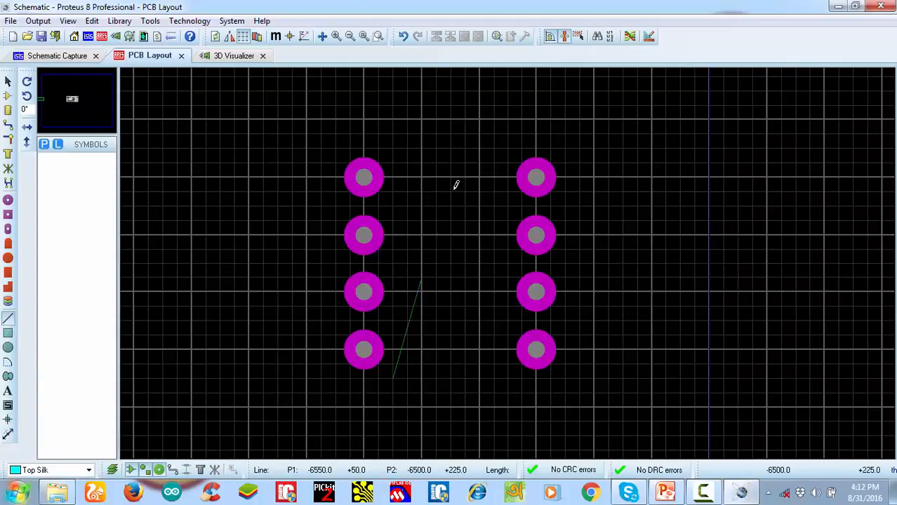
{"action": "left_click", "coordinate": [395, 146]}
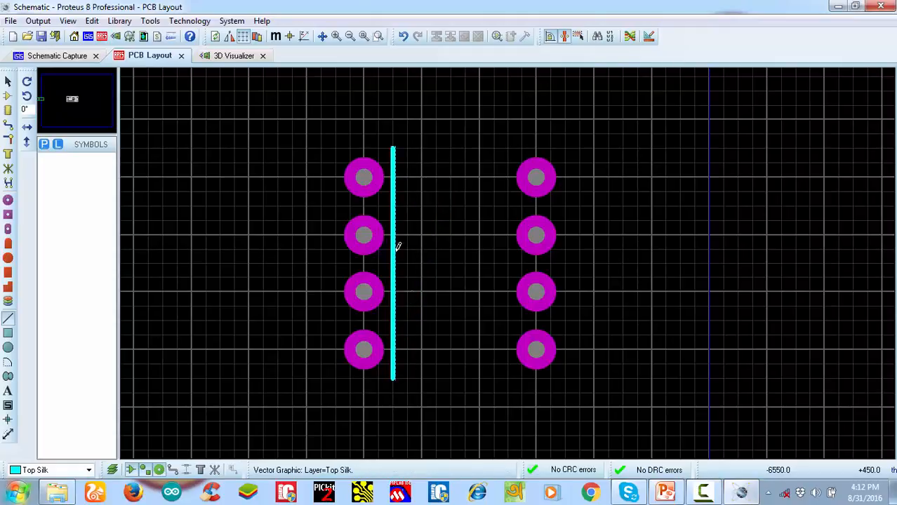
{"action": "left_click", "coordinate": [394, 380]}
{"action": "left_click", "coordinate": [394, 388]}
{"action": "left_click", "coordinate": [395, 387]}
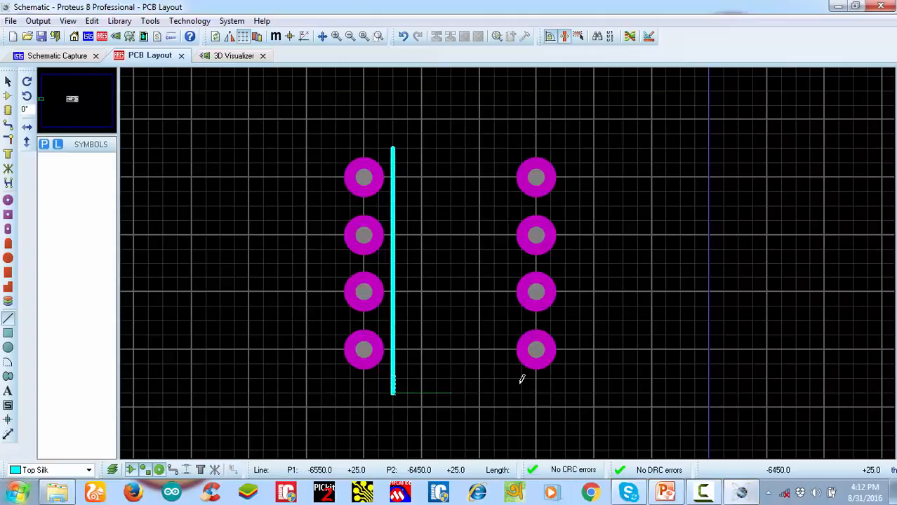
{"action": "left_click", "coordinate": [511, 388]}
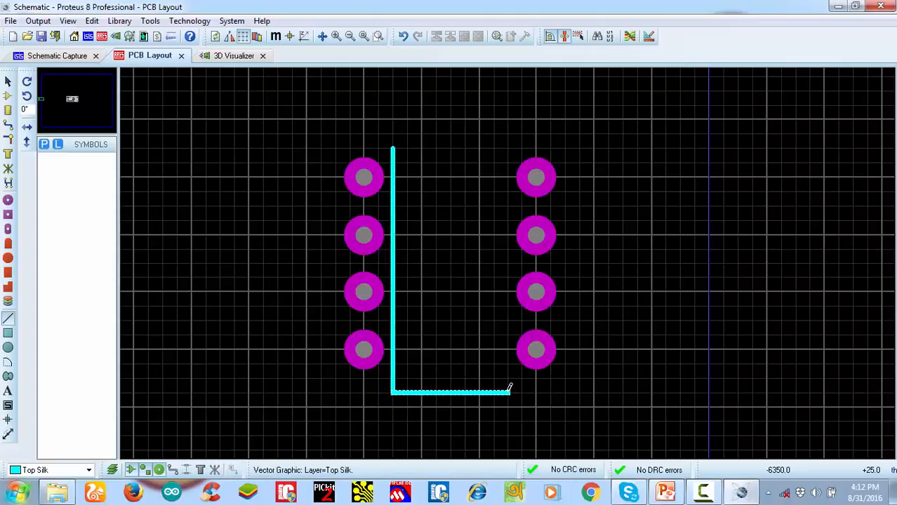
{"action": "left_click", "coordinate": [511, 388]}
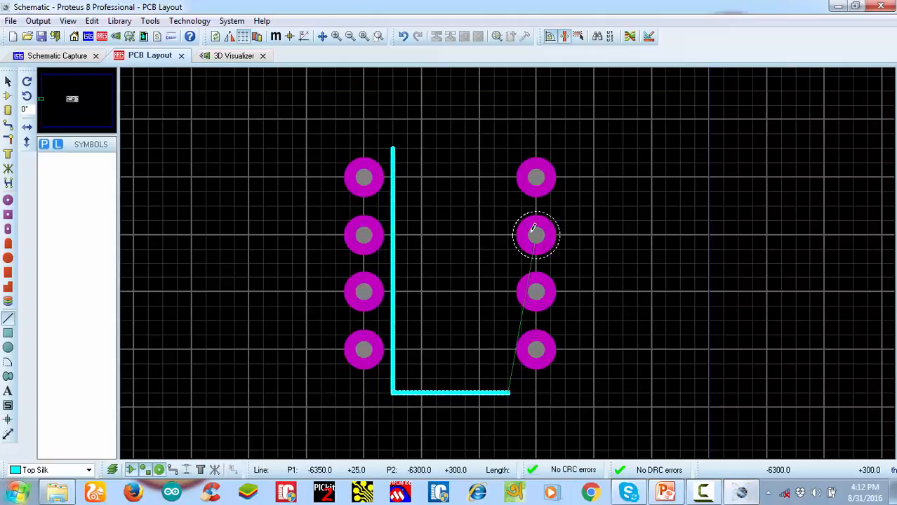
{"action": "left_click", "coordinate": [511, 148]}
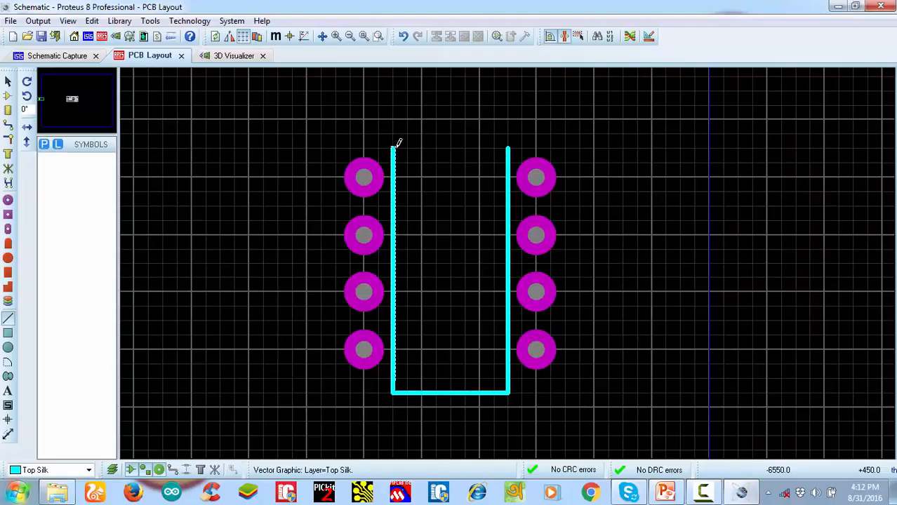
Draw a 50 th line inward from each upper corner of the outline, leaving a 100 th gap in the middle
{"action": "left_click", "coordinate": [395, 146]}
{"action": "left_click", "coordinate": [422, 147]}
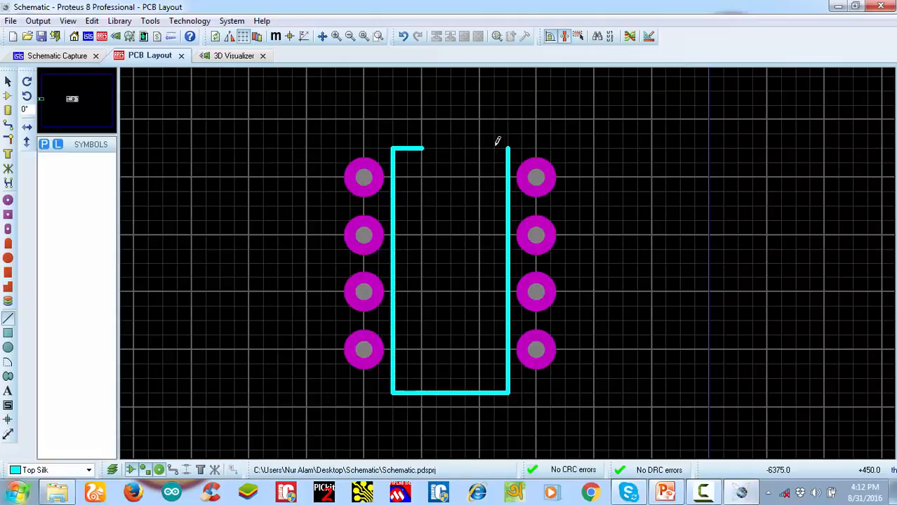
{"action": "left_click", "coordinate": [508, 146]}
{"action": "left_click", "coordinate": [480, 148]}
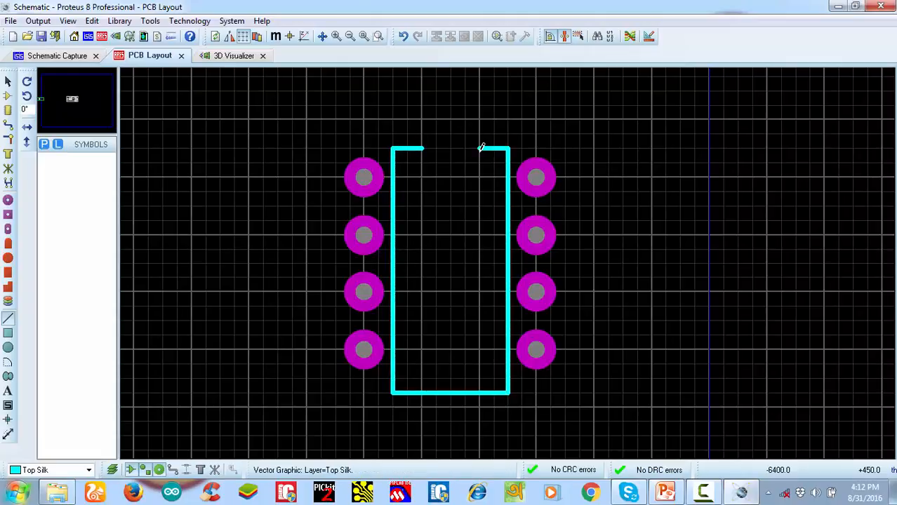
Close the gap in the outline's upper edge with two 50 th radius arcs forming a semicircular notch
{"action": "left_click", "coordinate": [8, 362]}
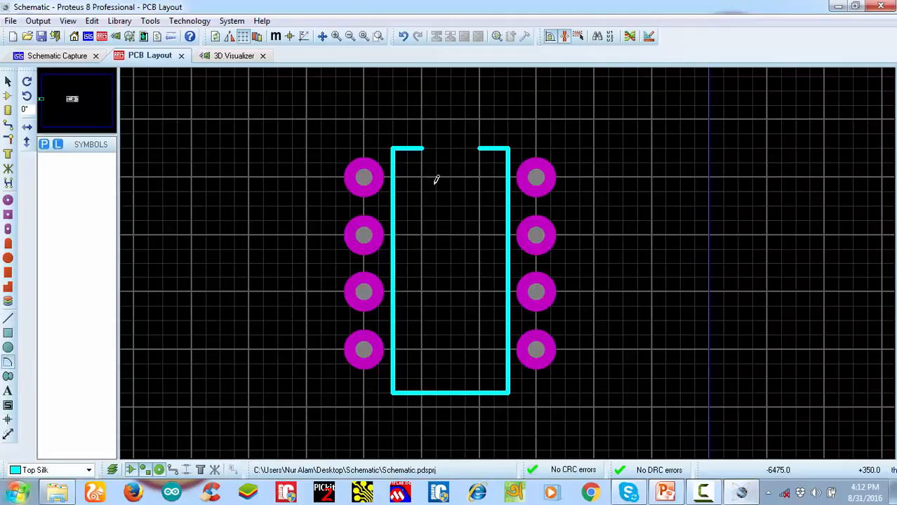
{"action": "left_click", "coordinate": [423, 148]}
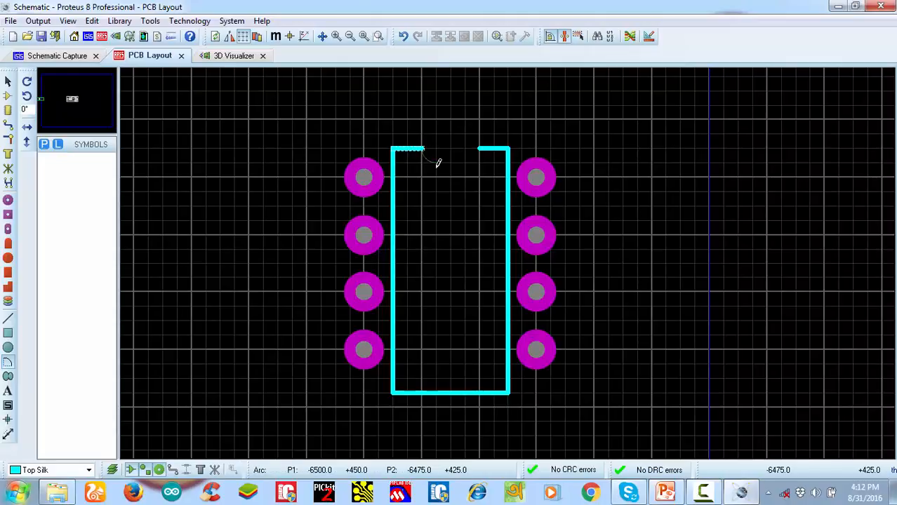
{"action": "left_click", "coordinate": [451, 176]}
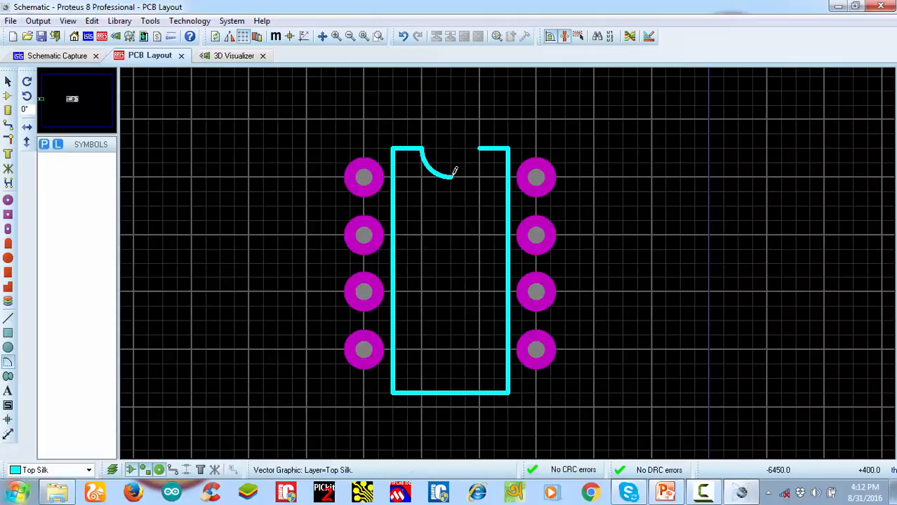
{"action": "left_click", "coordinate": [479, 149]}
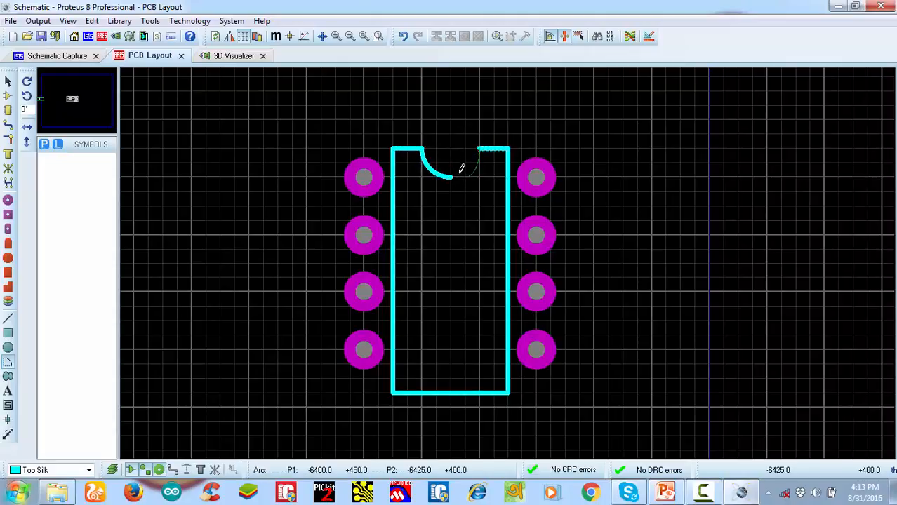
{"action": "left_click", "coordinate": [454, 176]}
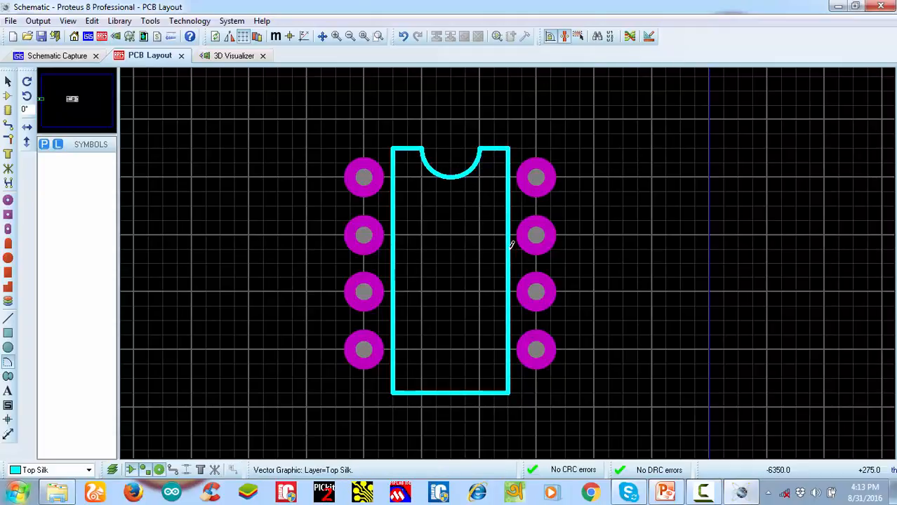
Select all eight pads with the silkscreen outline and start making a package named IC2
{"action": "scroll", "coordinate": [511, 236], "scroll_direction": "down", "scroll_amount": 2}
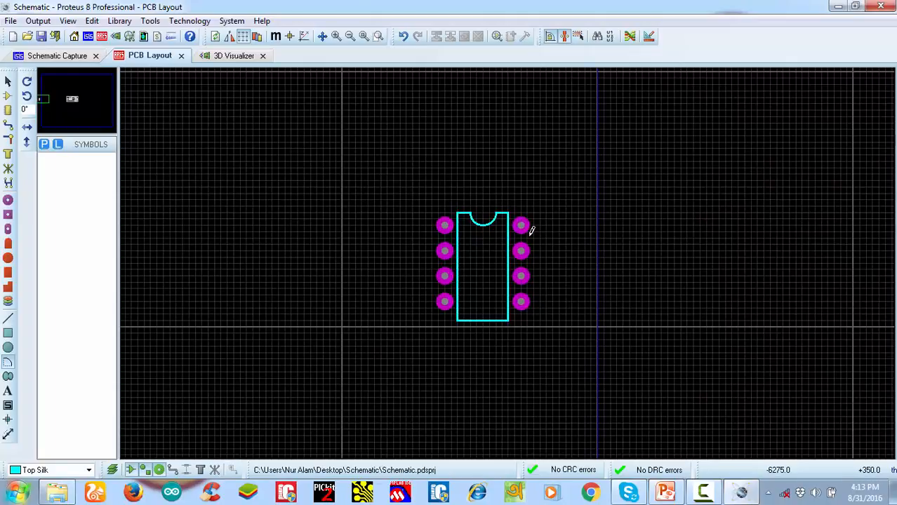
{"action": "scroll", "coordinate": [511, 277], "scroll_direction": "up", "scroll_amount": 1}
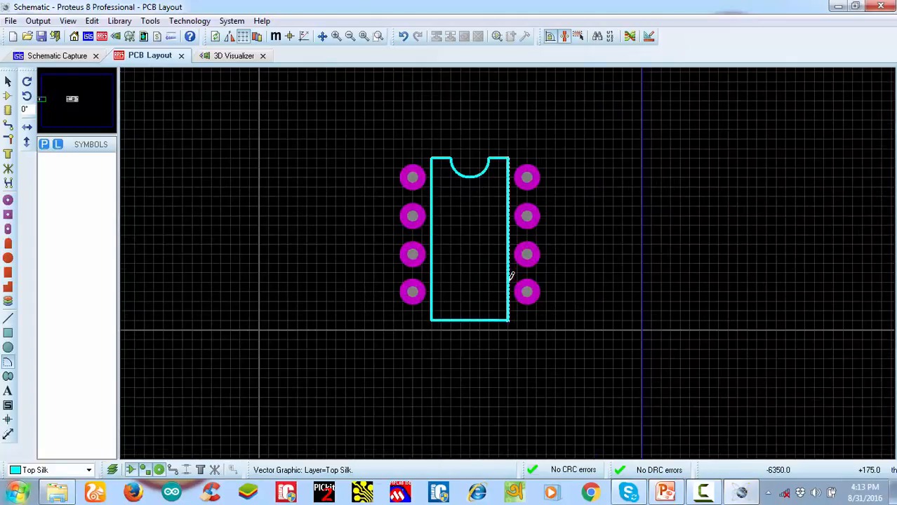
{"action": "left_click", "coordinate": [8, 81]}
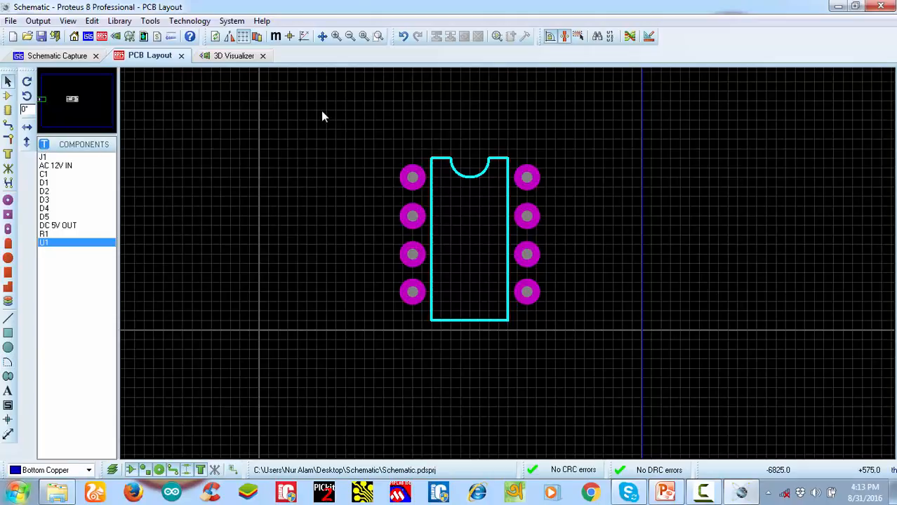
{"action": "left_click_drag", "start_coordinate": [378, 220], "coordinate": [651, 387]}
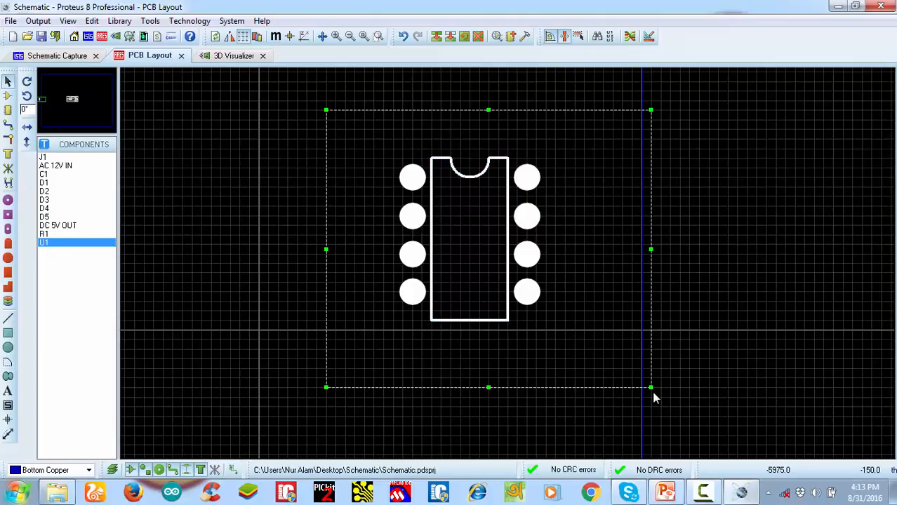
{"action": "right_click", "coordinate": [488, 236]}
{"action": "left_click", "coordinate": [541, 444]}
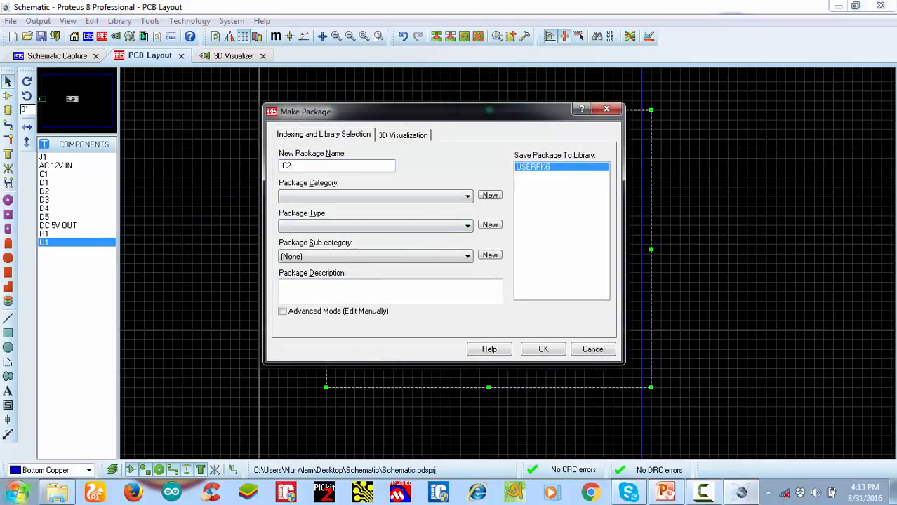
Save IC2 to USERPKG with category Miscellaneous and type Through Hole, and delete the source pads and outline from the layout
{"action": "left_click", "coordinate": [427, 196]}
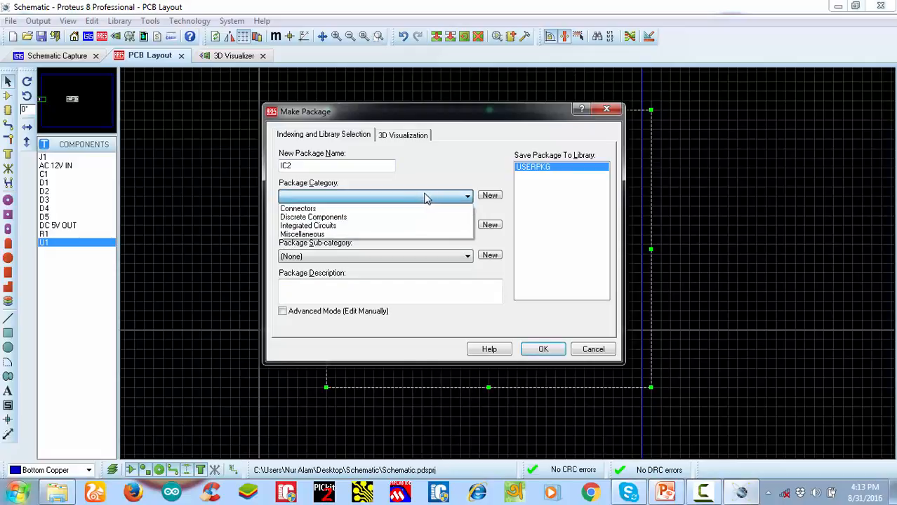
{"action": "left_click", "coordinate": [365, 235]}
{"action": "left_click", "coordinate": [387, 226]}
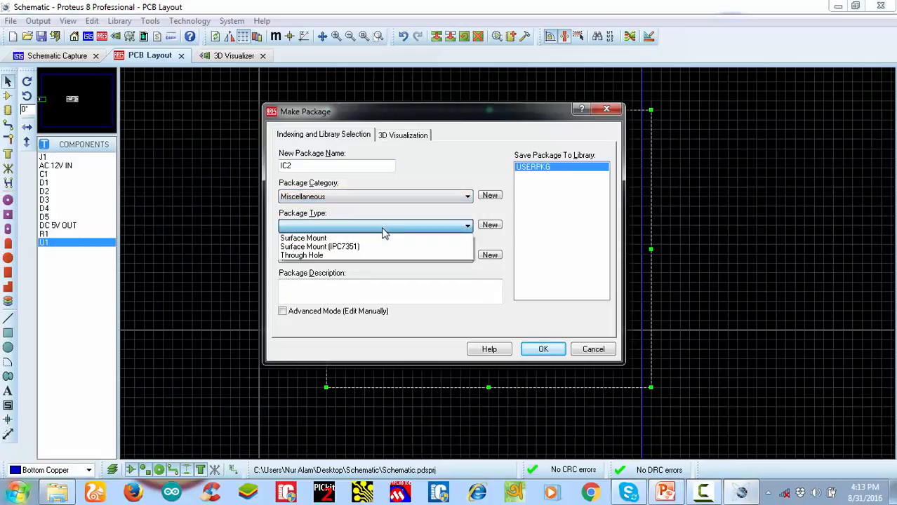
{"action": "left_click", "coordinate": [335, 257]}
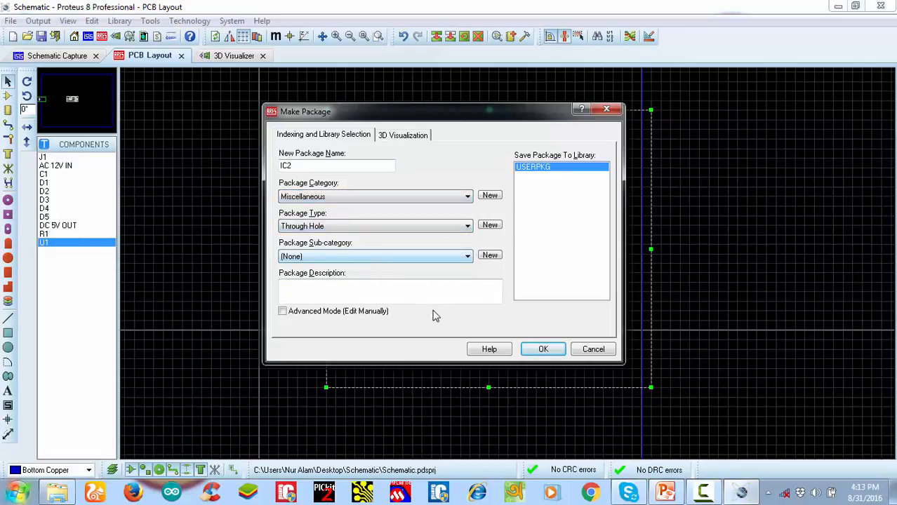
{"action": "left_click", "coordinate": [543, 349]}
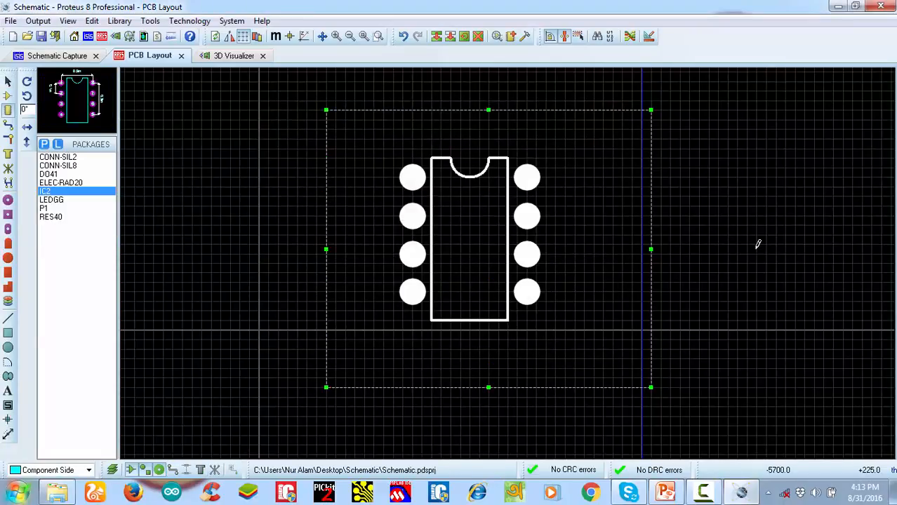
{"action": "key", "text": "Delete"}
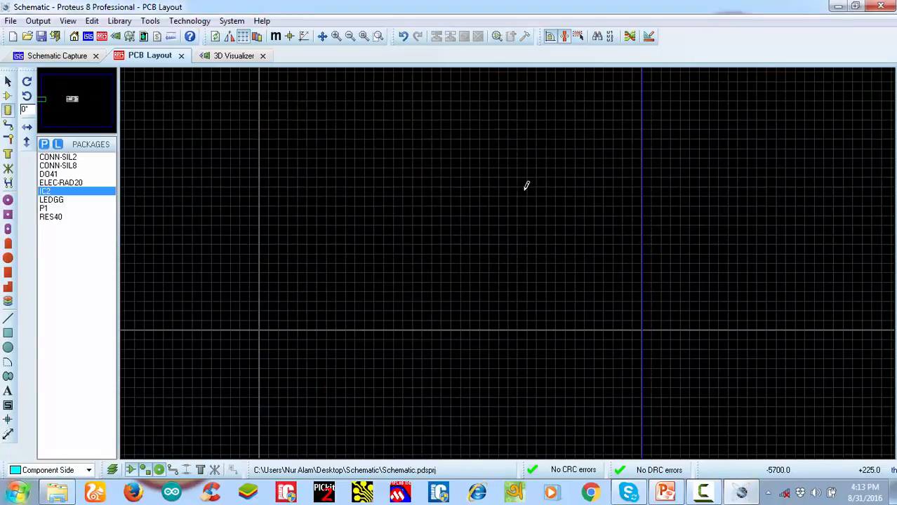
Place a CONN-SIL8 package in the PCB layout just below the power supply board
{"action": "left_click", "coordinate": [220, 60]}
{"action": "left_click", "coordinate": [169, 57]}
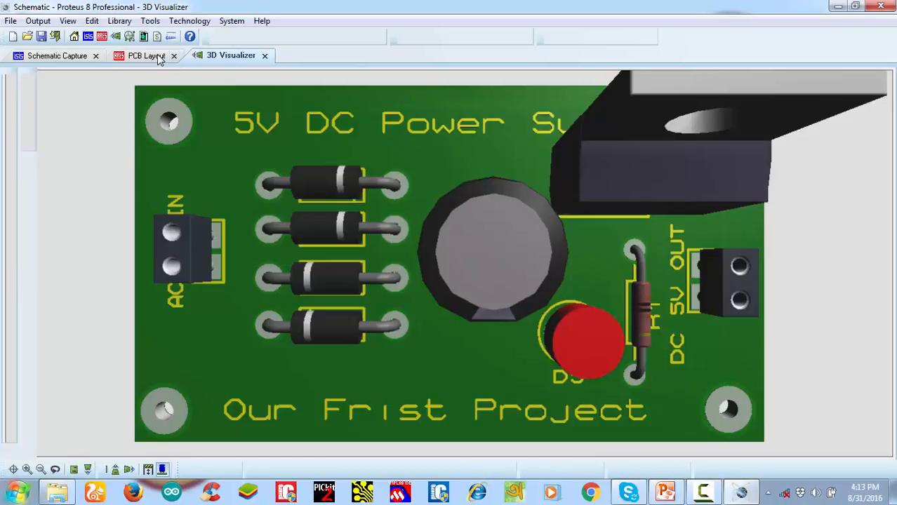
{"action": "left_click", "coordinate": [58, 165]}
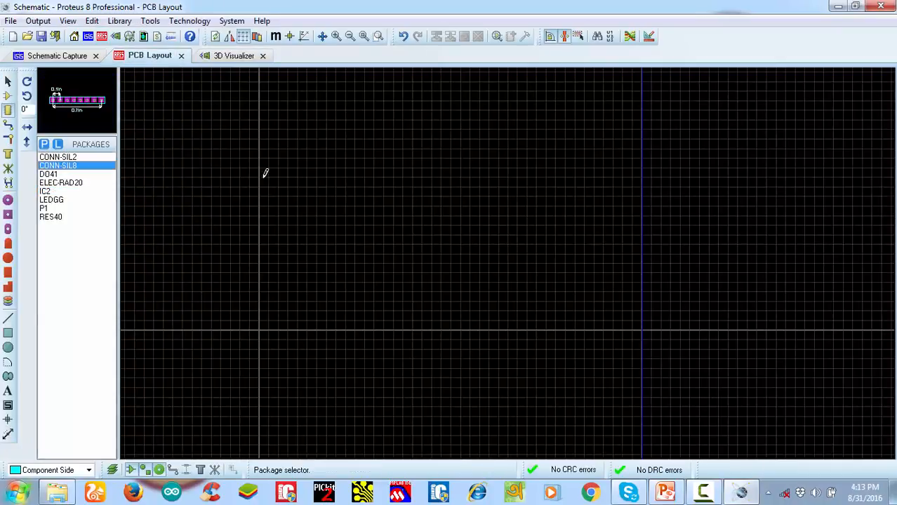
{"action": "scroll", "coordinate": [499, 229], "scroll_direction": "down", "scroll_amount": 2}
{"action": "scroll", "coordinate": [500, 229], "scroll_direction": "down", "scroll_amount": 2}
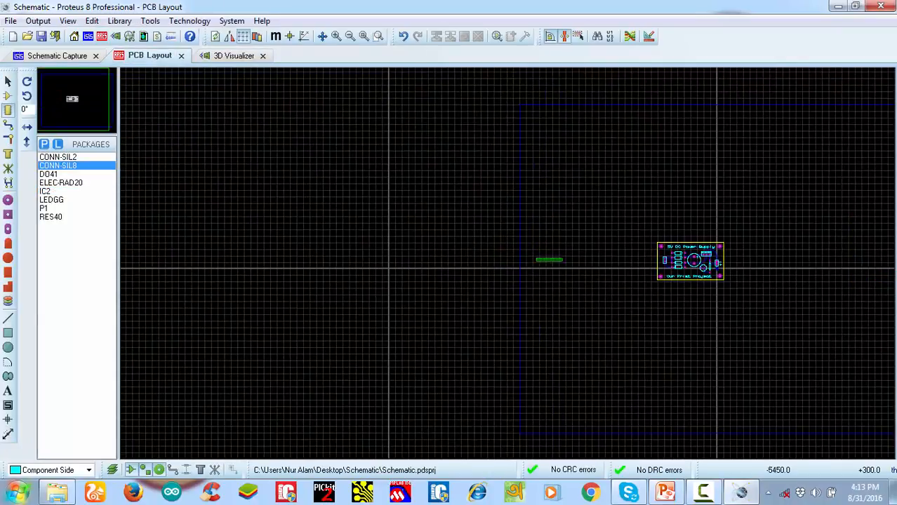
{"action": "scroll", "coordinate": [547, 259], "scroll_direction": "up", "scroll_amount": 2}
{"action": "left_click", "coordinate": [352, 303]}
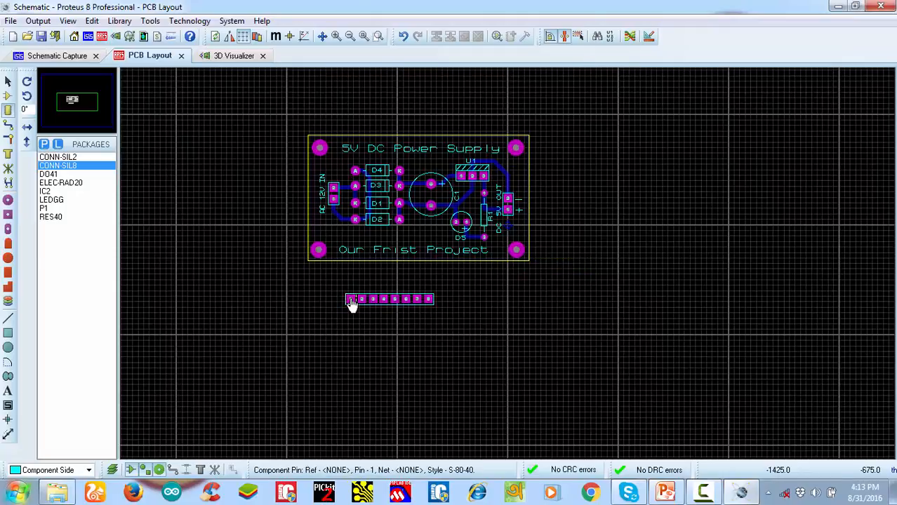
Start Make Device for connector J1 in the schematic and delete its CONN-SIL8 packaging
{"action": "left_click", "coordinate": [56, 58]}
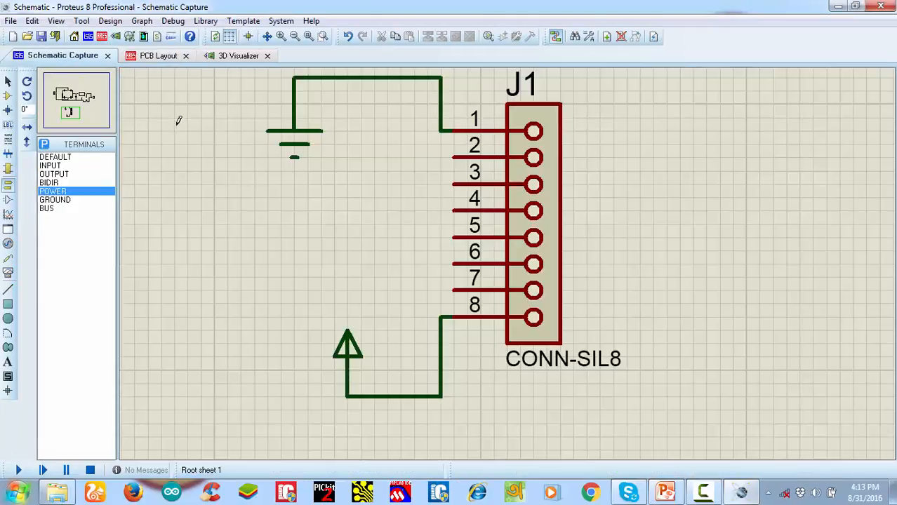
{"action": "right_click", "coordinate": [542, 175]}
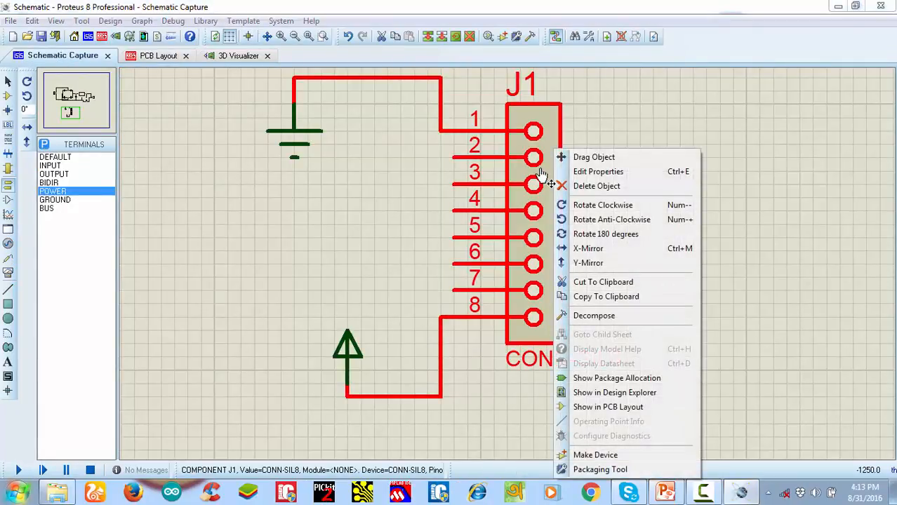
{"action": "left_click", "coordinate": [595, 454]}
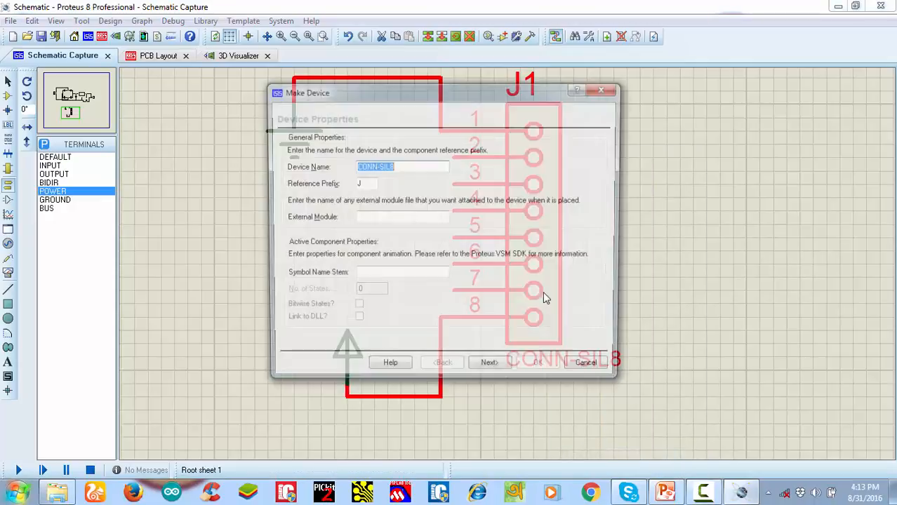
{"action": "left_click", "coordinate": [488, 374]}
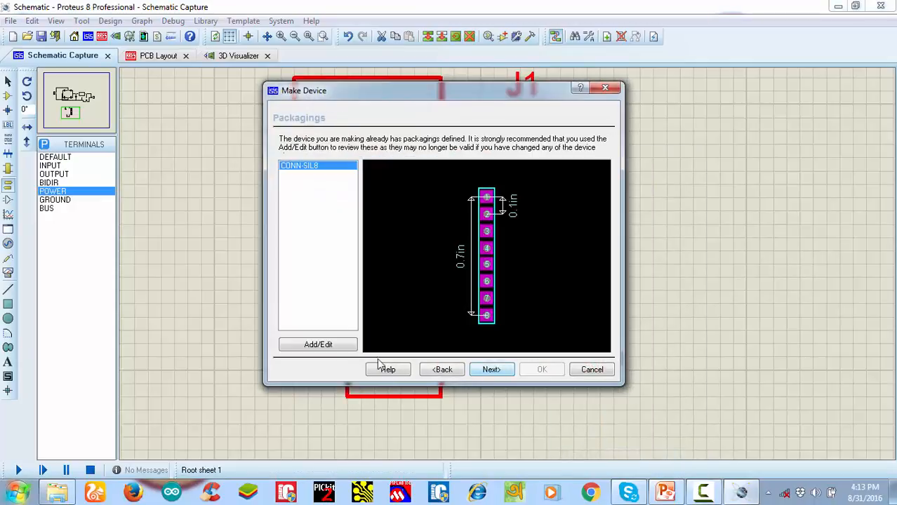
{"action": "left_click", "coordinate": [321, 344]}
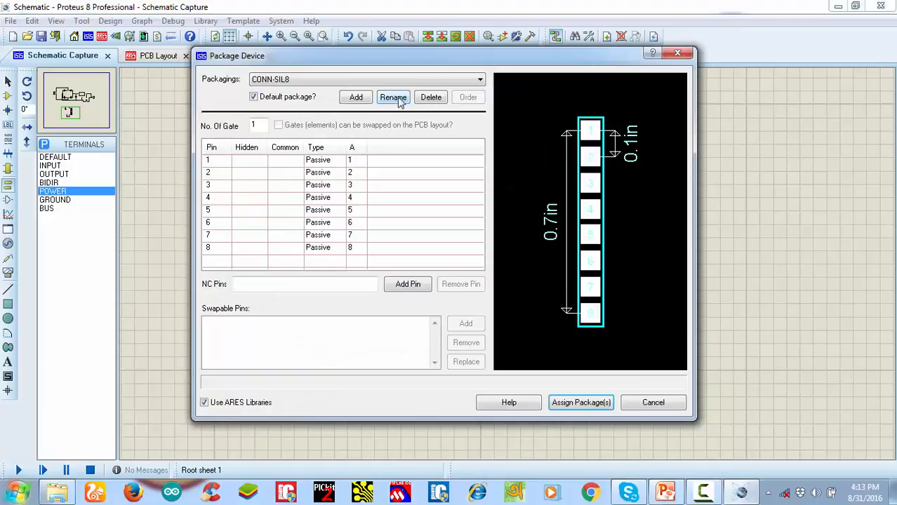
{"action": "left_click", "coordinate": [430, 98]}
{"action": "left_click", "coordinate": [432, 263]}
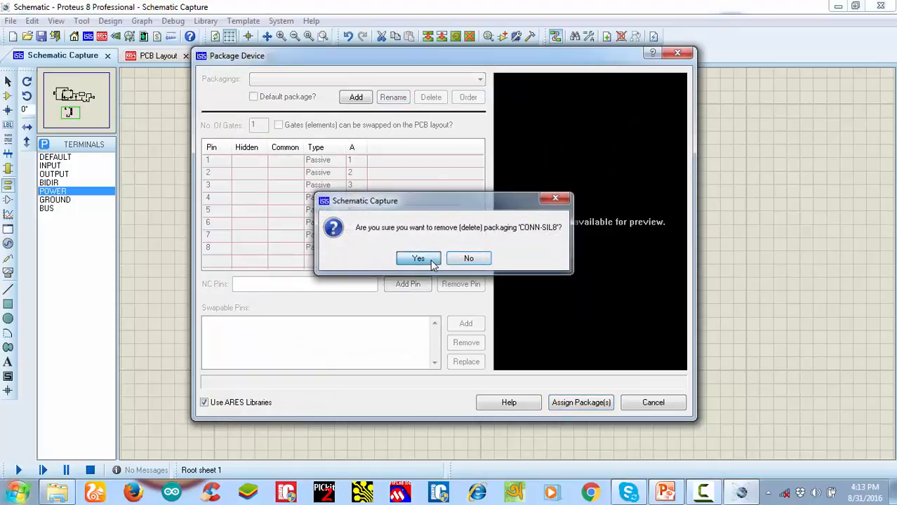
Add the IC2 package from the USERPKG library as the device's packaging, searching for "ic2"
{"action": "left_click", "coordinate": [355, 98]}
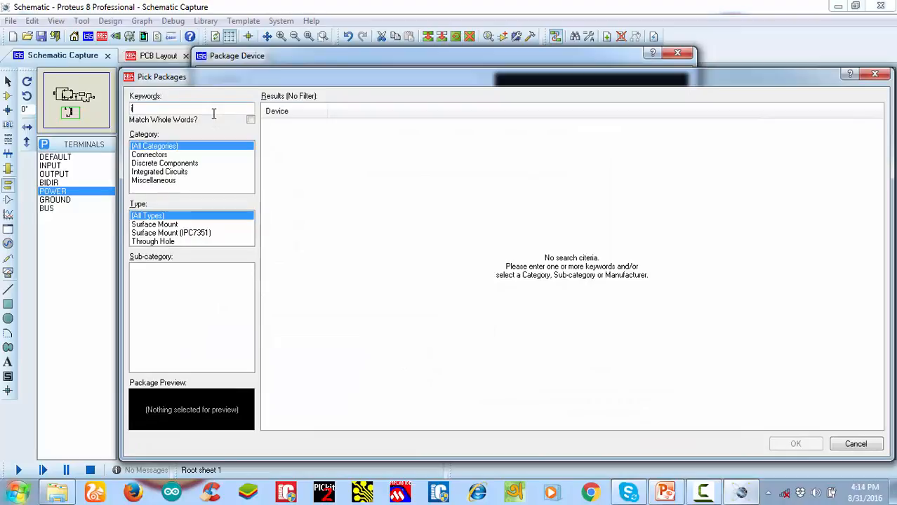
{"action": "type", "text": "ic2"}
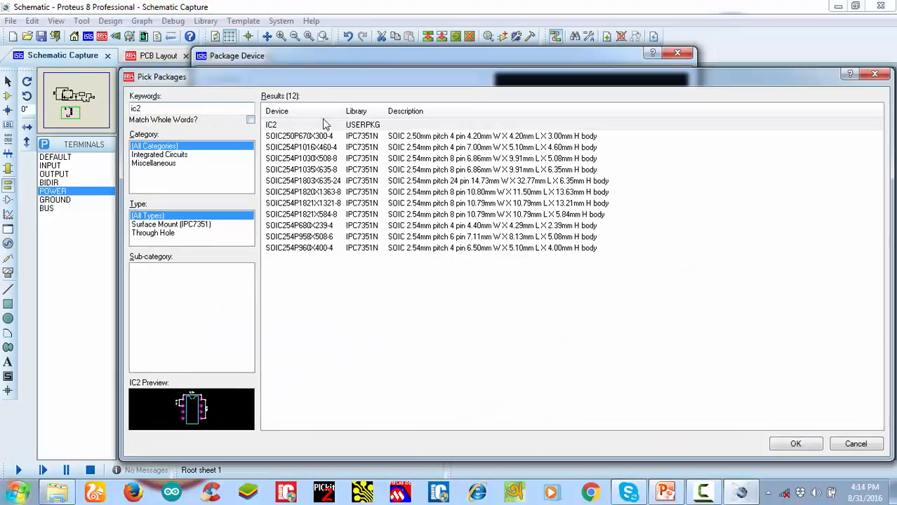
{"action": "left_click", "coordinate": [325, 128]}
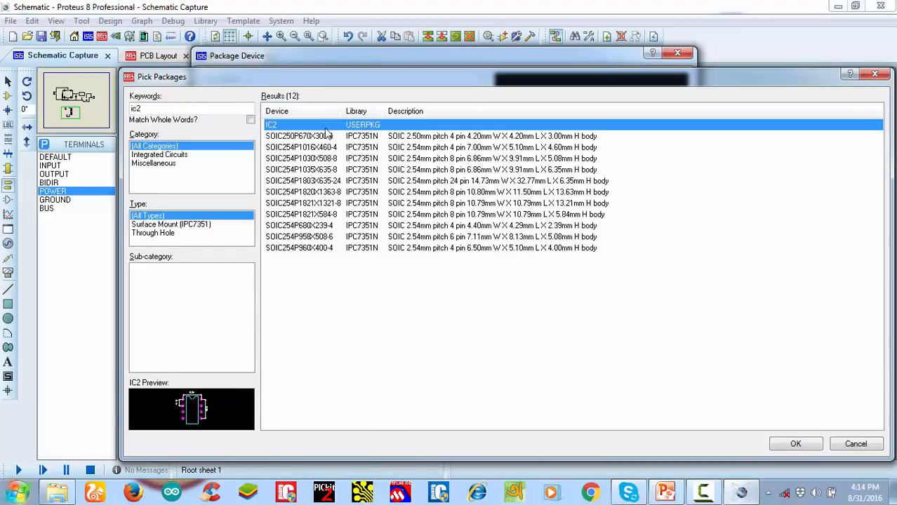
{"action": "left_click", "coordinate": [796, 444]}
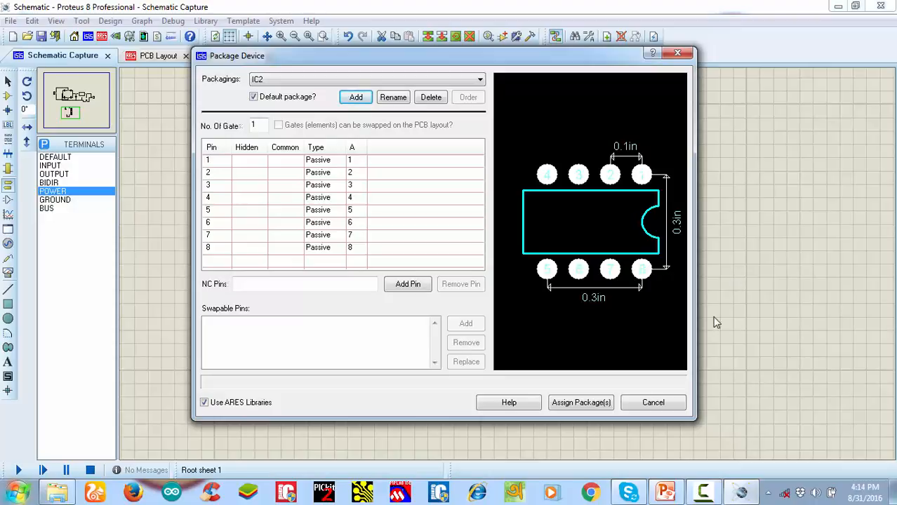
Assign the IC2 package and save the device to the CM3_NXP library, replacing the existing CONN-SIL8
{"action": "left_click", "coordinate": [579, 406]}
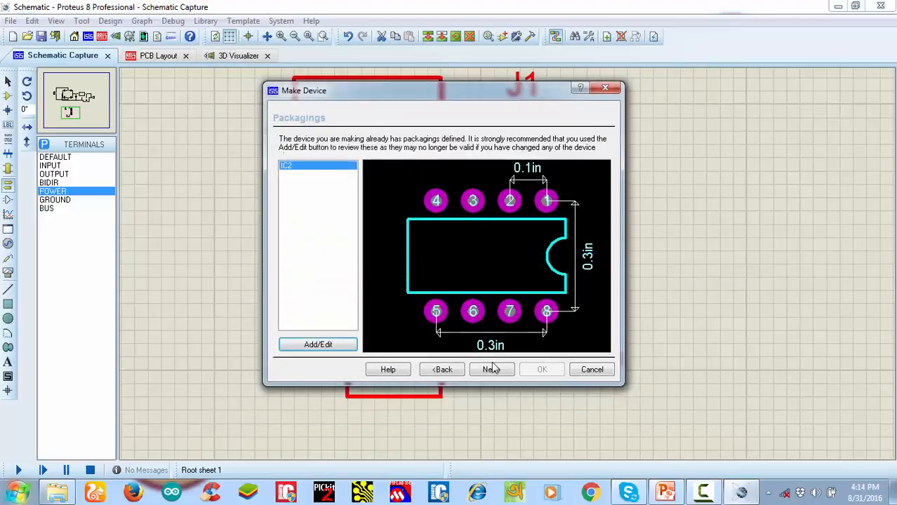
{"action": "left_click", "coordinate": [492, 369]}
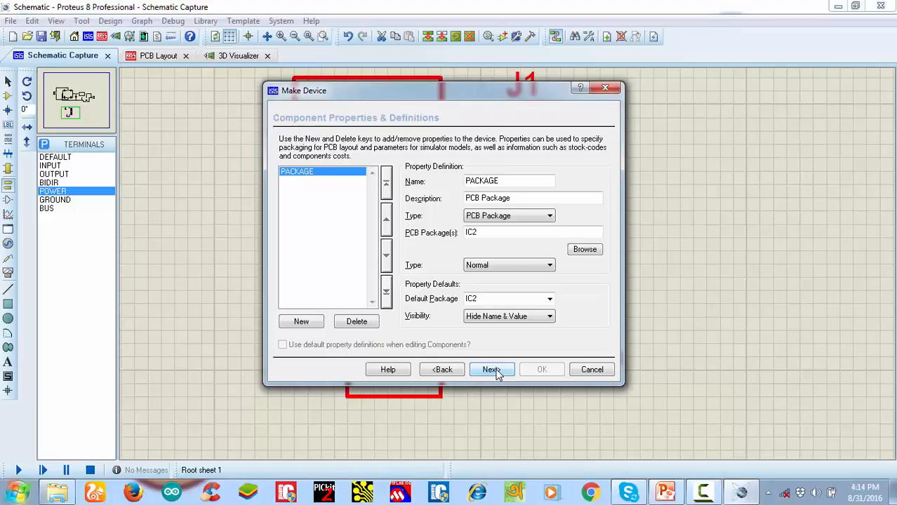
{"action": "left_click", "coordinate": [491, 370]}
{"action": "left_click", "coordinate": [495, 371]}
{"action": "left_click", "coordinate": [537, 371]}
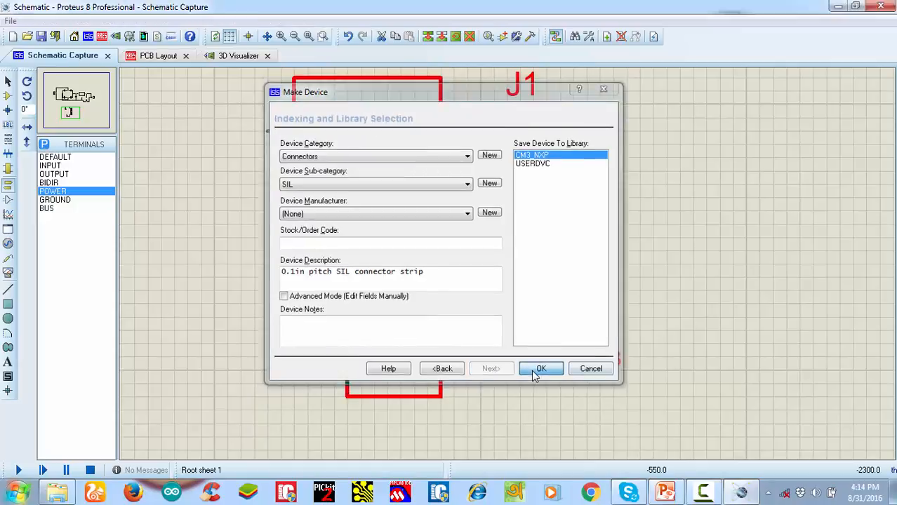
{"action": "left_click", "coordinate": [420, 267]}
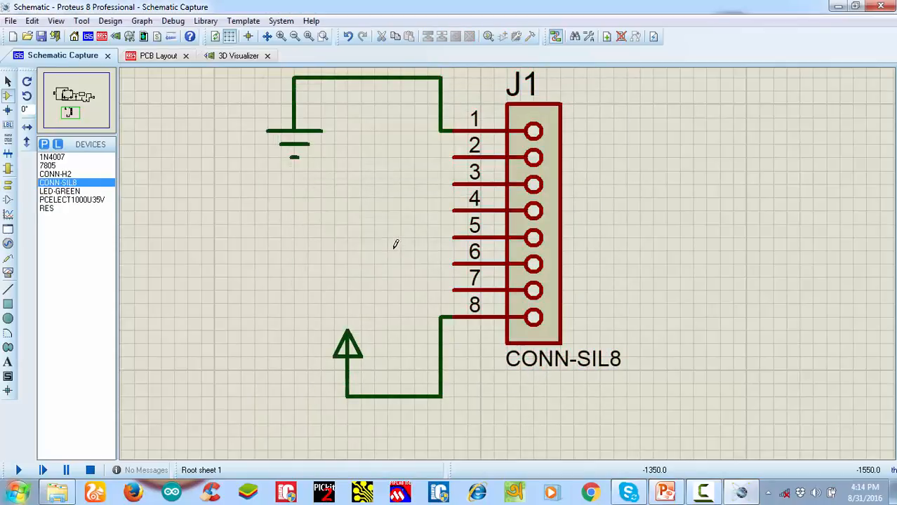
Delete the CONN-SIL8 package below the power supply board in the PCB layout and save the project
{"action": "left_click", "coordinate": [156, 57]}
{"action": "scroll", "coordinate": [491, 270], "scroll_direction": "up", "scroll_amount": 5}
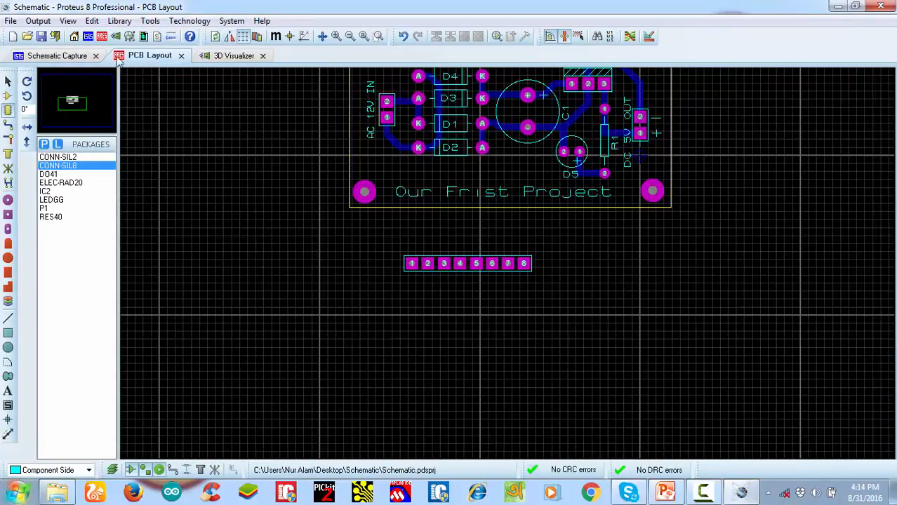
{"action": "left_click", "coordinate": [43, 38]}
{"action": "right_click", "coordinate": [480, 262]}
{"action": "right_click", "coordinate": [480, 262]}
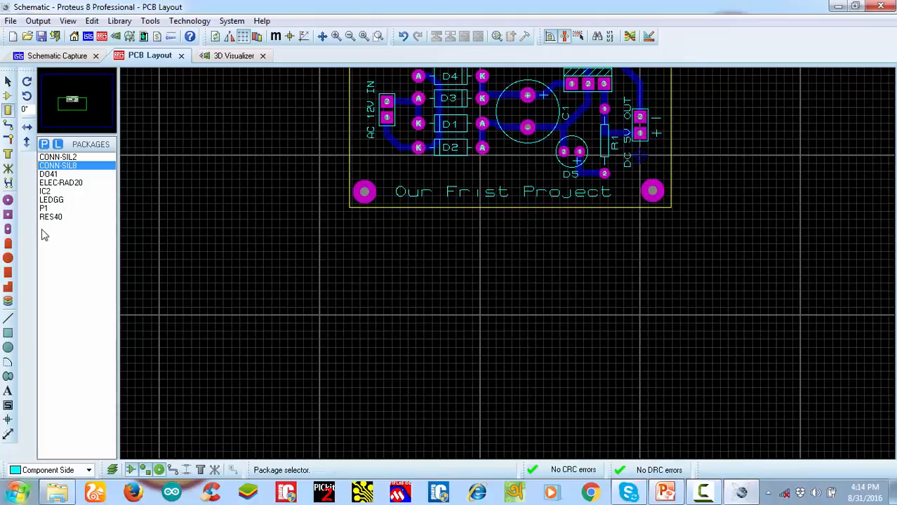
Save the project and place a new CONN-SIL8 package in the PCB layout below the board
{"action": "left_click", "coordinate": [60, 169]}
{"action": "left_click", "coordinate": [60, 158]}
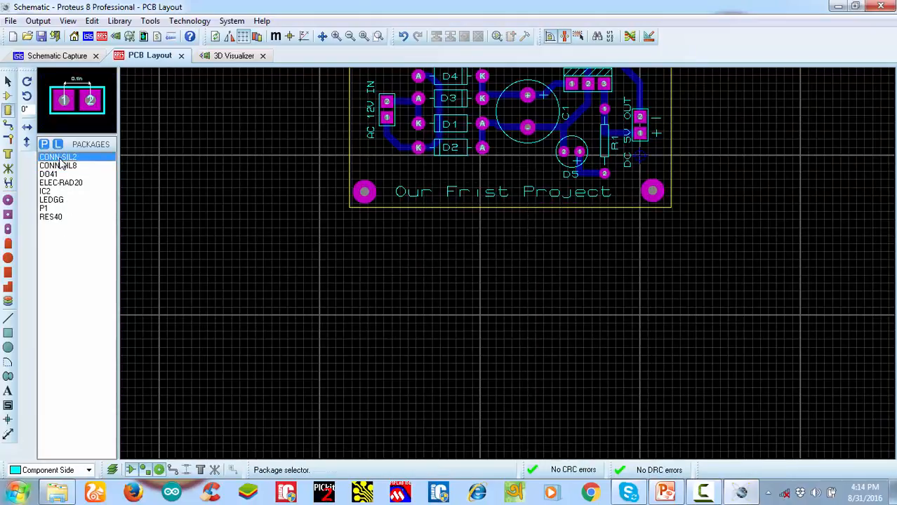
{"action": "left_click", "coordinate": [57, 56]}
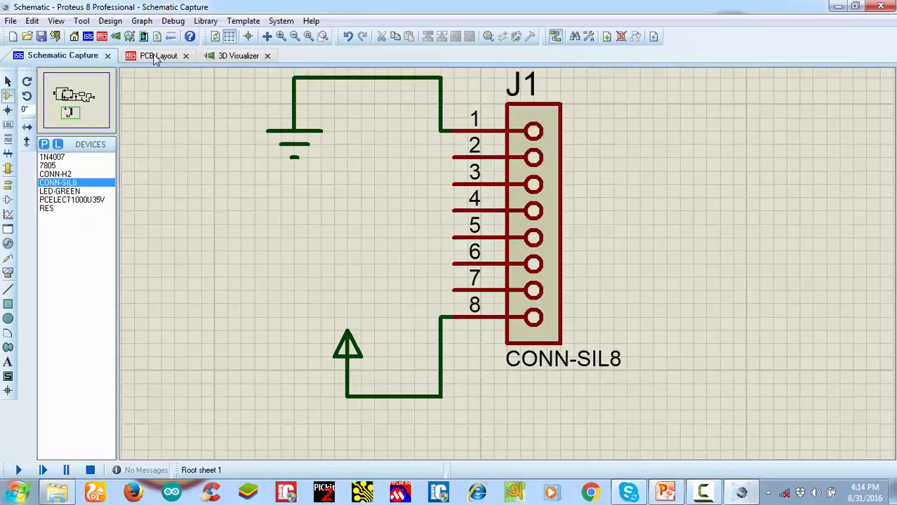
{"action": "left_click", "coordinate": [146, 56]}
{"action": "left_click", "coordinate": [41, 38]}
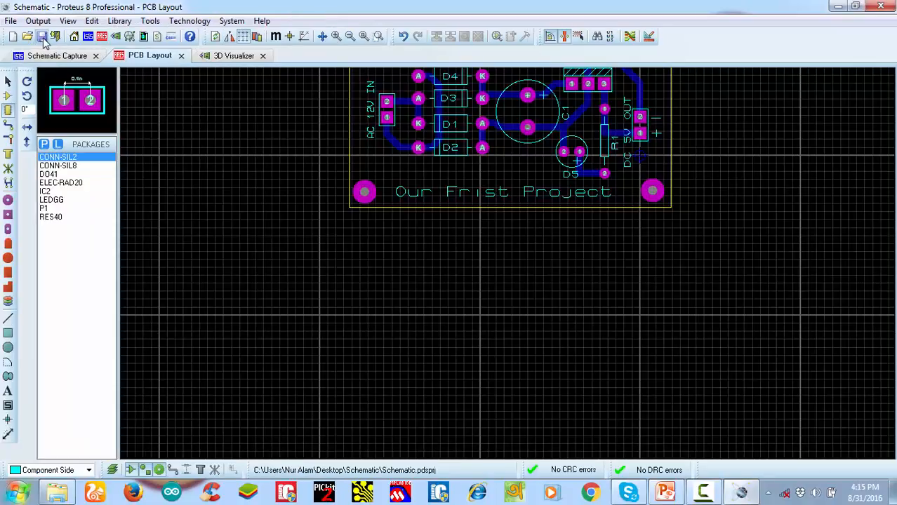
{"action": "left_click", "coordinate": [59, 166]}
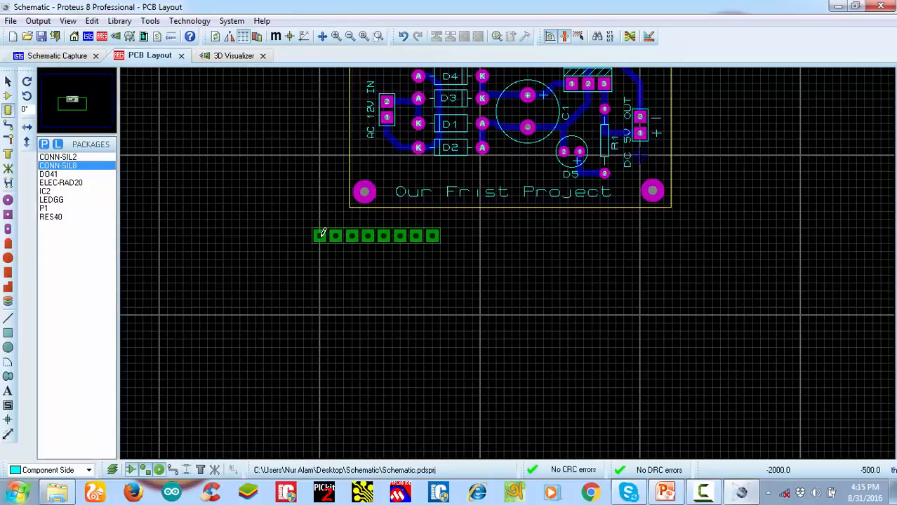
{"action": "left_click", "coordinate": [436, 294]}
Start Make Device for connector J1 in the schematic and delete its IC2 packaging
{"action": "left_click", "coordinate": [70, 56]}
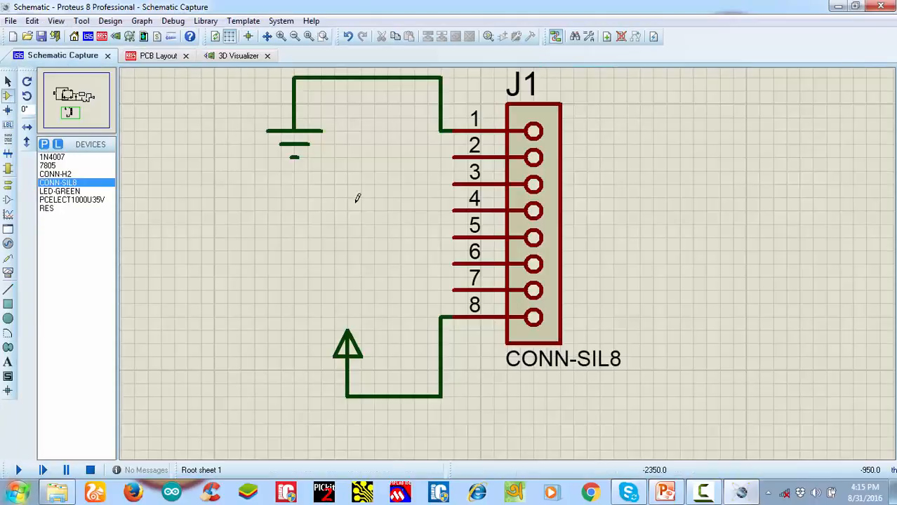
{"action": "scroll", "coordinate": [503, 262], "scroll_direction": "down", "scroll_amount": 1}
{"action": "right_click", "coordinate": [526, 214]}
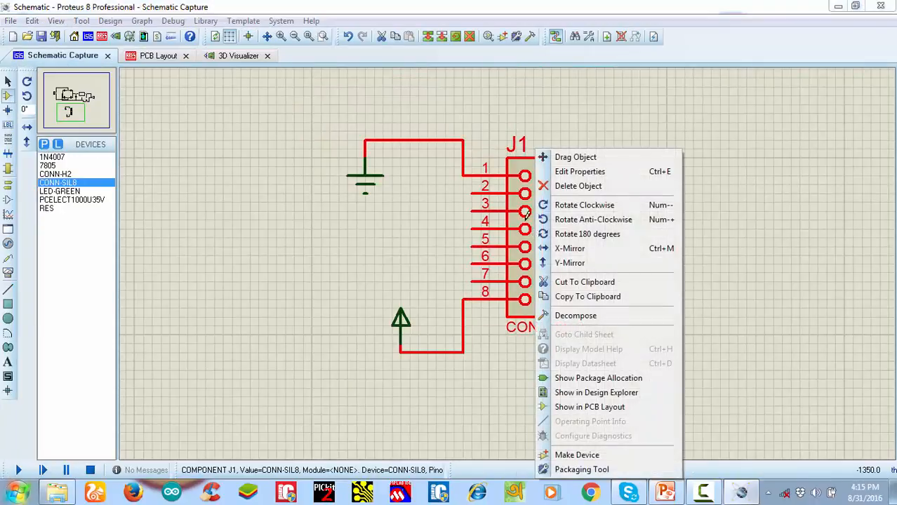
{"action": "left_click", "coordinate": [577, 456]}
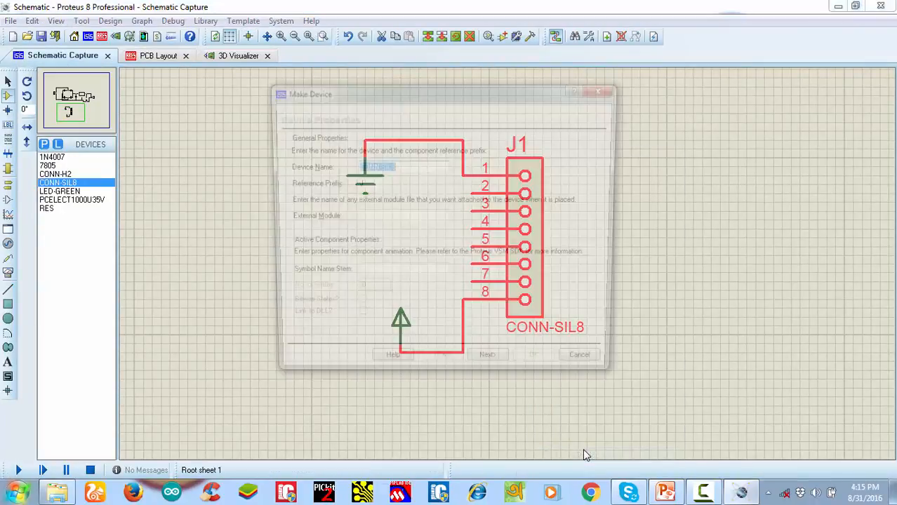
{"action": "left_click", "coordinate": [491, 369]}
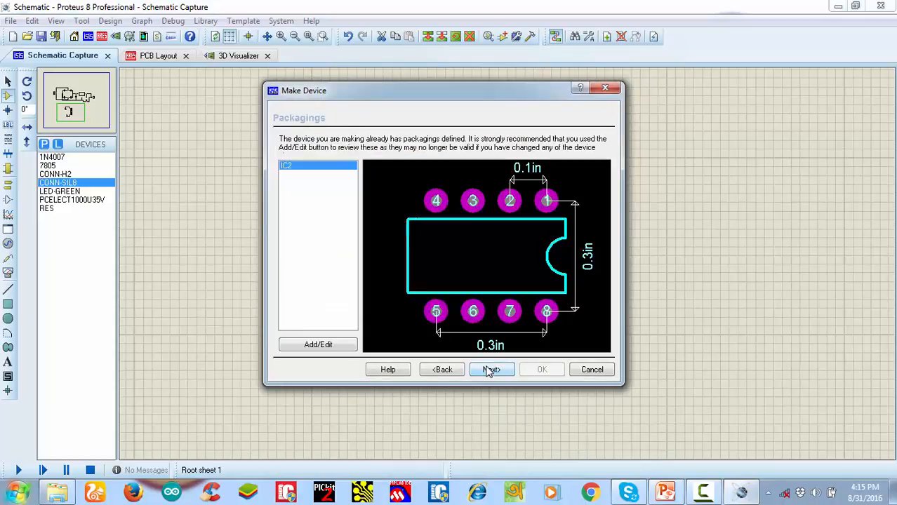
{"action": "left_click", "coordinate": [328, 347]}
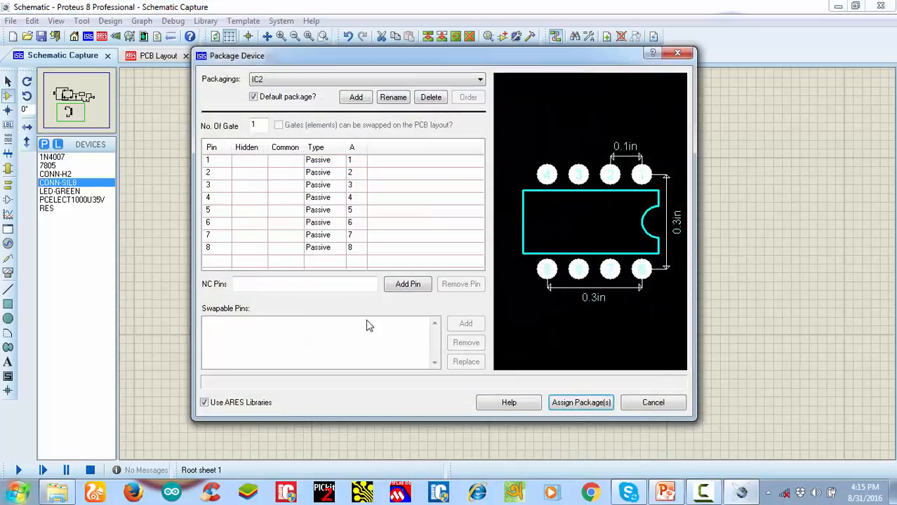
{"action": "left_click", "coordinate": [430, 98]}
{"action": "left_click", "coordinate": [416, 259]}
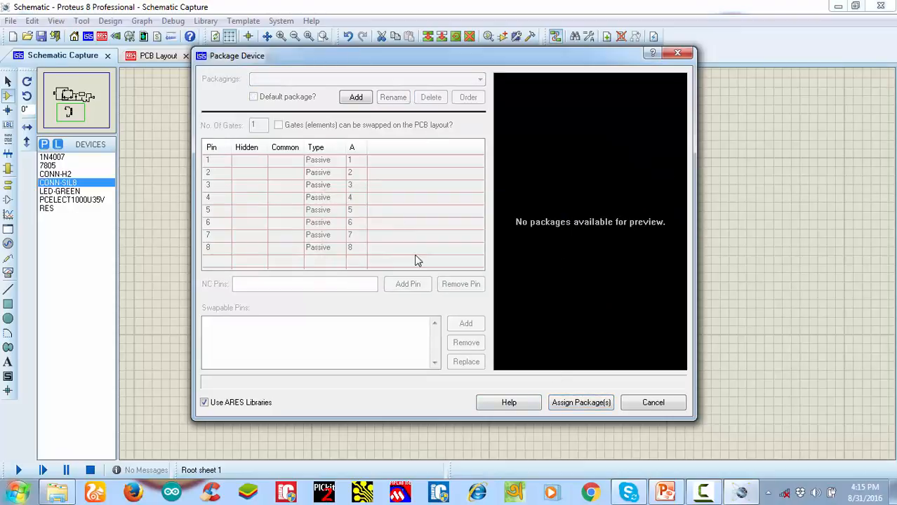
Search the package library for "ic2", add IC2 from USERPKG as the packaging and assign it to the device
{"action": "left_click", "coordinate": [354, 100]}
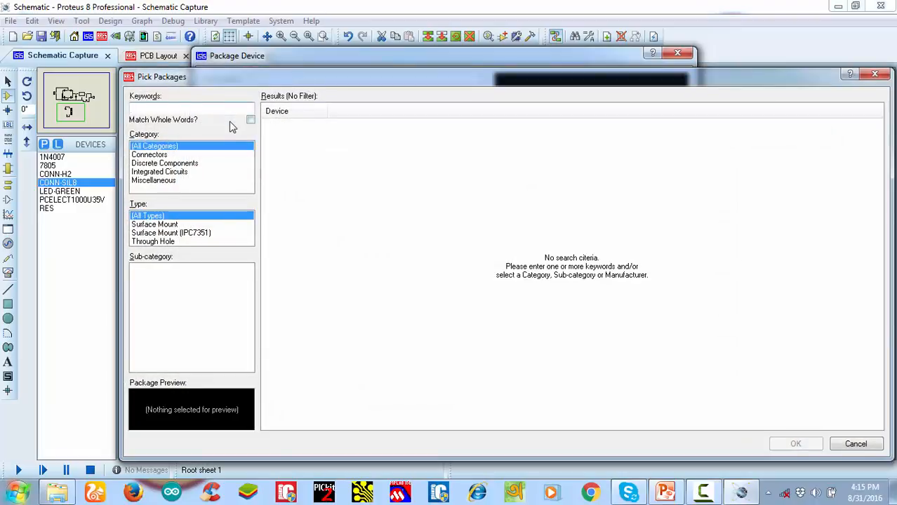
{"action": "type", "text": "ic2"}
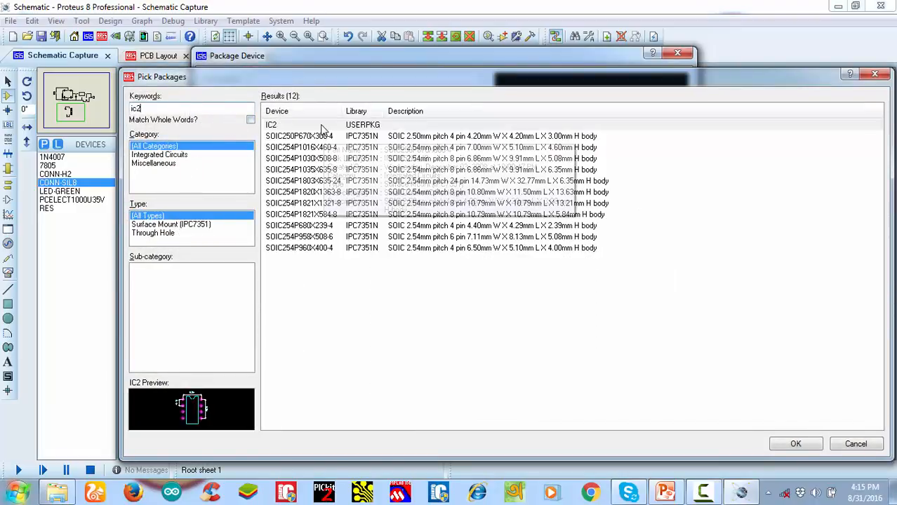
{"action": "double_click", "coordinate": [325, 125]}
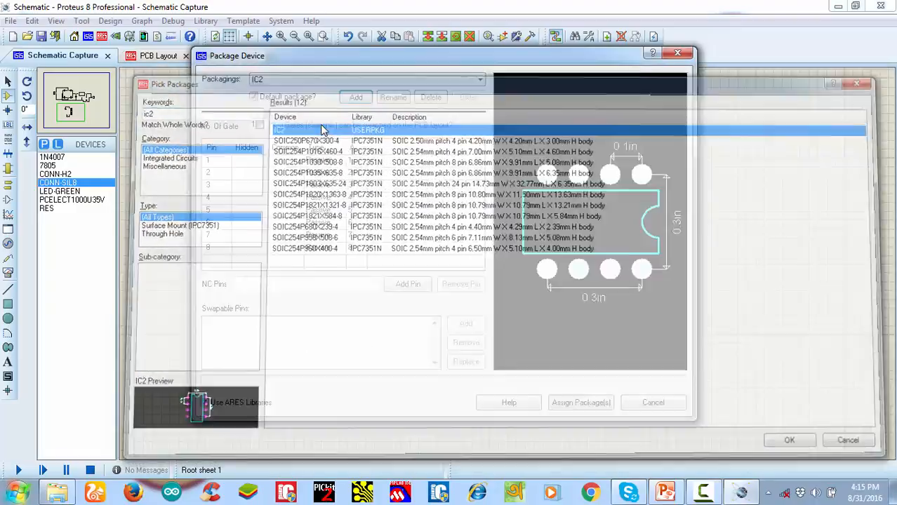
{"action": "left_click", "coordinate": [582, 404]}
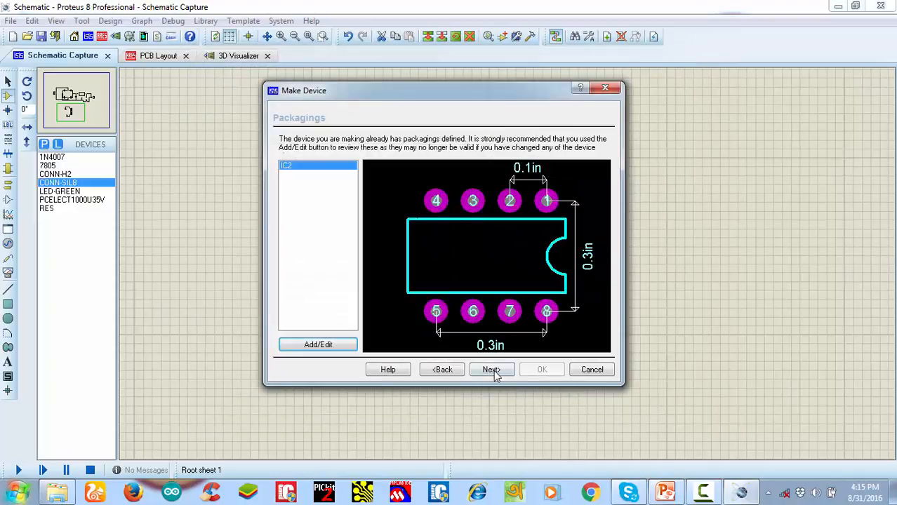
Complete Make Device with the remaining settings kept, replacing the existing CONN-SIL8 in the library
{"action": "left_click", "coordinate": [490, 370]}
{"action": "left_click", "coordinate": [491, 370]}
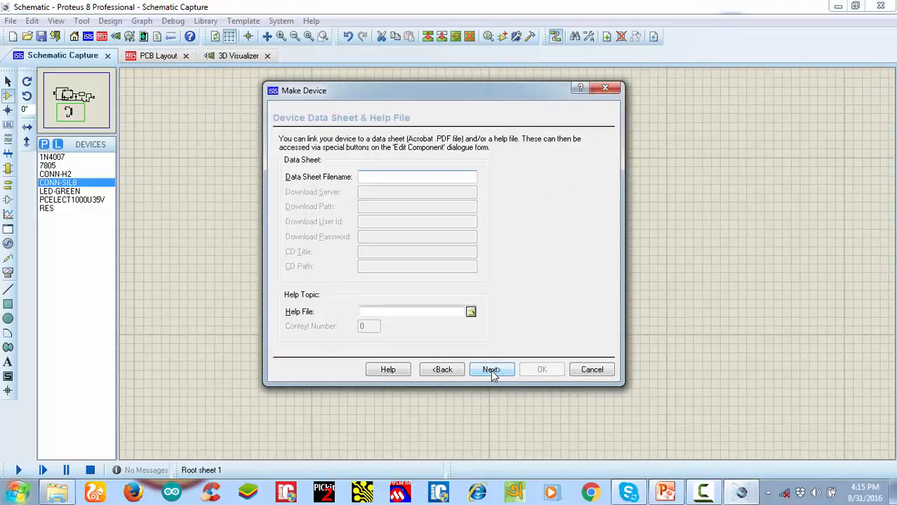
{"action": "left_click", "coordinate": [490, 370]}
{"action": "left_click", "coordinate": [535, 370]}
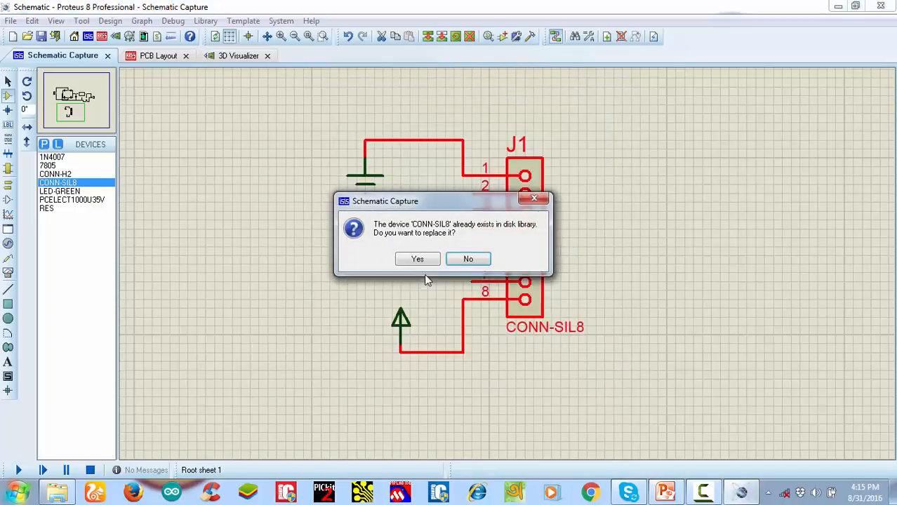
{"action": "left_click", "coordinate": [419, 263]}
{"action": "left_click", "coordinate": [421, 266]}
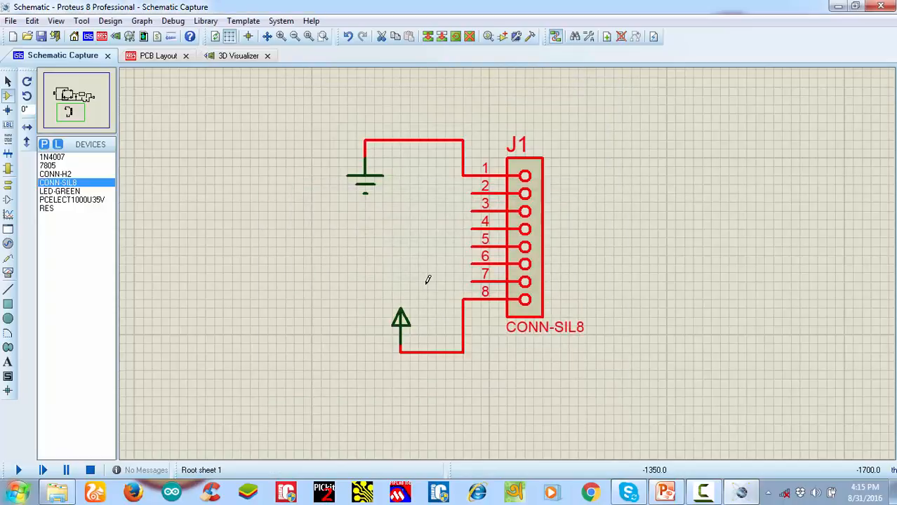
Remove the unlinked CONN-SIL8 package from the PCB layout and save the project
{"action": "scroll", "coordinate": [467, 250], "scroll_direction": "down", "scroll_amount": 1}
{"action": "scroll", "coordinate": [466, 250], "scroll_direction": "down", "scroll_amount": 1}
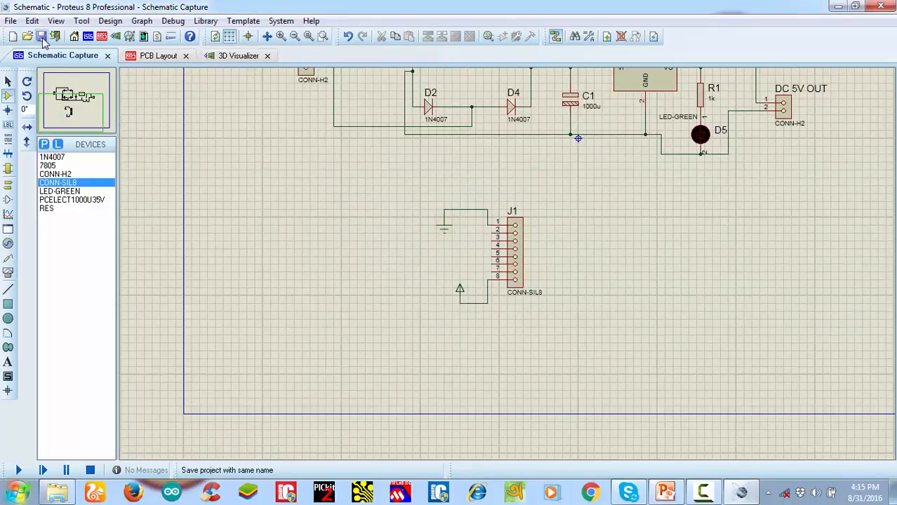
{"action": "scroll", "coordinate": [518, 271], "scroll_direction": "up", "scroll_amount": 3}
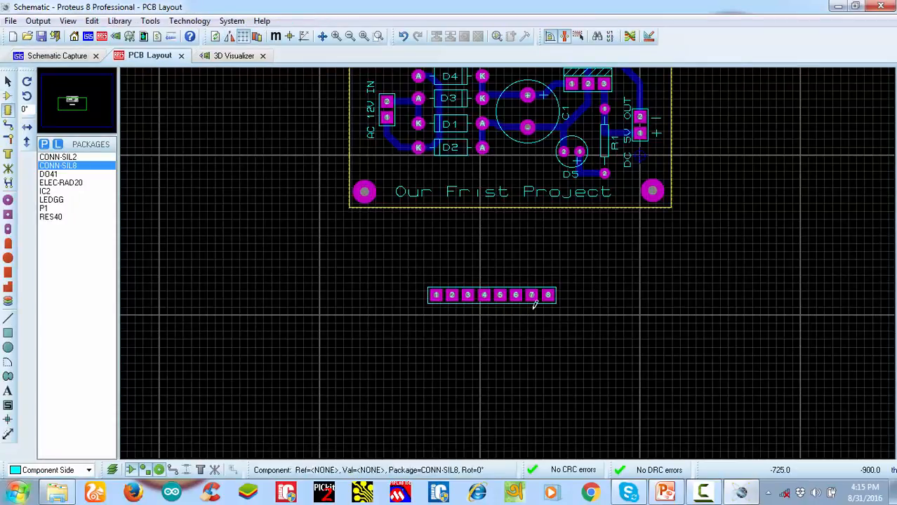
{"action": "scroll", "coordinate": [535, 301], "scroll_direction": "down", "scroll_amount": 1}
{"action": "scroll", "coordinate": [540, 295], "scroll_direction": "up", "scroll_amount": 3}
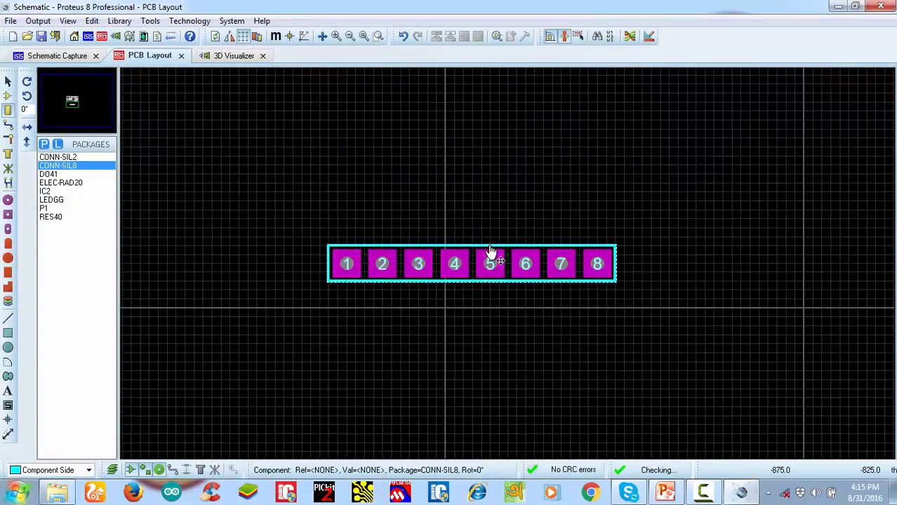
{"action": "right_click", "coordinate": [496, 257]}
{"action": "right_click", "coordinate": [496, 257]}
{"action": "left_click", "coordinate": [42, 36]}
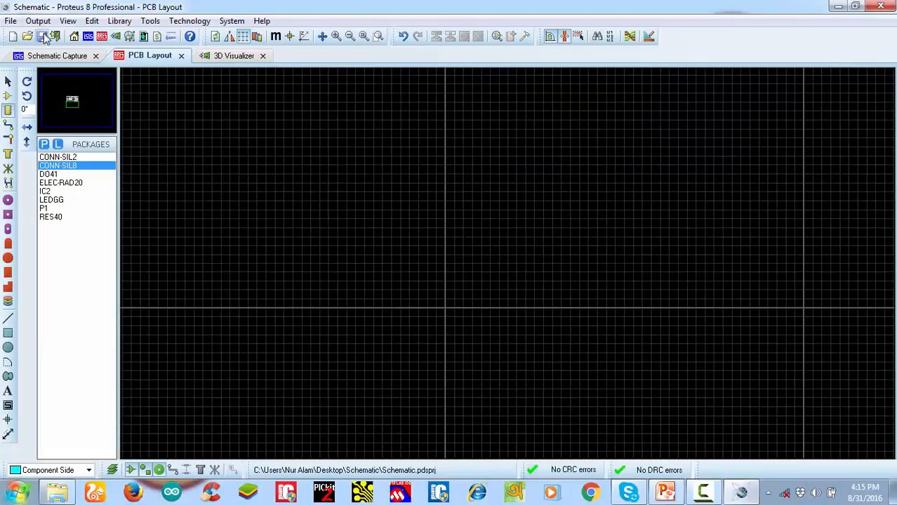
Close Proteus and the project folder, refresh the desktop, and reopen the Schematic project from the Schematic folder
{"action": "left_click", "coordinate": [880, 7]}
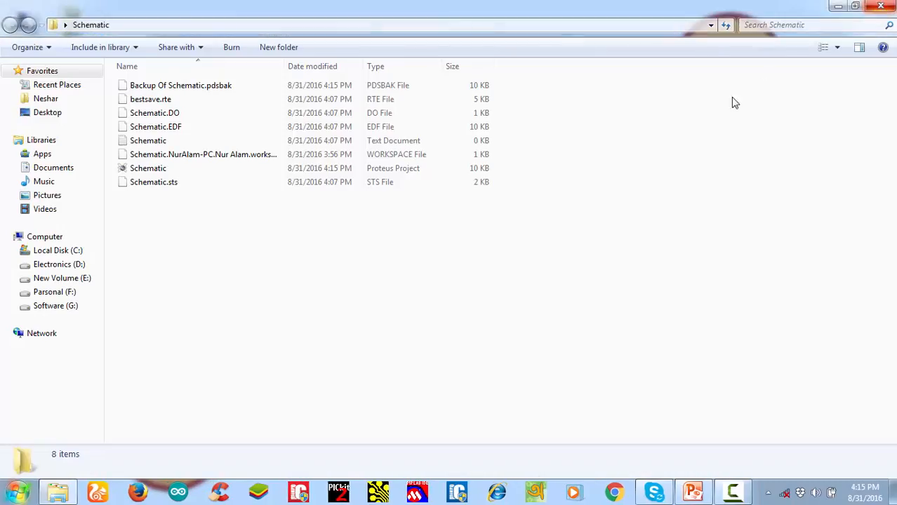
{"action": "left_click", "coordinate": [880, 6]}
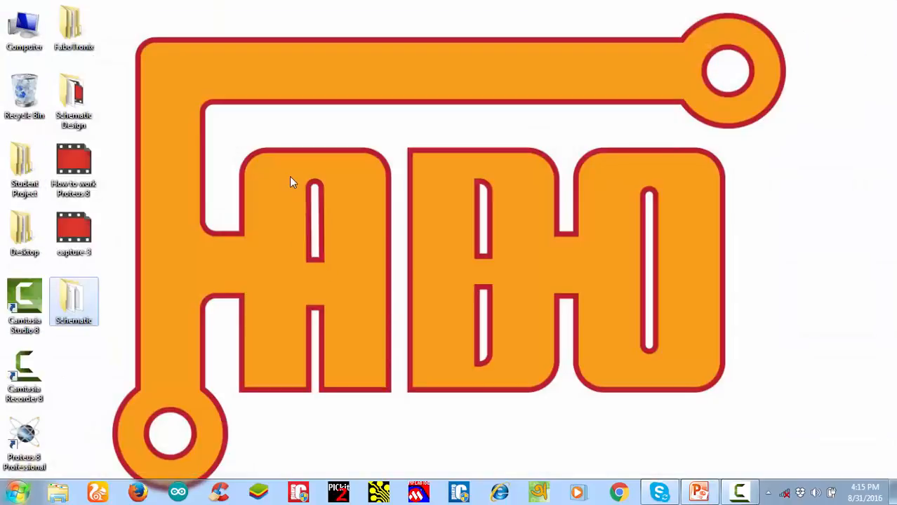
{"action": "right_click", "coordinate": [290, 177]}
{"action": "left_click", "coordinate": [305, 215]}
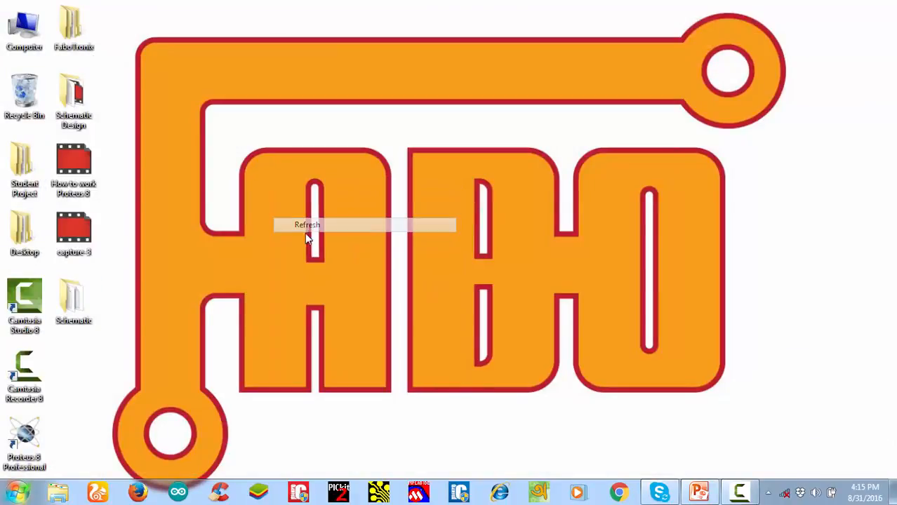
{"action": "double_click", "coordinate": [70, 301]}
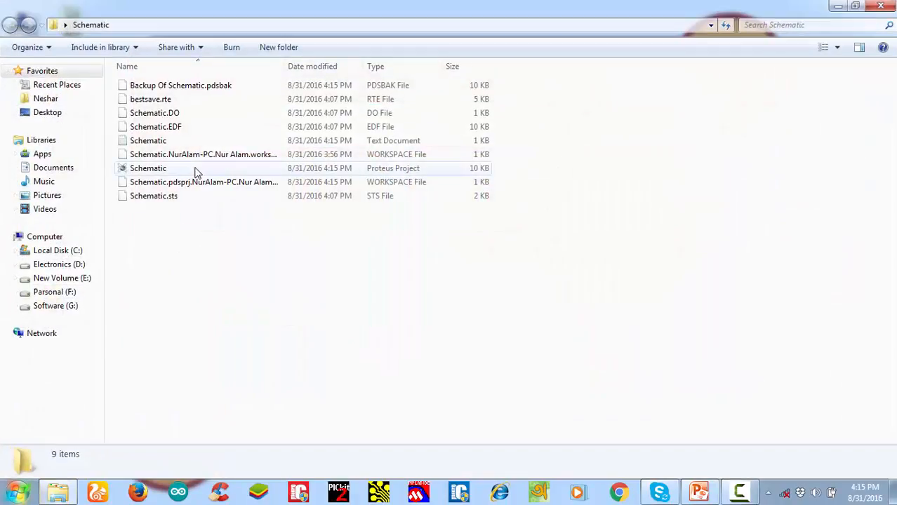
{"action": "left_click", "coordinate": [194, 169]}
{"action": "double_click", "coordinate": [195, 169]}
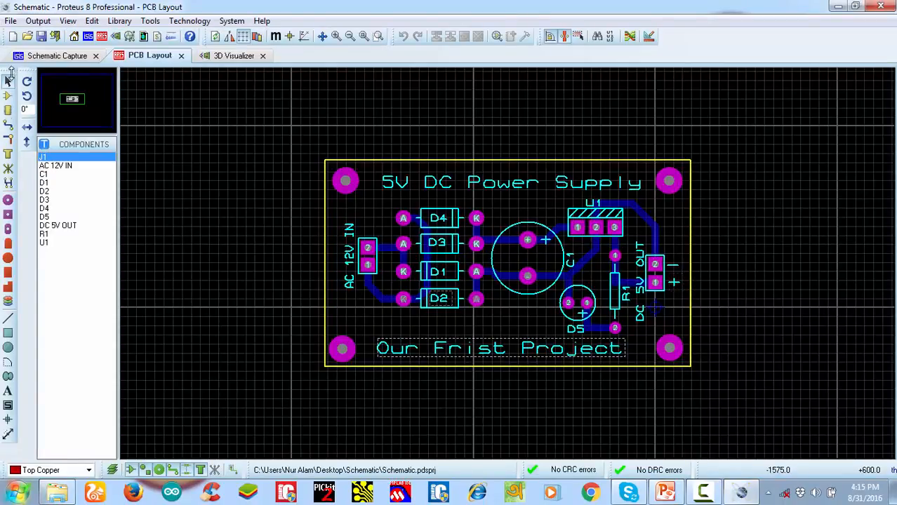
Place component J1 with its eight-pin IC2 package just below the board outline in the PCB layout
{"action": "left_click", "coordinate": [8, 95]}
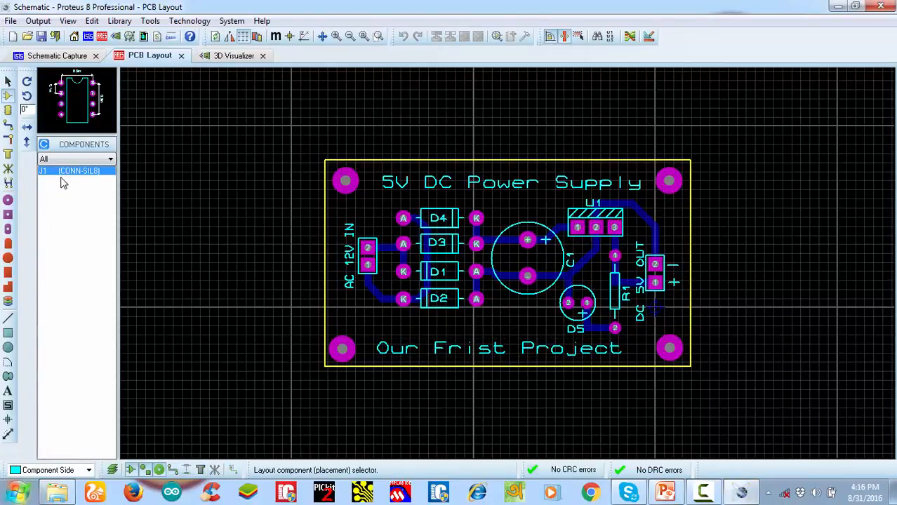
{"action": "left_click", "coordinate": [530, 410]}
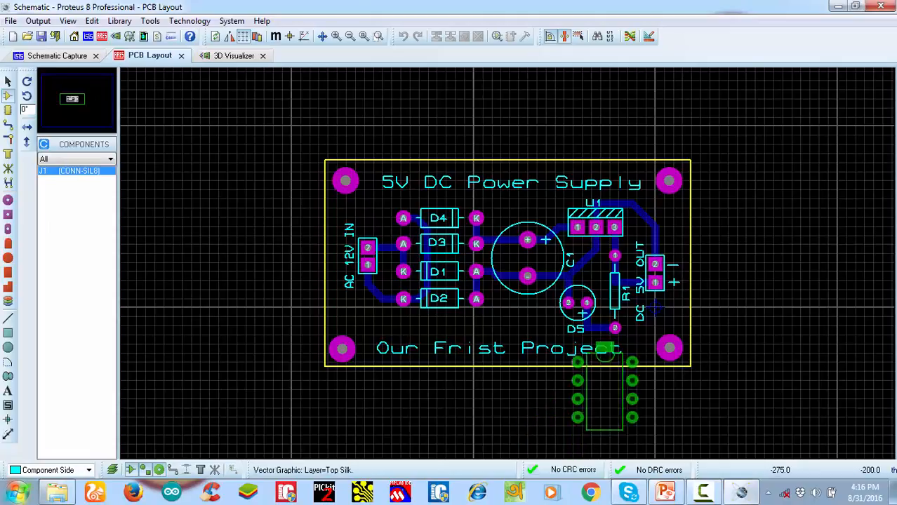
{"action": "scroll", "coordinate": [562, 348], "scroll_direction": "down", "scroll_amount": 2}
{"action": "scroll", "coordinate": [518, 319], "scroll_direction": "up", "scroll_amount": 2}
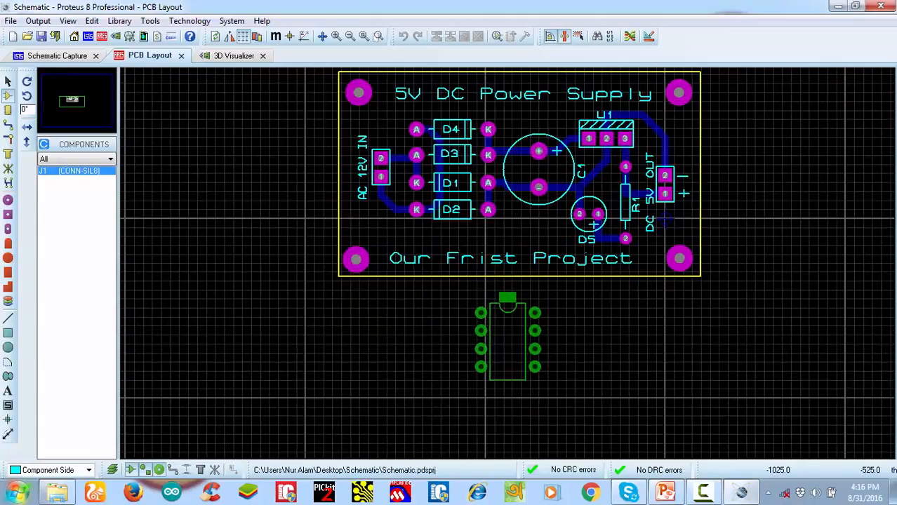
{"action": "left_click", "coordinate": [509, 316]}
{"action": "scroll", "coordinate": [508, 316], "scroll_direction": "up", "scroll_amount": 1}
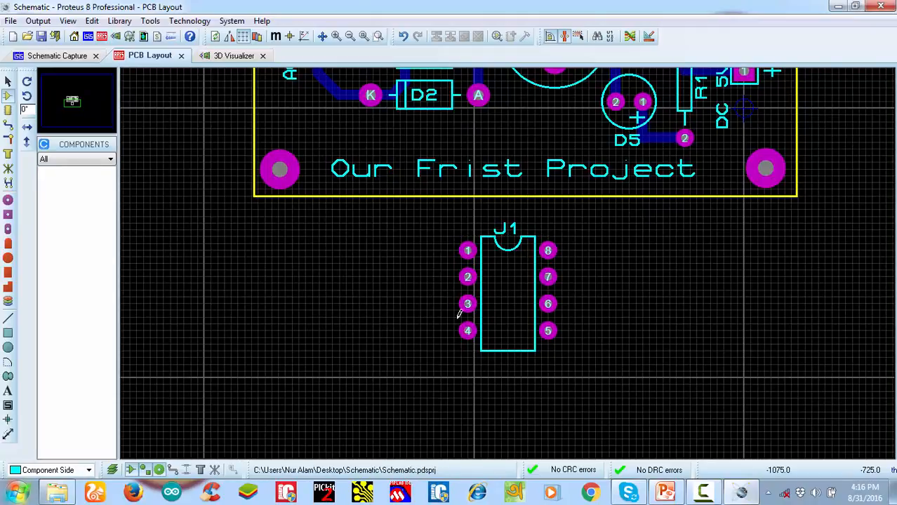
{"action": "scroll", "coordinate": [514, 274], "scroll_direction": "down", "scroll_amount": 3}
{"action": "scroll", "coordinate": [512, 256], "scroll_direction": "up", "scroll_amount": 3}
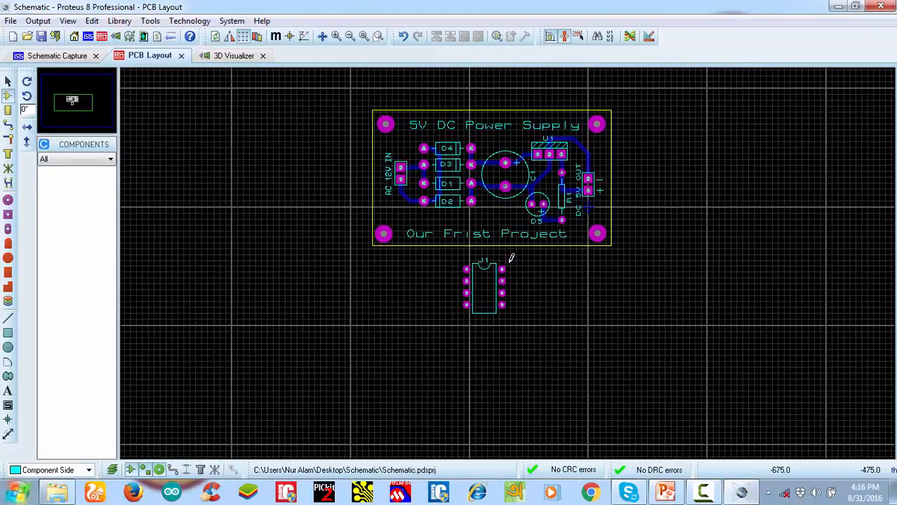
Rename the J1 component reference as U741 and move its label slightly higher above the package outline
{"action": "scroll", "coordinate": [508, 257], "scroll_direction": "up", "scroll_amount": 1}
{"action": "double_click", "coordinate": [447, 226]}
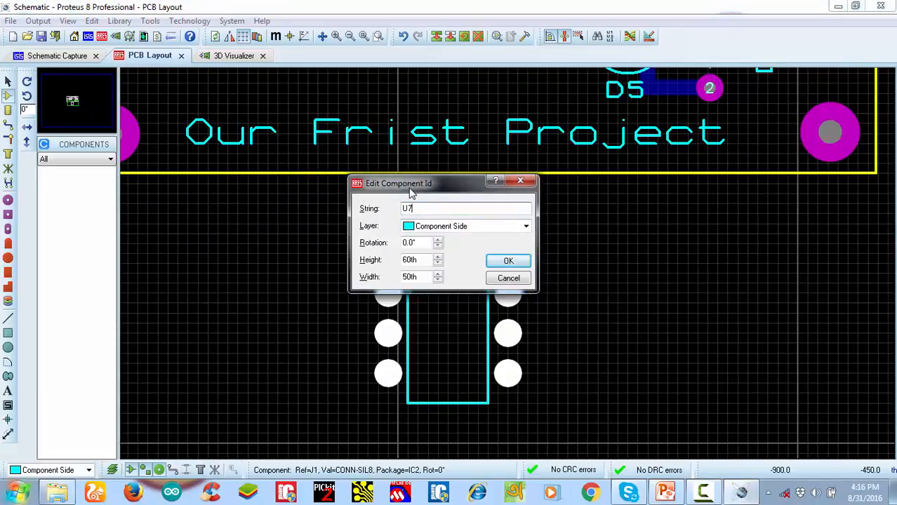
{"action": "type", "text": "U741"}
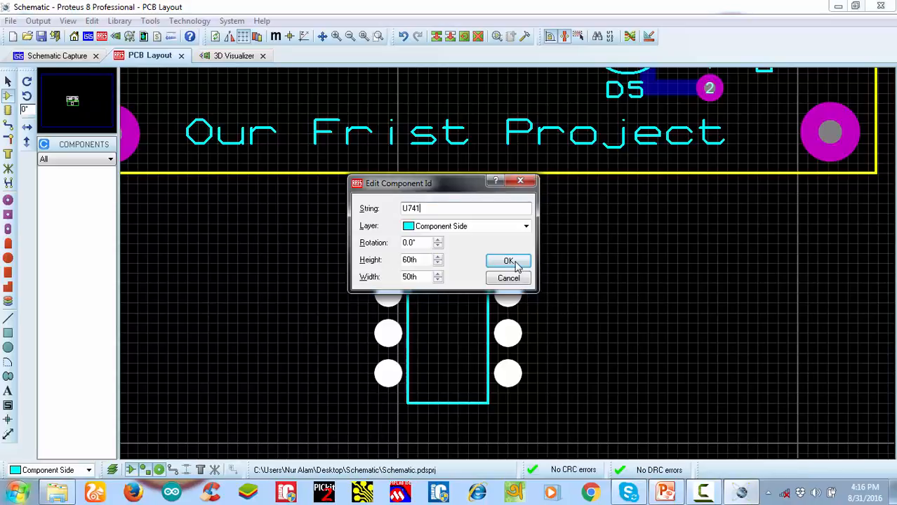
{"action": "left_click", "coordinate": [508, 260]}
{"action": "left_click", "coordinate": [458, 226]}
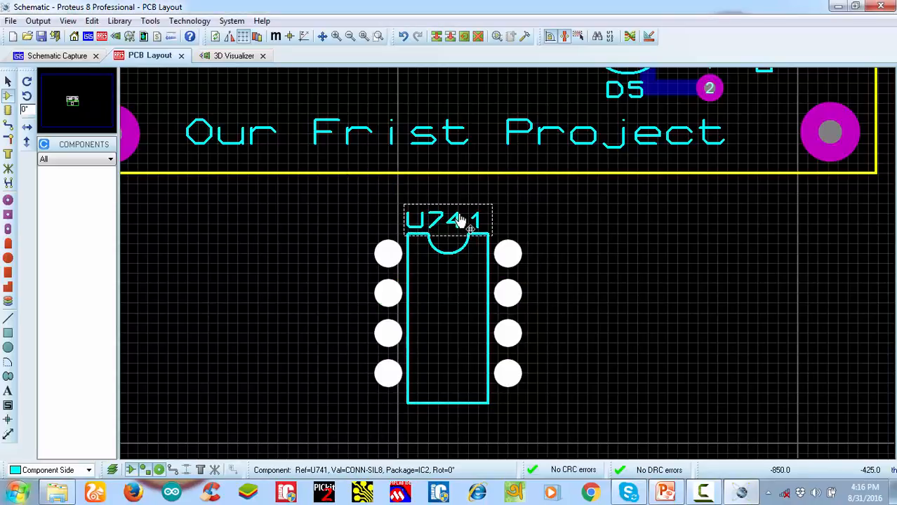
{"action": "left_click_drag", "start_coordinate": [463, 225], "coordinate": [466, 214]}
{"action": "left_click", "coordinate": [516, 274]}
Examine the U741 package below the board in the layout and in the 3D Visualizer
{"action": "scroll", "coordinate": [509, 290], "scroll_direction": "down", "scroll_amount": 4}
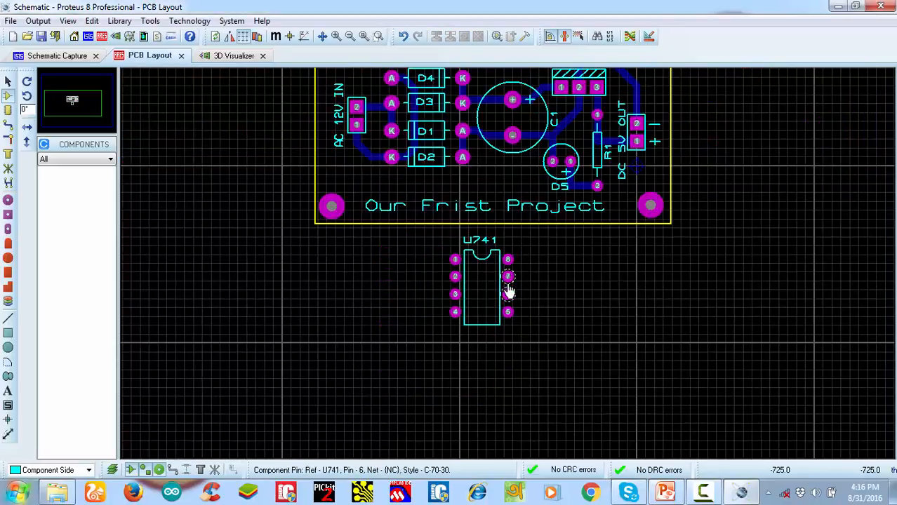
{"action": "scroll", "coordinate": [517, 240], "scroll_direction": "up", "scroll_amount": 1}
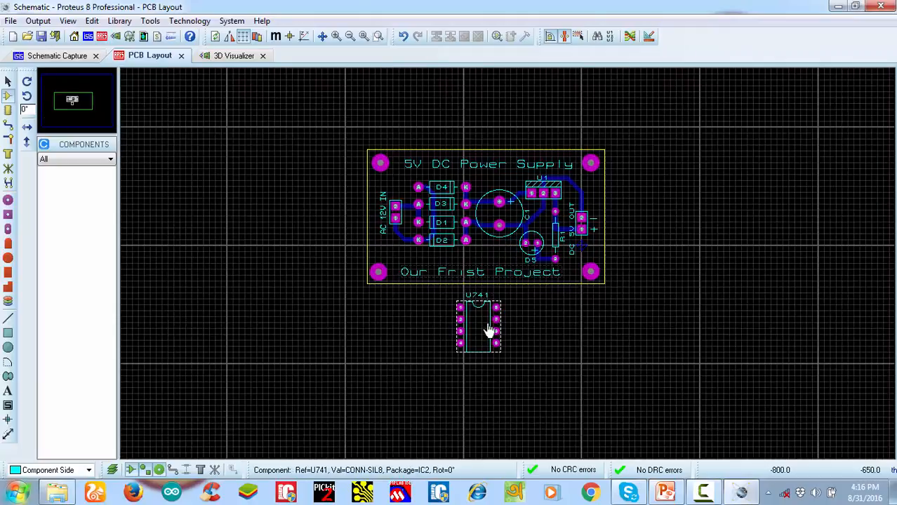
{"action": "scroll", "coordinate": [489, 330], "scroll_direction": "up", "scroll_amount": 3}
{"action": "scroll", "coordinate": [516, 260], "scroll_direction": "down", "scroll_amount": 1}
{"action": "scroll", "coordinate": [511, 270], "scroll_direction": "up", "scroll_amount": 2}
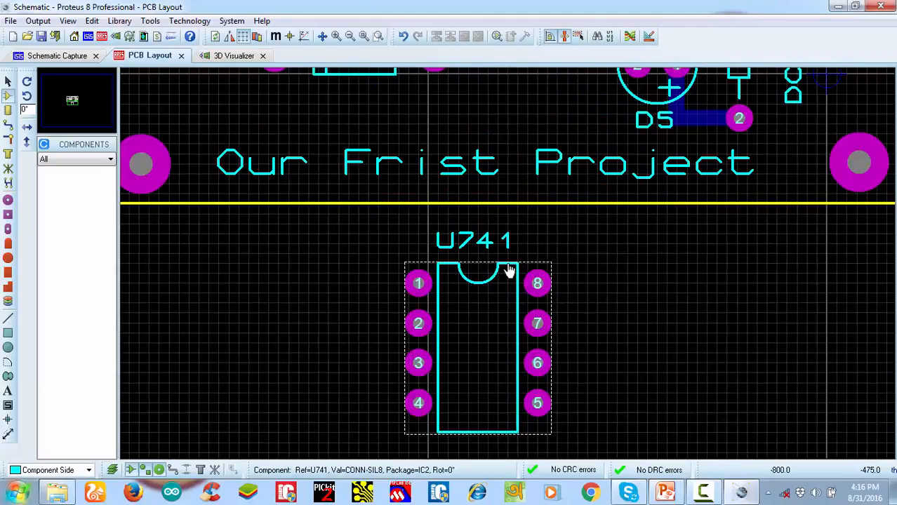
{"action": "left_click", "coordinate": [233, 56]}
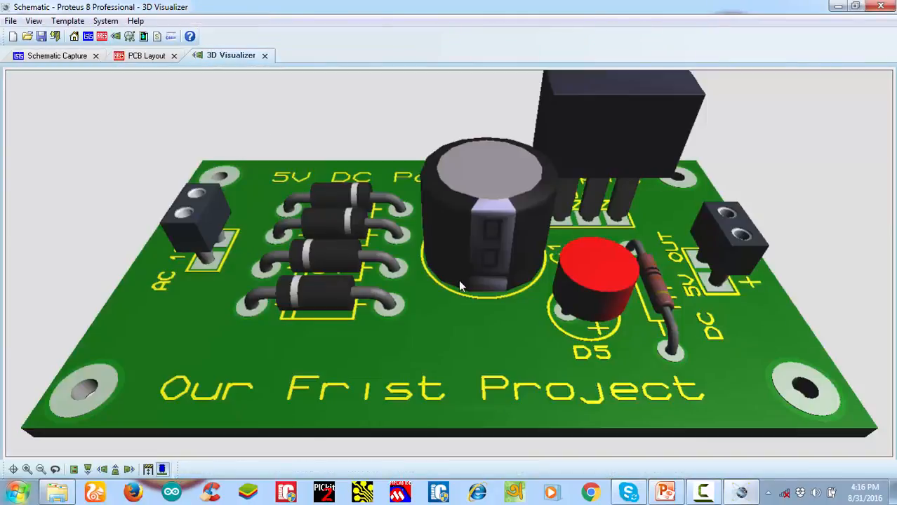
{"action": "scroll", "coordinate": [449, 263], "scroll_direction": "down", "scroll_amount": 2}
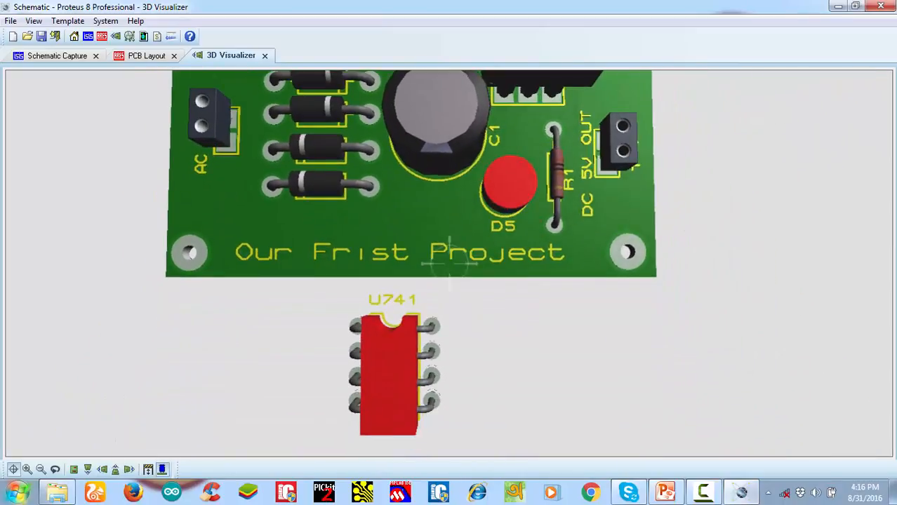
{"action": "mouse_move", "coordinate": [449, 264]}
{"action": "left_mouse_down"}
{"action": "mouse_move", "coordinate": [450, 231]}
{"action": "mouse_move", "coordinate": [449, 264]}
{"action": "left_mouse_up"}
{"action": "scroll", "coordinate": [450, 263], "scroll_direction": "down", "scroll_amount": 2}
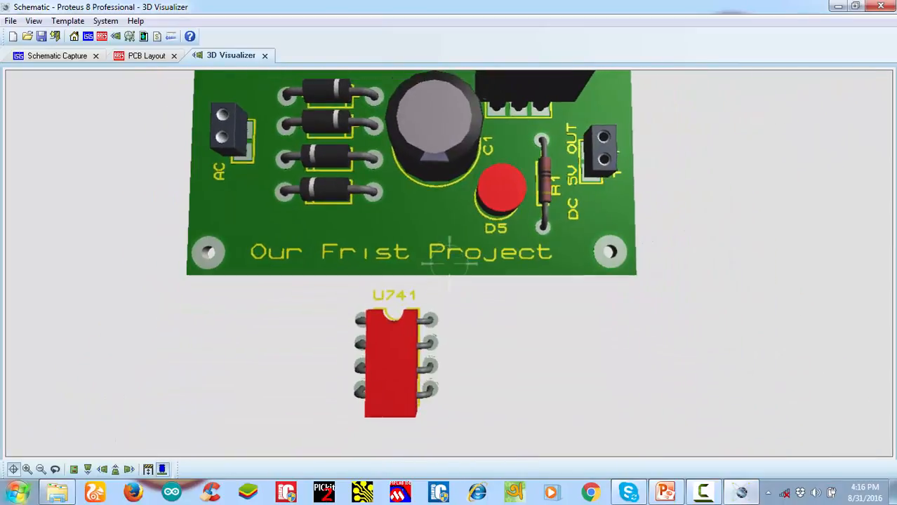
{"action": "right_click", "coordinate": [450, 264]}
Return to the PCB layout and delete the U741 package from below the board
{"action": "left_click", "coordinate": [148, 56]}
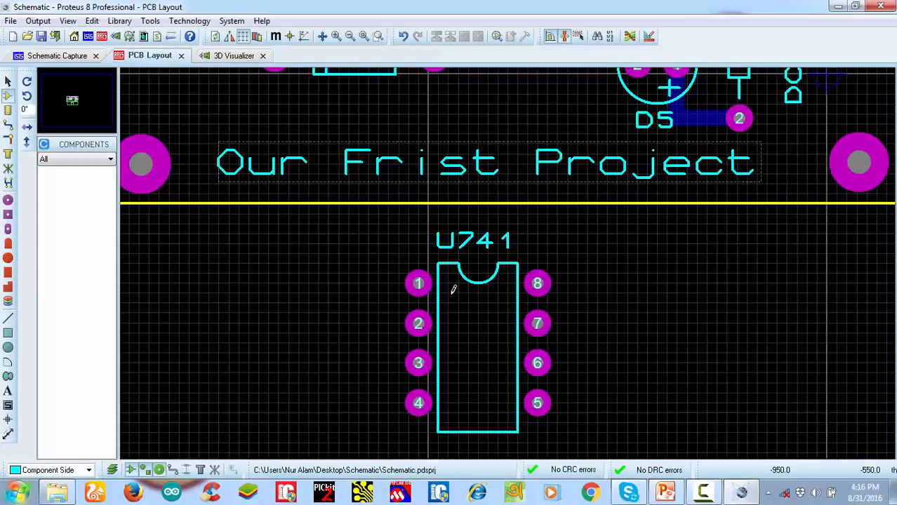
{"action": "left_click", "coordinate": [476, 288]}
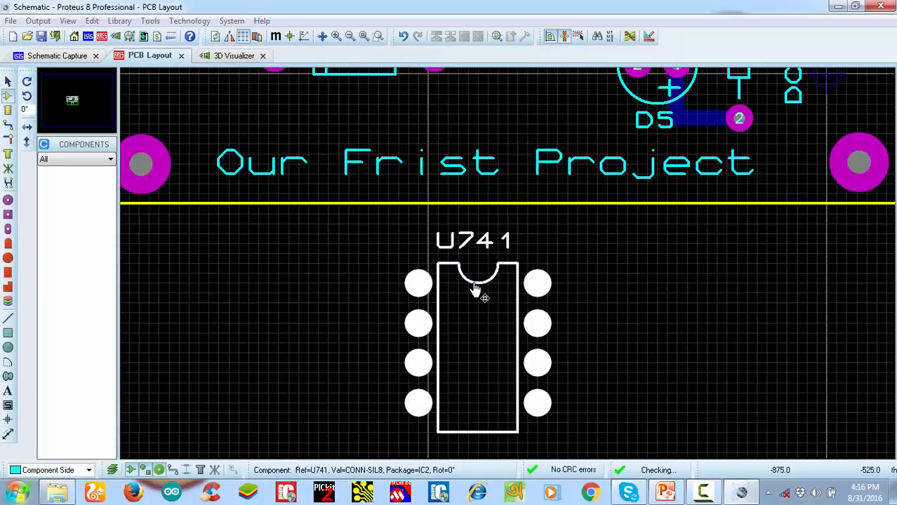
{"action": "key", "text": "Delete"}
{"action": "scroll", "coordinate": [476, 281], "scroll_direction": "down", "scroll_amount": 4}
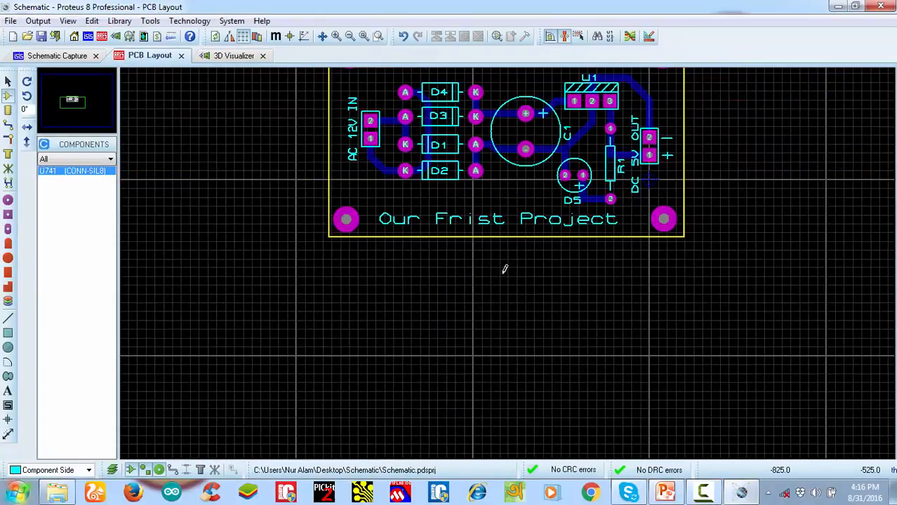
{"action": "scroll", "coordinate": [521, 275], "scroll_direction": "up", "scroll_amount": 1}
{"action": "scroll", "coordinate": [521, 275], "scroll_direction": "up", "scroll_amount": 1}
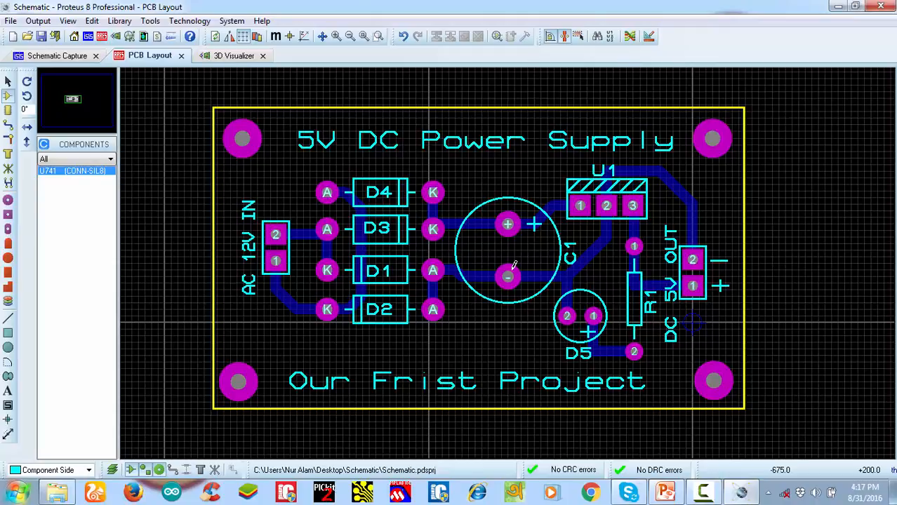
{"action": "left_click", "coordinate": [708, 492]}
{"action": "left_click", "coordinate": [707, 491]}
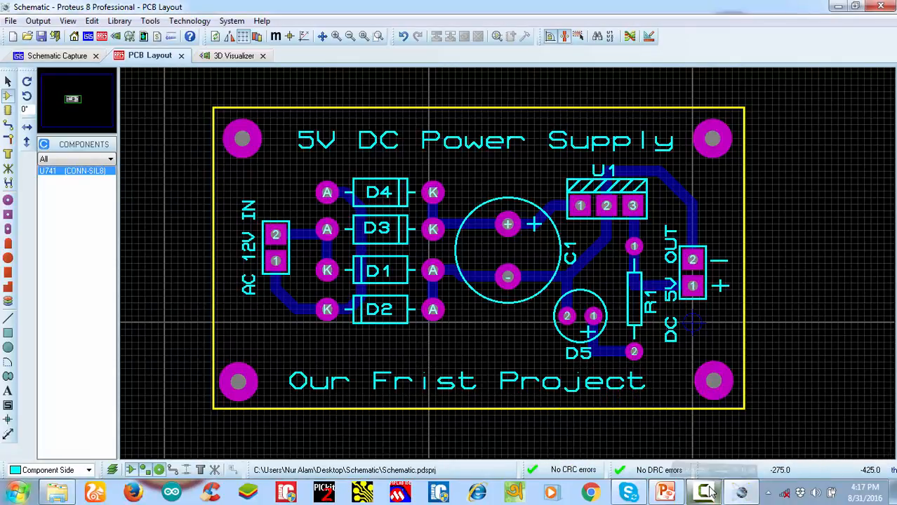
{"action": "scroll", "coordinate": [500, 264], "scroll_direction": "down", "scroll_amount": 1}
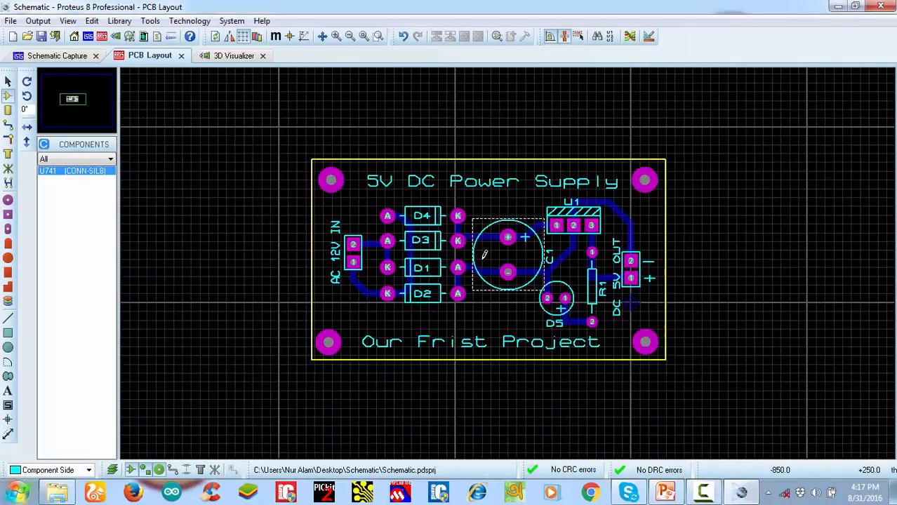
{"action": "scroll", "coordinate": [479, 284], "scroll_direction": "up", "scroll_amount": 1}
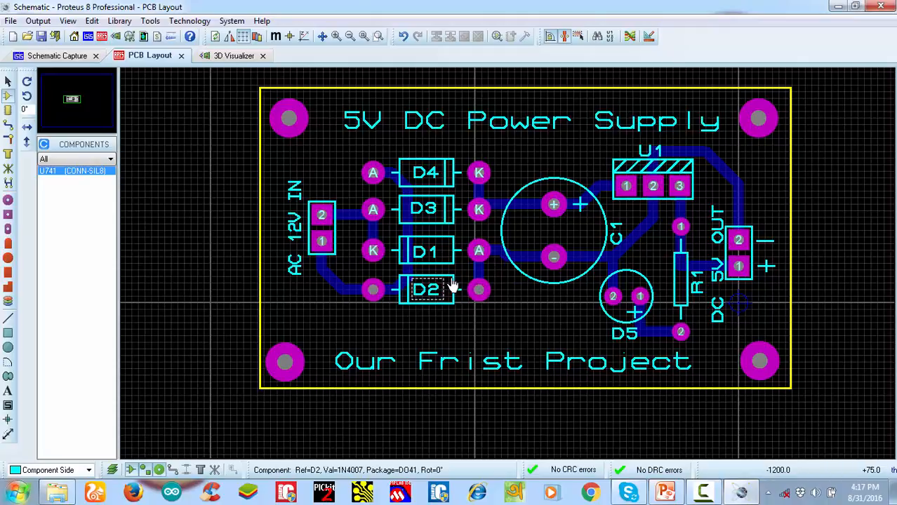
{"action": "scroll", "coordinate": [453, 284], "scroll_direction": "down", "scroll_amount": 1}
{"action": "scroll", "coordinate": [523, 265], "scroll_direction": "up", "scroll_amount": 1}
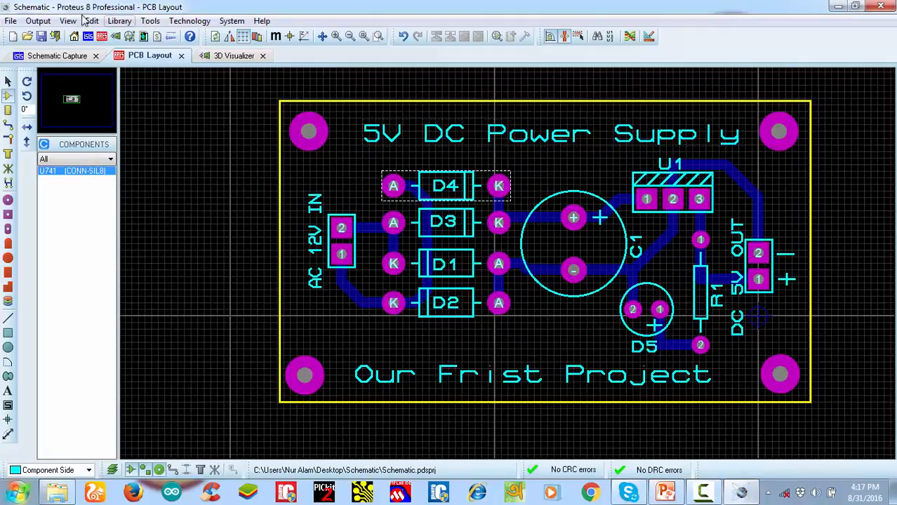
Start an Adobe PDF export of the layout, excluding Top Copper and Bottom Copper and keeping Top Silk and Mech 1
{"action": "left_click", "coordinate": [41, 23]}
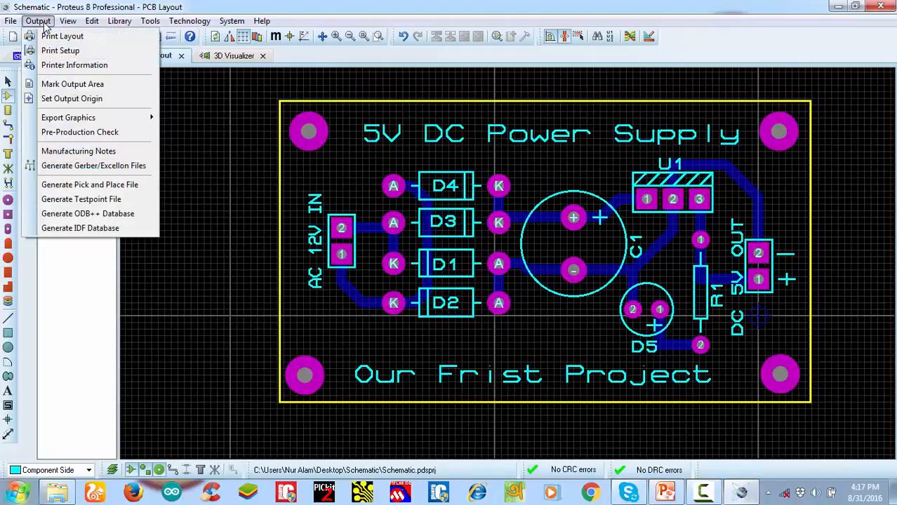
{"action": "mouse_move", "coordinate": [72, 120]}
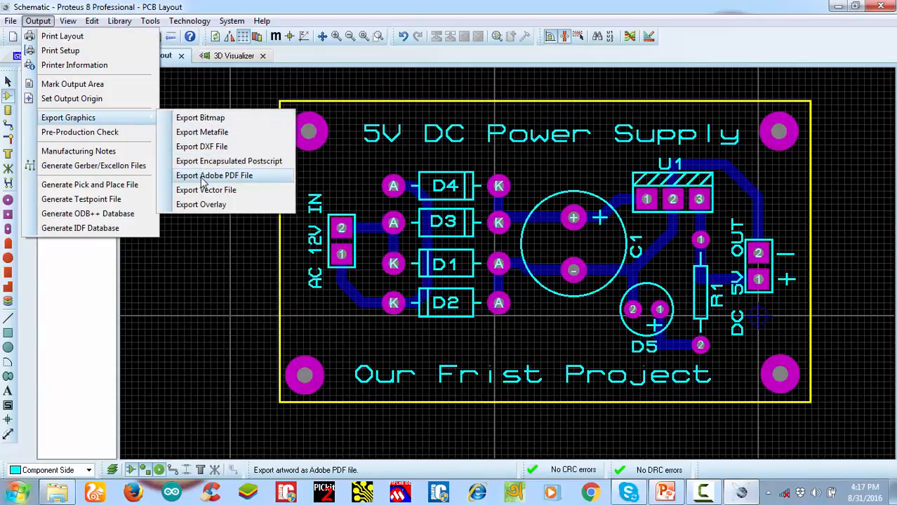
{"action": "left_click", "coordinate": [247, 179]}
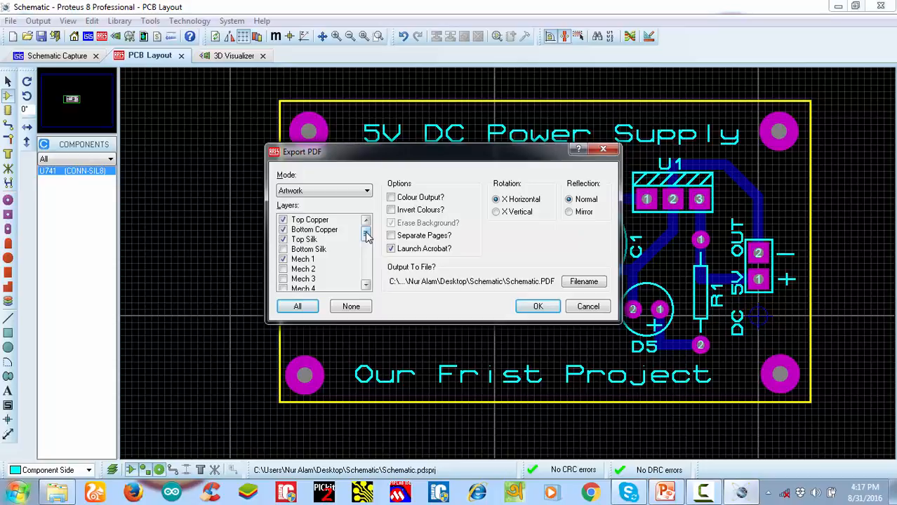
{"action": "left_click", "coordinate": [309, 230]}
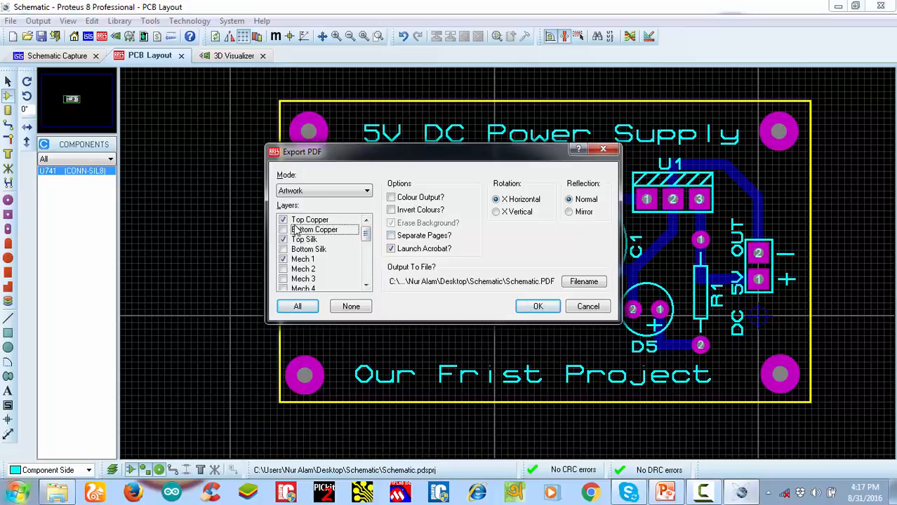
{"action": "left_click", "coordinate": [298, 221]}
Name the output file "top silk" in the desktop's Schematic folder and export the PDF
{"action": "left_click", "coordinate": [584, 282]}
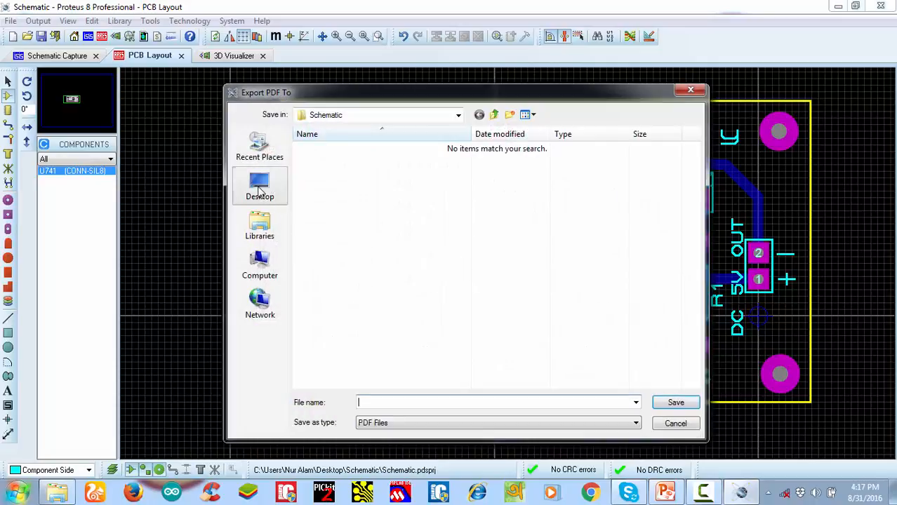
{"action": "left_click", "coordinate": [258, 188]}
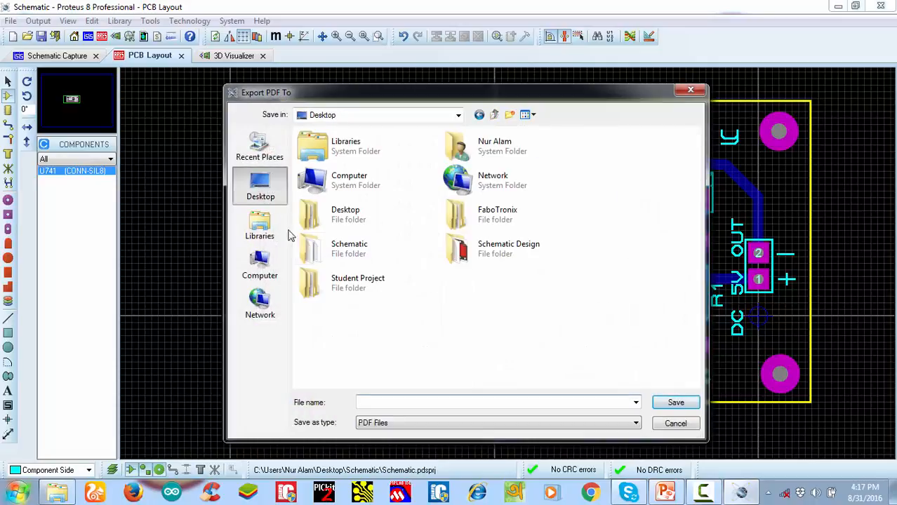
{"action": "left_click", "coordinate": [380, 245]}
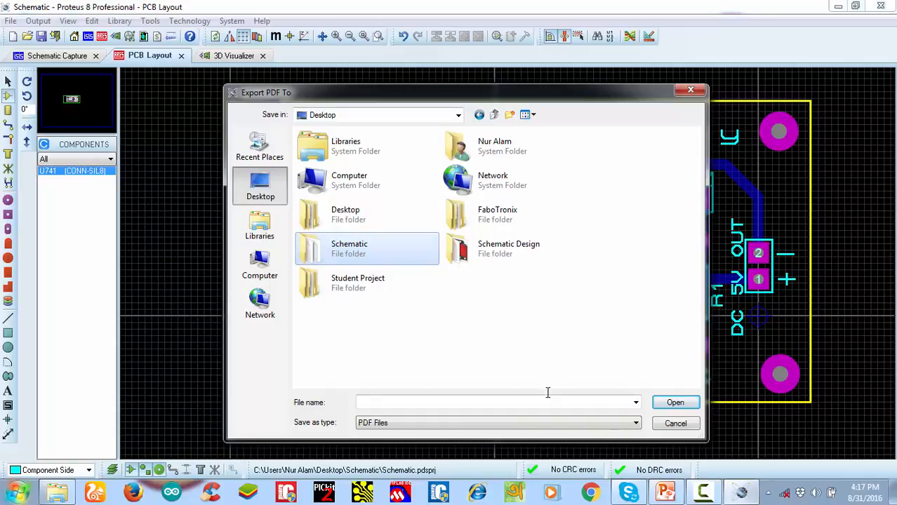
{"action": "double_click", "coordinate": [362, 254]}
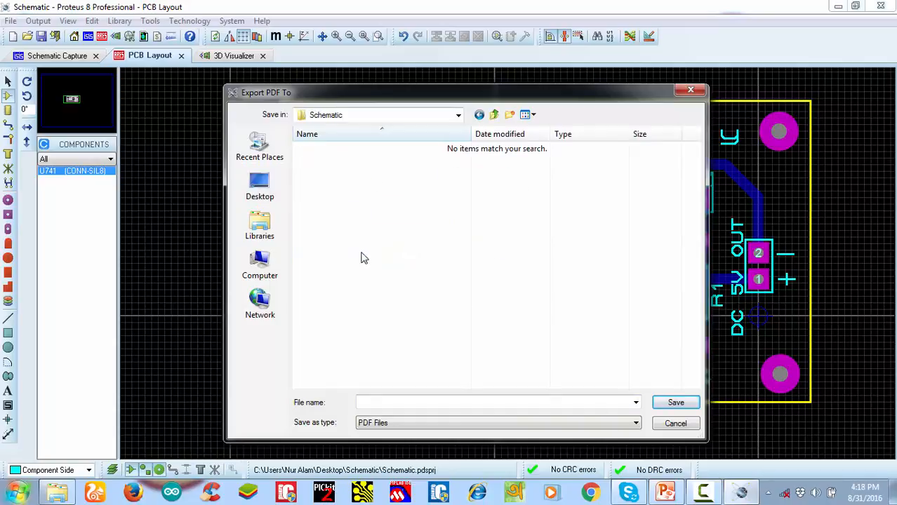
{"action": "left_click", "coordinate": [533, 401]}
{"action": "type", "text": "top silk"}
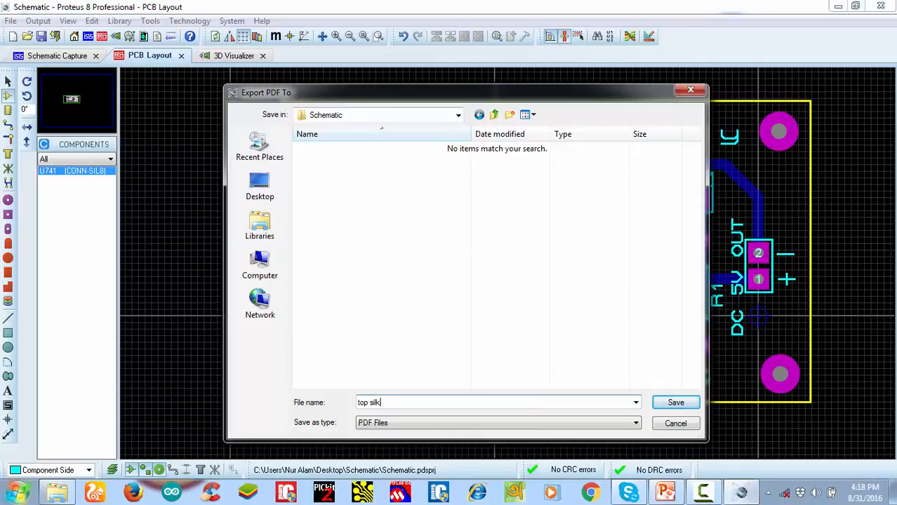
{"action": "left_click", "coordinate": [676, 402]}
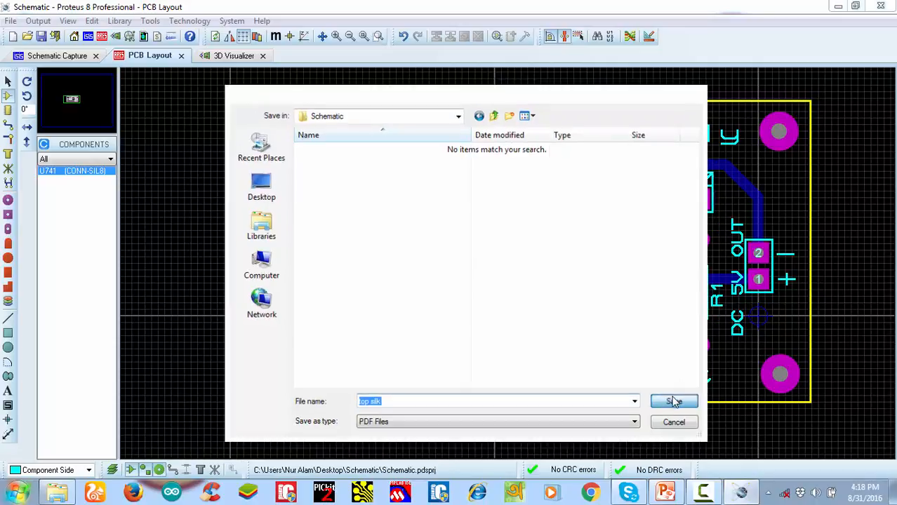
{"action": "left_click", "coordinate": [539, 307]}
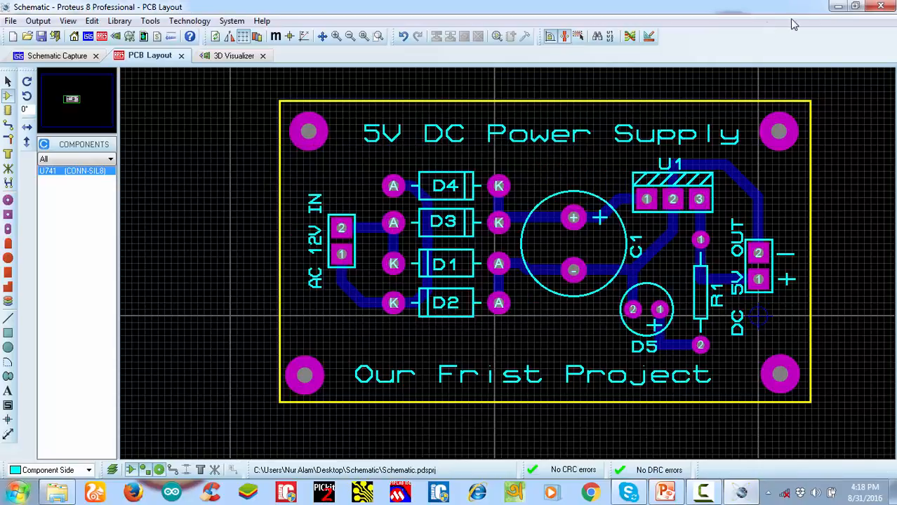
Minimize Proteus and open the exported top silk PDF from the Schematic folder in Adobe Reader
{"action": "left_click", "coordinate": [836, 7]}
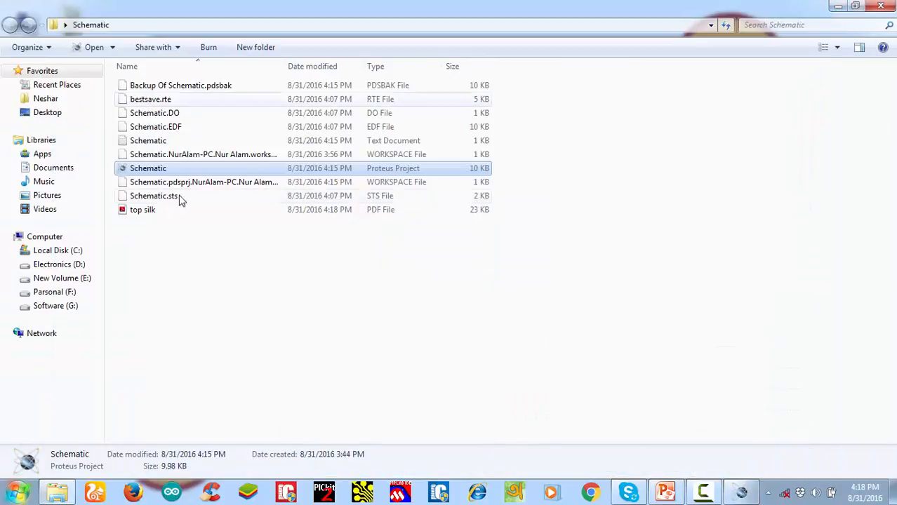
{"action": "double_click", "coordinate": [132, 211]}
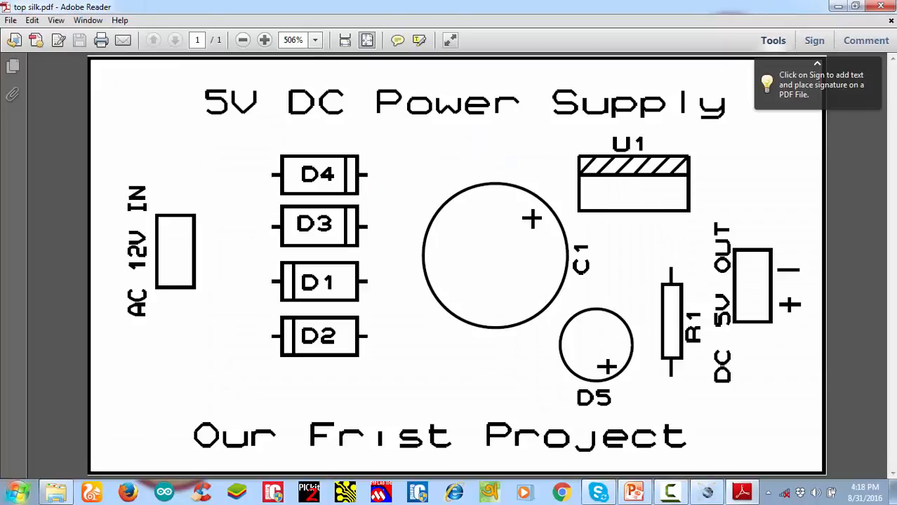
Close the top silk PDF, return to Proteus and start another Adobe PDF export of the PCB layout
{"action": "left_click", "coordinate": [886, 6]}
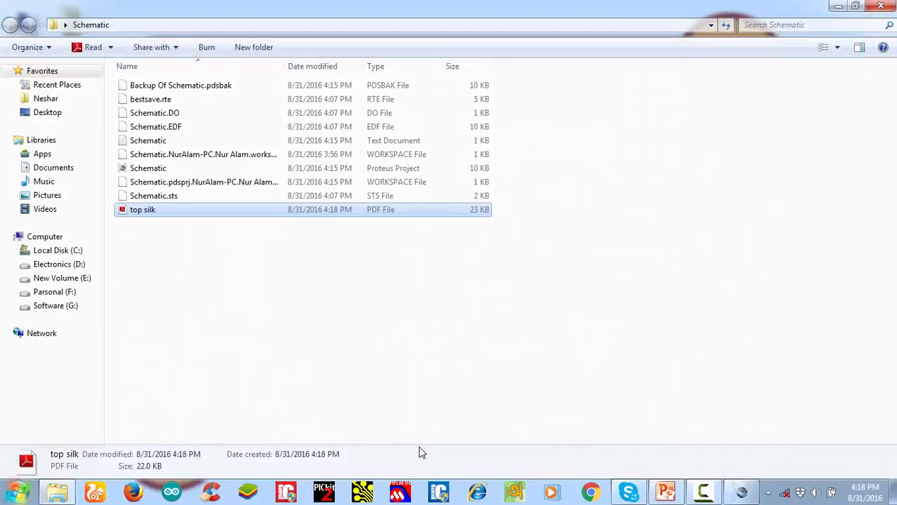
{"action": "left_click", "coordinate": [743, 492]}
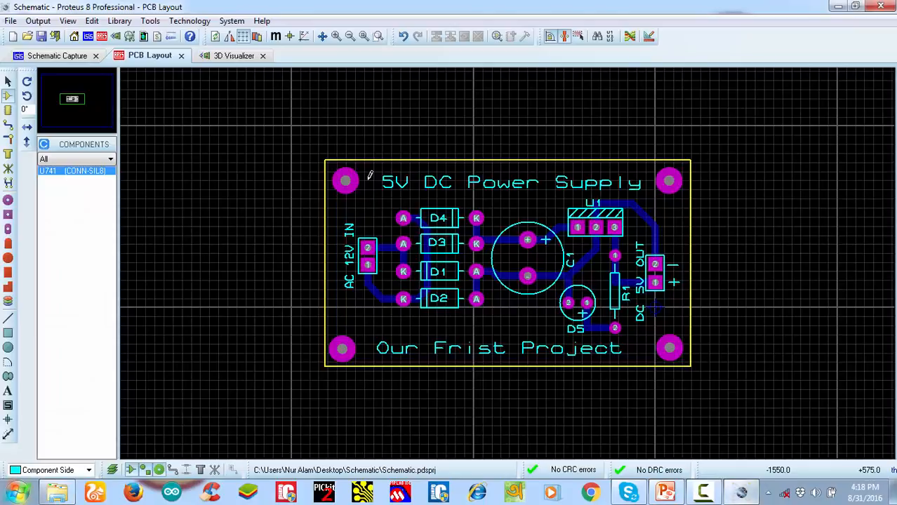
{"action": "left_click", "coordinate": [39, 21]}
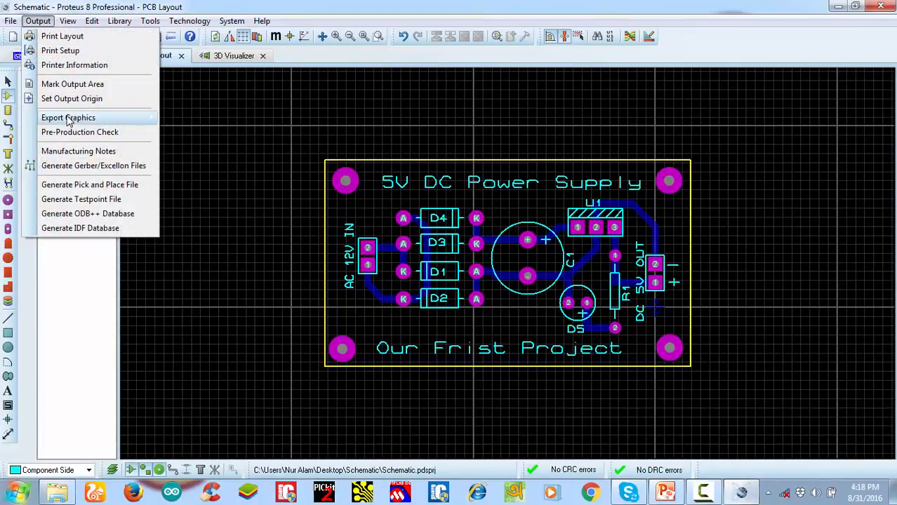
{"action": "mouse_move", "coordinate": [70, 118]}
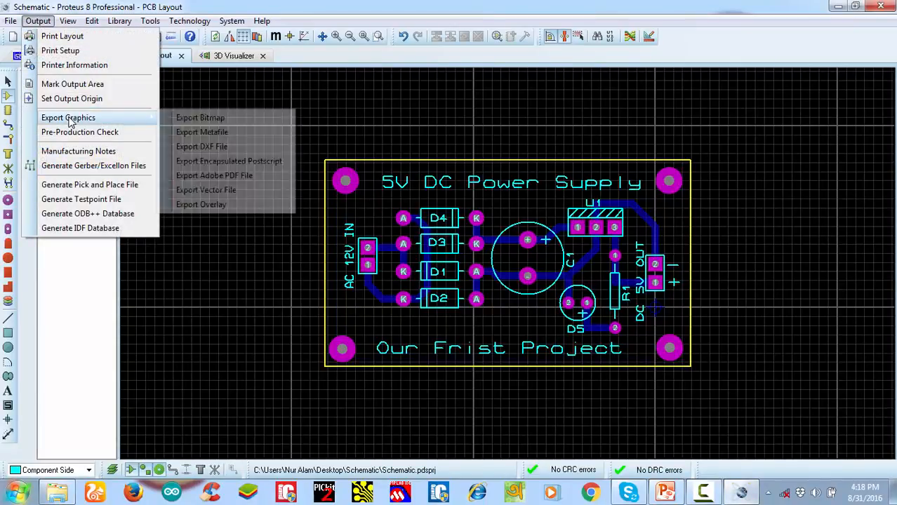
{"action": "left_click", "coordinate": [208, 176]}
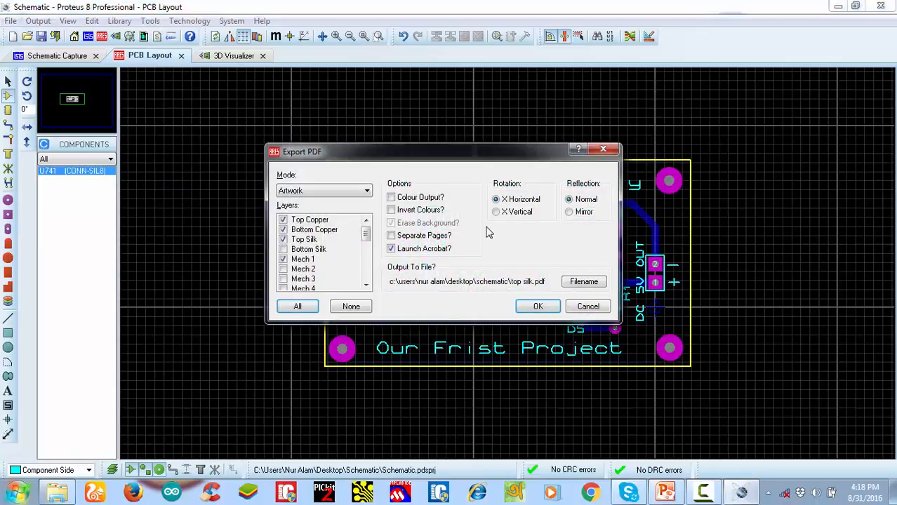
Exclude Top Copper and Top Silk from the export, keeping Bottom Copper and Mech 1, and set the reflection to Mirror
{"action": "left_click", "coordinate": [301, 241]}
{"action": "left_click", "coordinate": [304, 221]}
{"action": "left_click", "coordinate": [575, 215]}
Name the output file "bottom copper" in the desktop's Schematic folder and export the PDF
{"action": "left_click", "coordinate": [585, 283]}
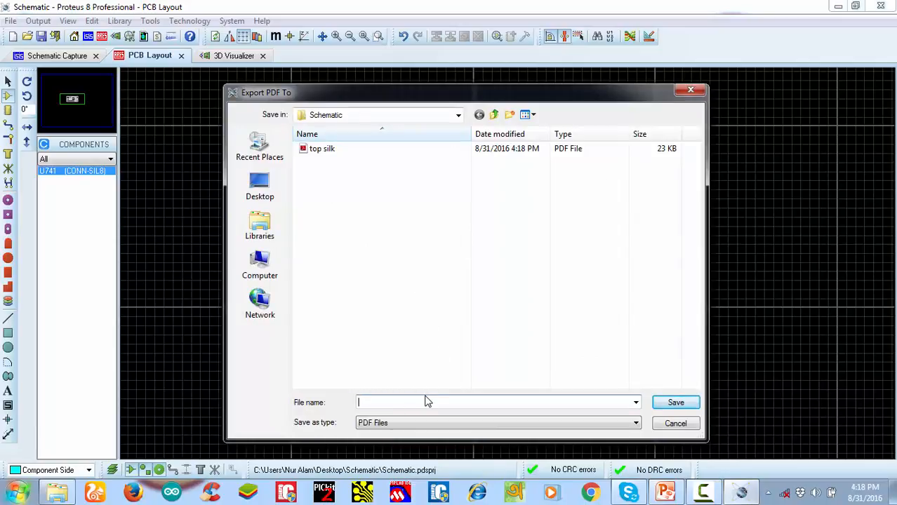
{"action": "type", "text": "bot"}
{"action": "type", "text": "om copper"}
{"action": "left_click", "coordinate": [680, 403]}
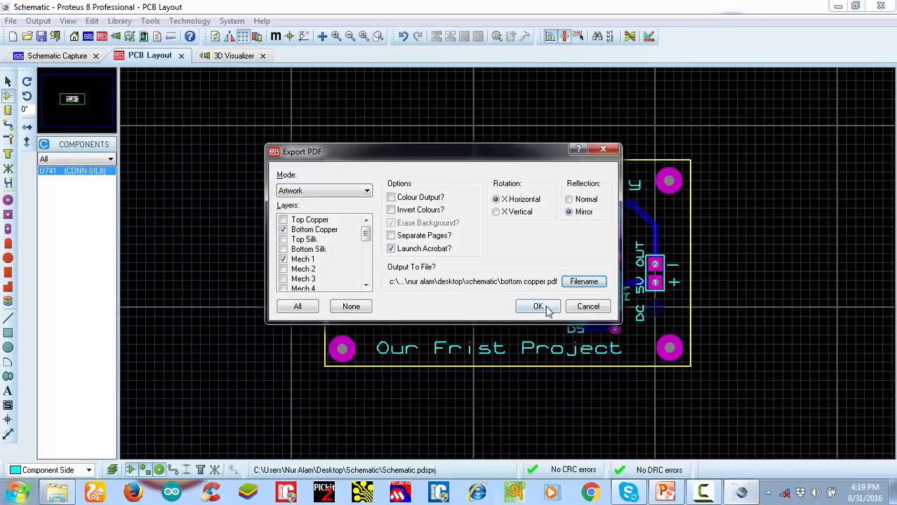
{"action": "left_click", "coordinate": [547, 310]}
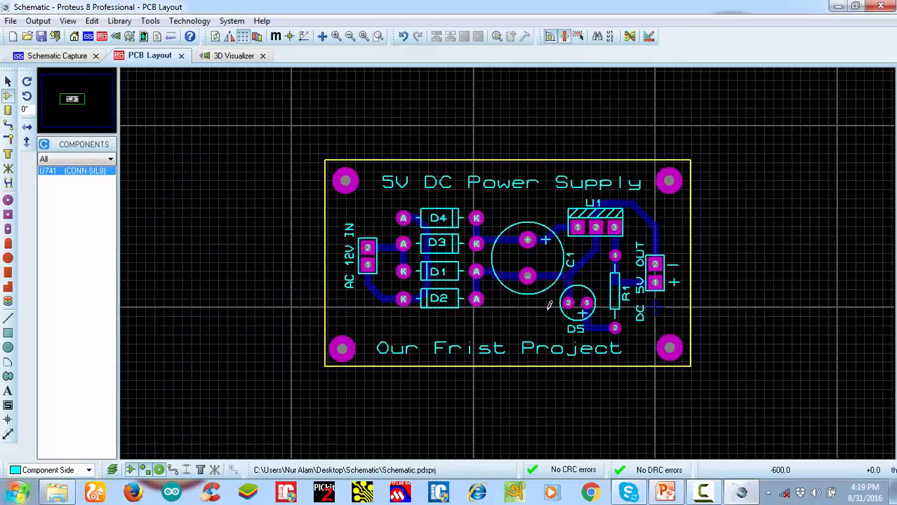
Minimize Proteus, open the exported bottom copper PDF from the Schematic folder and view it at 200%
{"action": "left_click", "coordinate": [838, 6]}
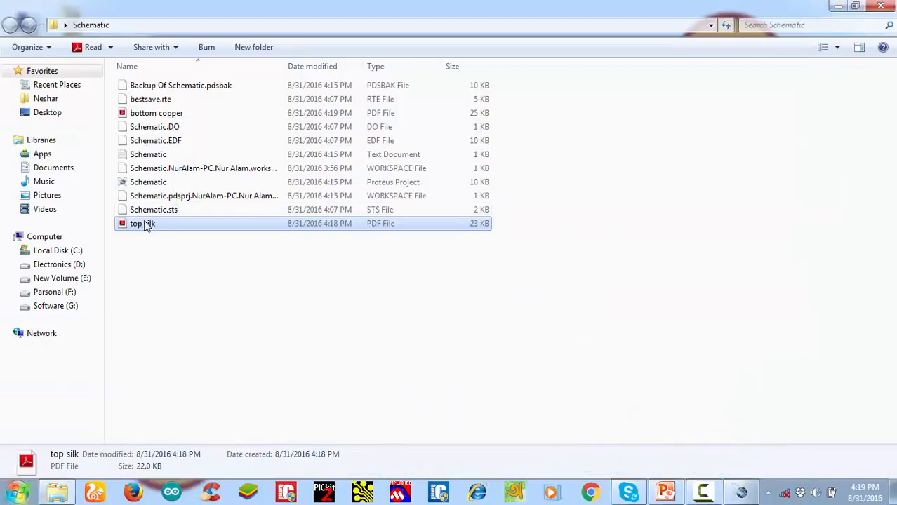
{"action": "double_click", "coordinate": [167, 113]}
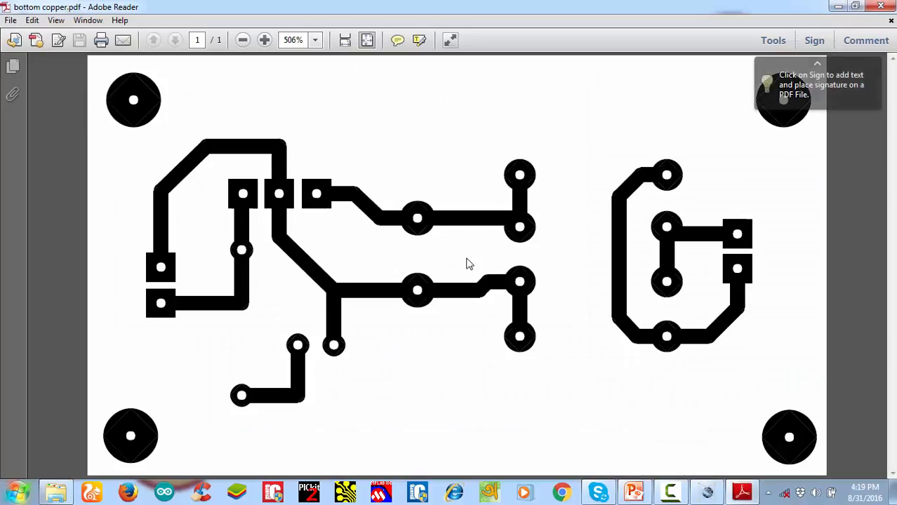
{"action": "left_click", "coordinate": [317, 41]}
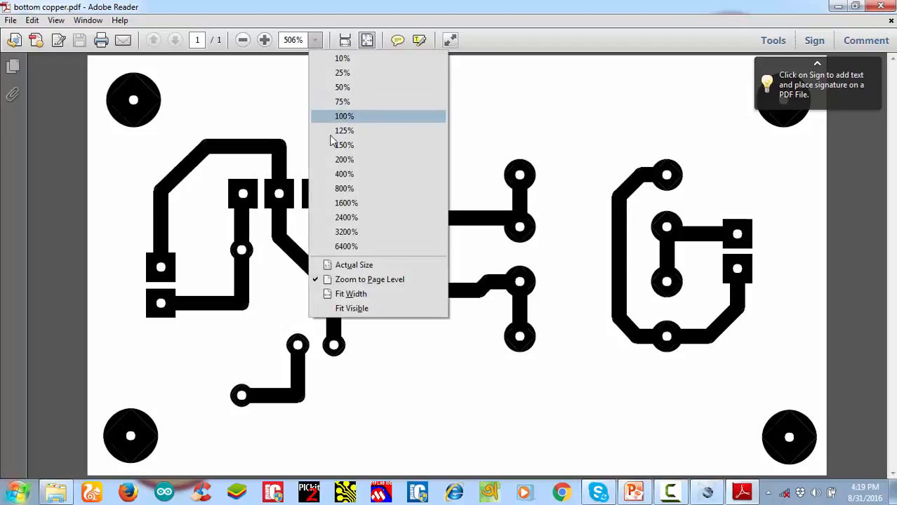
{"action": "left_click", "coordinate": [344, 160]}
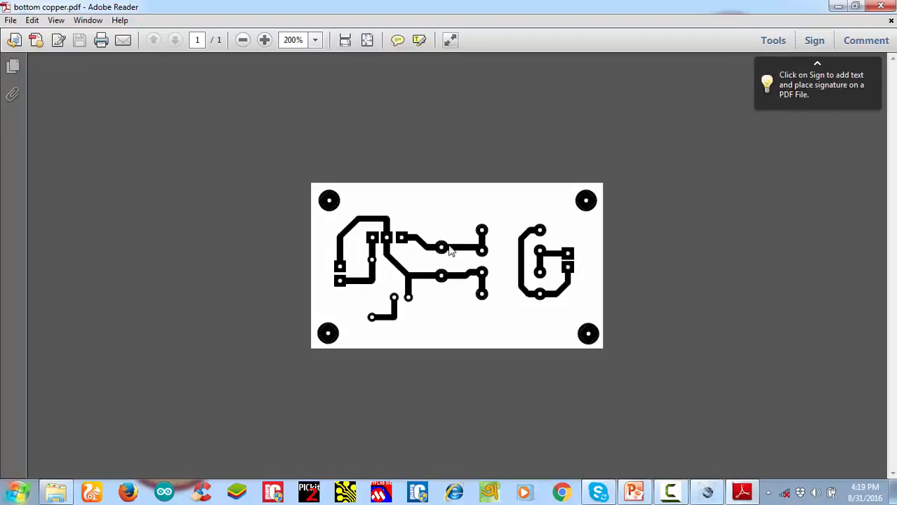
Close the bottom copper PDF and return to the PCB layout in Proteus
{"action": "left_click", "coordinate": [880, 6]}
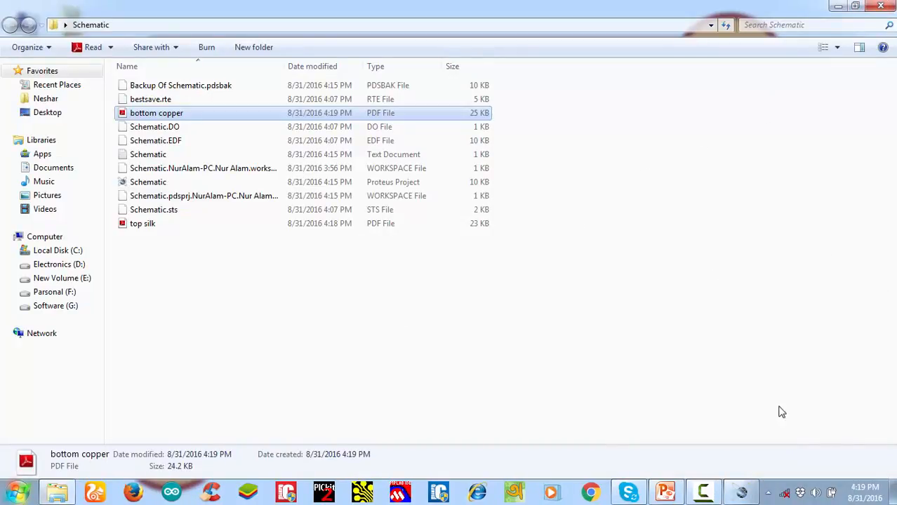
{"action": "left_click", "coordinate": [728, 493]}
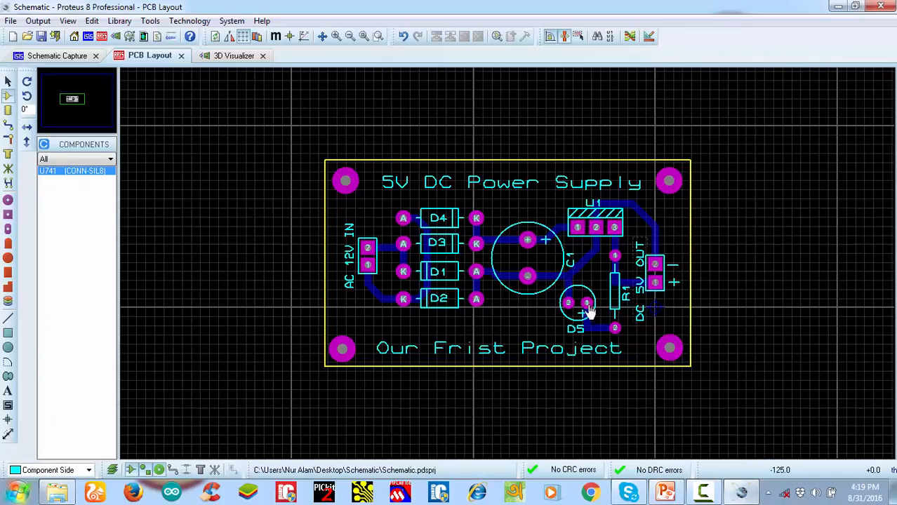
{"action": "scroll", "coordinate": [567, 296], "scroll_direction": "up", "scroll_amount": 1}
{"action": "scroll", "coordinate": [510, 270], "scroll_direction": "down", "scroll_amount": 1}
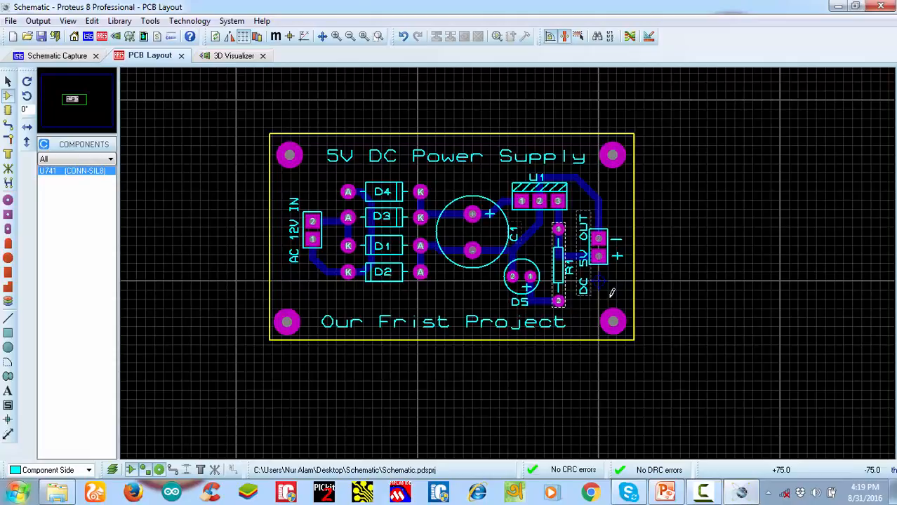
{"action": "left_click", "coordinate": [702, 493]}
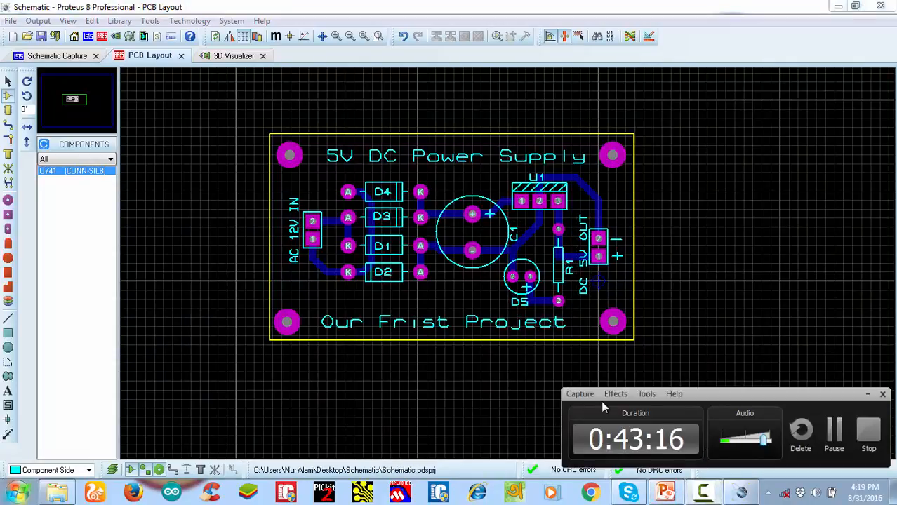